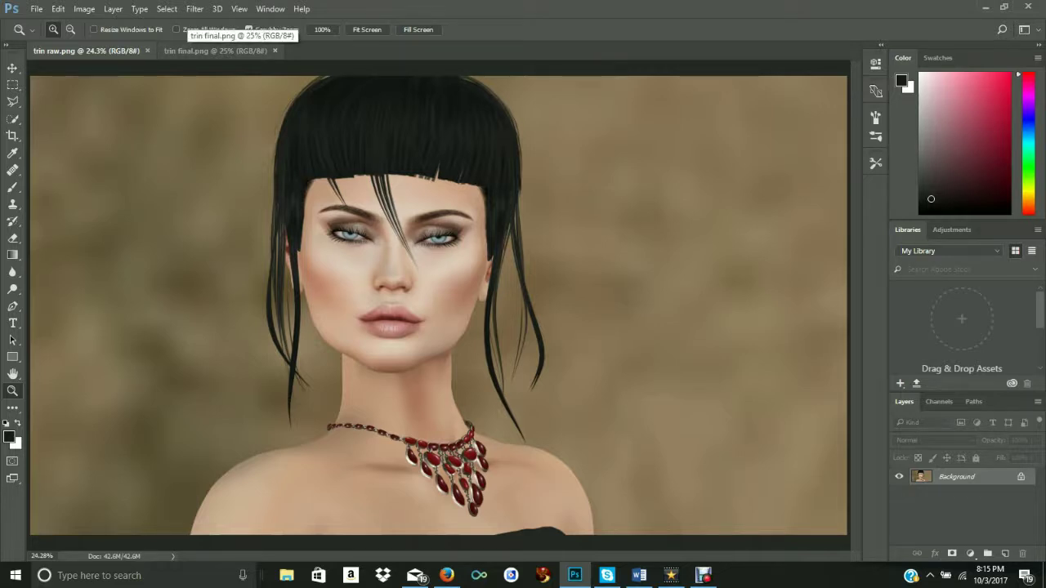
Step: Compare the finished trin final.png against the unedited trin raw.png by switching between their tabs
left_click(215, 50)
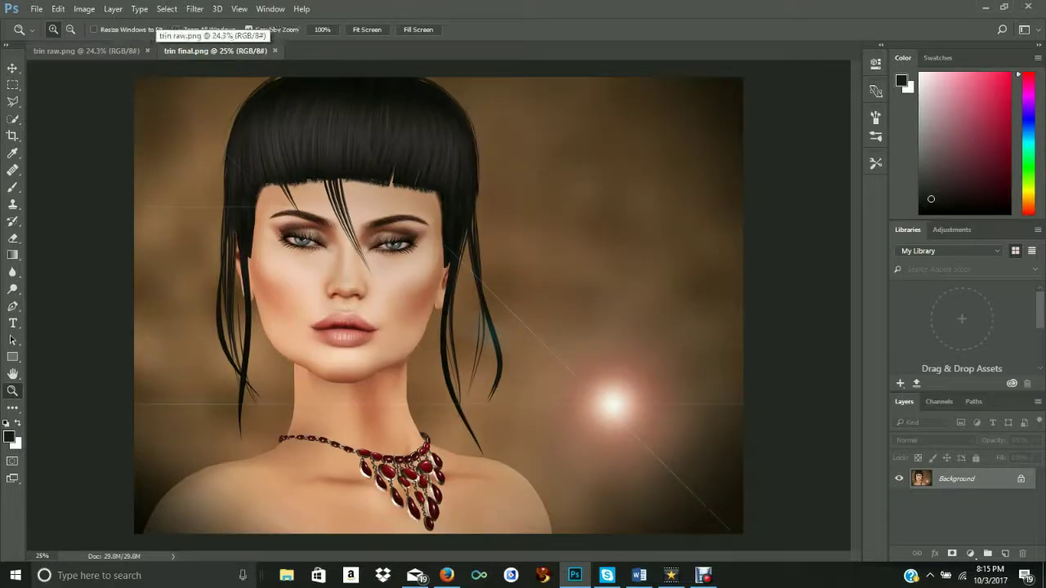
left_click(98, 51)
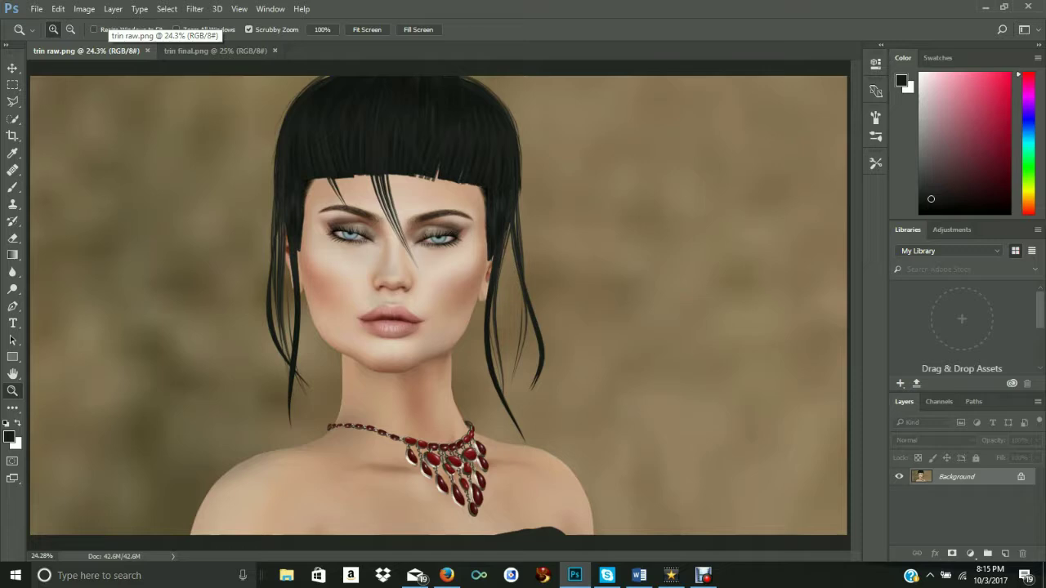
left_click(215, 50)
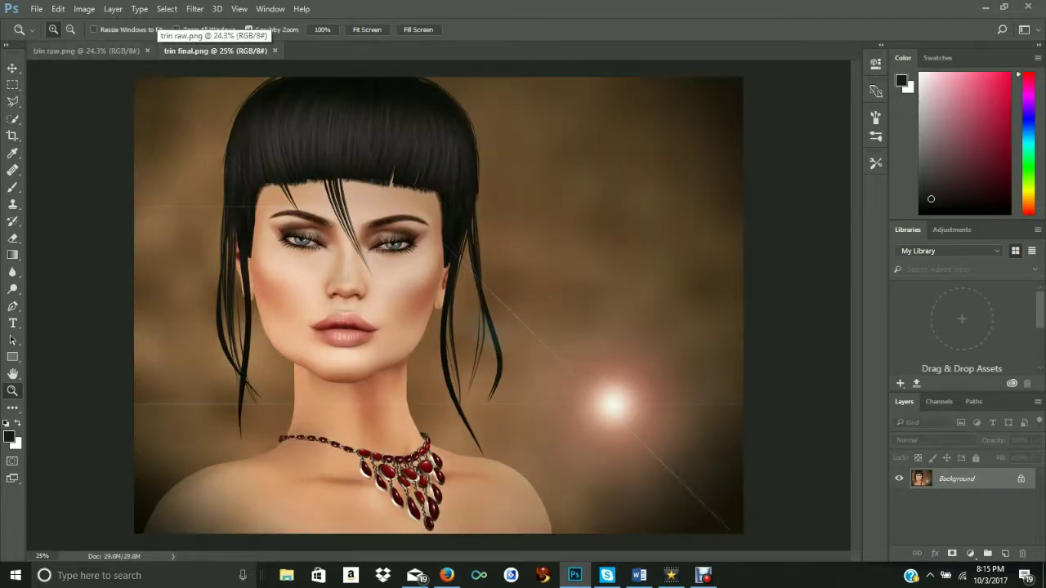
left_click(130, 51)
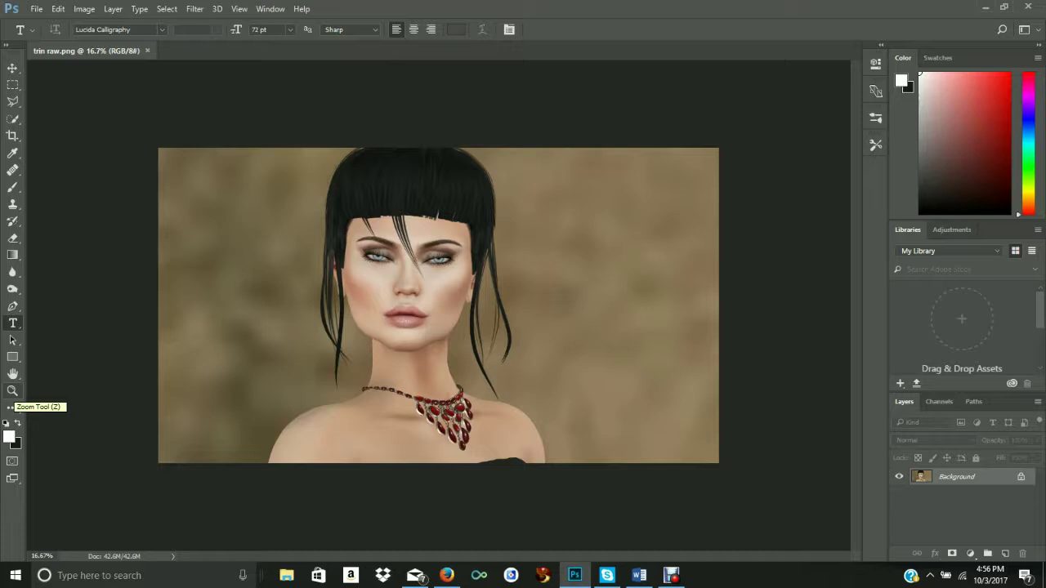
Step: Fit the trin raw.png portrait to the window with the Zoom tool's Fit Screen option
left_click(12, 392)
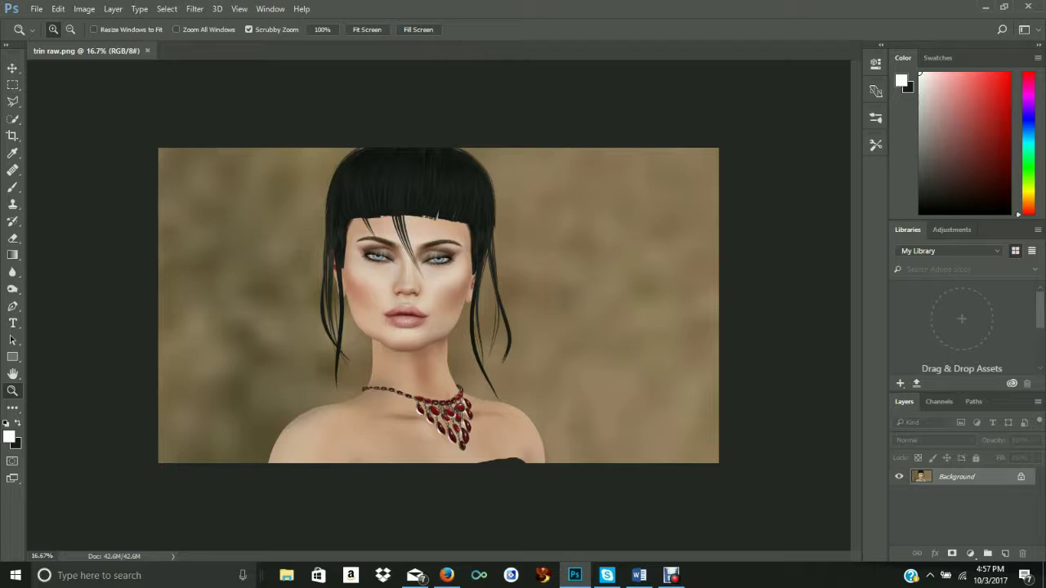
left_click(366, 30)
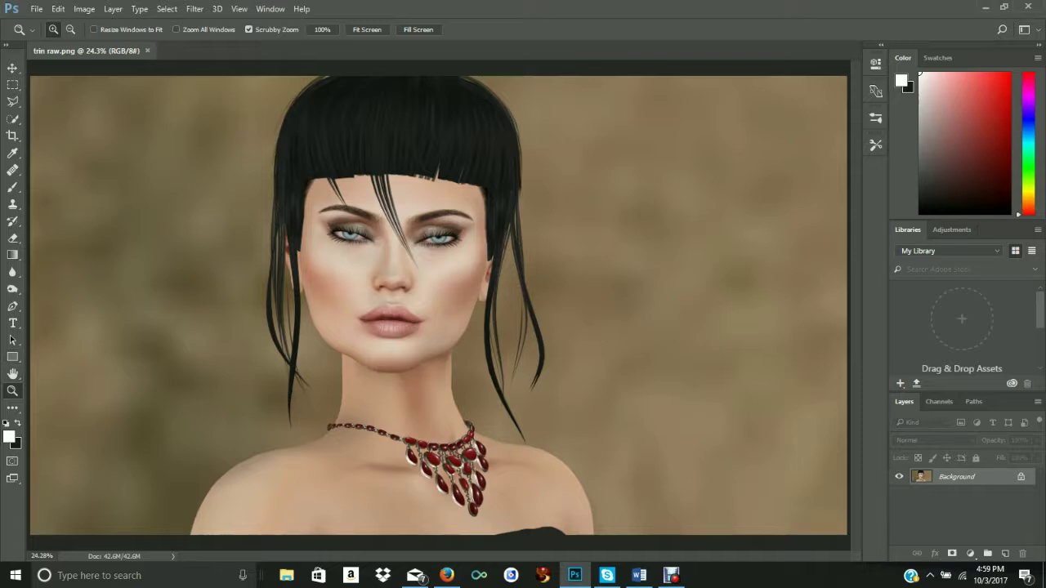
Step: Show the Libraries panel's list of libraries, with My Library checked
left_click(947, 251)
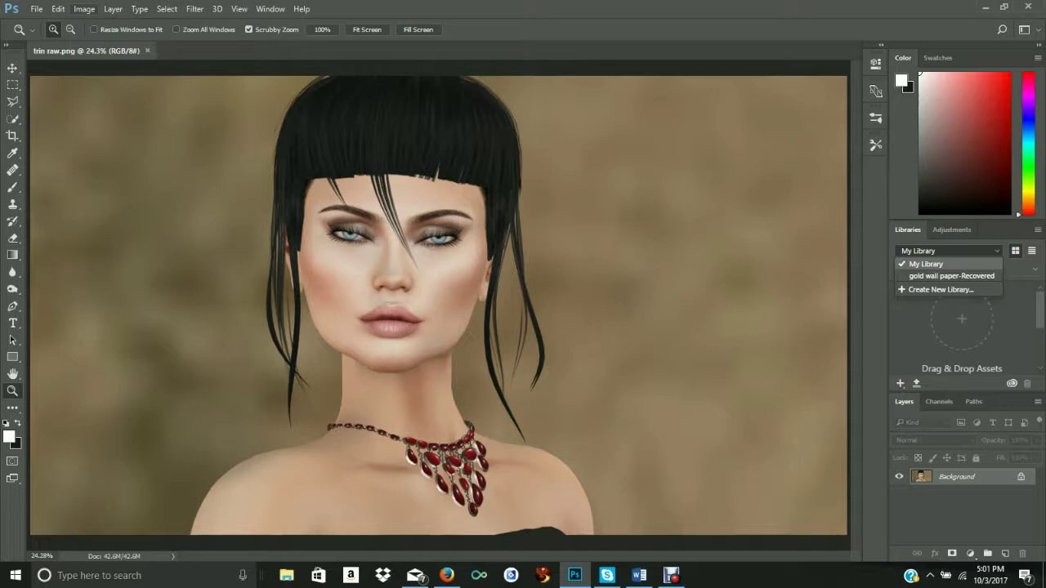
Step: Apply a Warming Filter (81) photo filter at 25% density to the portrait
left_click(84, 9)
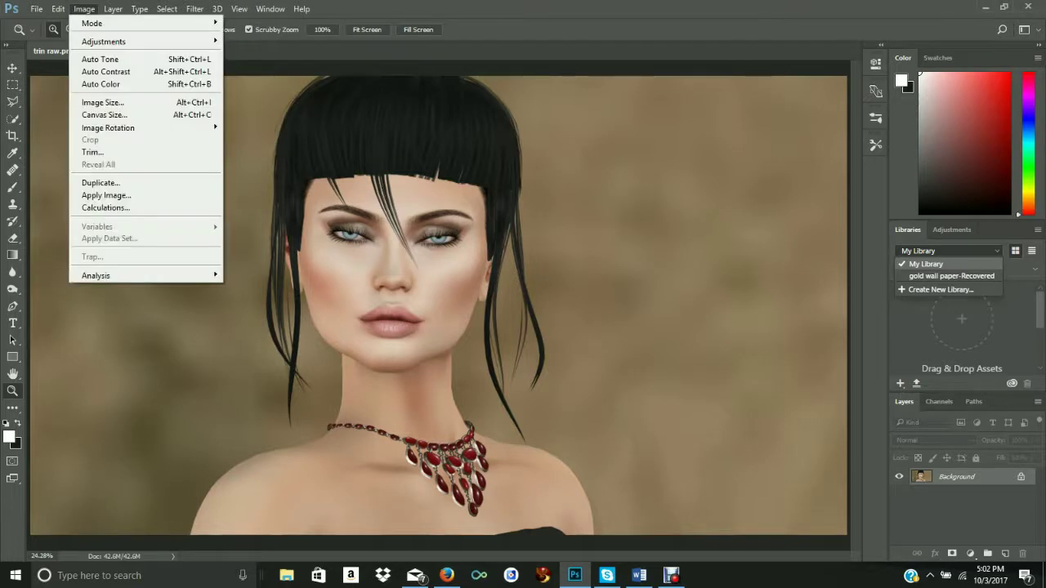
mouse_move(155, 42)
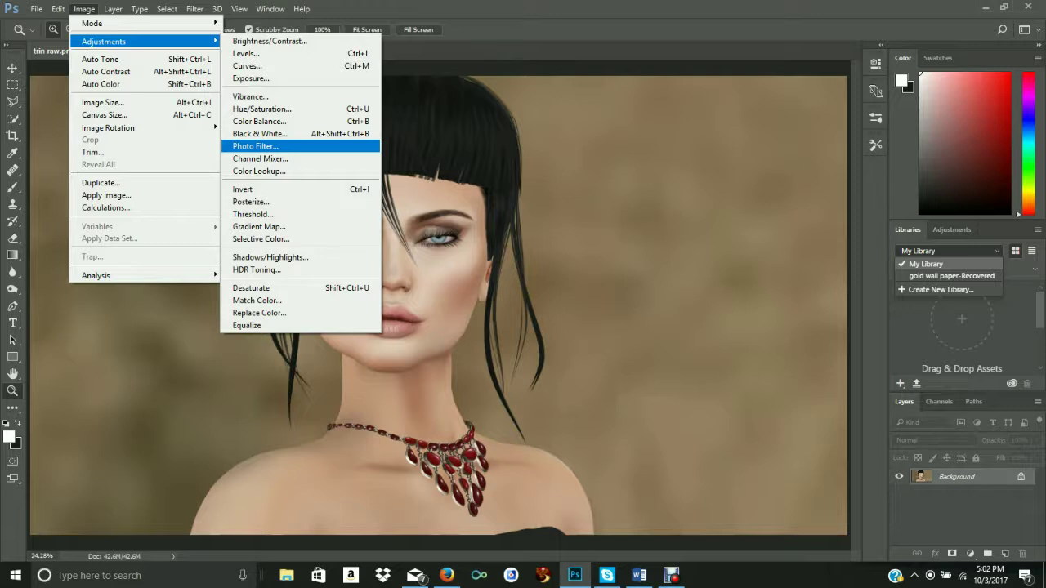
left_click(255, 146)
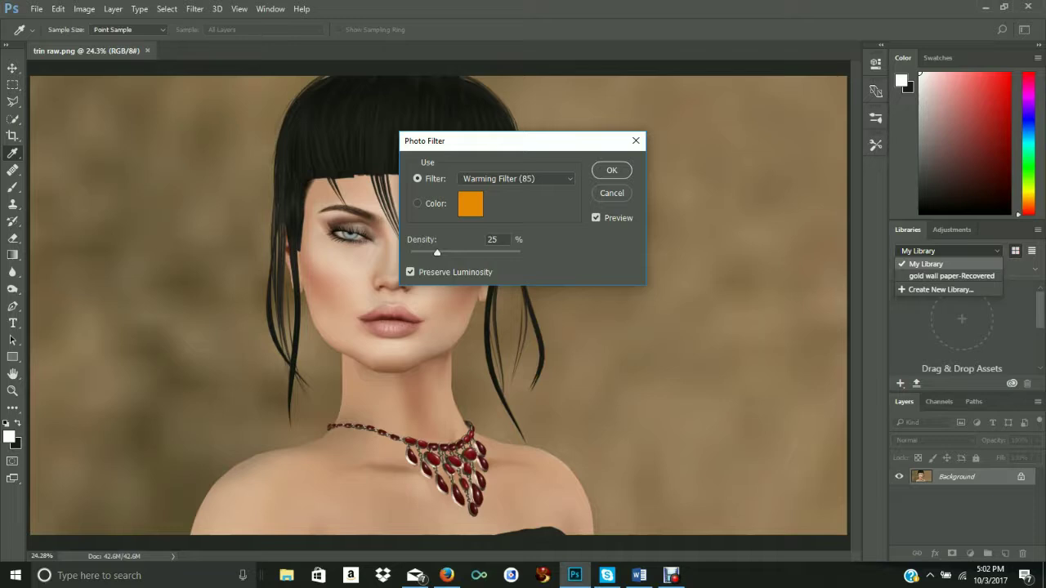
left_click(516, 178)
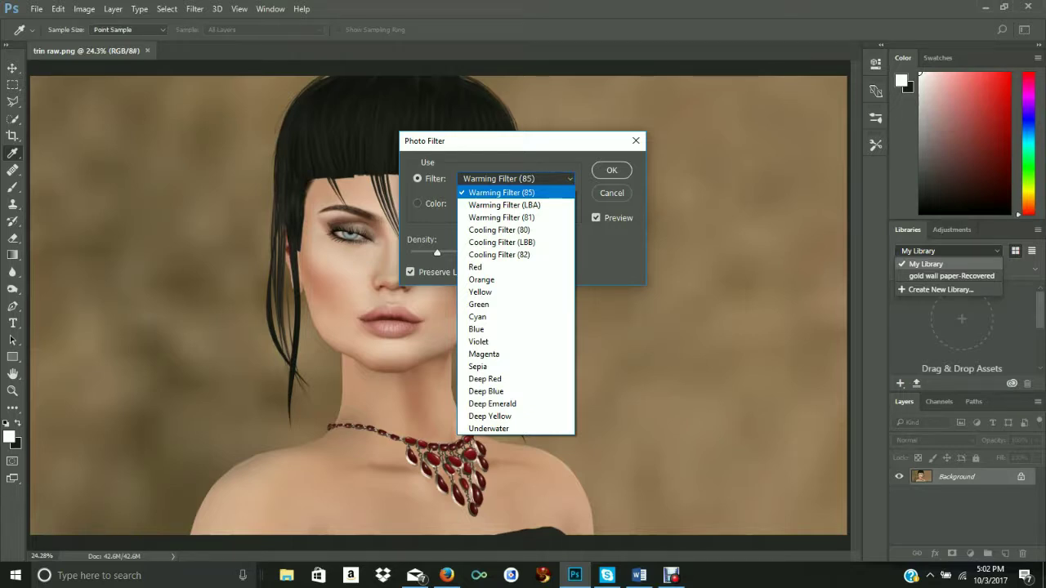
key("Down")
key("Down")
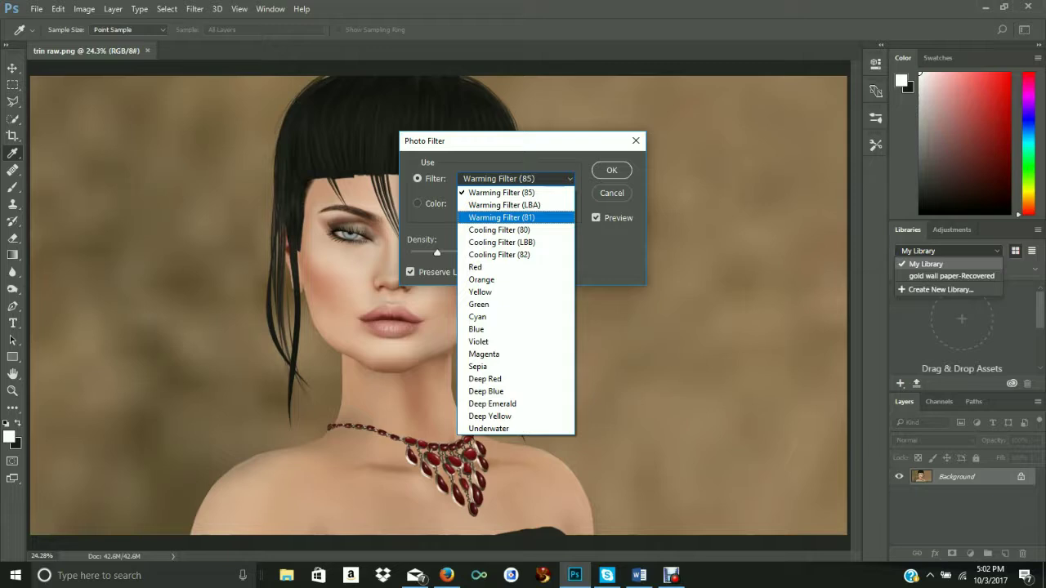
key("Return")
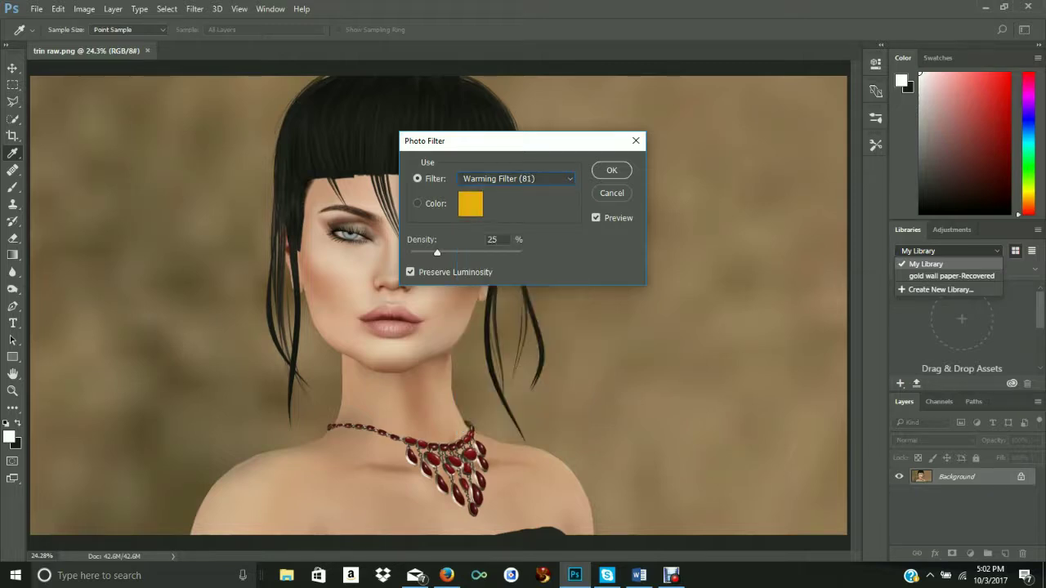
key("Return")
key("z")
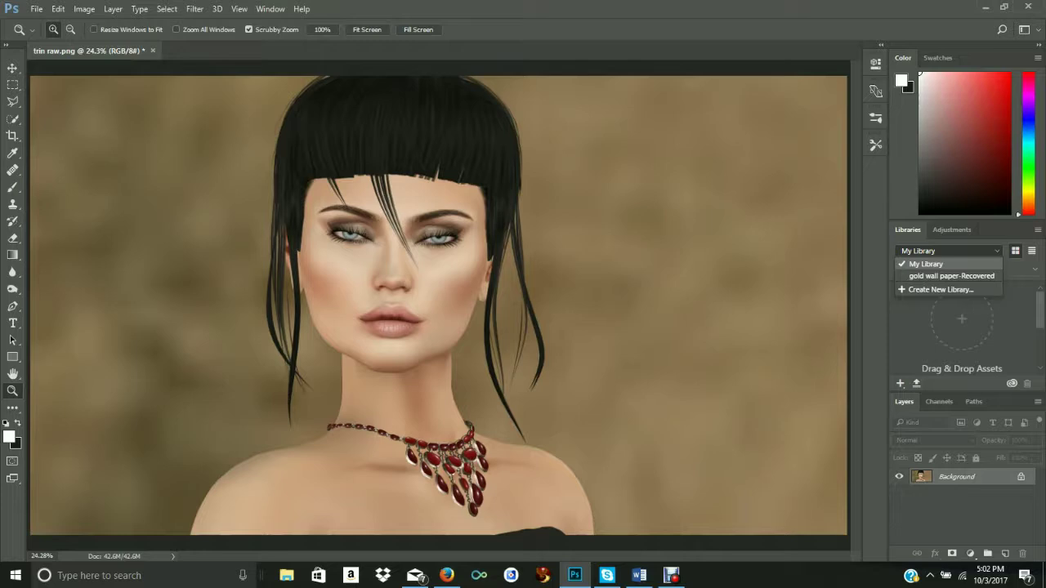
Step: Reopen the Photo Filter dialog from Image > Adjustments
left_click(84, 9)
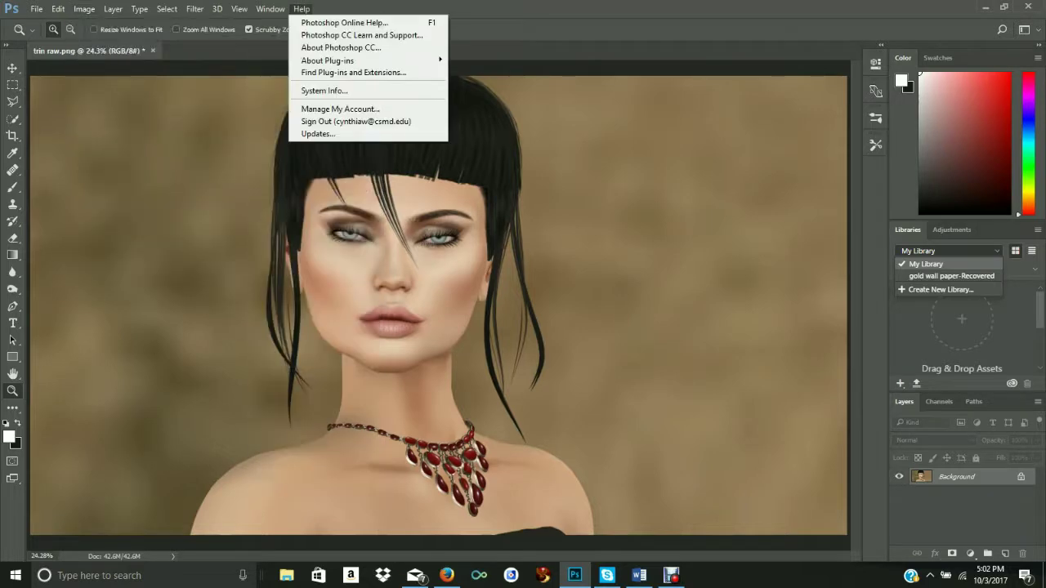
mouse_move(104, 41)
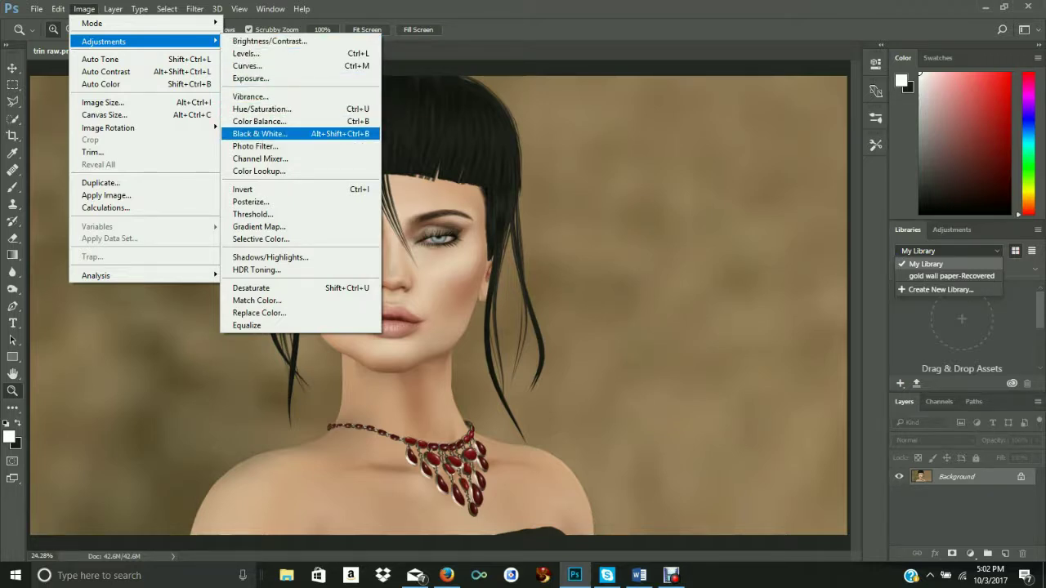
key("Return")
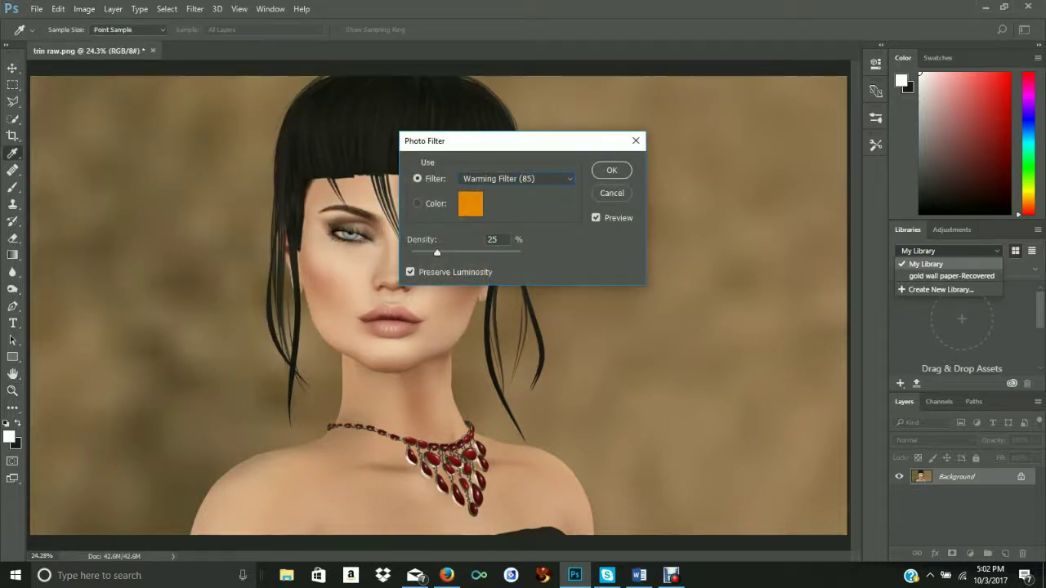
Step: Apply a second Warming Filter (81) pass at 25% density
key("alt+Down")
key("Down")
key("Down")
key("Down")
key("Down")
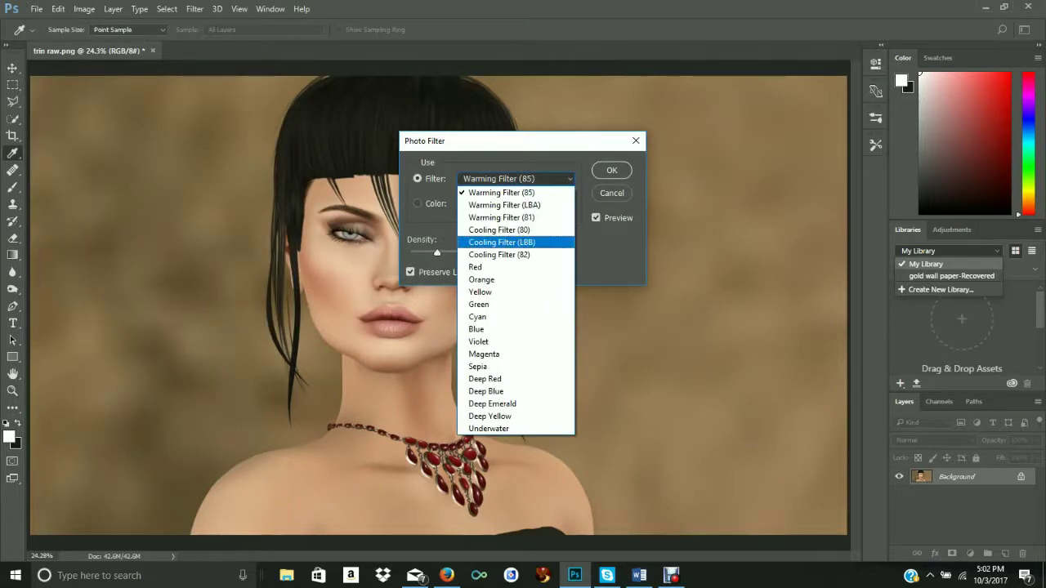
key("Up")
key("Up")
key("Return")
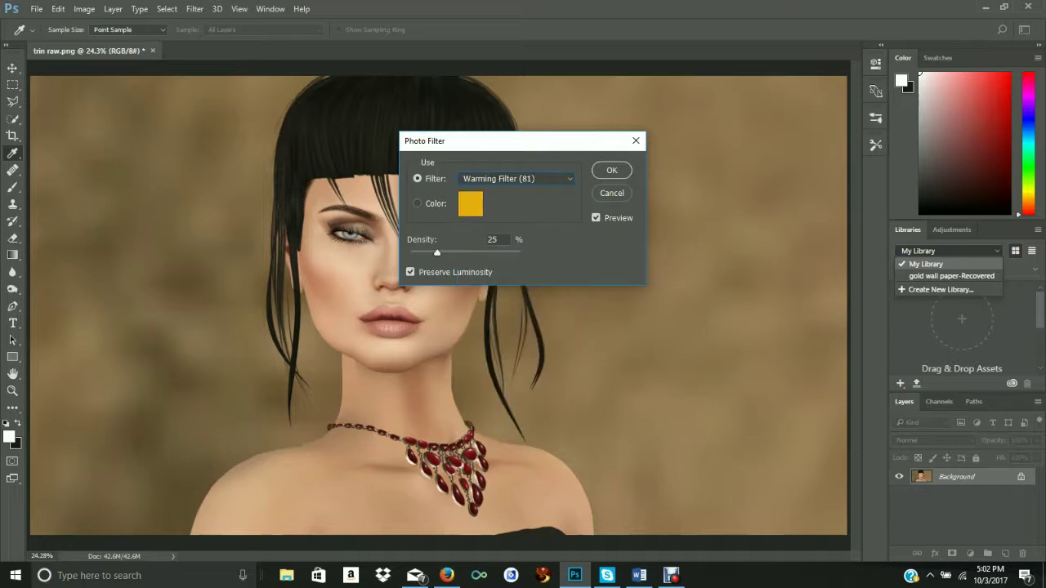
key("Return")
key("z")
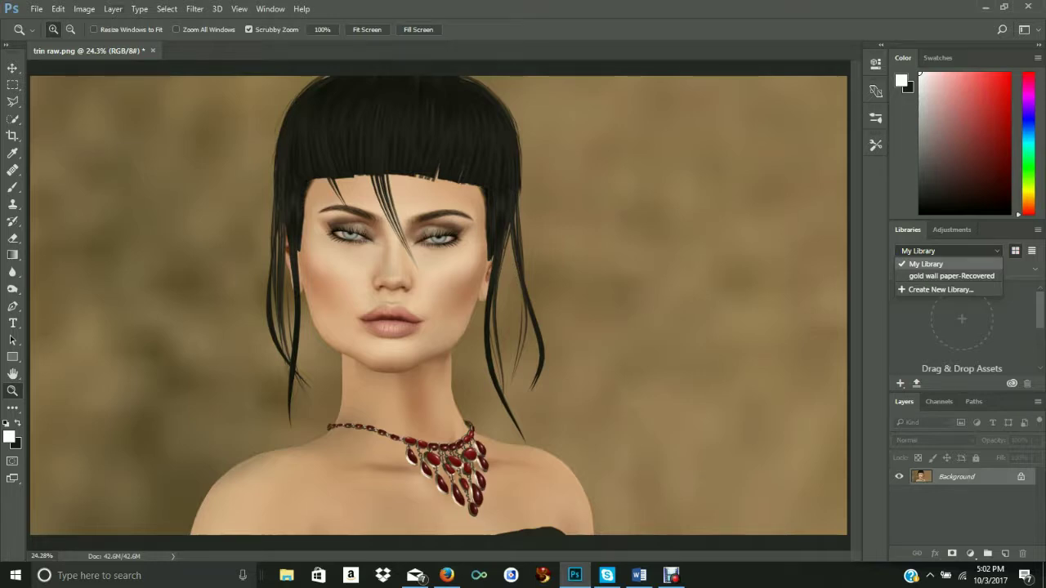
Step: Open Brightness/Contrast and raise Contrast to 59
left_click(84, 9)
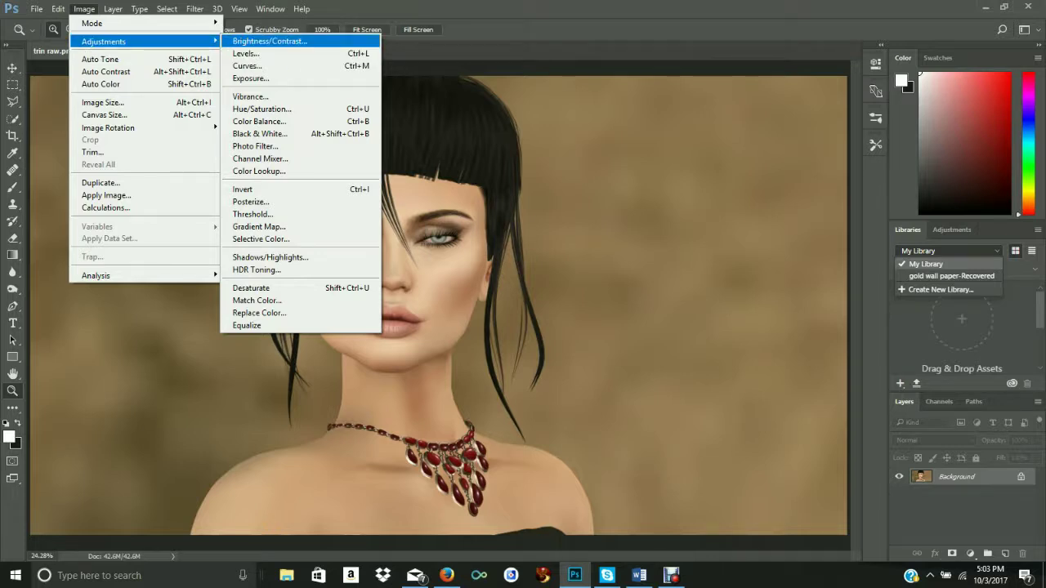
key("Return")
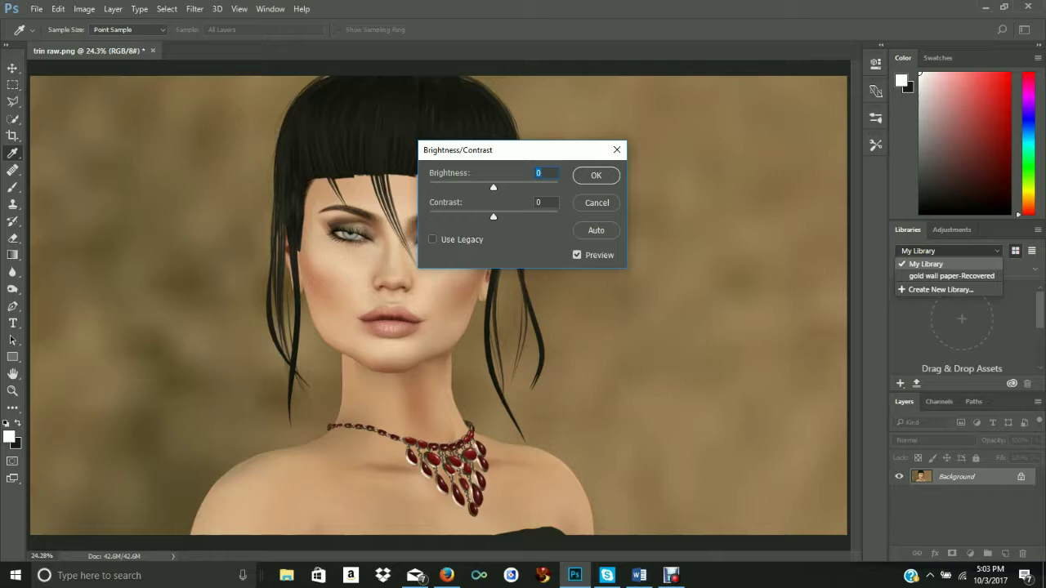
left_click_drag(494, 217, 520, 217)
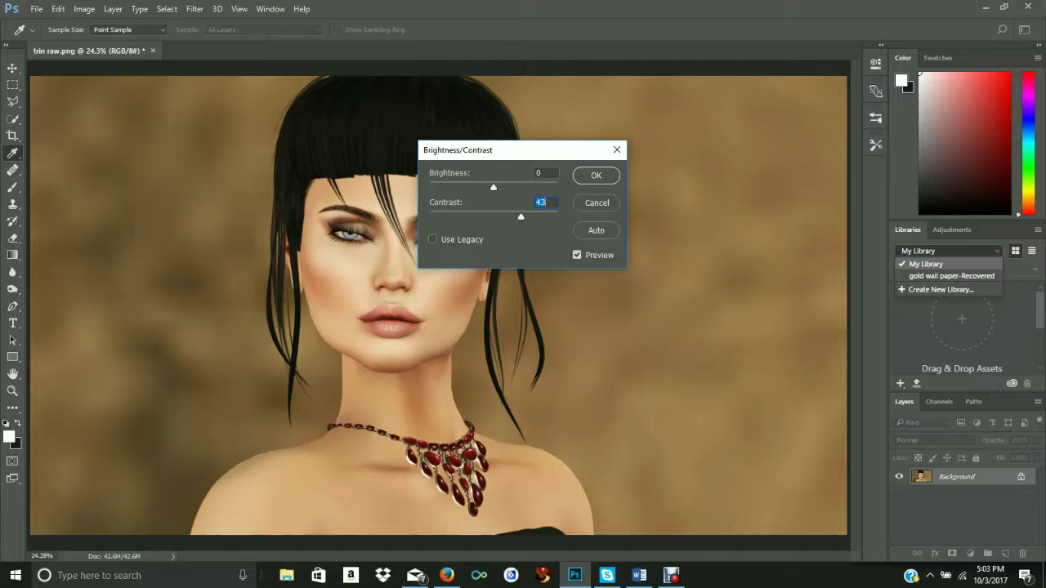
key("shift+Up")
key("Up")
key("Up")
key("Up")
key("Up")
key("Up")
key("Up")
Step: Set Brightness back to 0 and apply the Brightness/Contrast adjustment
key("shift+Tab")
key("shift+Up")
key("Up")
key("Up")
key("Up")
key("Up")
key("Up")
key("Up")
key("Up")
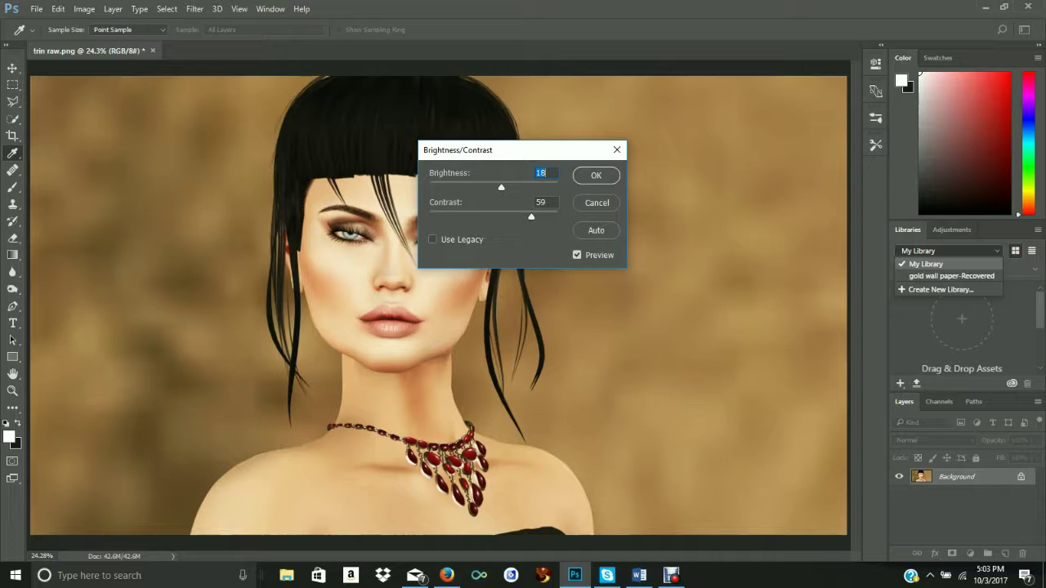
key("shift+Down")
key("Down")
key("Down")
key("Down")
key("Down")
key("Down")
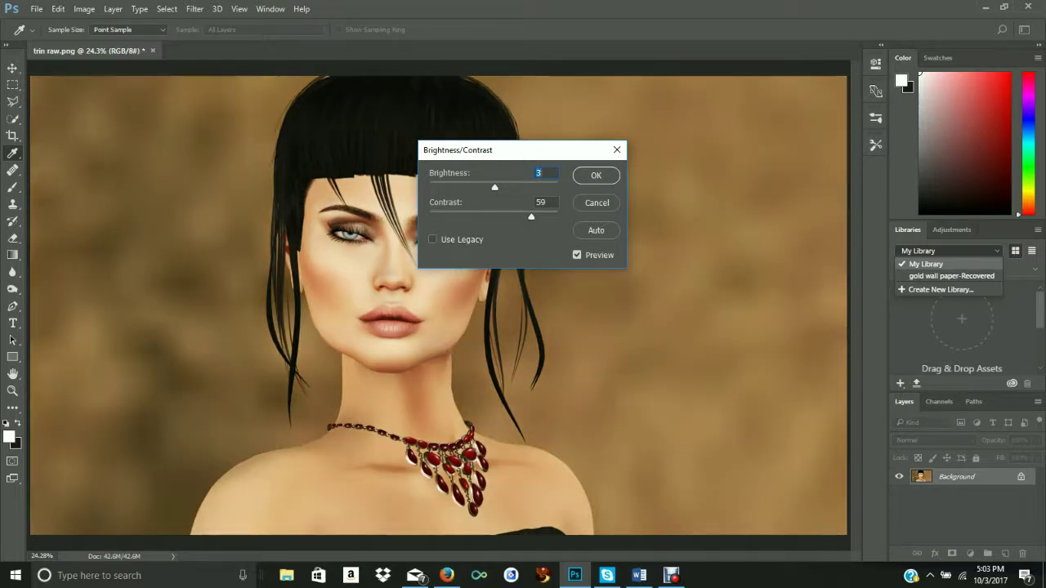
key("shift+Up")
key("Up")
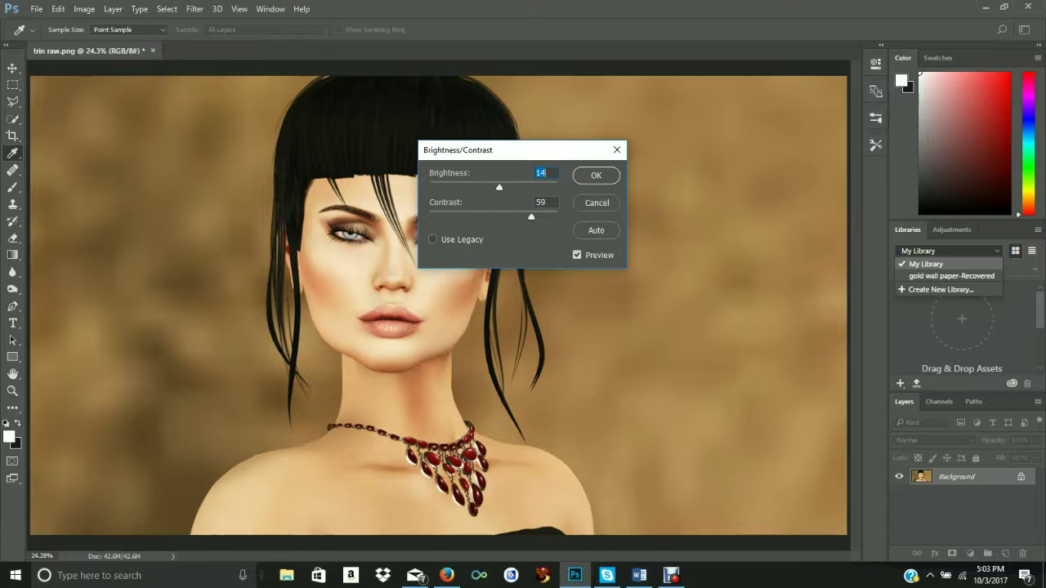
type("0")
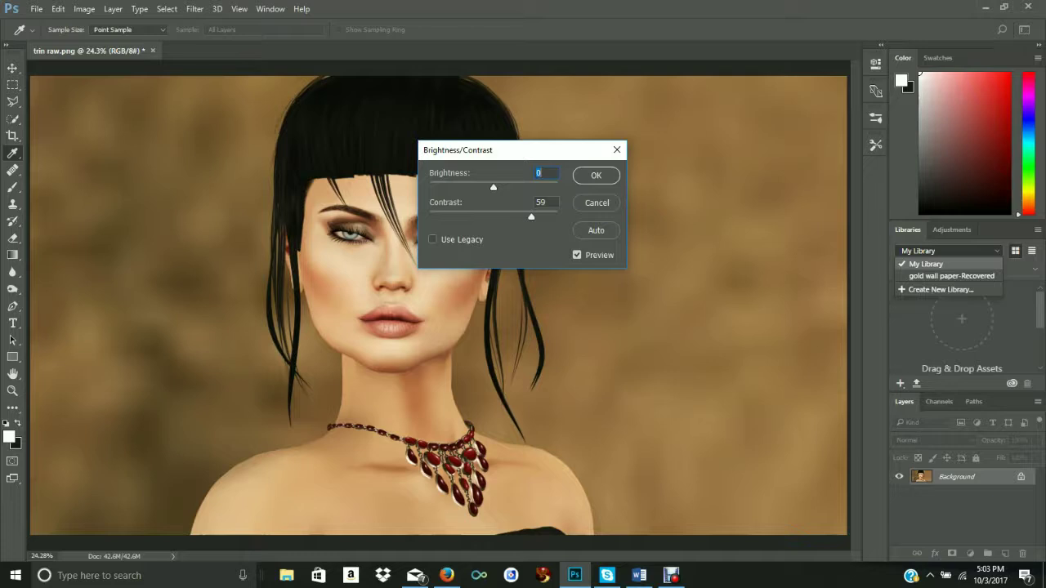
key("Return")
key("z")
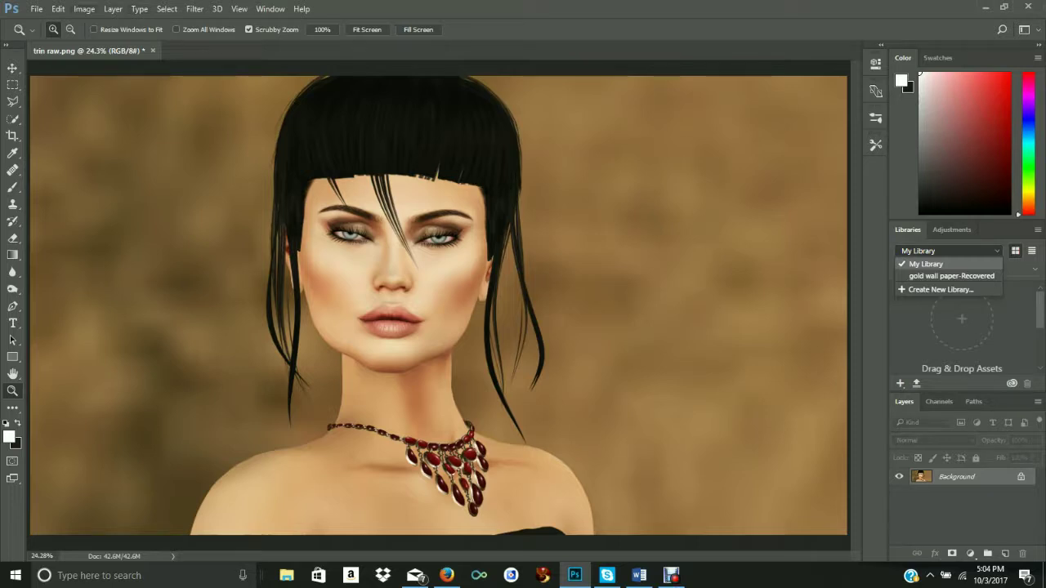
key("alt+i")
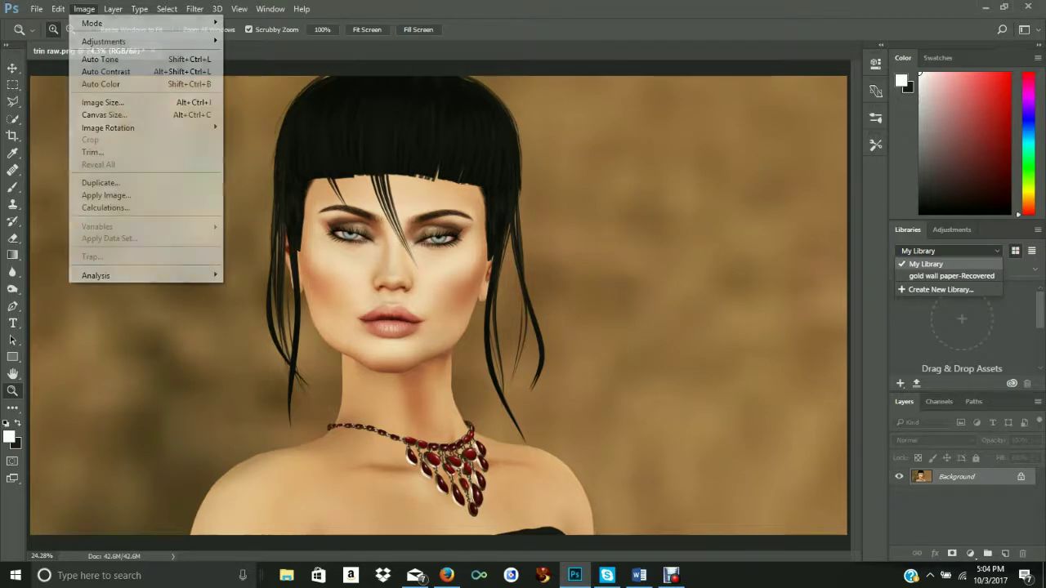
Step: Open the Photo Filter adjustment from the Image > Adjustments menu
key("Down")
key("Down")
key("Down")
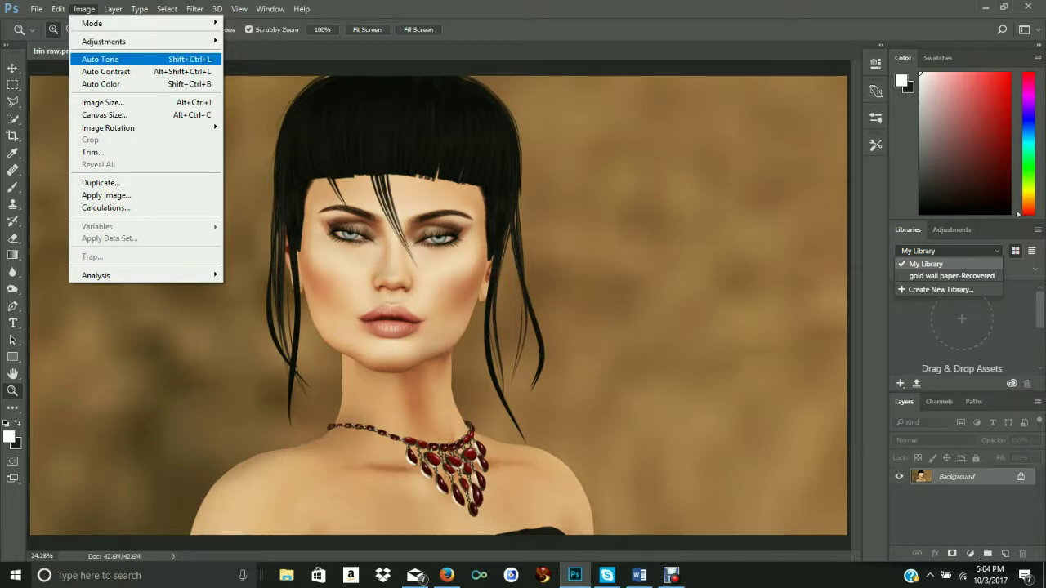
key("Up")
key("Right")
key("Down")
key("Down")
key("Down")
key("Down")
key("Down")
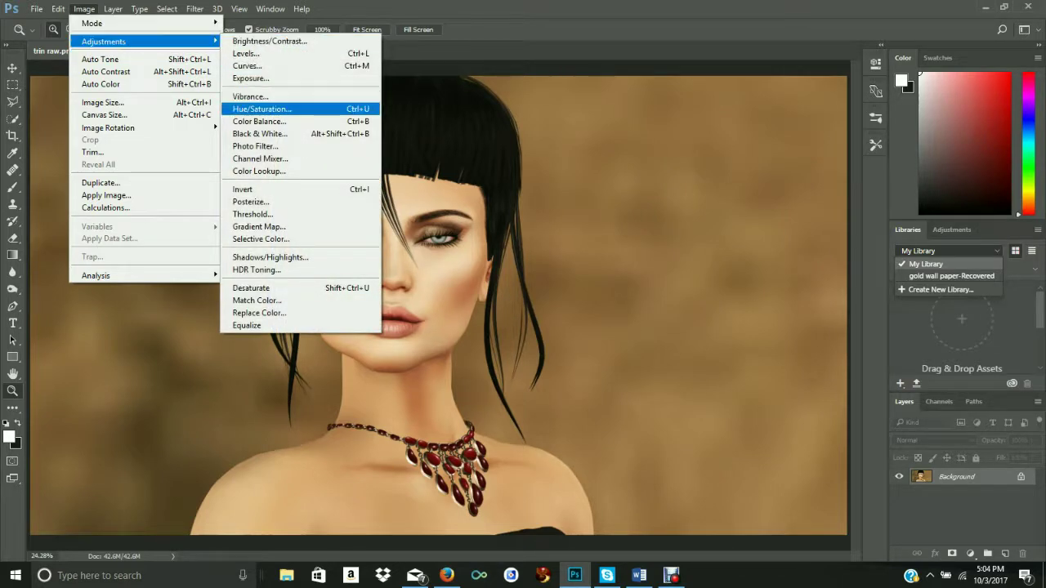
key("Down")
key("Down")
key("Down")
key("Down")
key("Down")
key("Down")
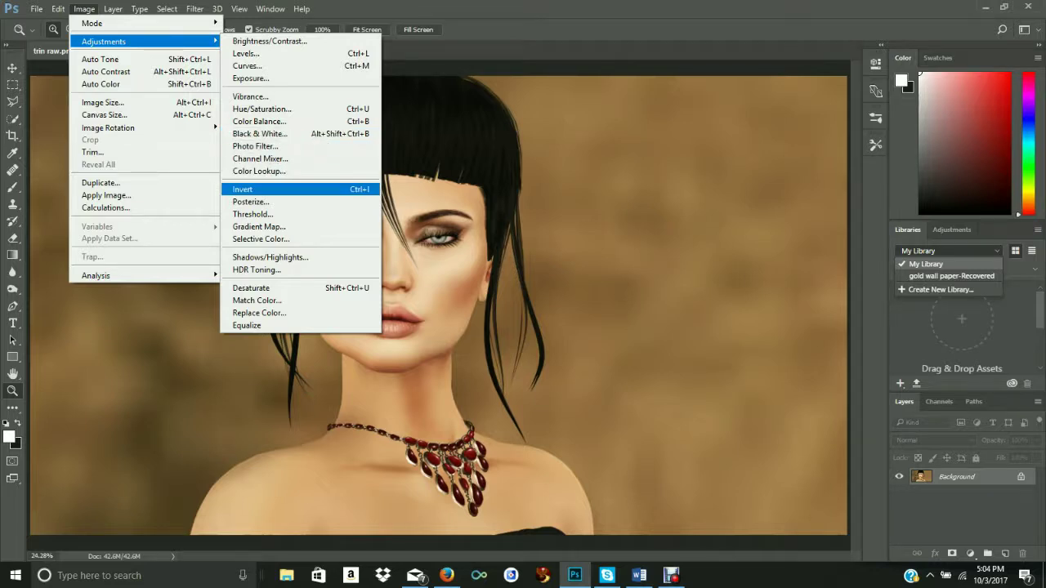
key("Up")
key("Up")
key("Up")
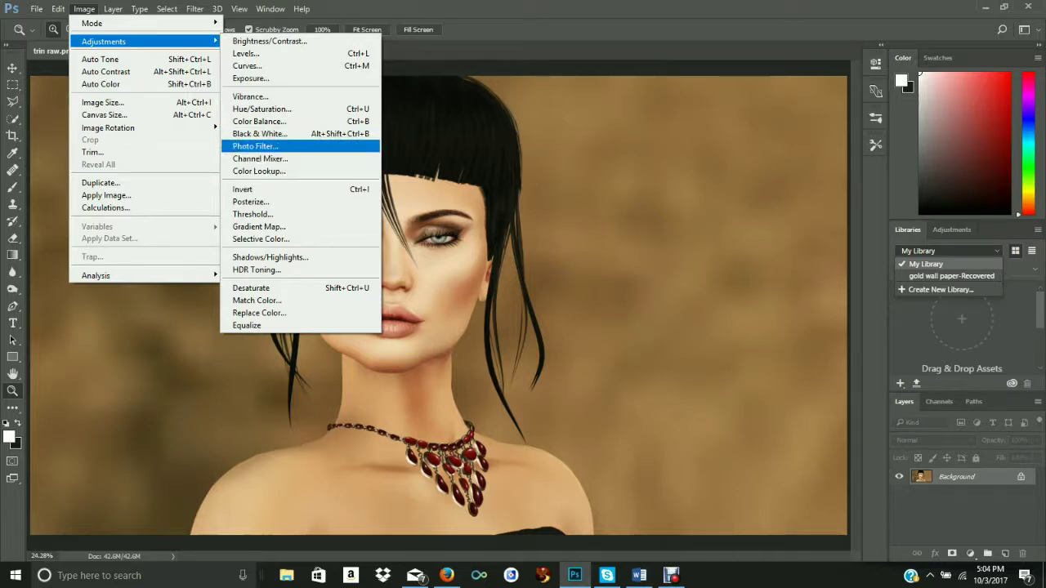
key("Return")
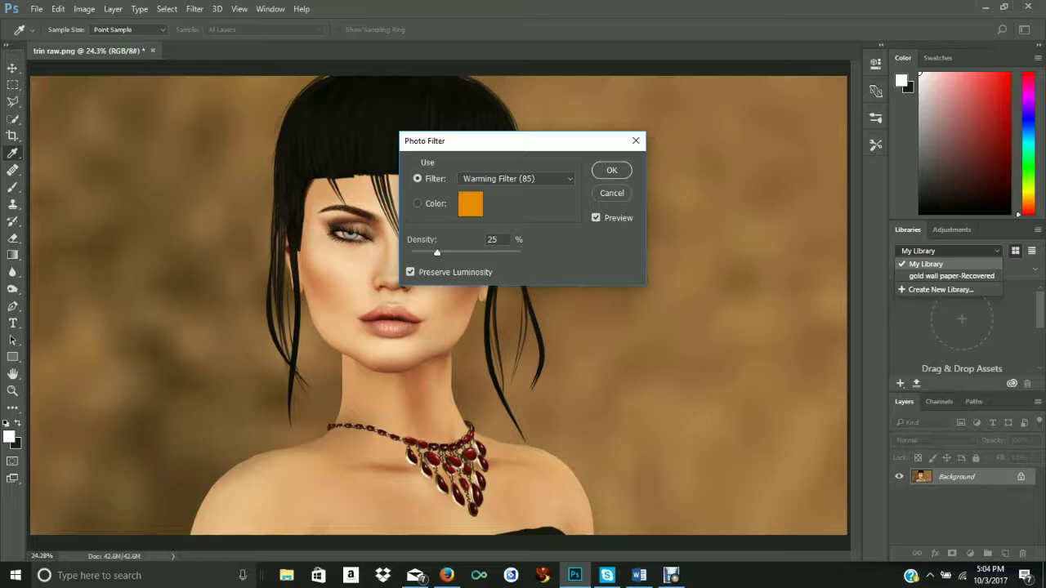
Step: Apply a Magenta photo filter at 21% density with luminosity preserved
key("alt+Down")
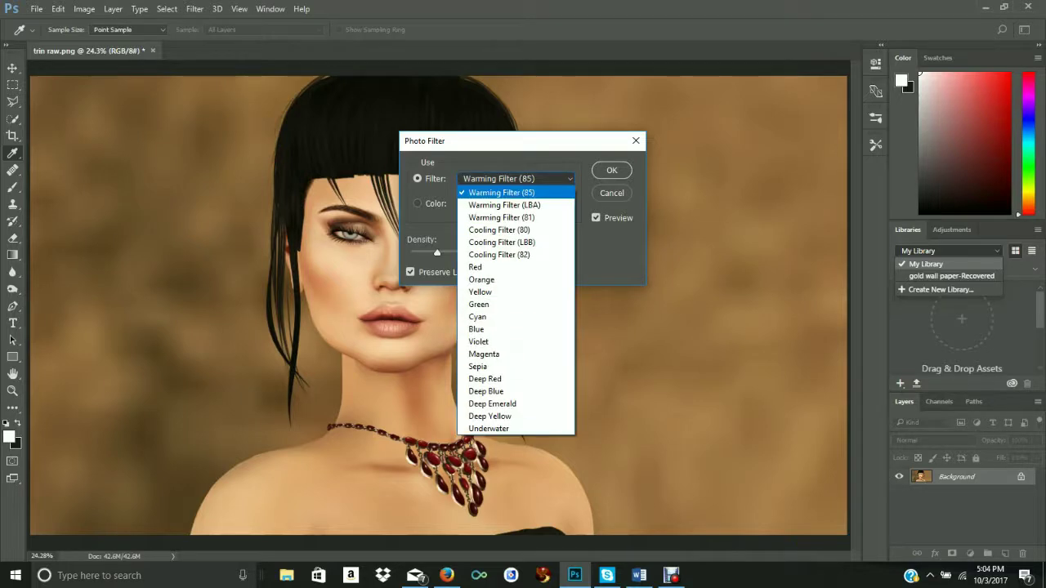
key("Down")
key("Down")
key("Down")
key("Down")
key("Down")
key("Down")
key("Down")
key("Down")
key("Down")
key("Down")
key("Down")
key("Down")
key("Down")
key("Down")
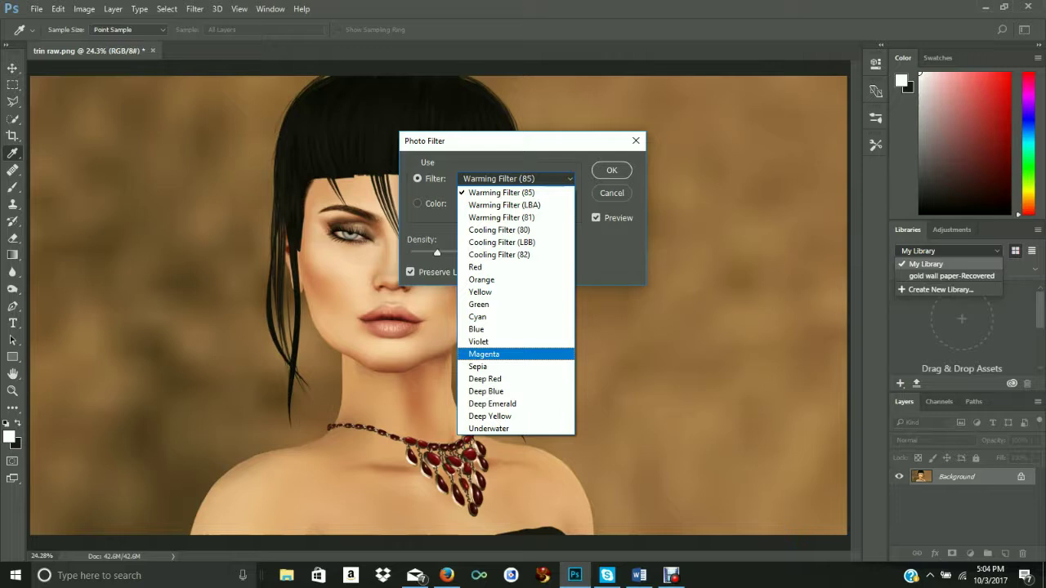
key("Return")
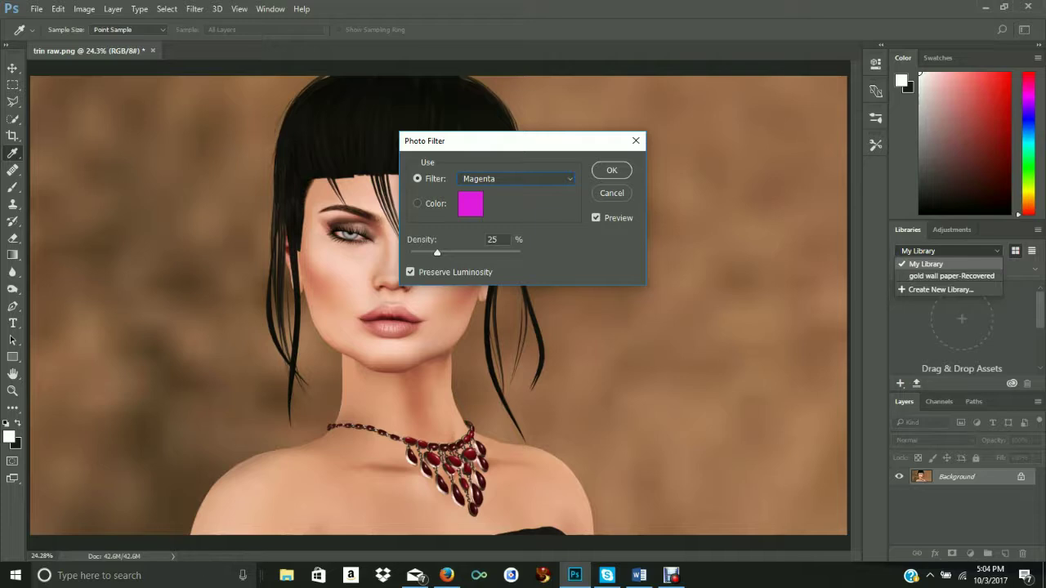
key("Tab")
key("Down")
key("Down")
key("Down")
key("Down")
key("Down")
key("Down")
key("Down")
key("Down")
key("Up")
key("Up")
key("Up")
key("Up")
key("Return")
key("z")
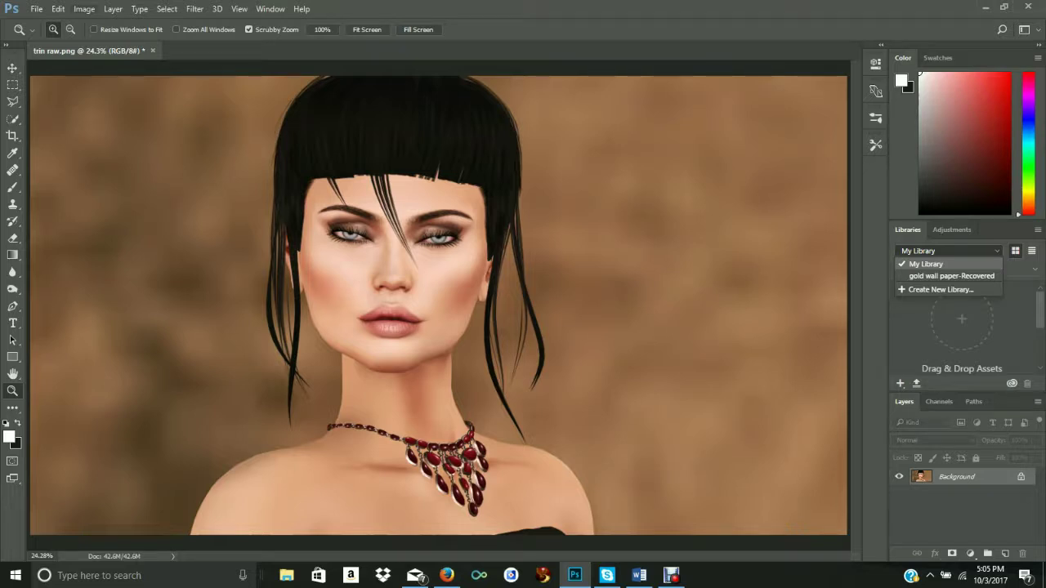
left_click(58, 9)
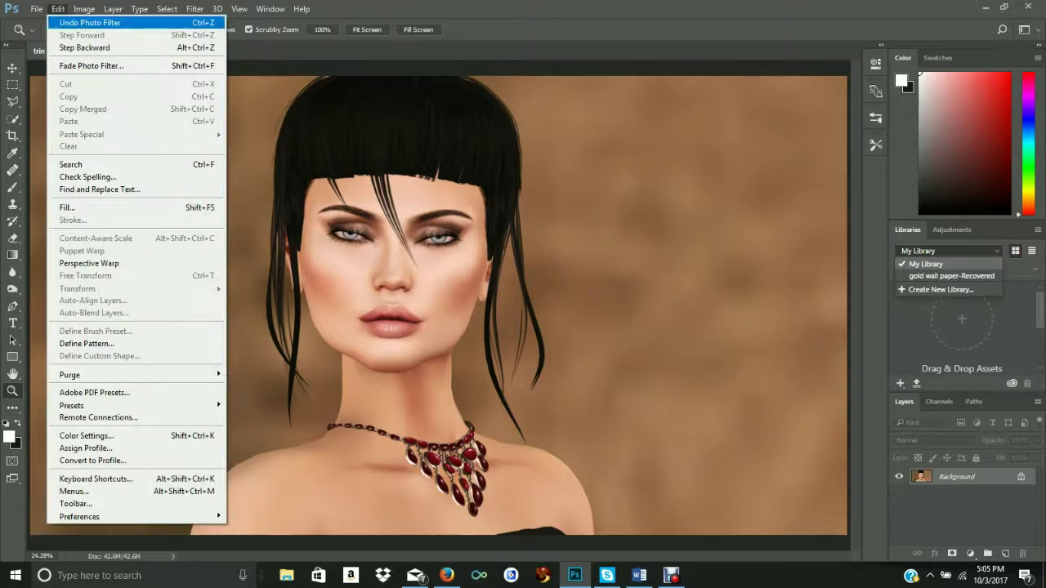
Step: Undo the 21% Magenta filter and reapply Magenta at 16% density
left_click(84, 47)
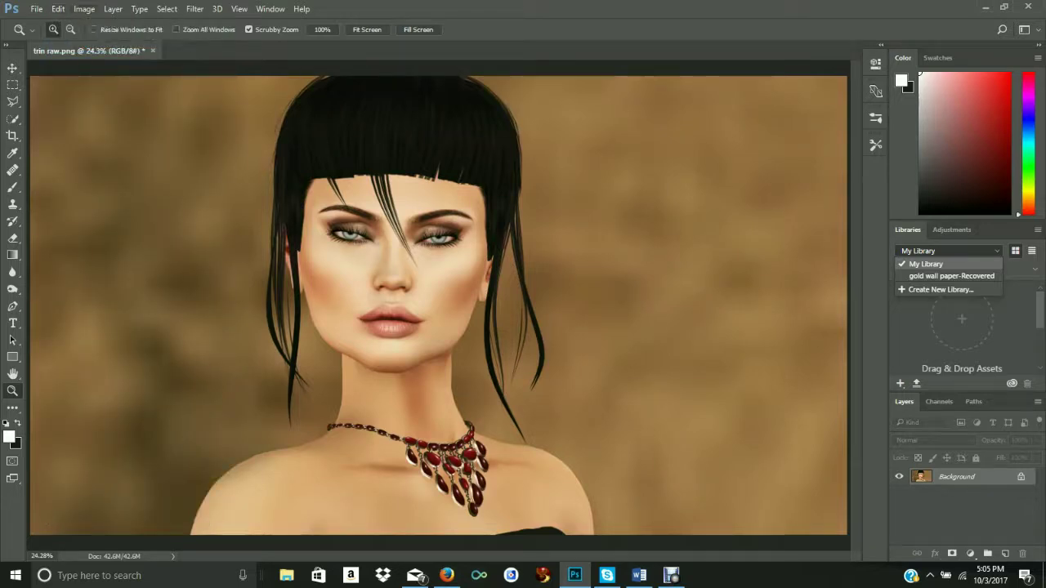
left_click(58, 9)
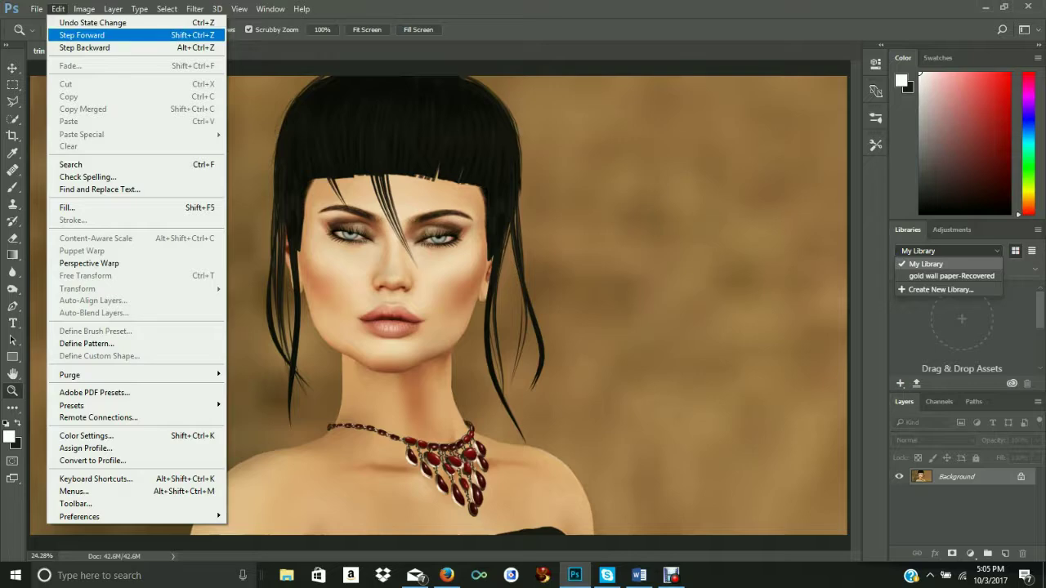
mouse_move(84, 9)
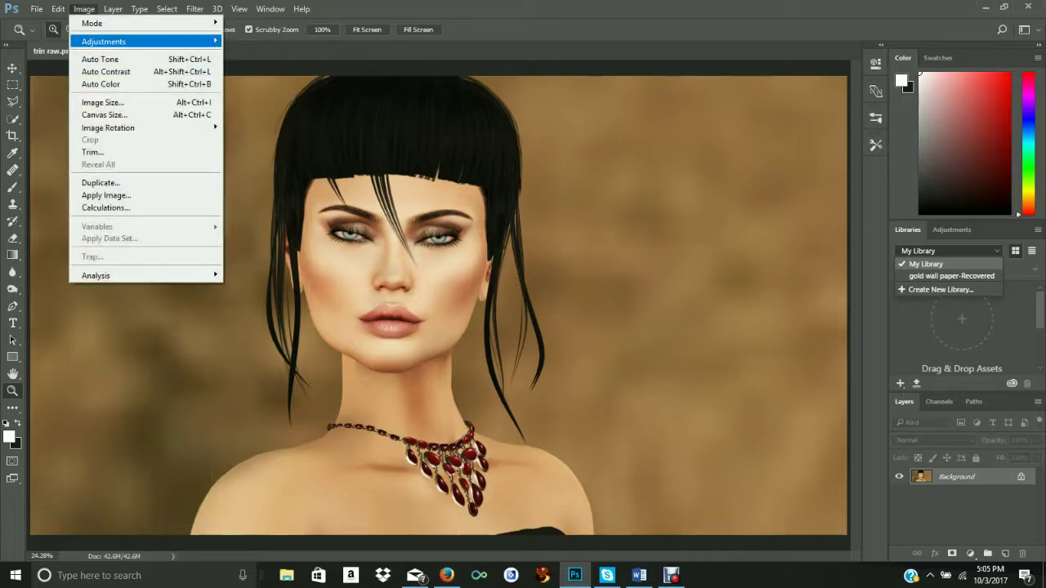
mouse_move(104, 41)
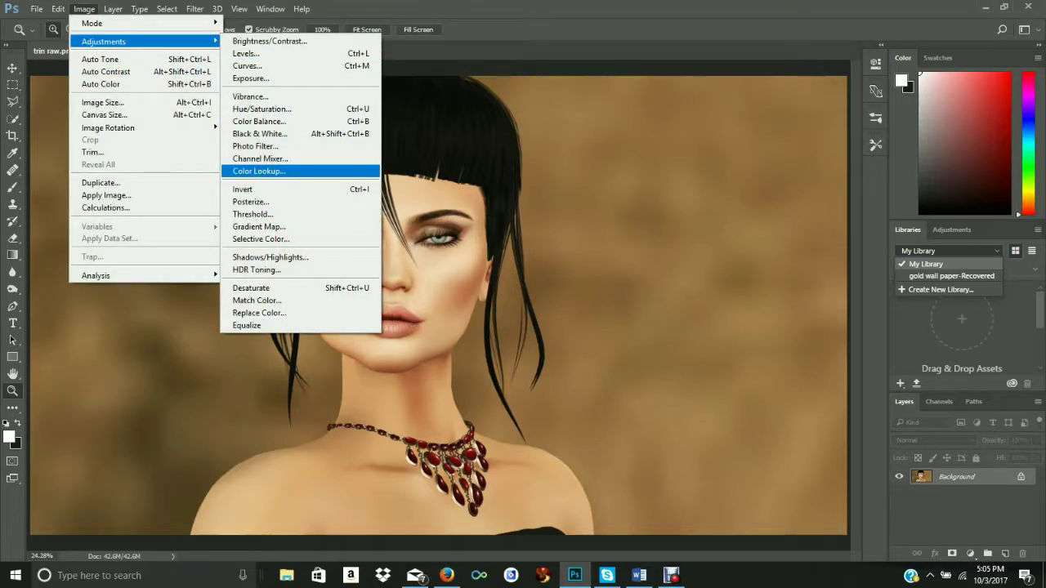
left_click(255, 145)
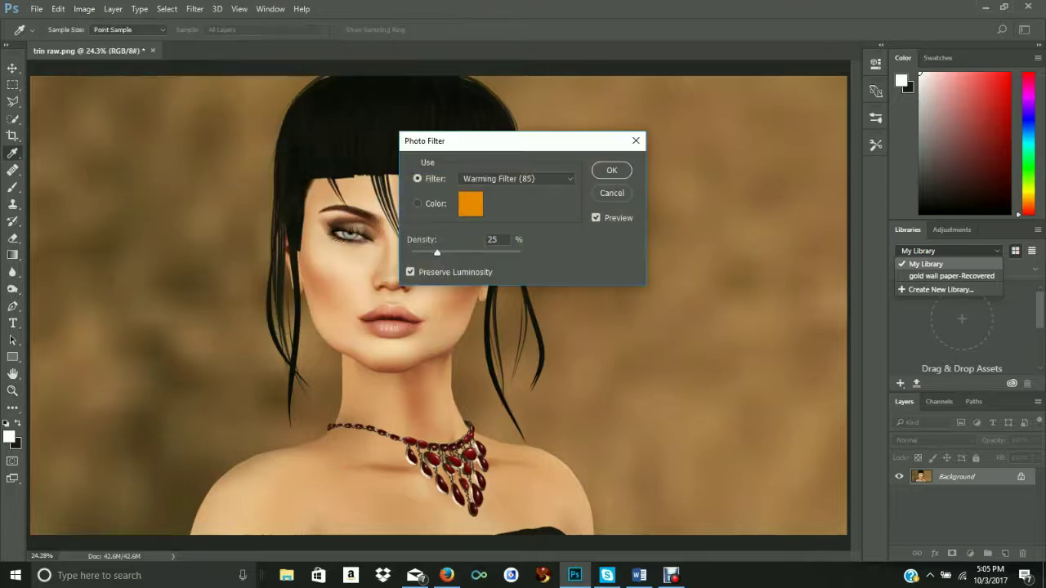
left_click(517, 178)
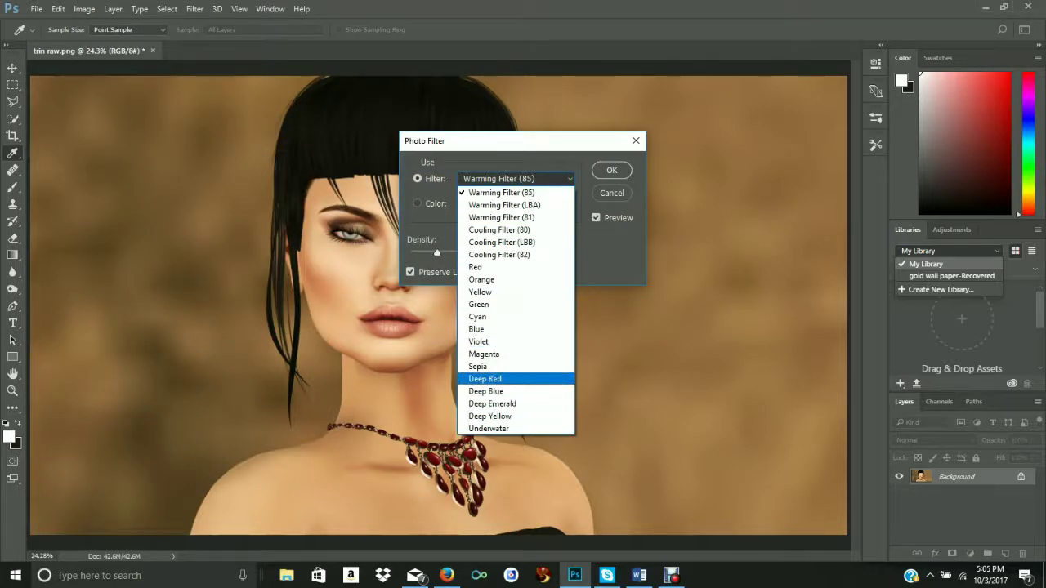
key("Return")
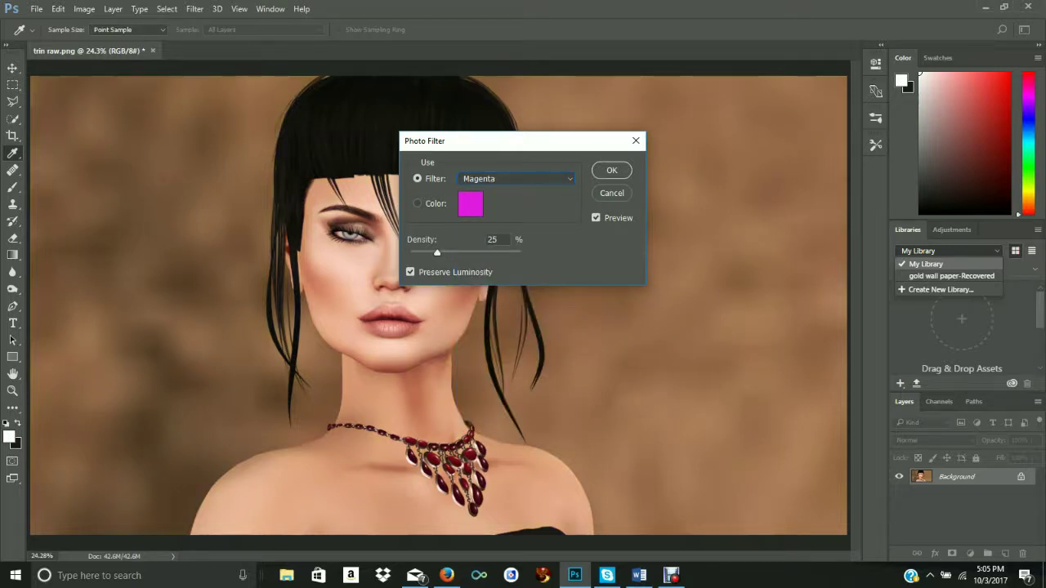
key("Tab")
key("Down")
key("Down")
key("Down")
key("Down")
key("Down")
key("Down")
key("Down")
key("Down")
key("Down")
key("Return")
key("z")
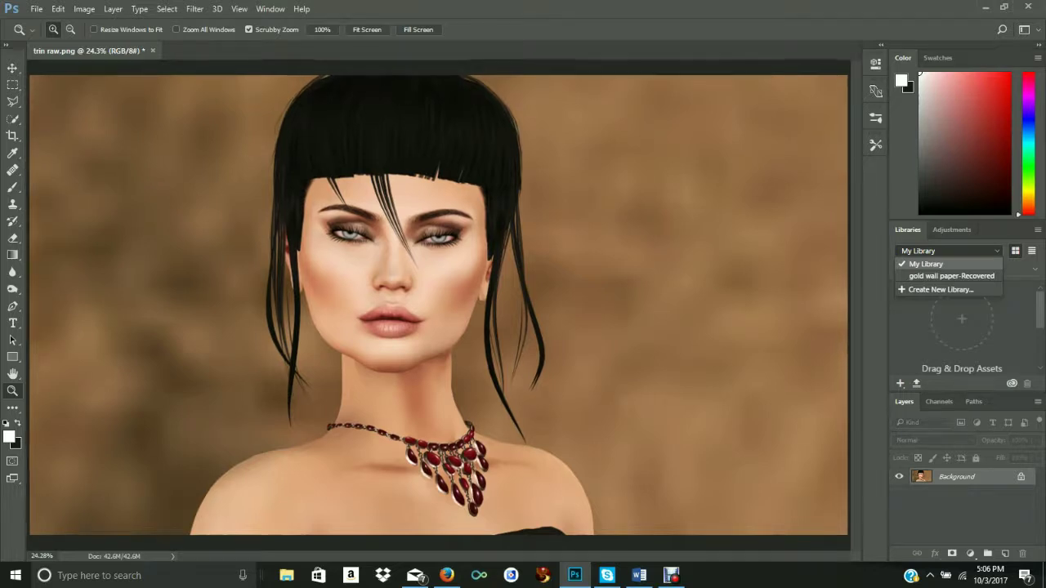
Step: Zoom the canvas to 25% so the whole portrait is visible
key("ctrl+plus")
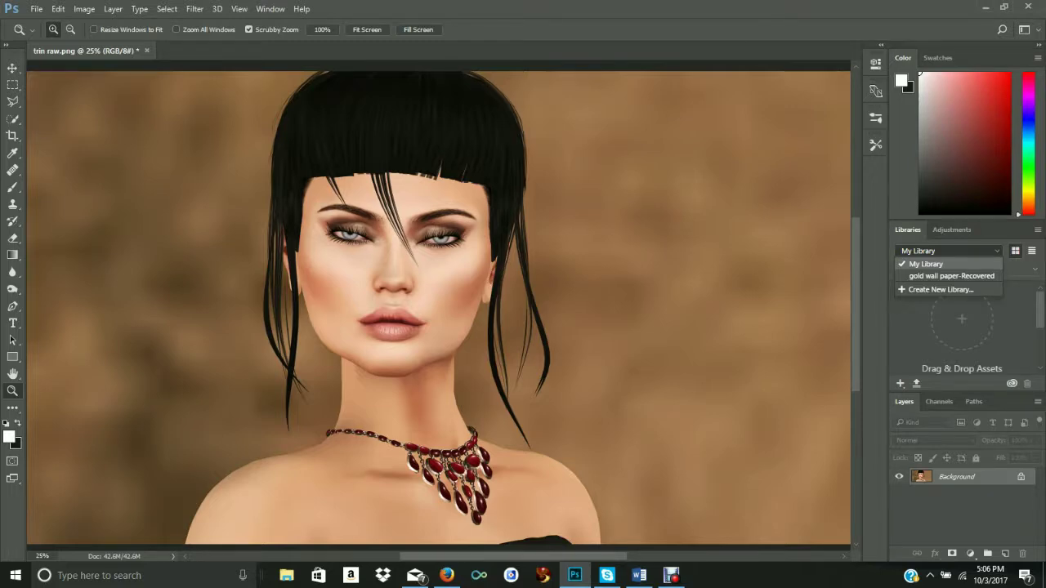
Step: Zoom to 200% on the nose bridge and scroll to centre the left eye
left_click(377, 238)
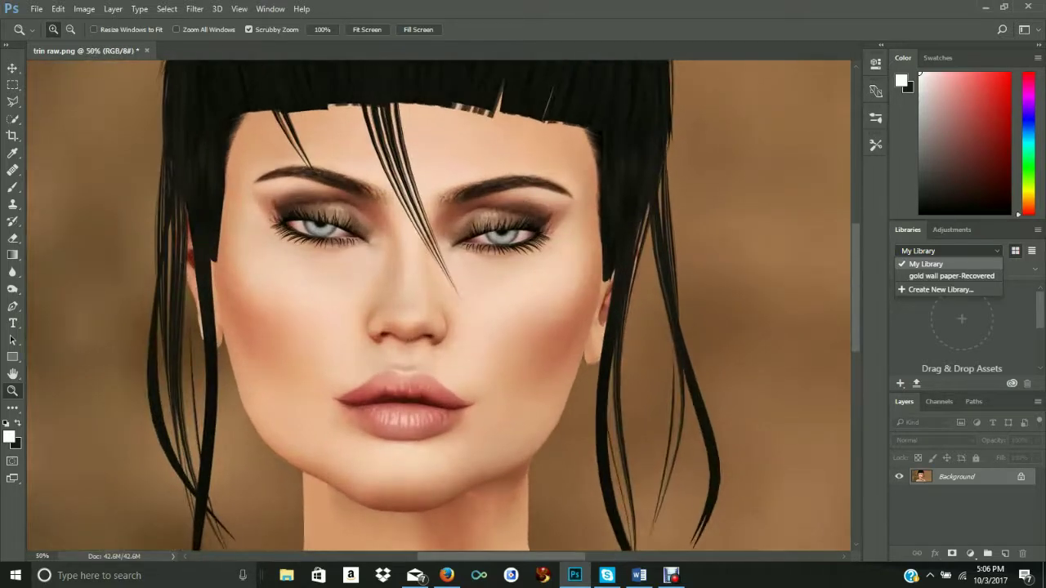
left_click(380, 241)
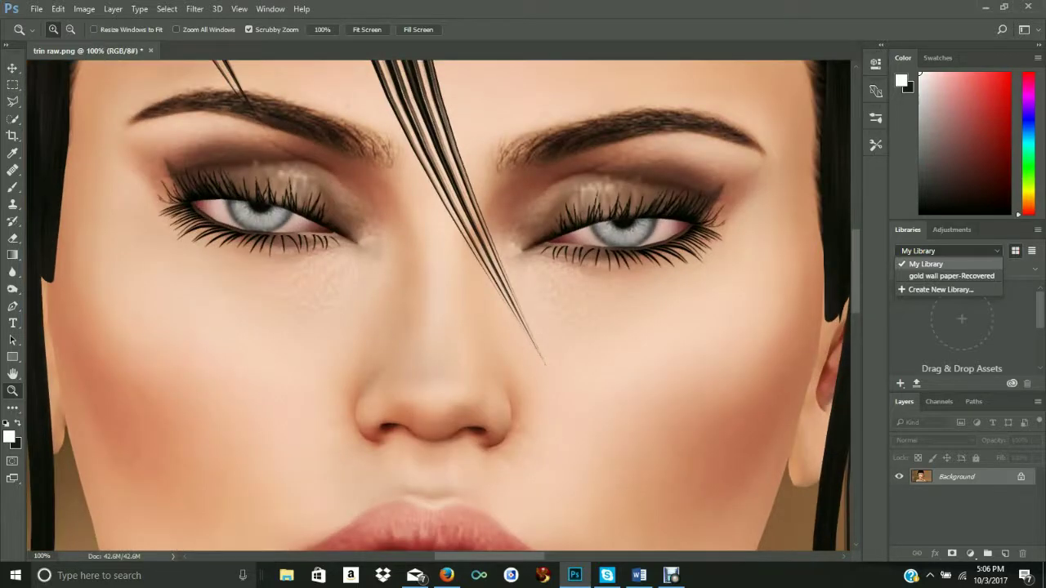
left_click(378, 240)
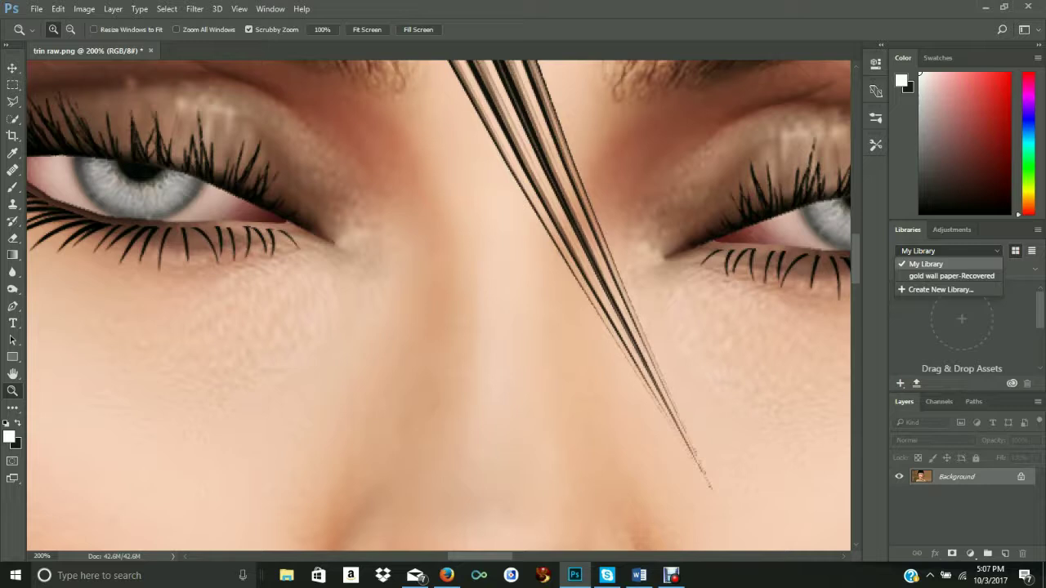
scroll(438, 305, "left", 3)
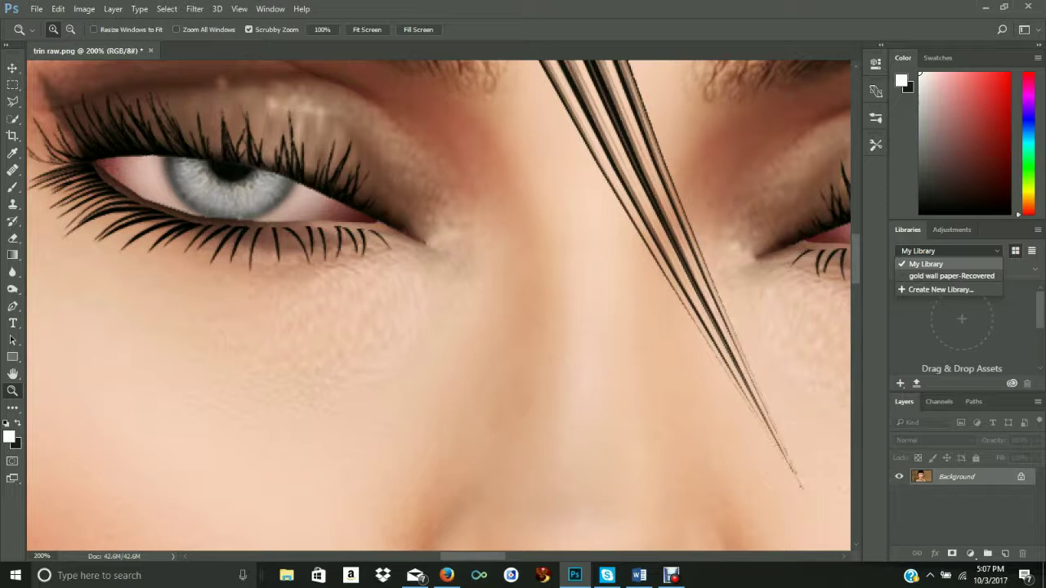
scroll(439, 306, "left", 5)
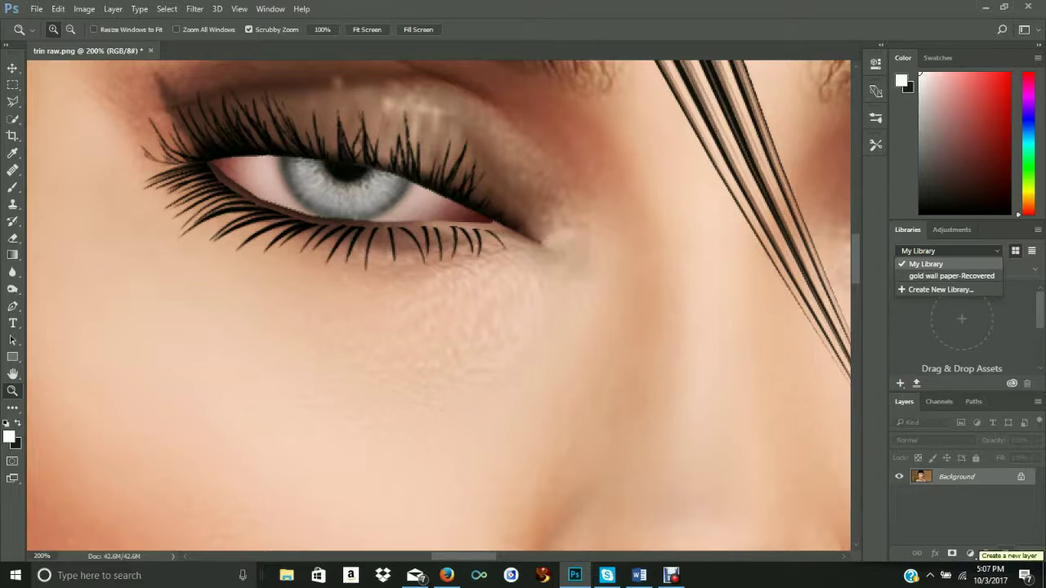
Step: Add an empty Layer 1 above the Background and switch to the Brush tool
left_click(1007, 553)
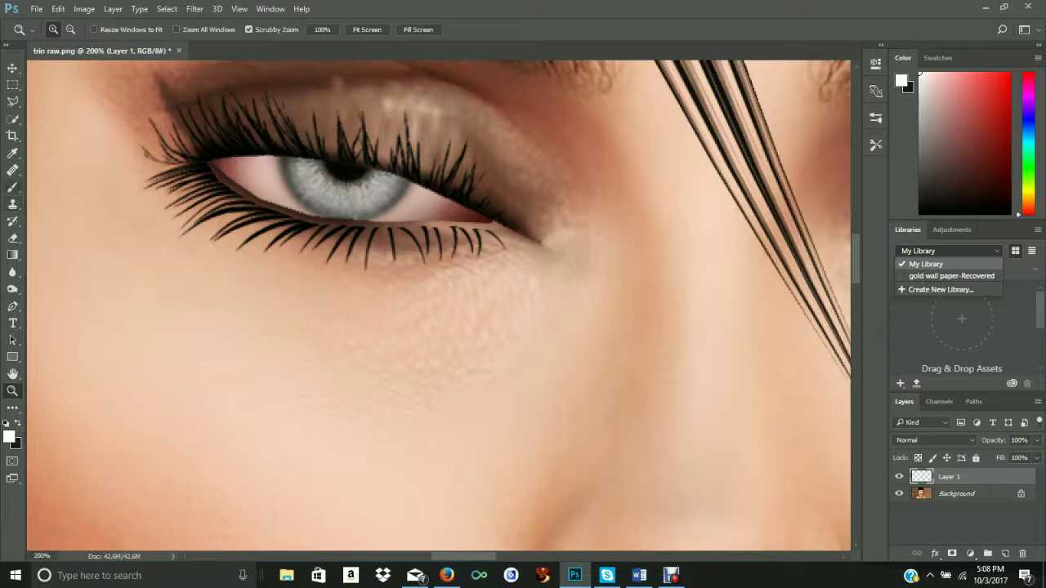
left_click(13, 187)
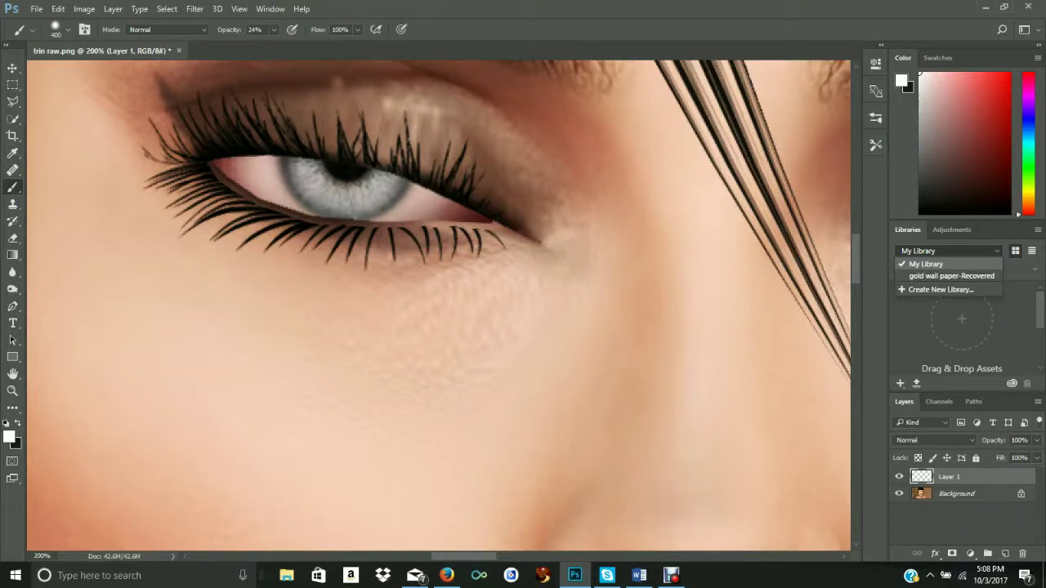
left_click(67, 29)
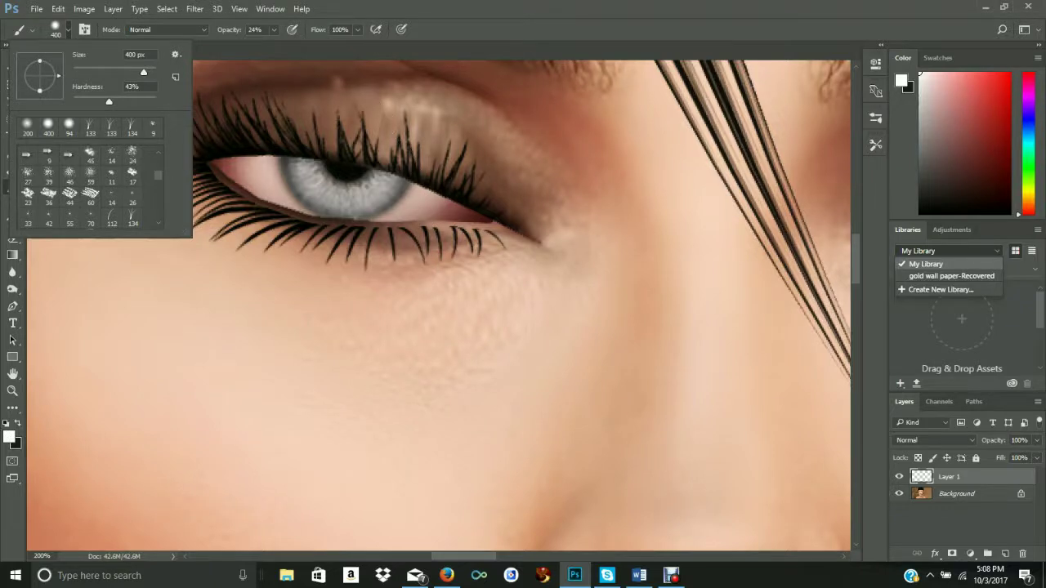
Step: Choose the Spatter 27 pixels brush preset
scroll(86, 188, "down", 2)
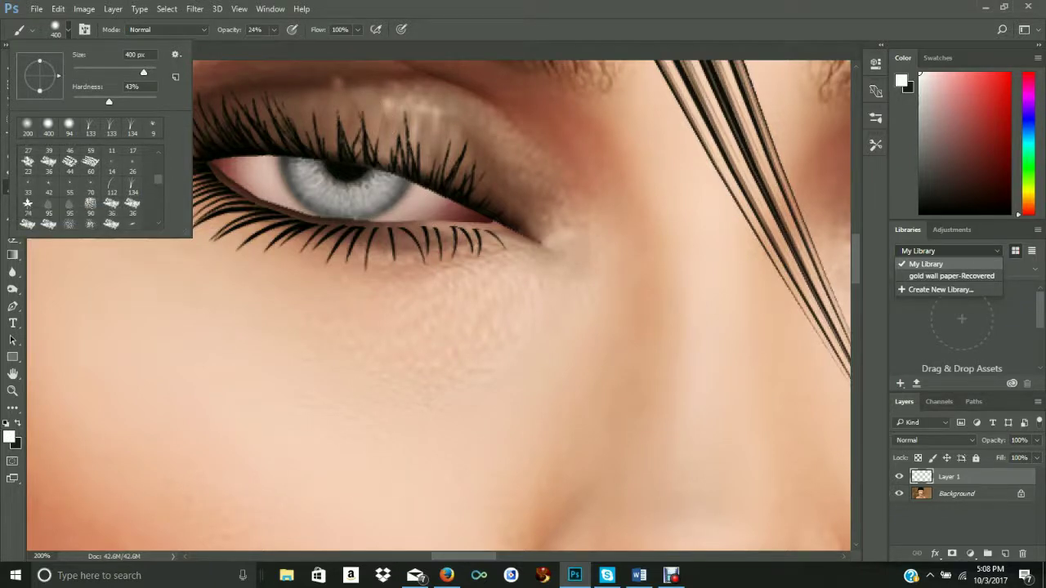
scroll(86, 188, "down", 1)
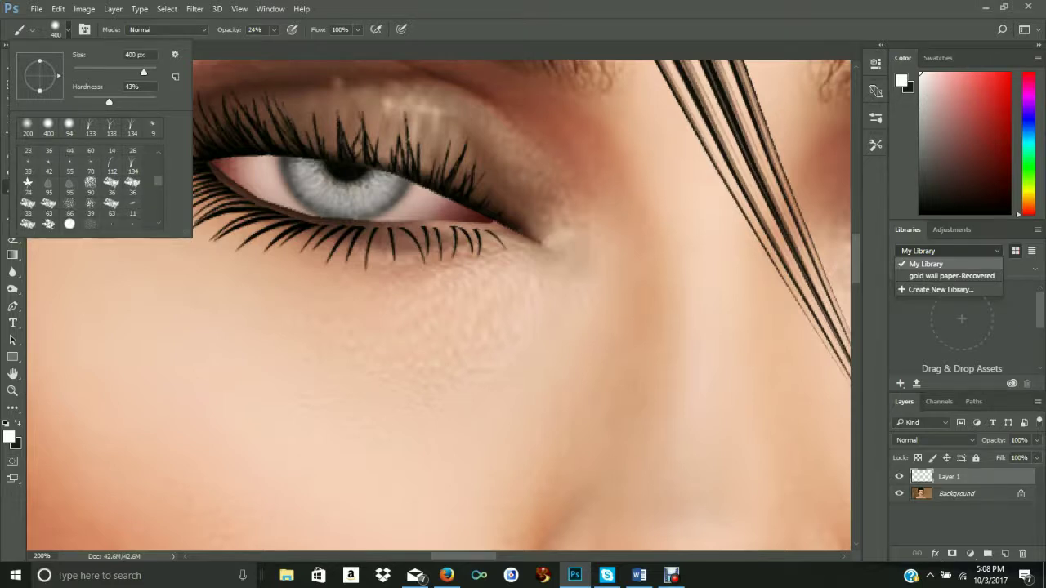
scroll(86, 188, "down", 1)
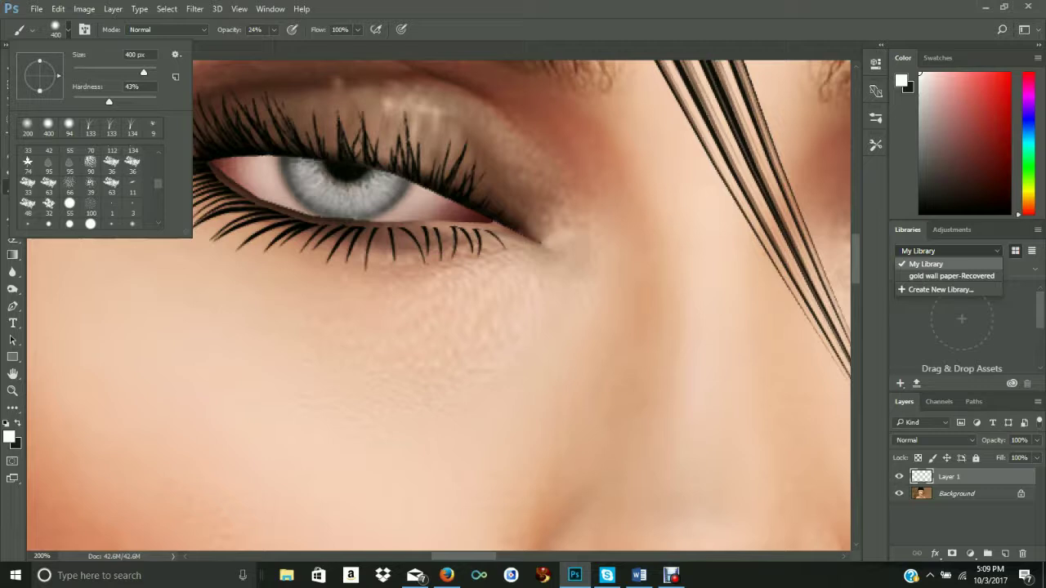
scroll(90, 188, "up", 3)
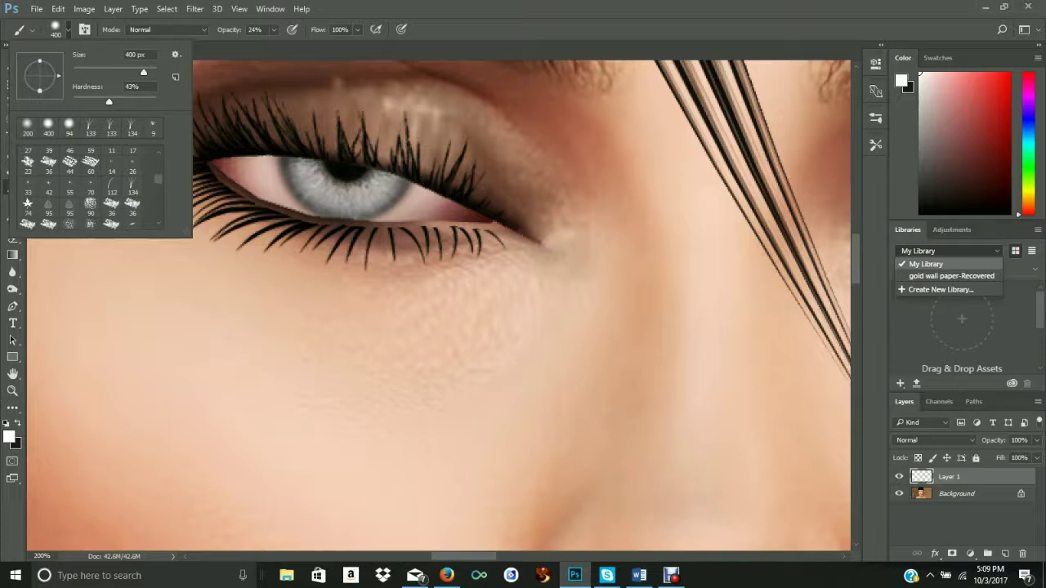
scroll(90, 188, "up", 1)
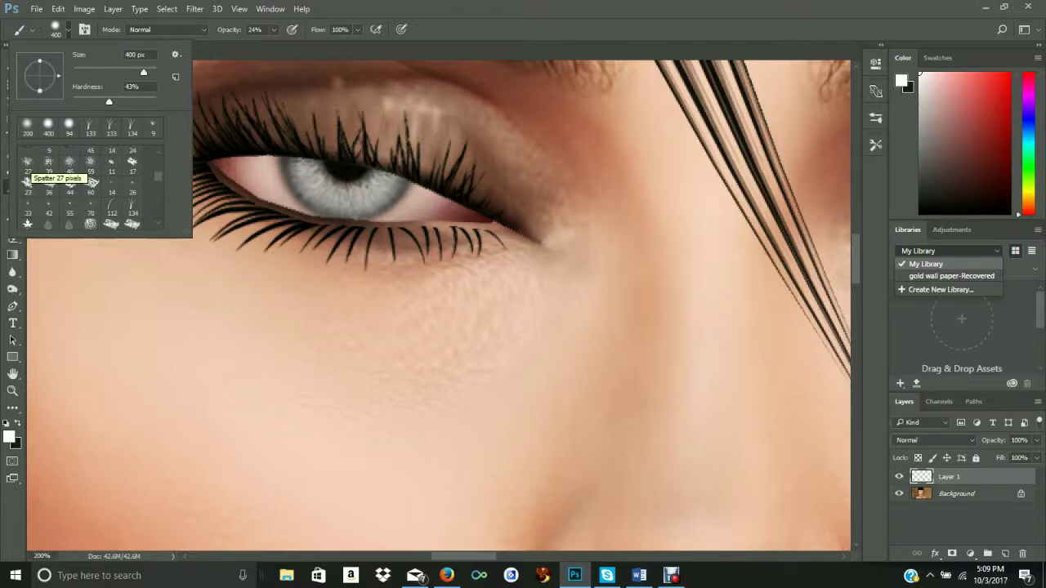
left_click(27, 164)
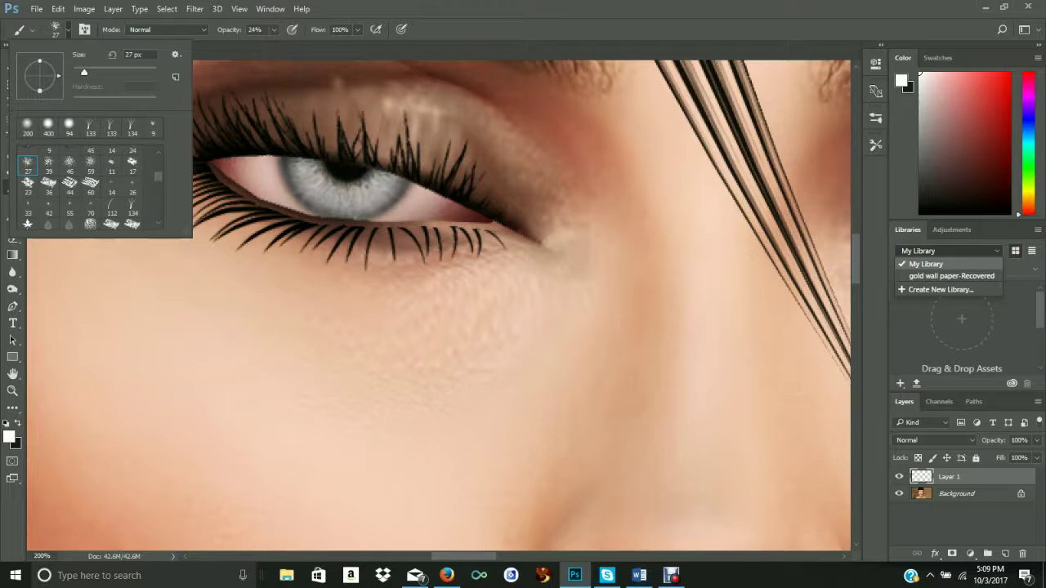
left_click(948, 476)
right_click(947, 476)
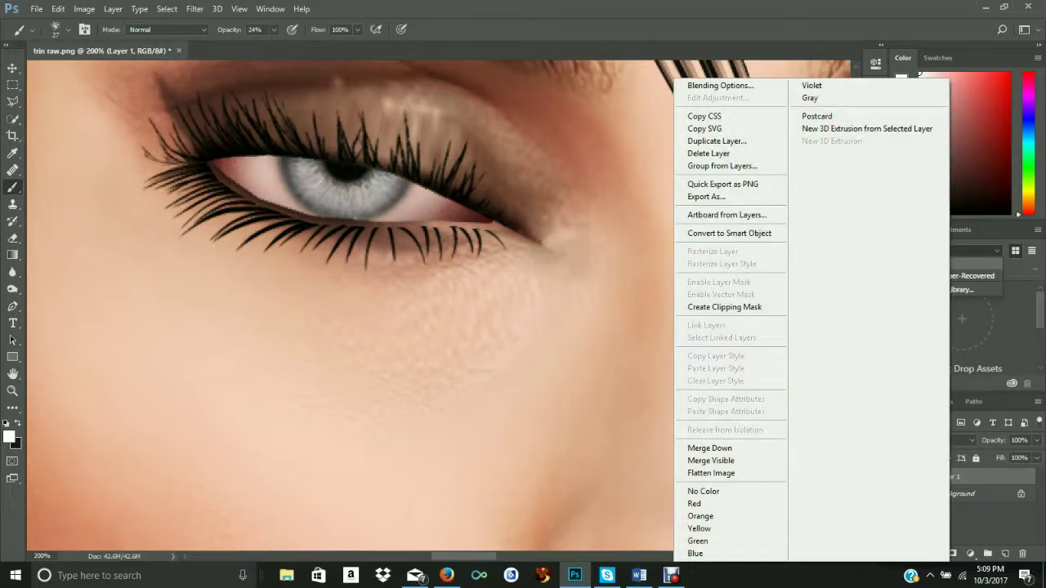
Step: Rename Layer 1 to 'light'
key("Escape")
double_click(948, 476)
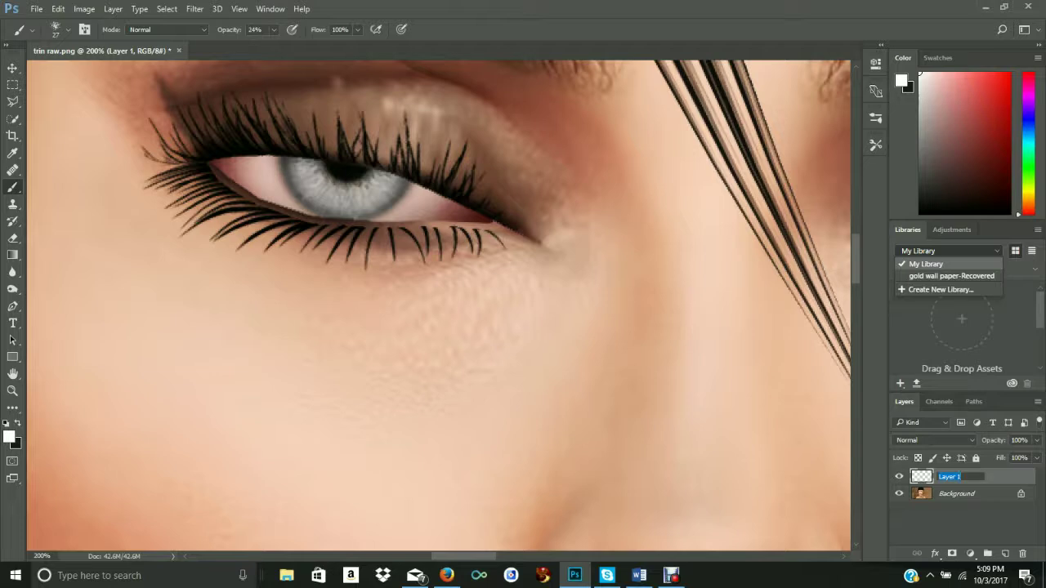
key("BackSpace")
type("light")
key("Return")
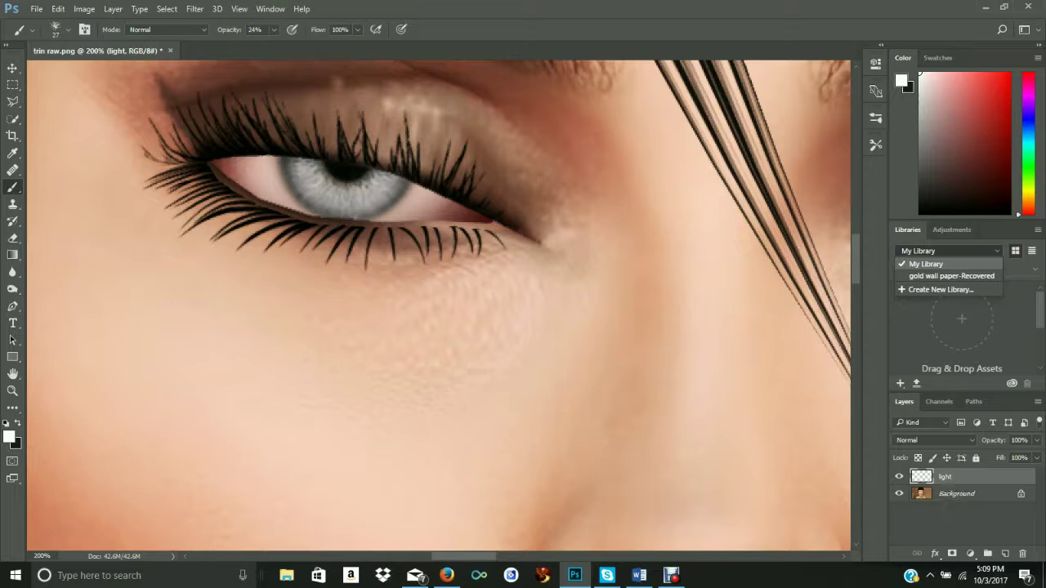
Step: Magnify the view to 500% on the eye
key("z")
left_click(360, 176)
left_click(360, 176)
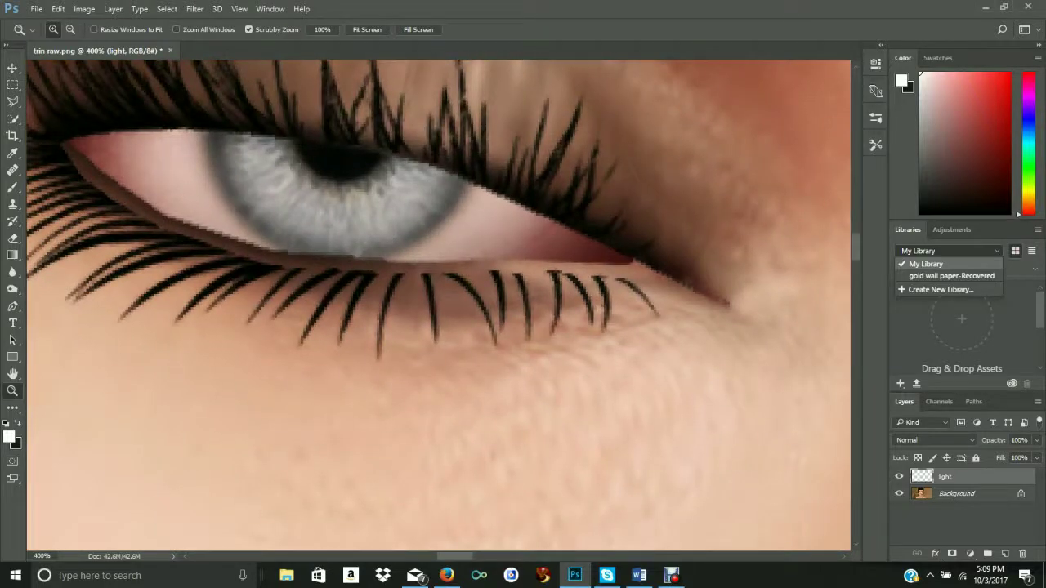
left_click(360, 176)
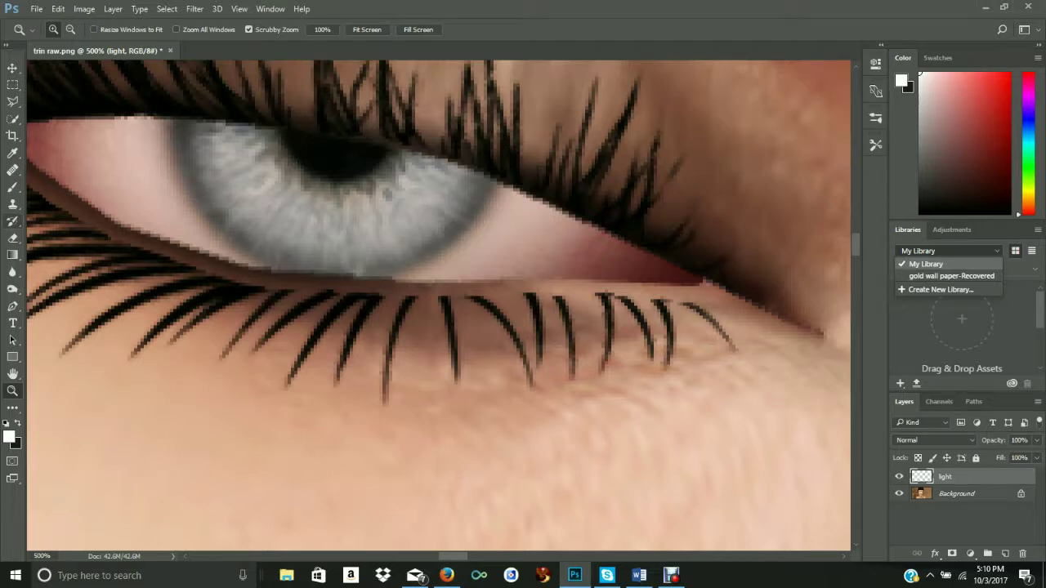
Step: Set the brush to 10 px at 100% opacity
key("b")
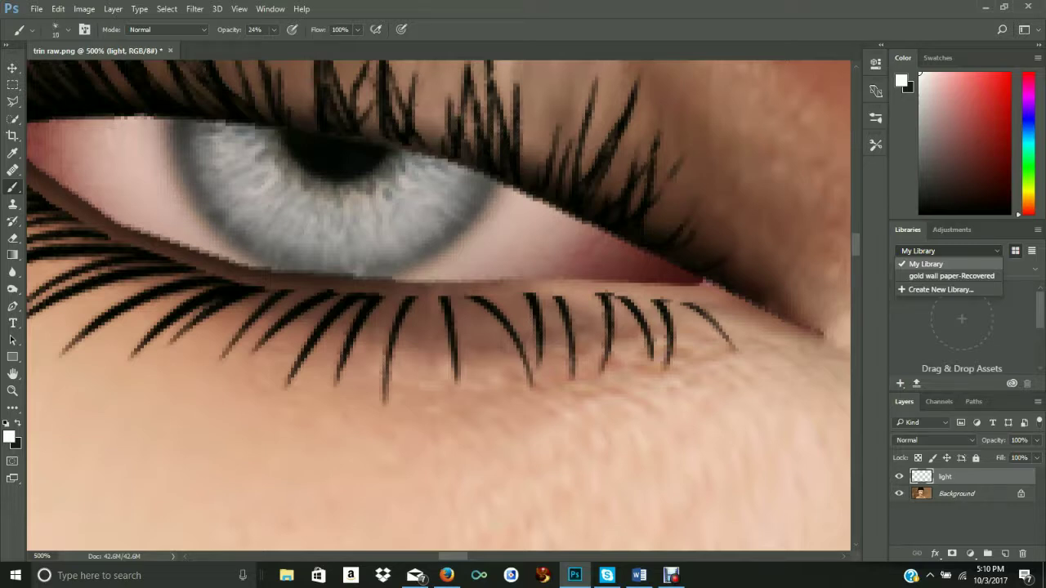
key("bracketright")
key("bracketleft")
left_click(56, 29)
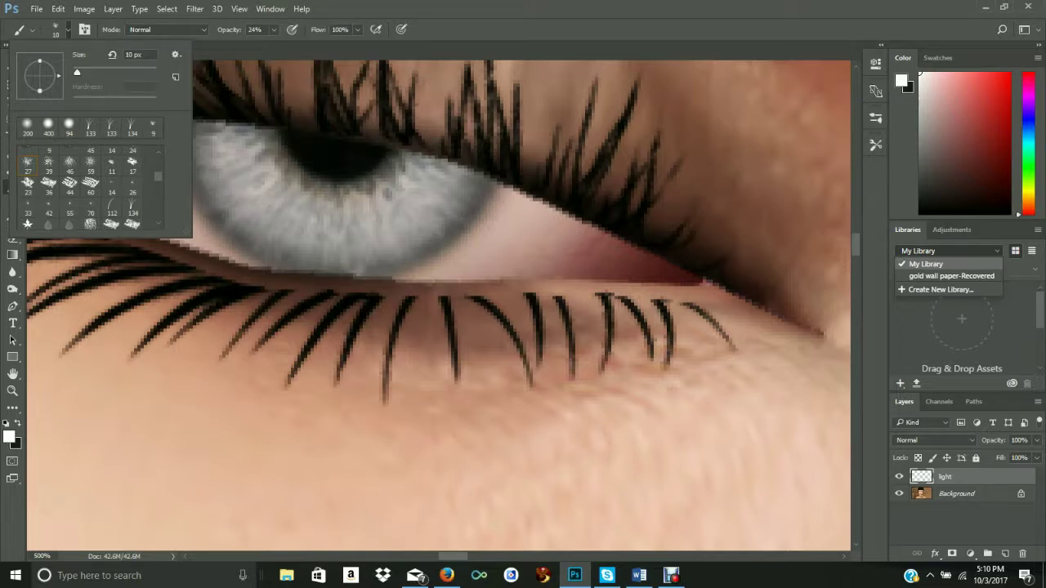
key("Escape")
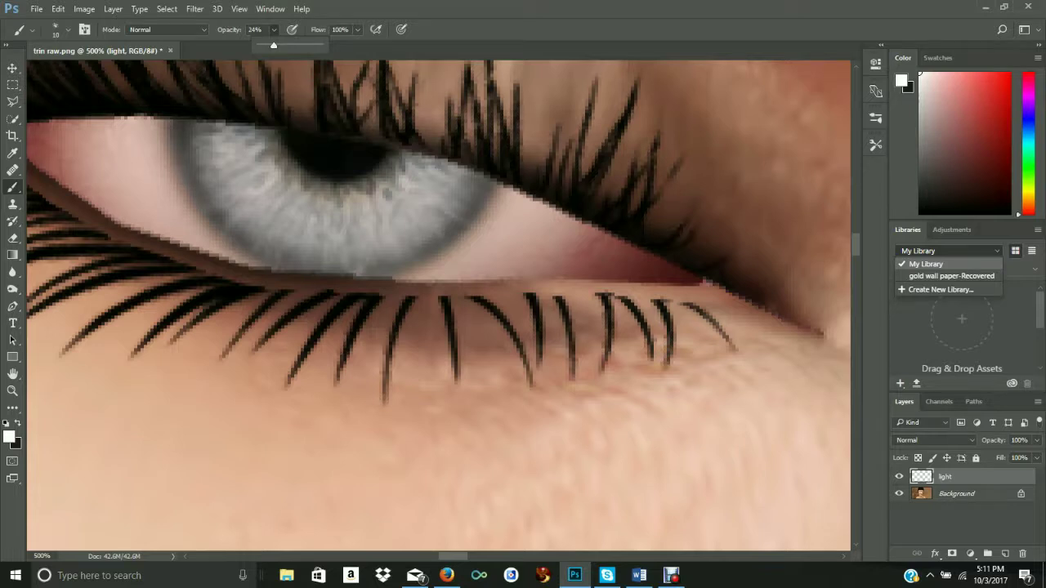
left_click_drag(274, 45, 319, 45)
Step: Paint a white catchlight on the pupil, extending it up and to the right
left_click(347, 181)
left_click(356, 180)
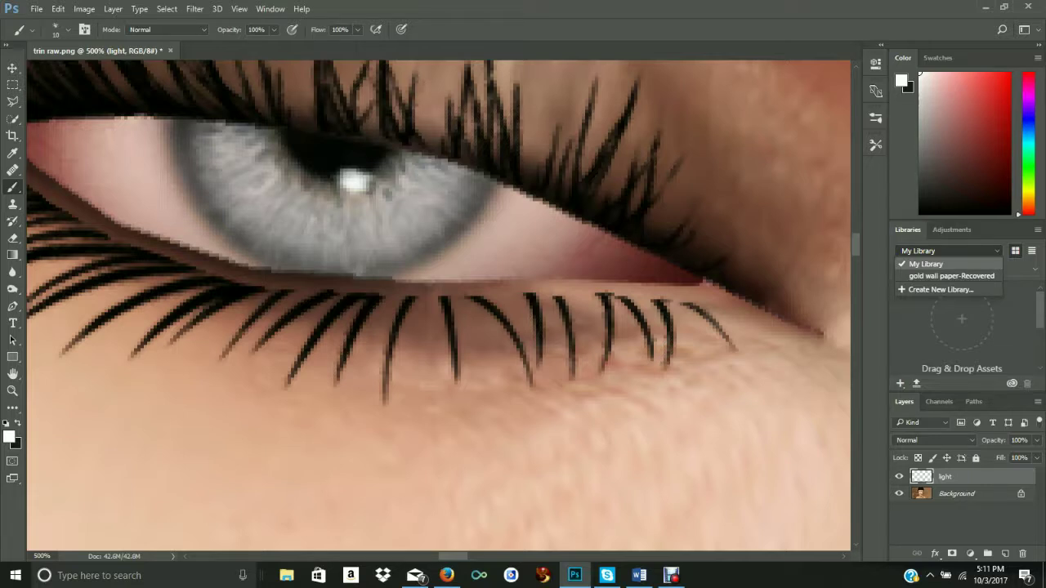
left_click_drag(359, 184, 394, 152)
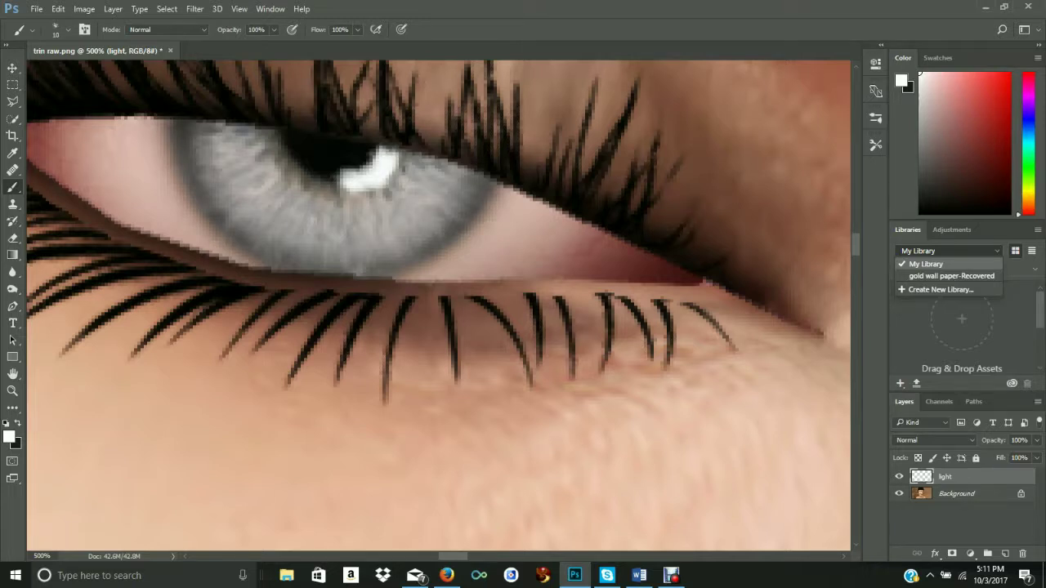
Step: Enlarge the brush slightly and dab a second white highlight near the pupil
key("bracketright")
key("bracketright")
left_click(338, 150)
left_click(338, 149)
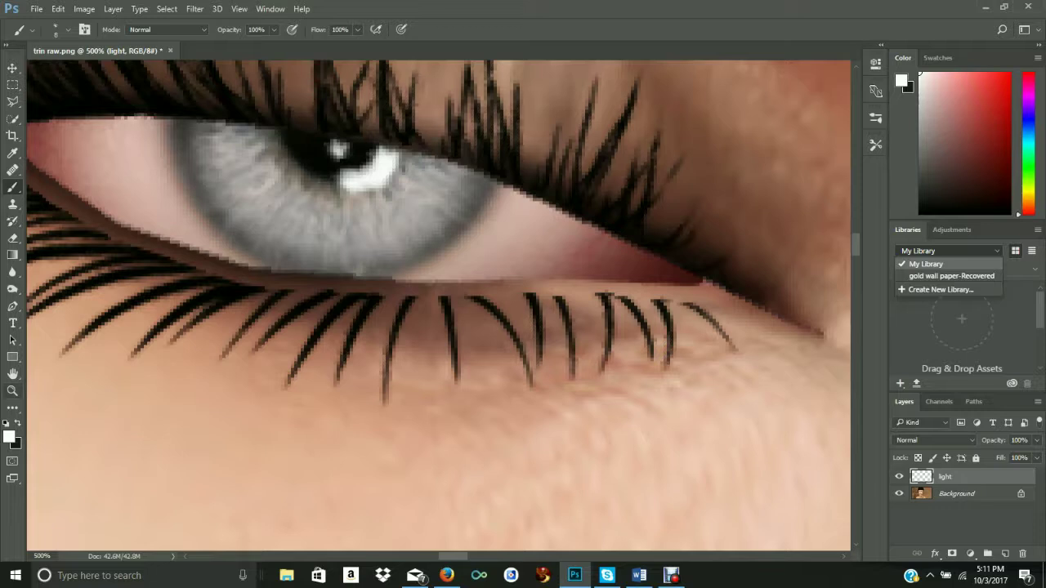
left_click(12, 391)
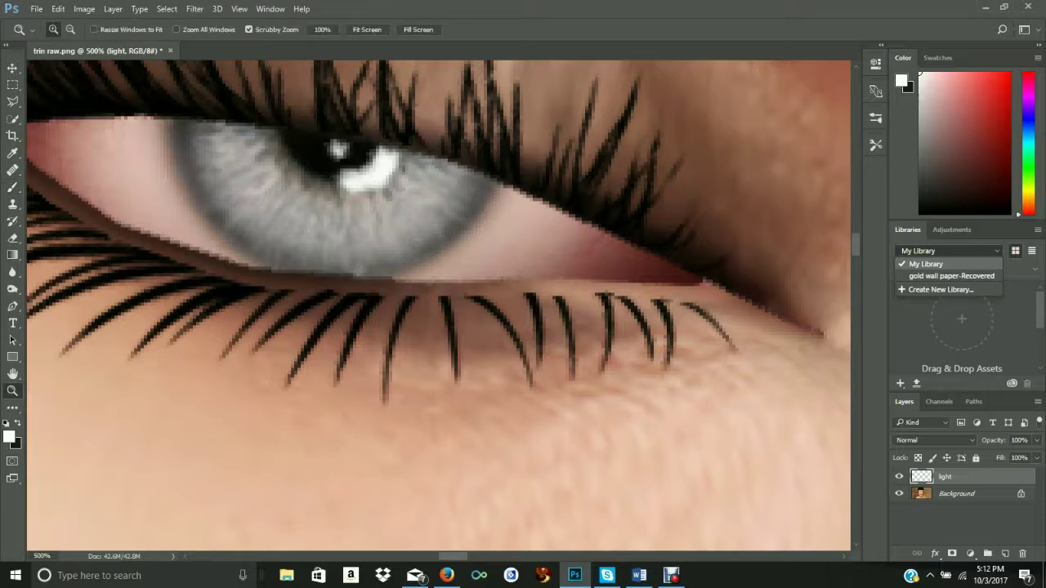
Step: Fit the portrait on screen, then zoom back in to 200% on the left eye
left_click(367, 30)
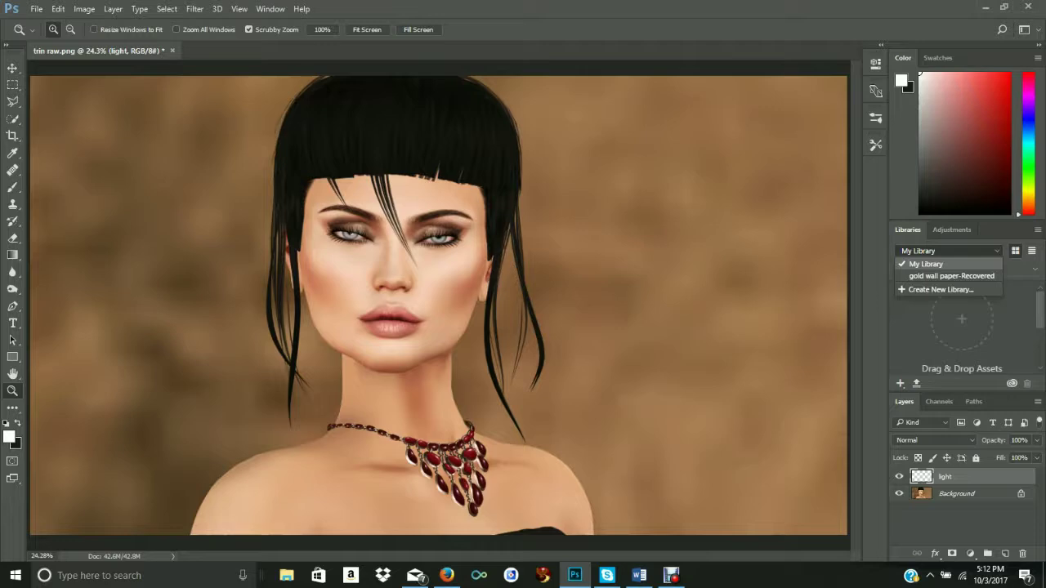
key("ctrl+plus")
key("ctrl+plus")
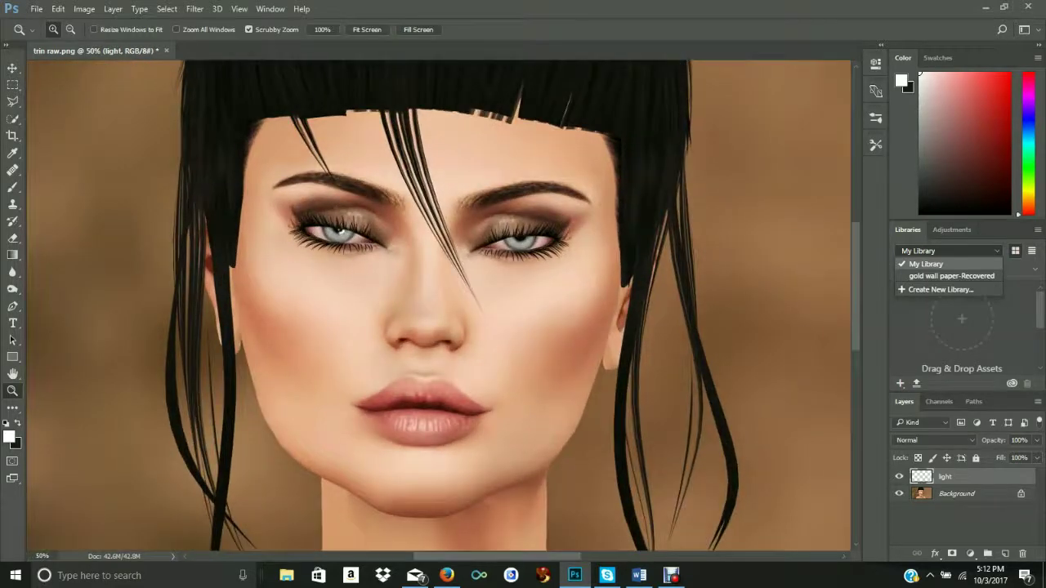
key("ctrl+plus")
key("ctrl+plus")
key("ctrl+plus")
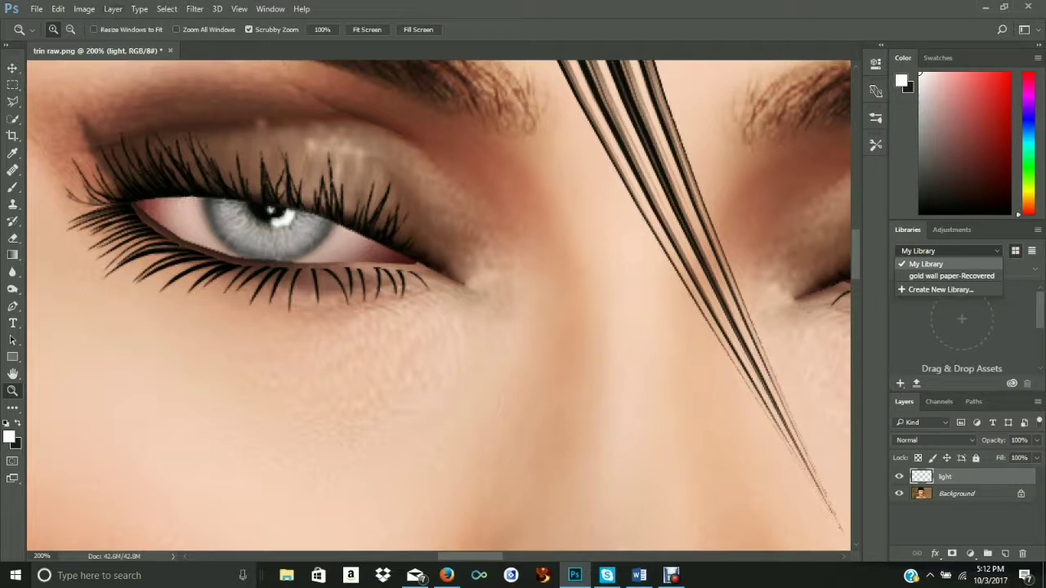
left_click(112, 9)
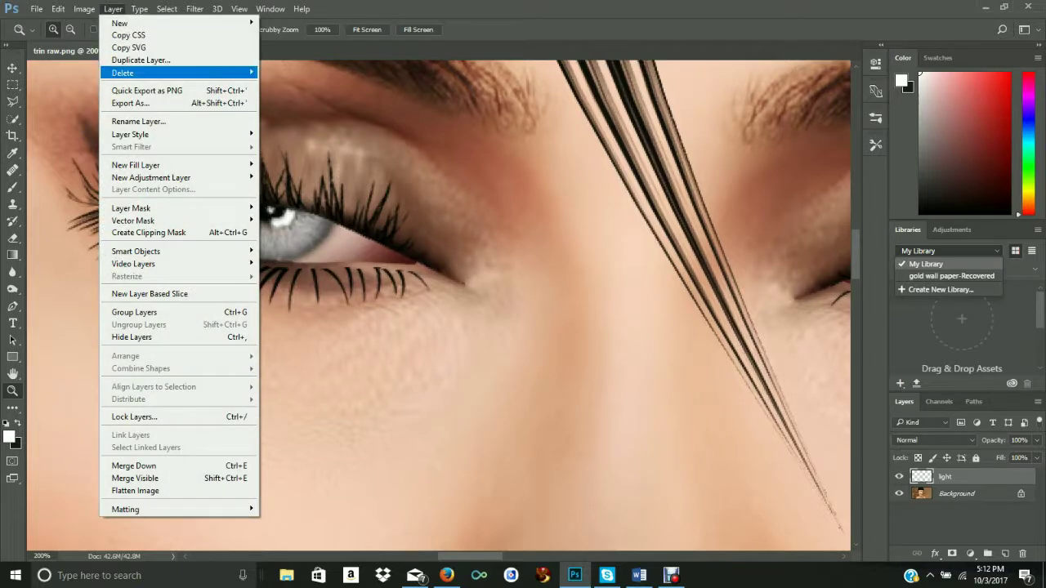
Step: Duplicate the light layer as a new layer named 'light right'
left_click(141, 60)
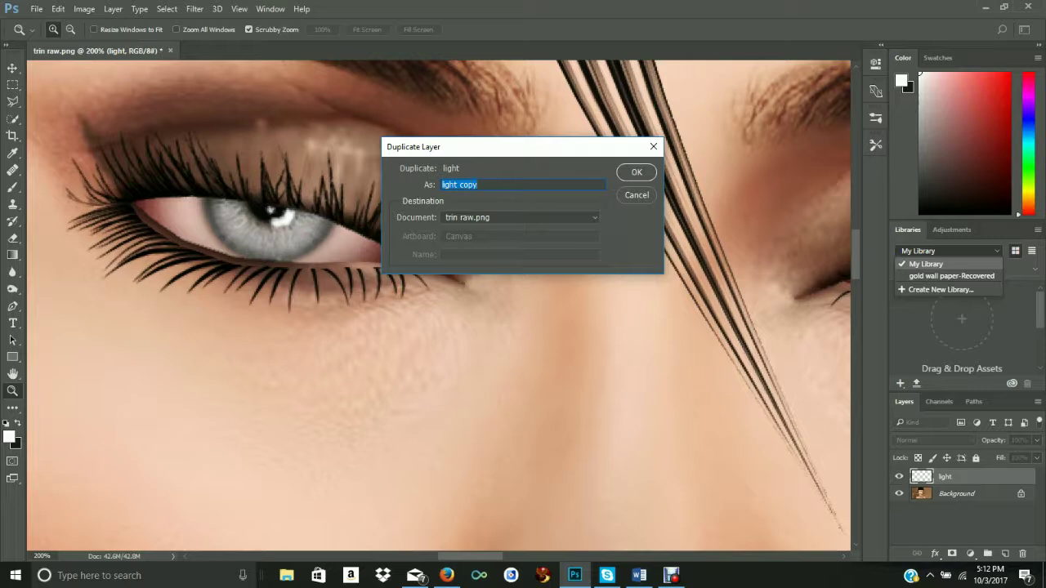
left_click(477, 184)
key("BackSpace")
key("BackSpace")
key("BackSpace")
key("BackSpace")
type("right")
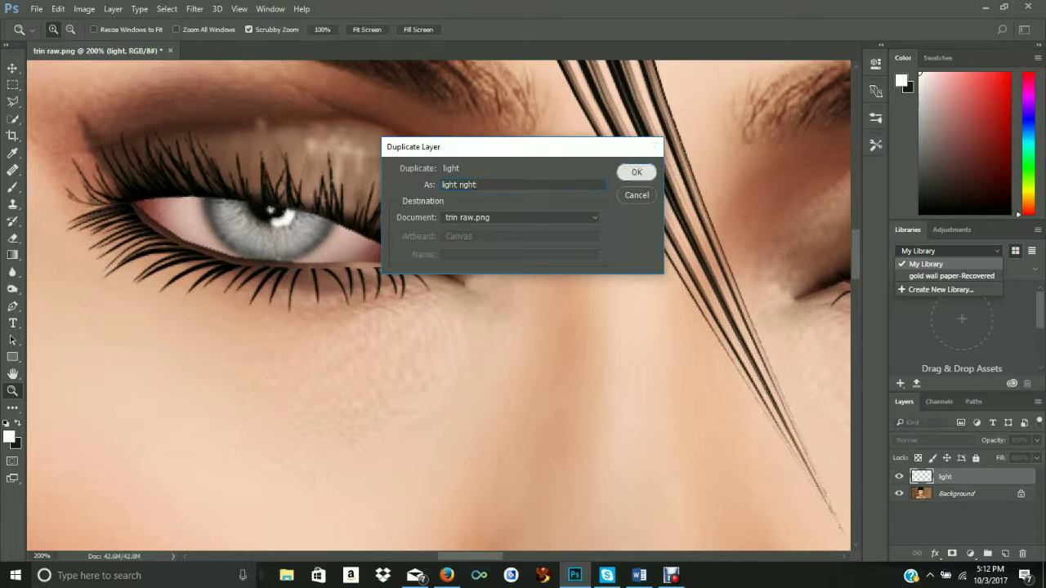
key("Return")
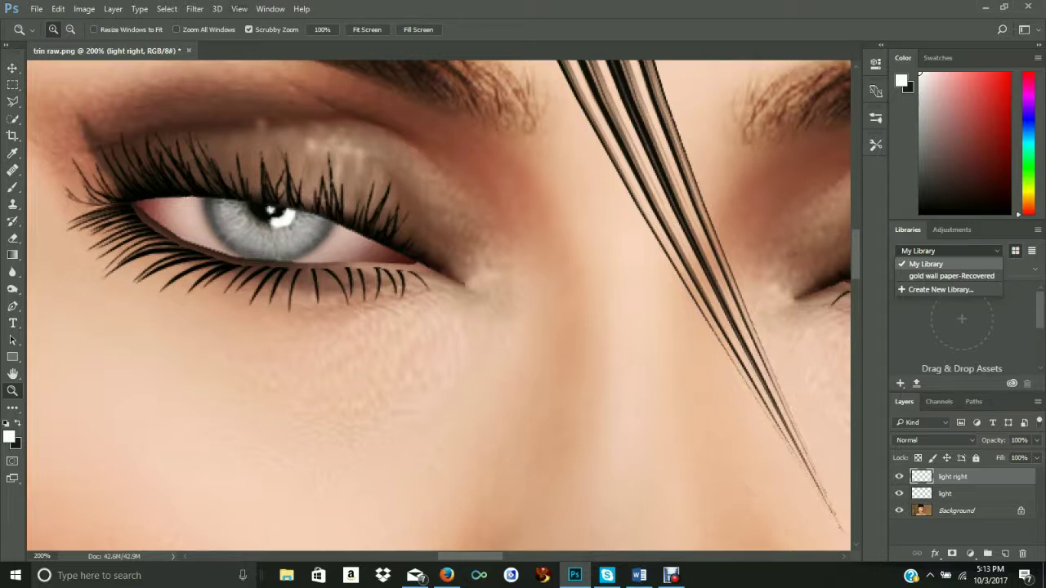
key("v")
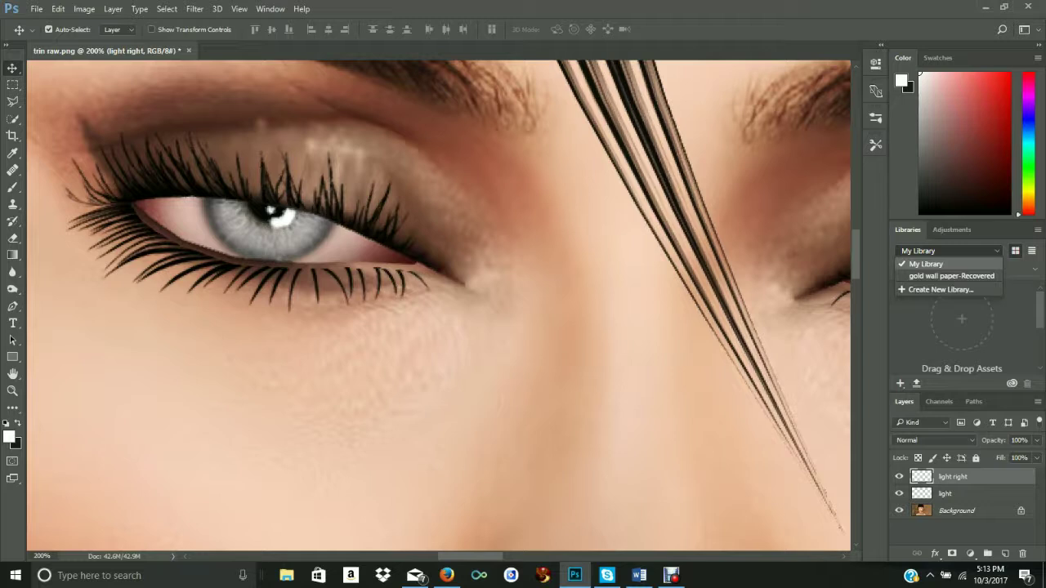
Step: Drag the 'light right' catchlight across onto the iris of the right-hand eye
left_click_drag(279, 216, 420, 258)
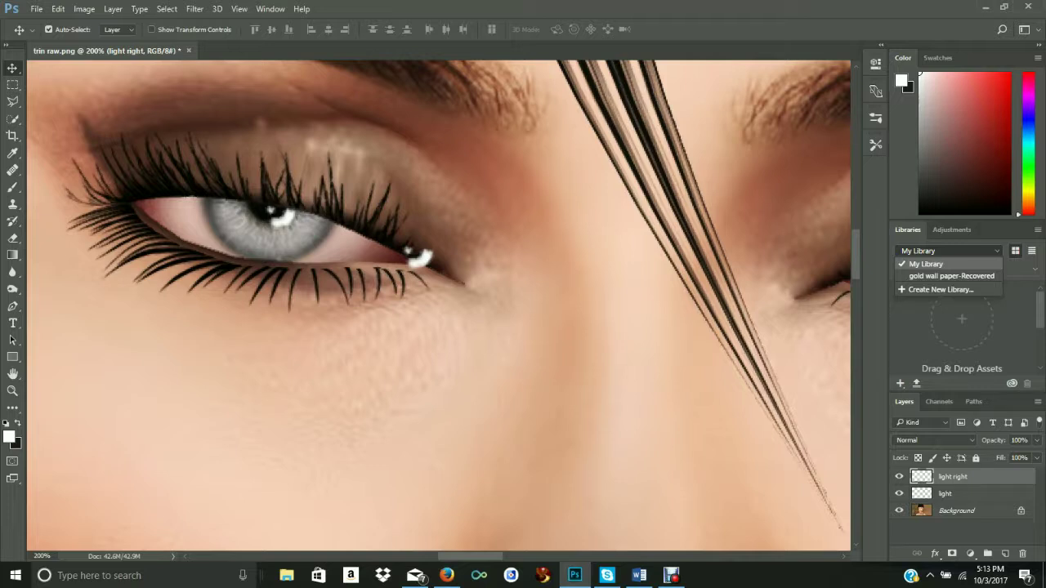
left_click_drag(418, 258, 739, 282)
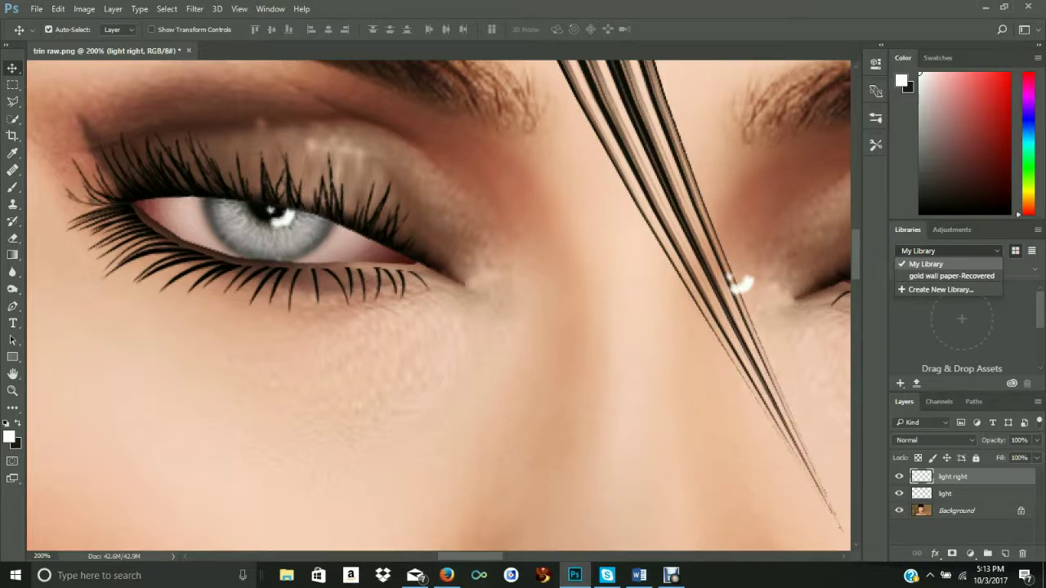
scroll(439, 305, "right", 5)
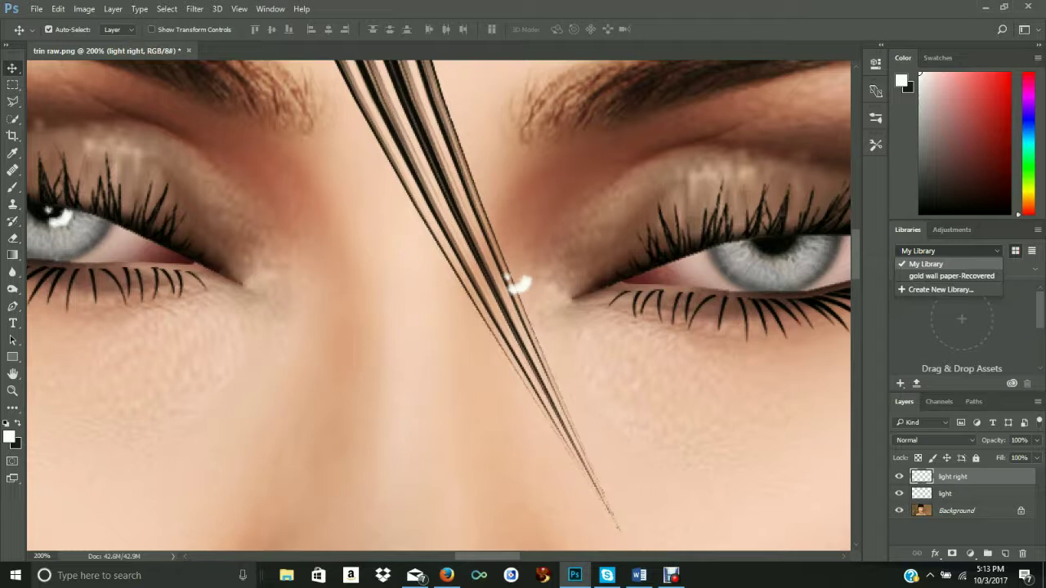
mouse_move(518, 280)
left_mouse_down()
mouse_move(613, 251)
mouse_move(790, 268)
mouse_move(782, 246)
mouse_move(799, 233)
left_mouse_up()
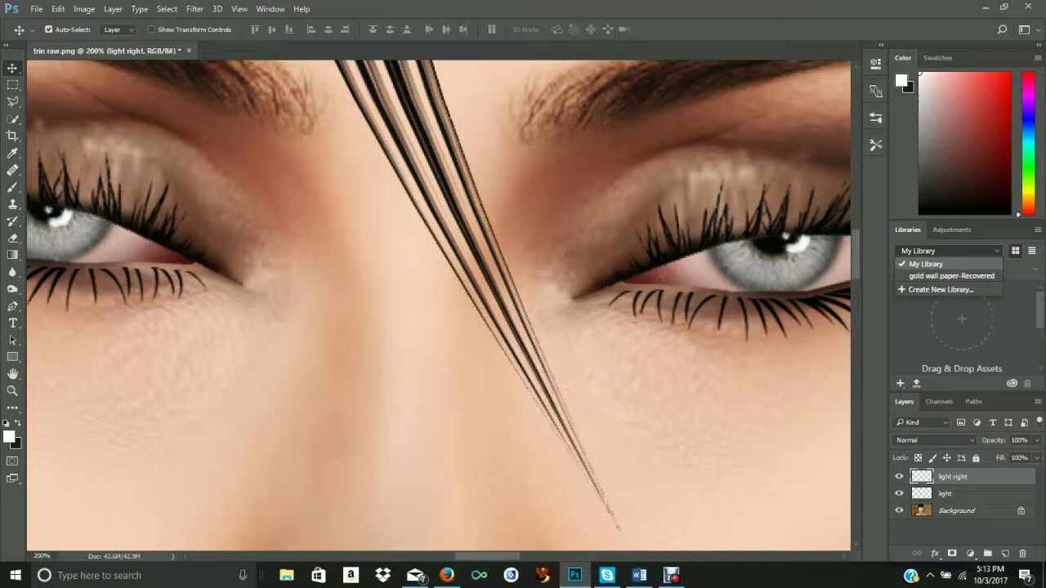
left_click_drag(799, 233, 793, 241)
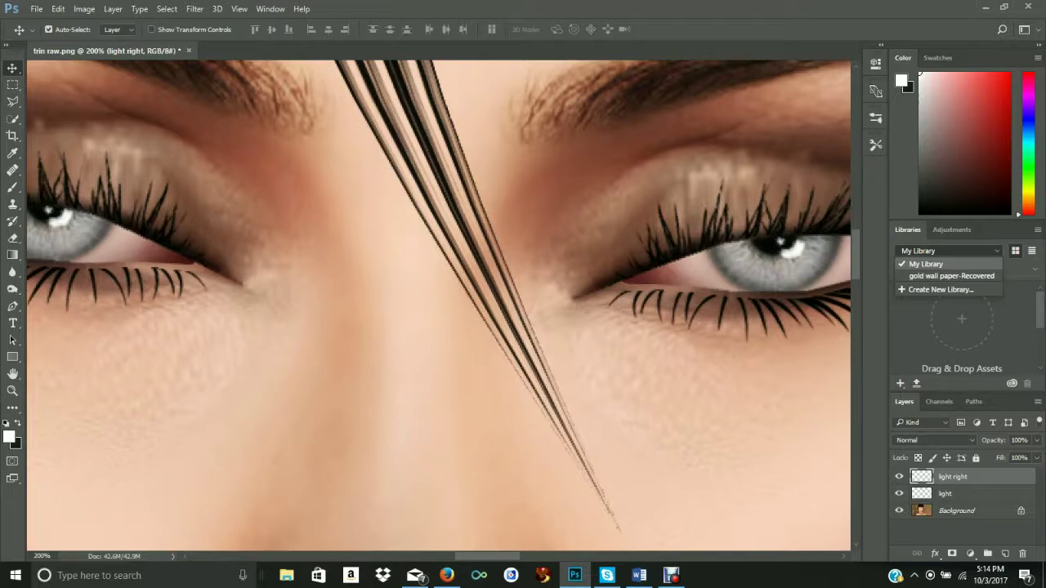
Step: Fit the portrait, zoom to 100% on both eyes, and select the Background layer
key("z")
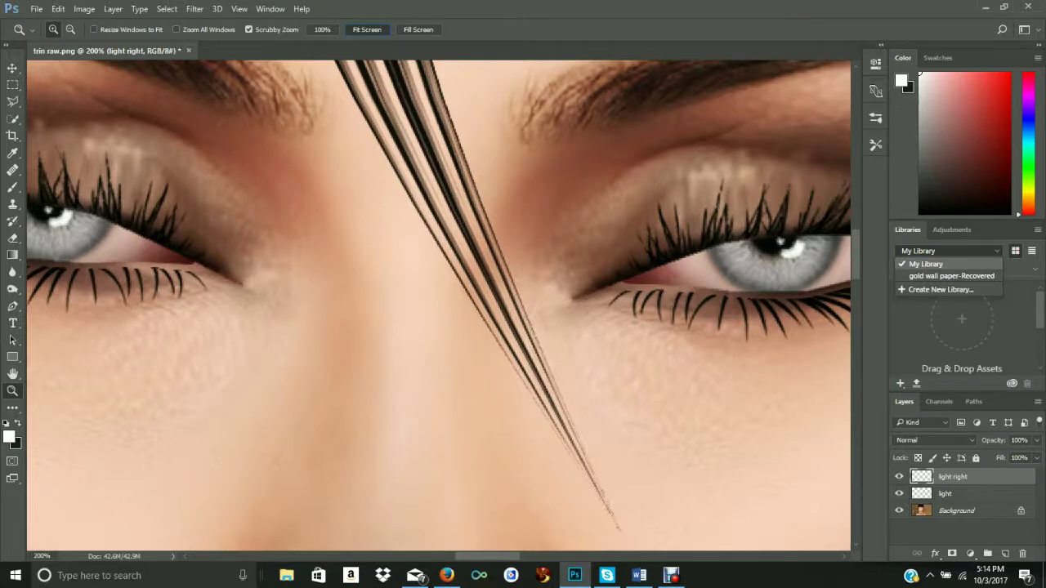
left_click(367, 29)
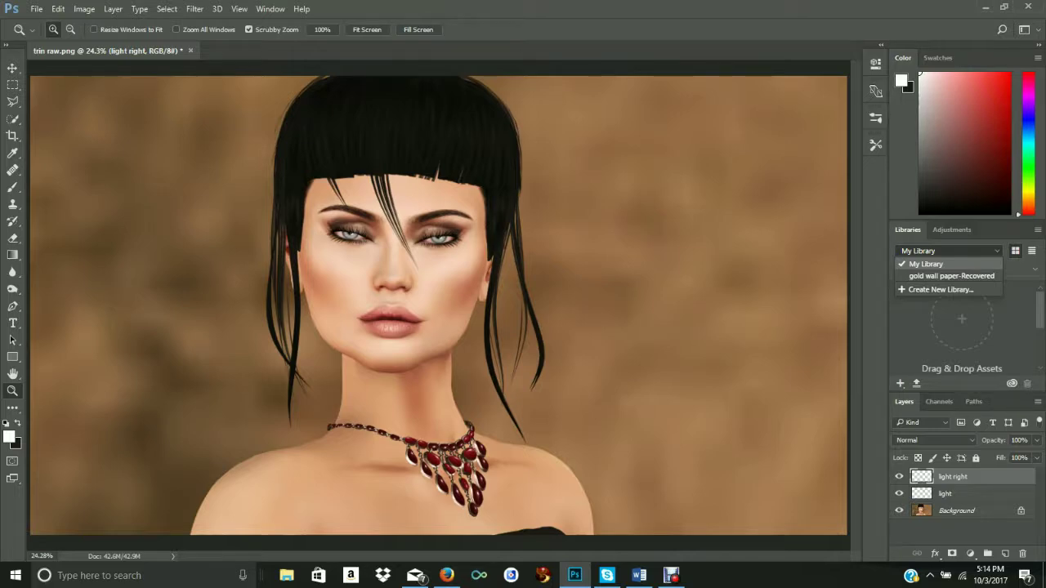
key("ctrl+plus")
key("ctrl+plus")
key("ctrl+plus")
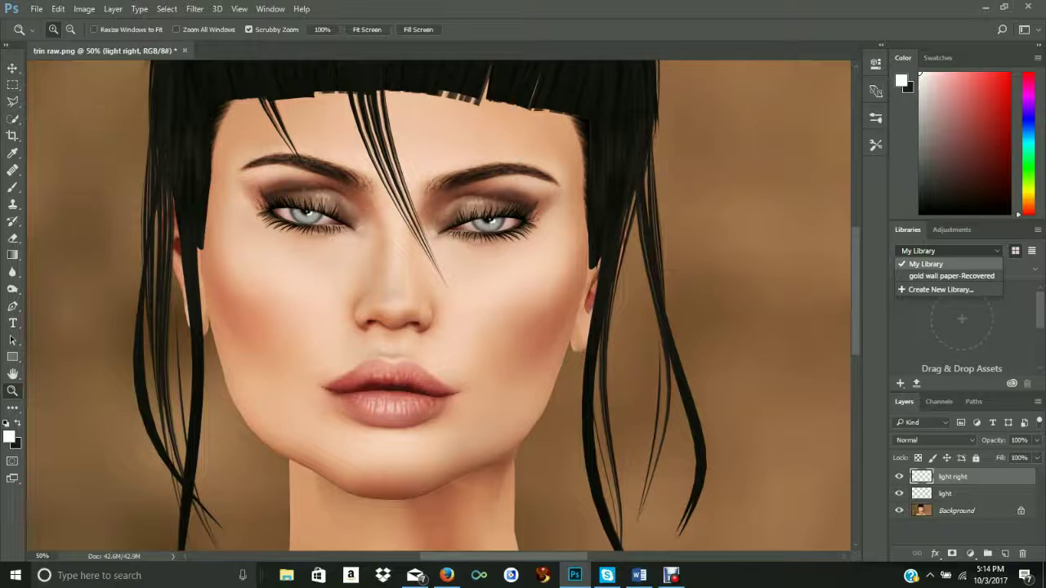
key("ctrl+plus")
key("ctrl+plus")
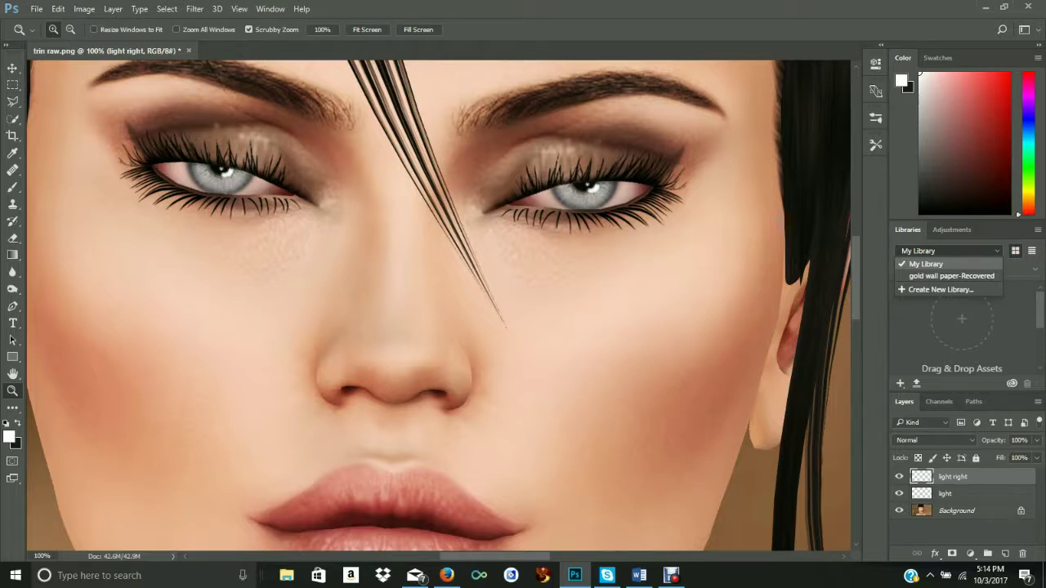
left_click(956, 511)
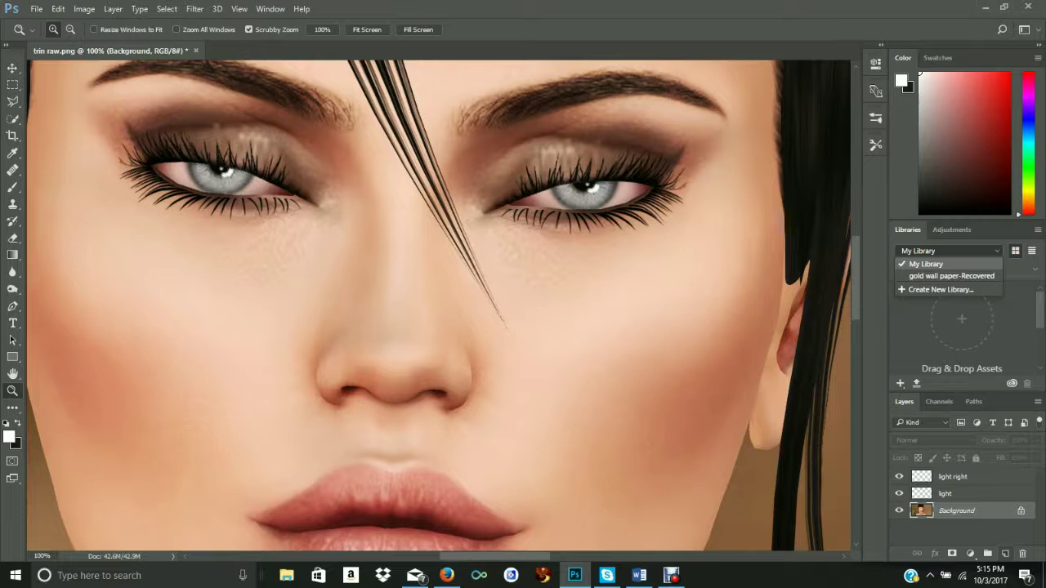
Step: Add a new Layer 1 above Background and fill it with 50% Gray
left_click(1005, 553)
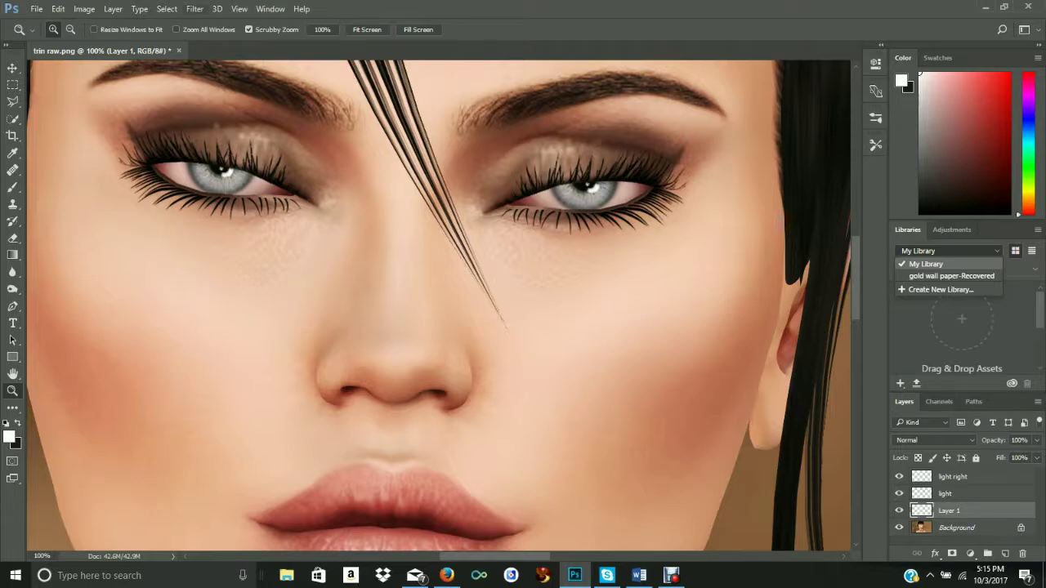
left_click(58, 9)
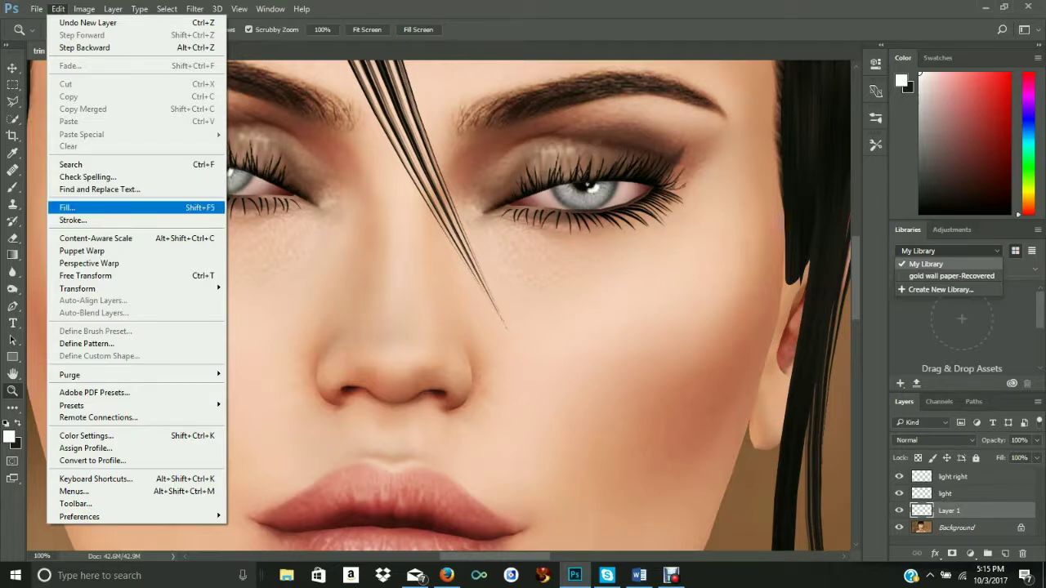
key("Return")
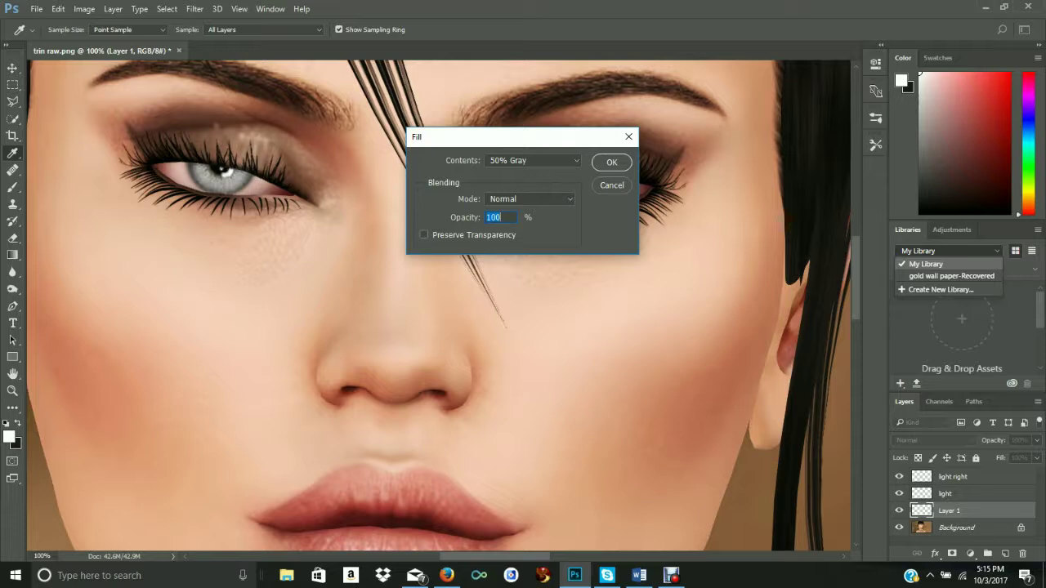
key("alt+Down")
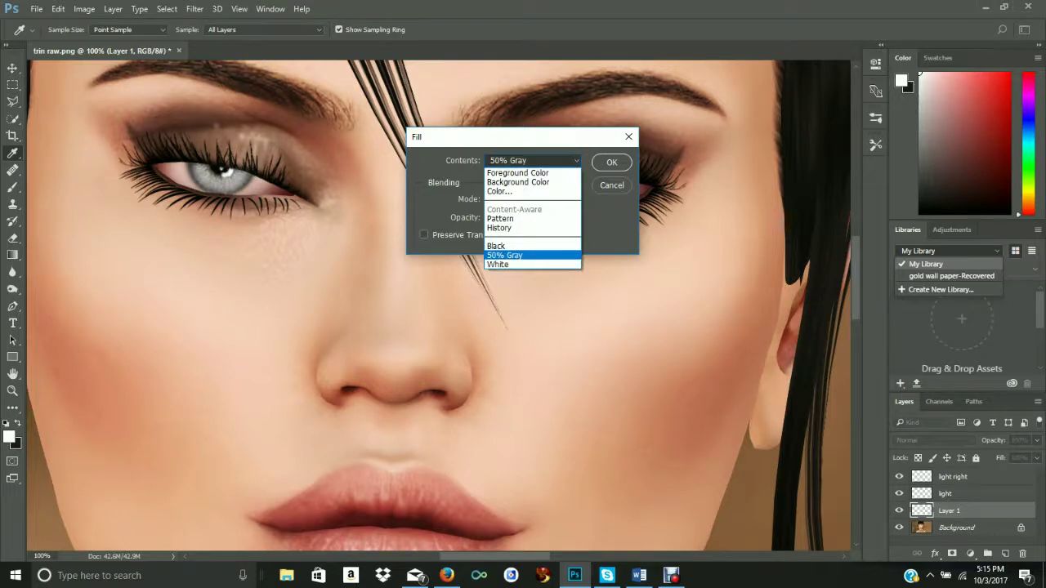
key("Home")
key("End")
key("Up")
key("Return")
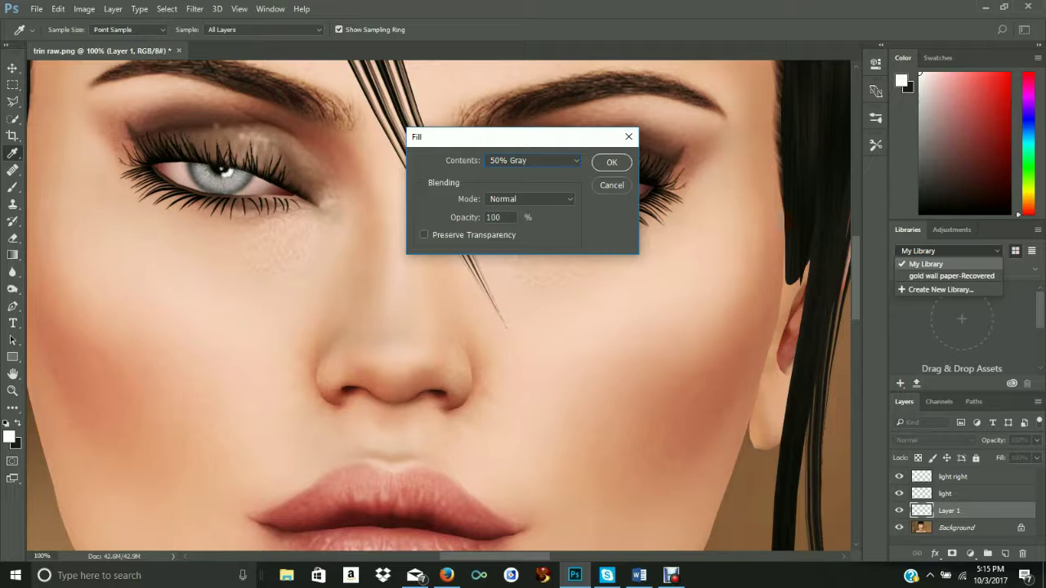
key("Return")
key("z")
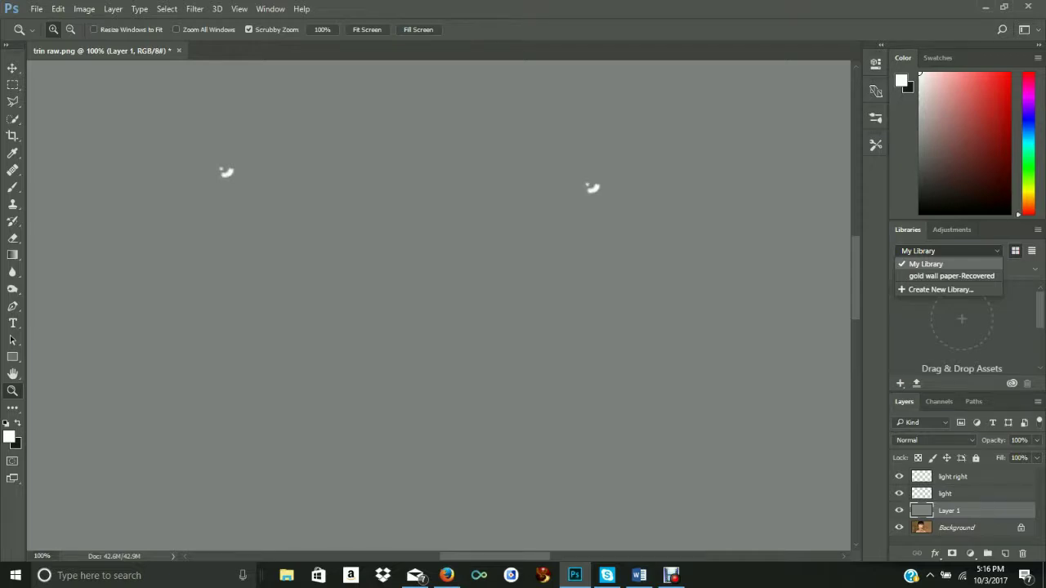
Step: Set the gray layer's blend mode to Overlay and rename it 'eye fill'
left_click(933, 439)
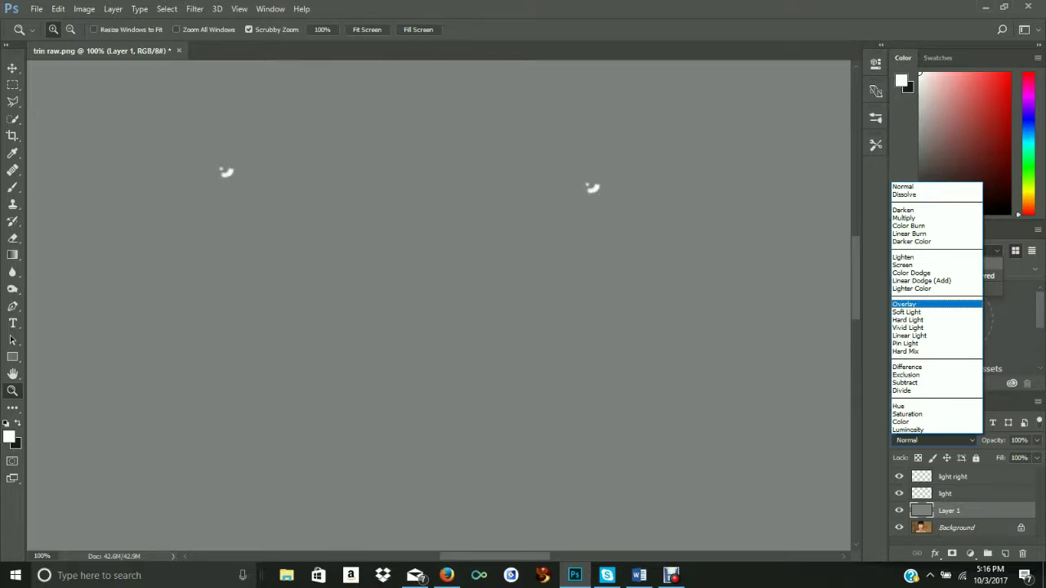
key("Return")
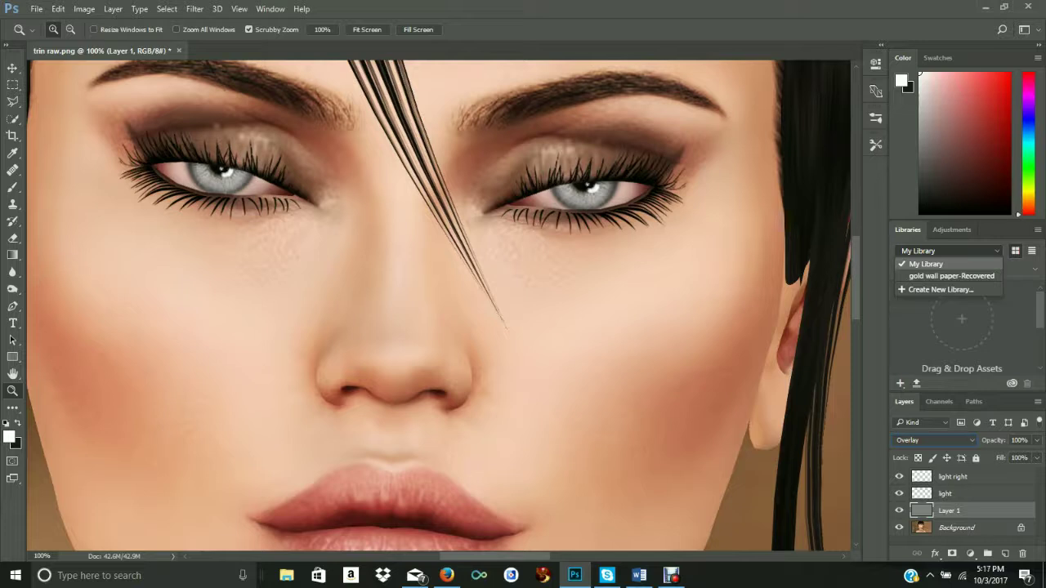
double_click(949, 510)
type("s")
type("ye")
type("s")
type(" f")
type("ill")
key("Return")
left_click_drag(215, 189, 214, 190)
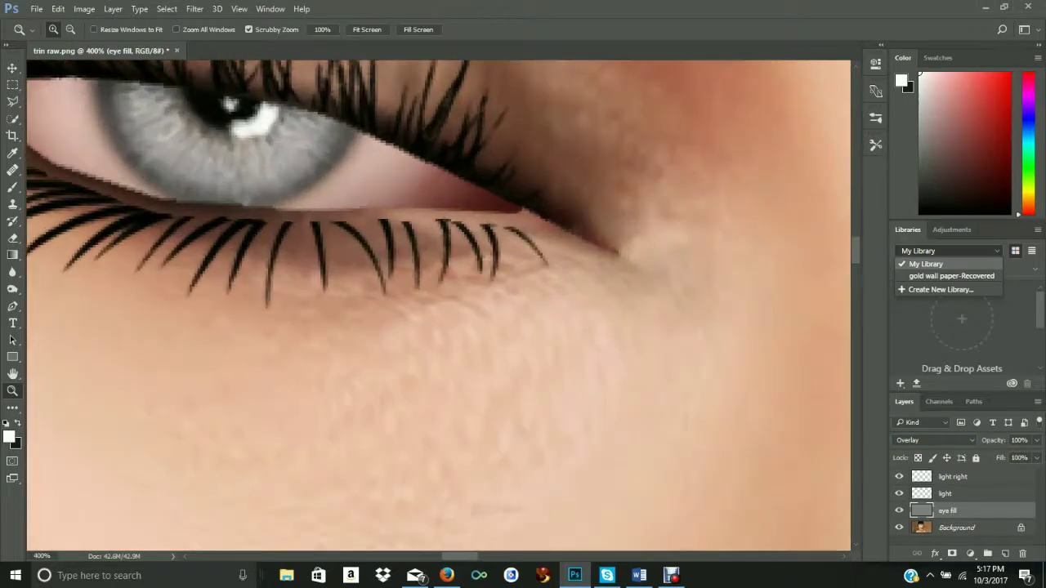
Step: Zoom in close on the image-left eye and select the Dodge tool
scroll(392, 294, "up", 3)
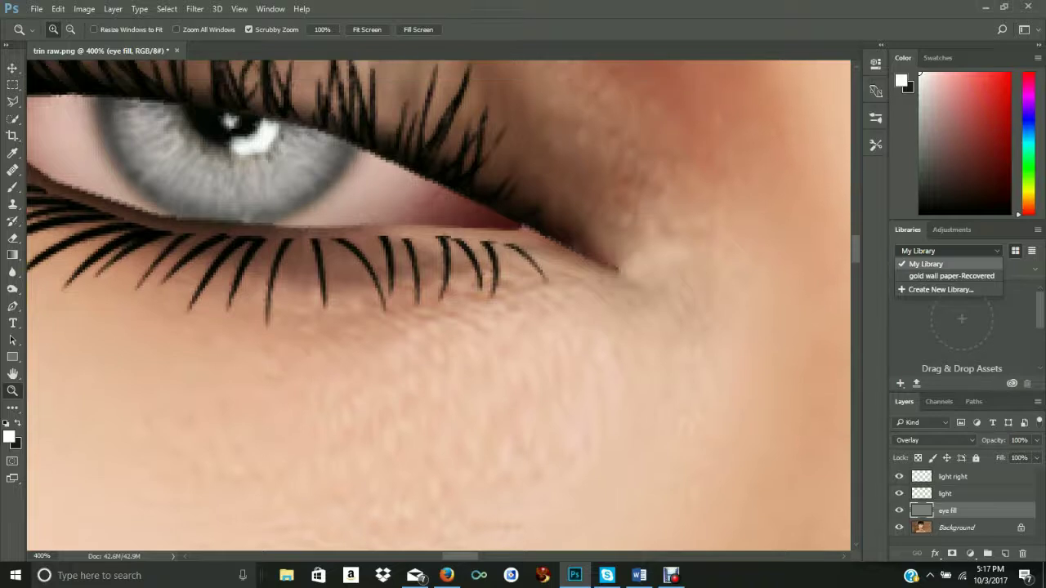
scroll(392, 294, "up", 1)
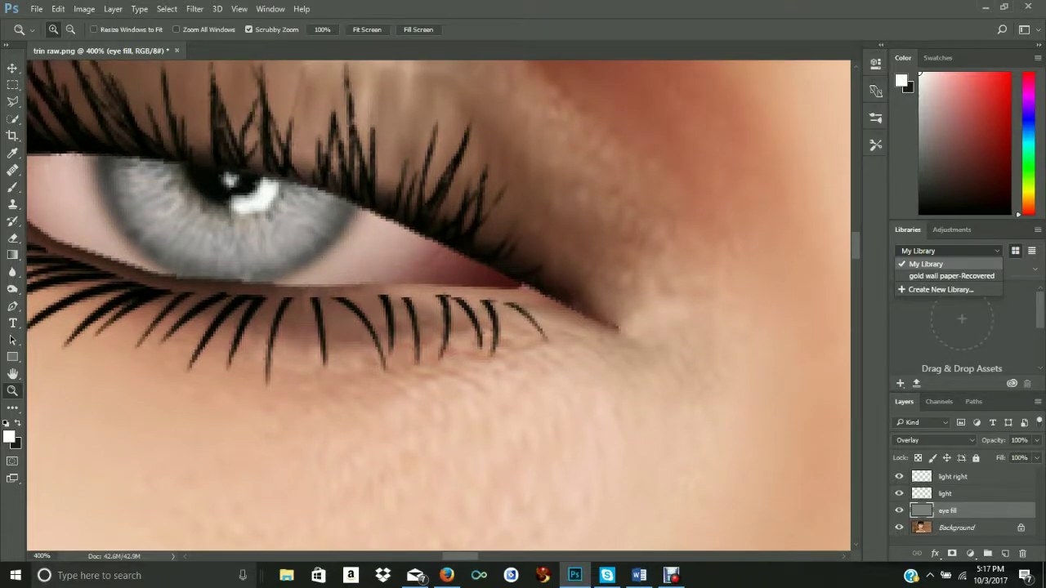
scroll(437, 305, "left", 1)
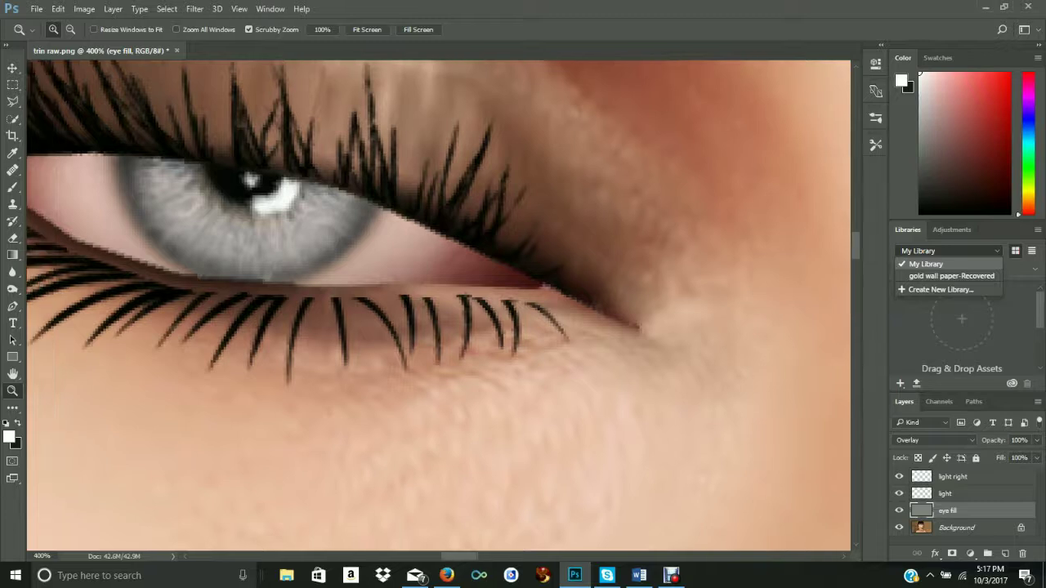
scroll(438, 304, "left", 5)
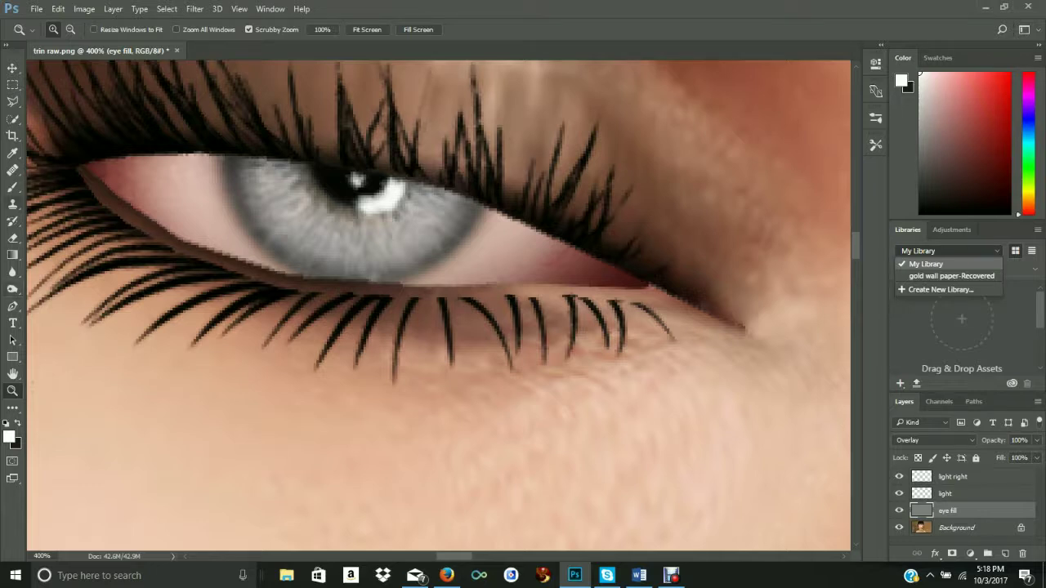
left_click(13, 187)
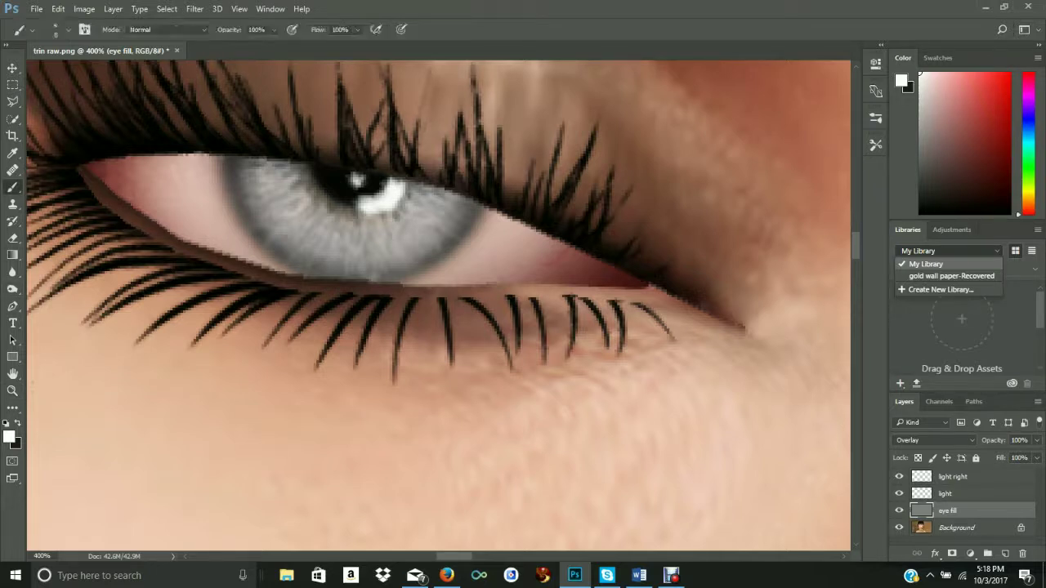
left_click(12, 288)
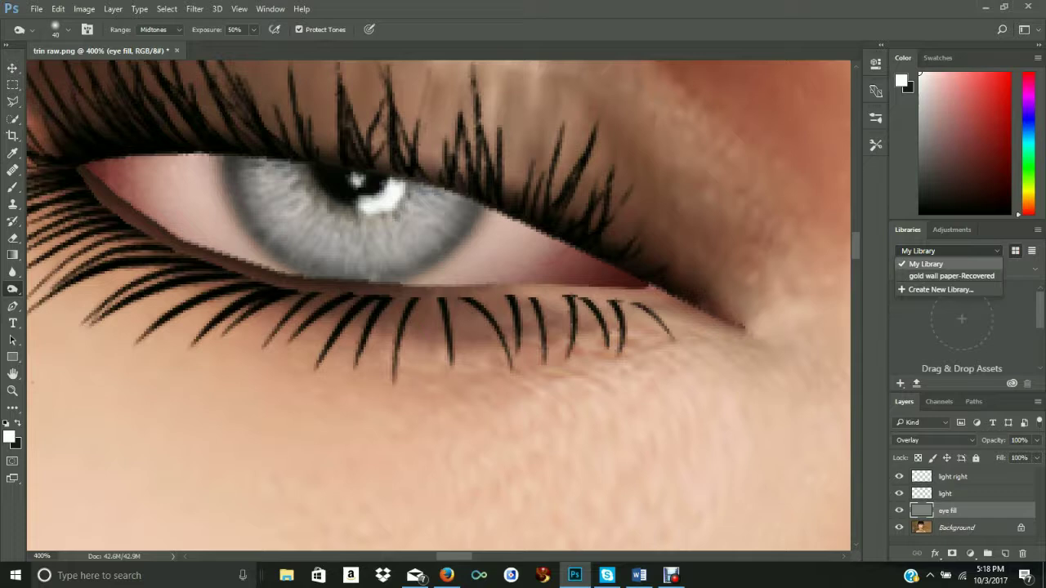
Step: Switch to the Burn tool and darken the left, lower-left and lower rims of the iris
left_click(12, 289)
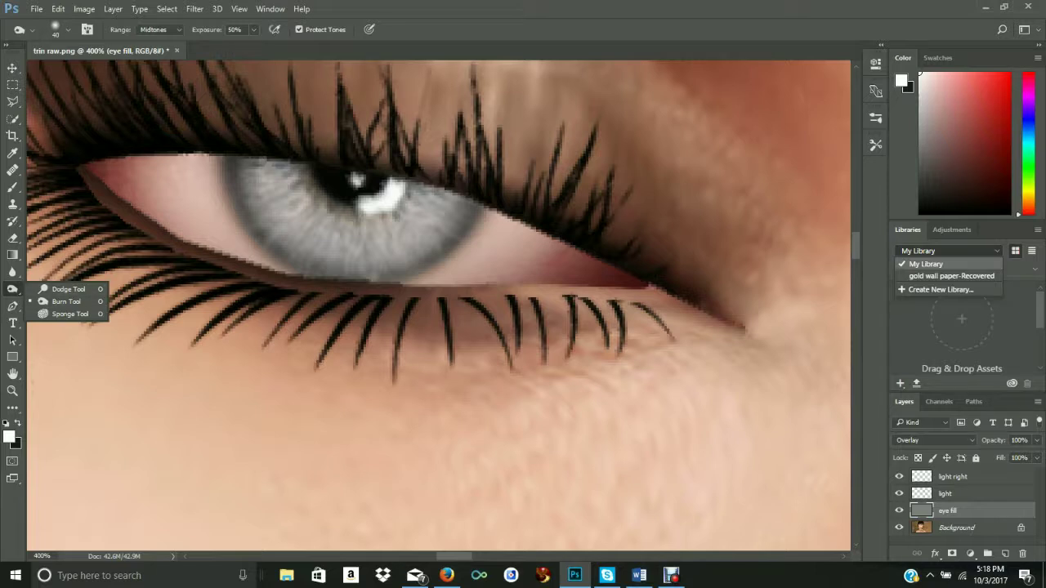
key("Escape")
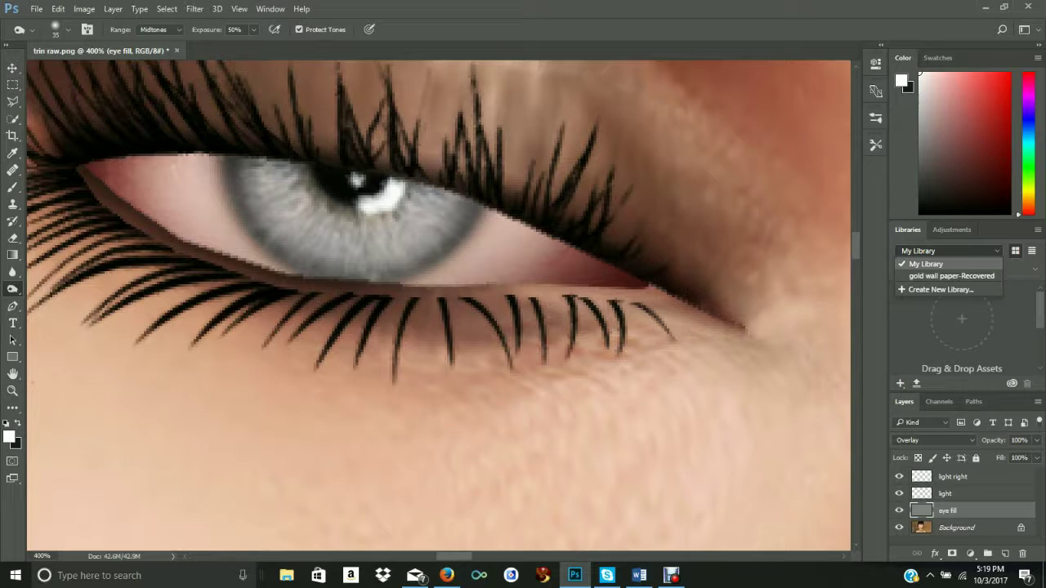
mouse_move(255, 176)
left_mouse_down()
mouse_move(293, 196)
mouse_move(299, 182)
left_mouse_up()
mouse_move(298, 241)
left_mouse_down()
mouse_move(319, 204)
mouse_move(340, 214)
left_mouse_up()
mouse_move(343, 266)
left_mouse_down()
mouse_move(359, 226)
mouse_move(384, 247)
mouse_move(392, 209)
mouse_move(412, 229)
mouse_move(446, 214)
mouse_move(439, 193)
left_mouse_up()
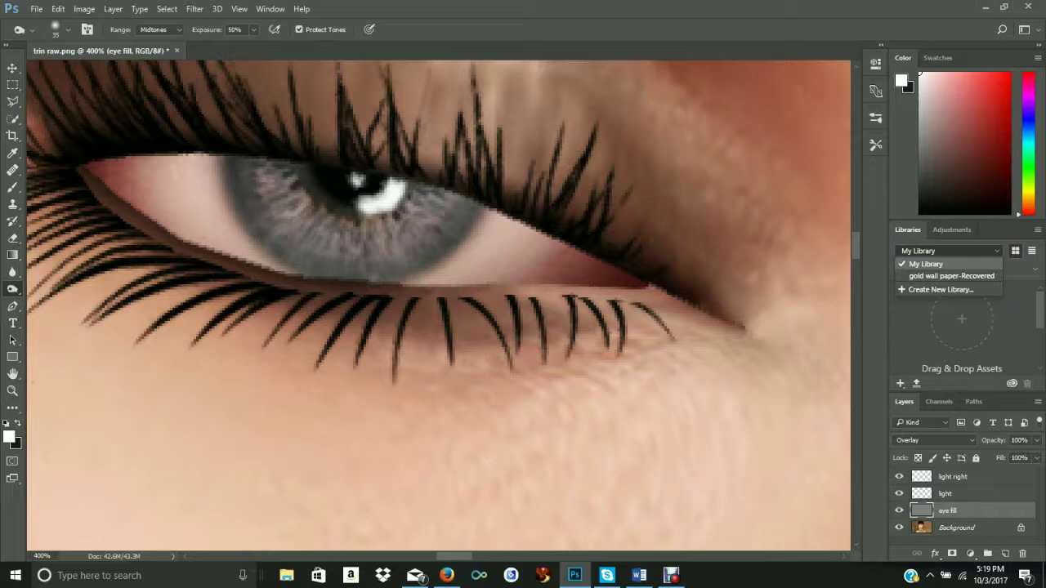
Step: Shrink the Eraser brush and erase three soft spots on the iris's upper-left area
key("e")
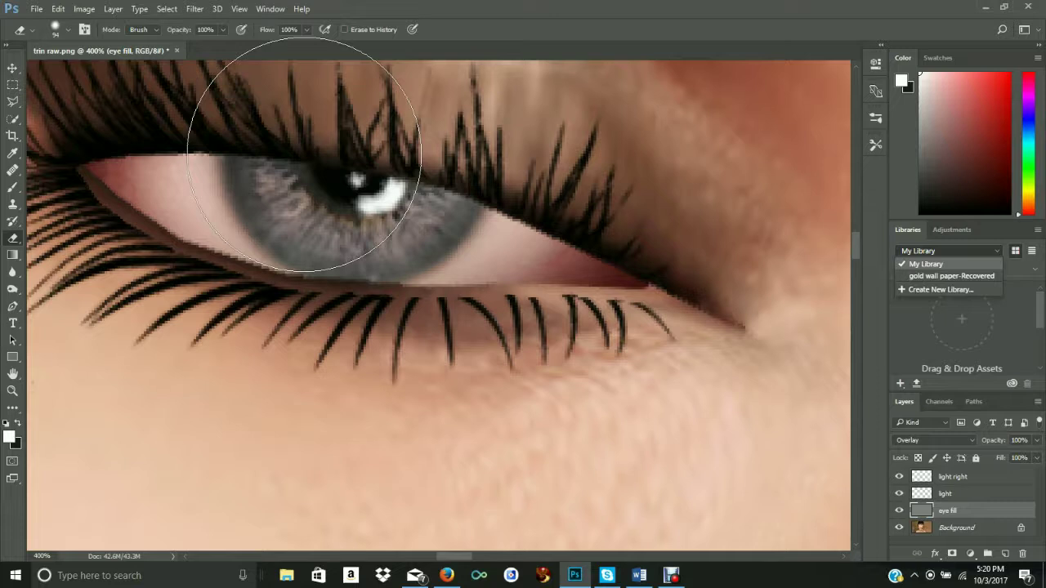
key("bracketleft")
key("bracketleft")
key("bracketleft")
key("bracketleft")
key("bracketleft")
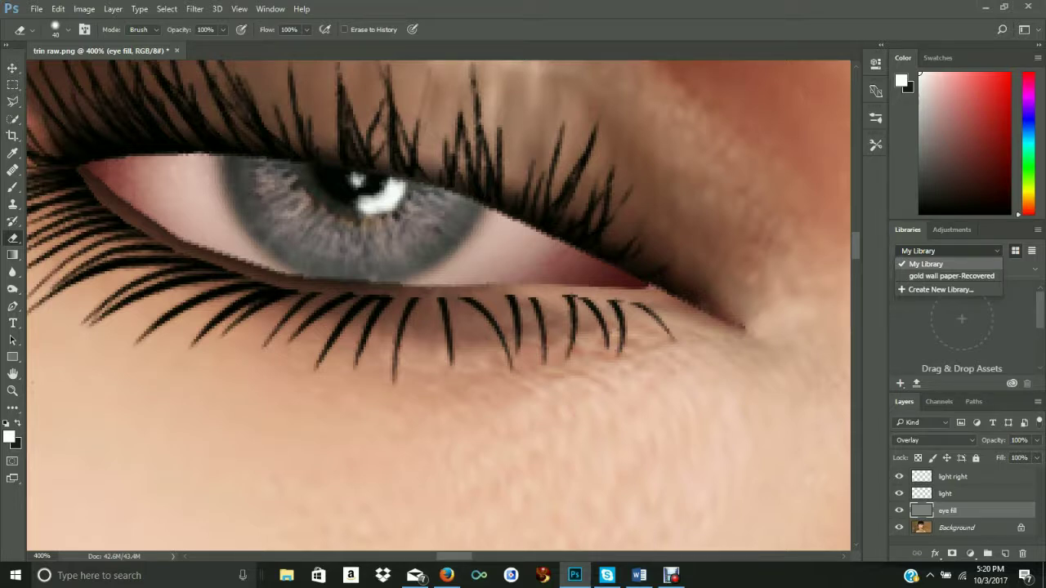
key("bracketleft")
key("bracketleft")
left_click(277, 197)
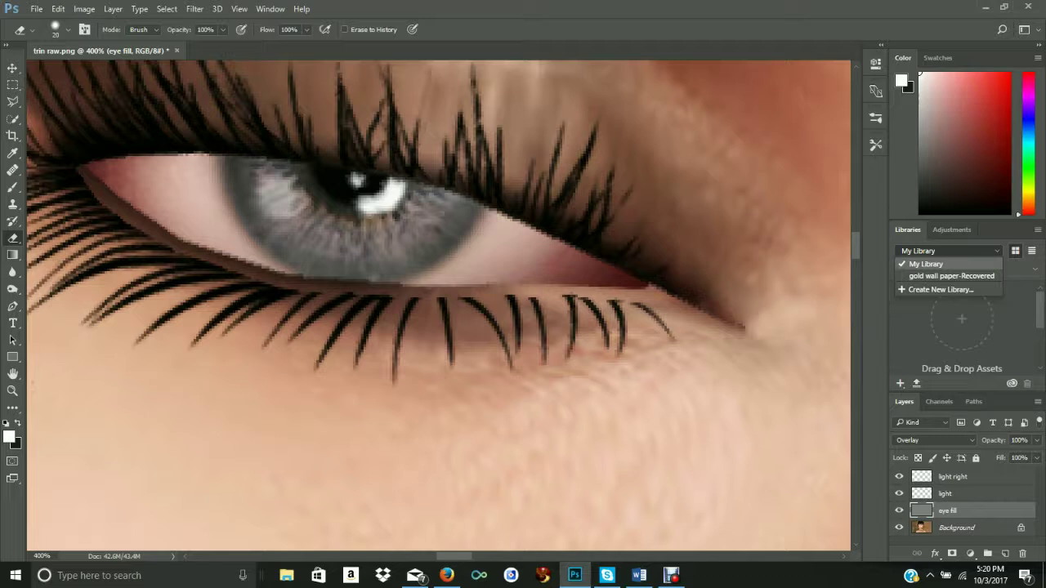
left_click(258, 204)
left_click(253, 184)
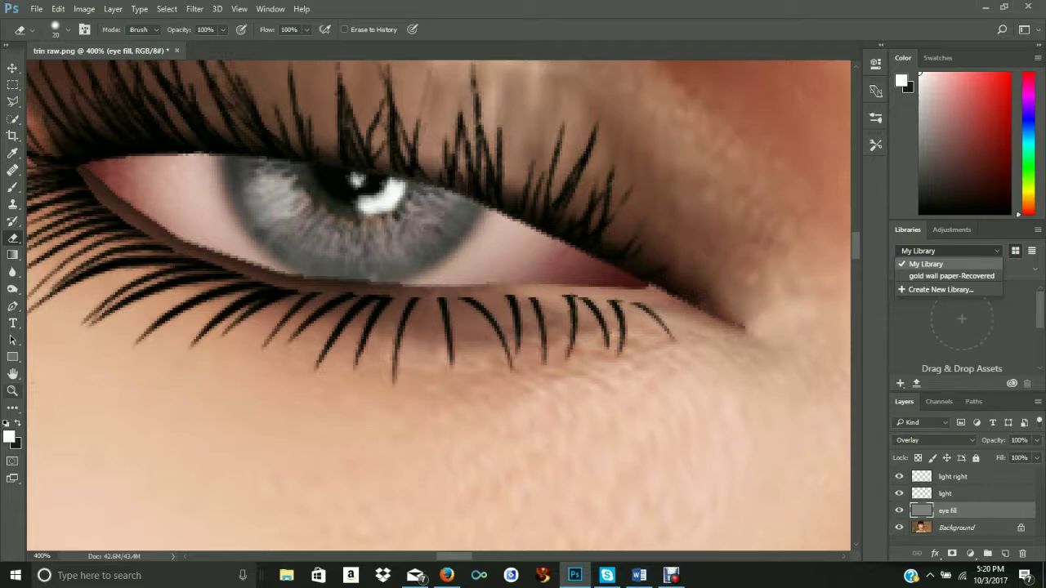
Step: Fit the portrait on screen, then zoom in closely on the image-right eye and undo the last action
key("z")
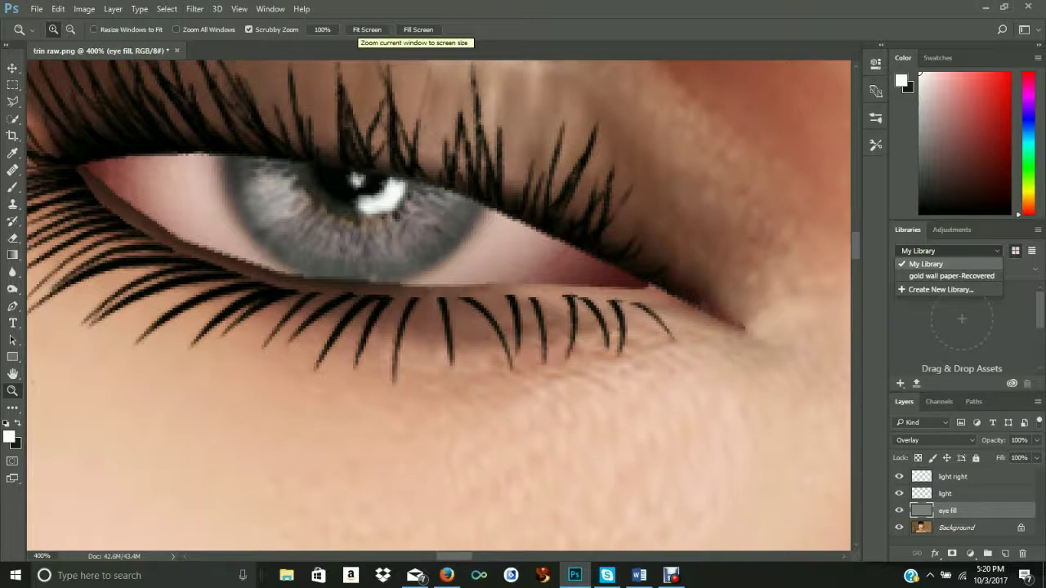
left_click(367, 29)
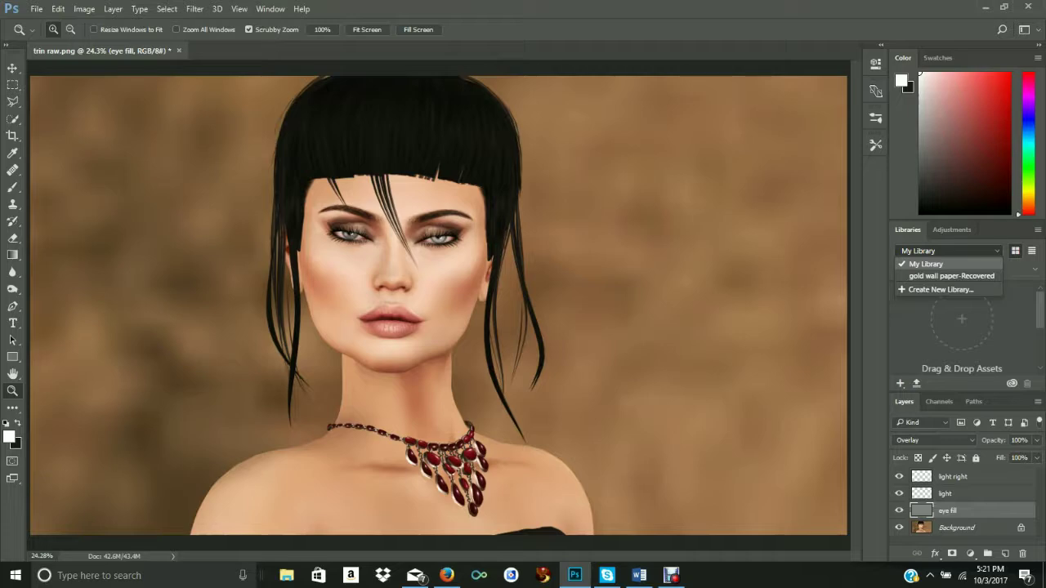
key("ctrl+plus")
key("ctrl+plus")
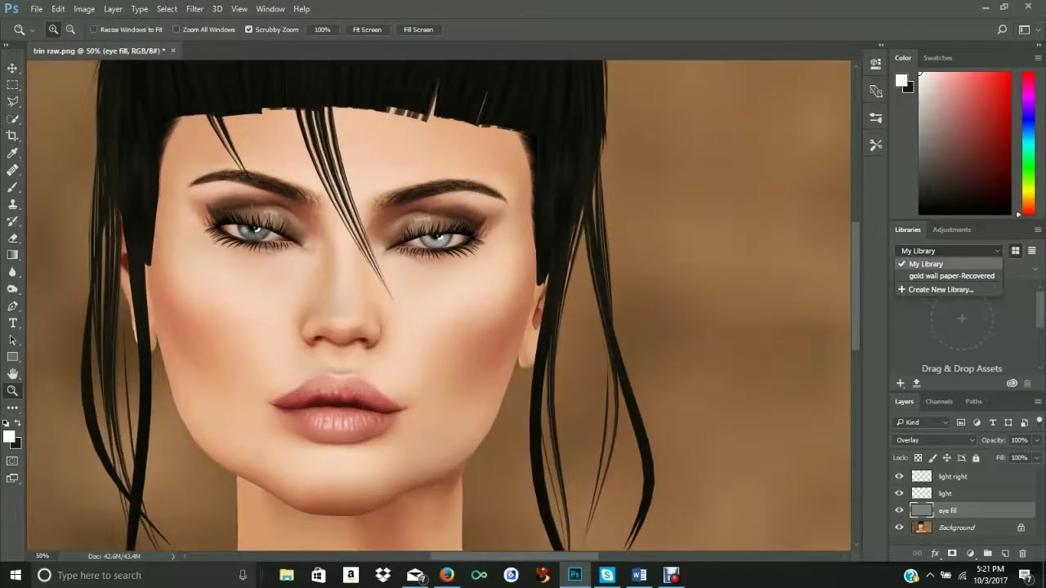
key("ctrl+plus")
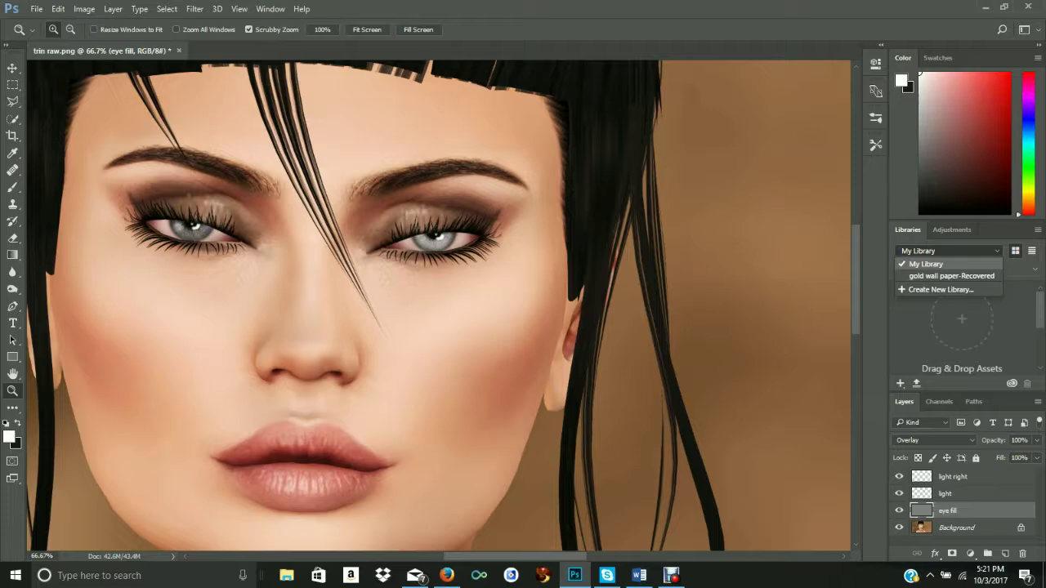
left_click(432, 237)
left_click(433, 237)
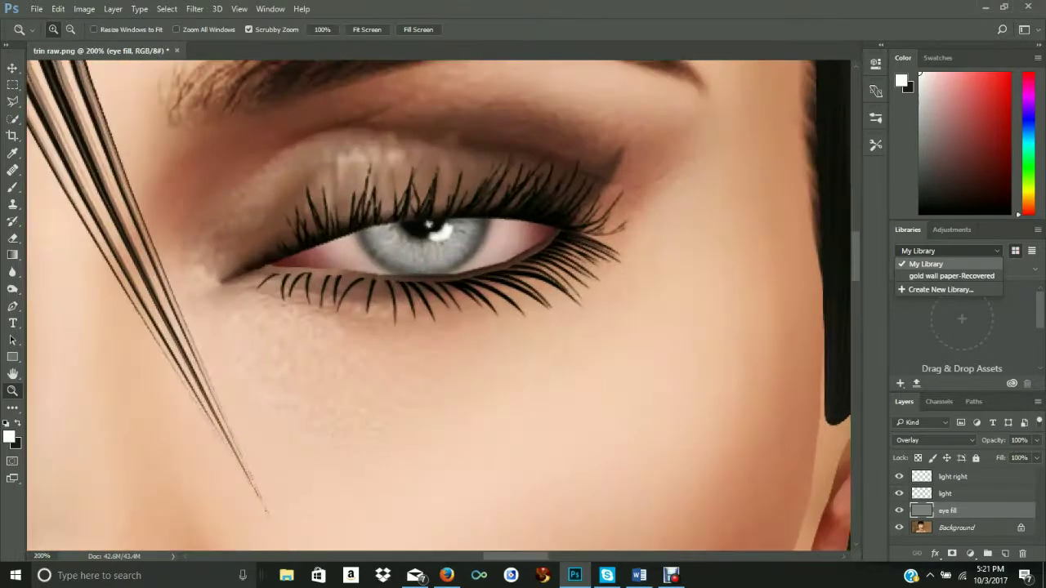
left_click(441, 254)
left_click(441, 253)
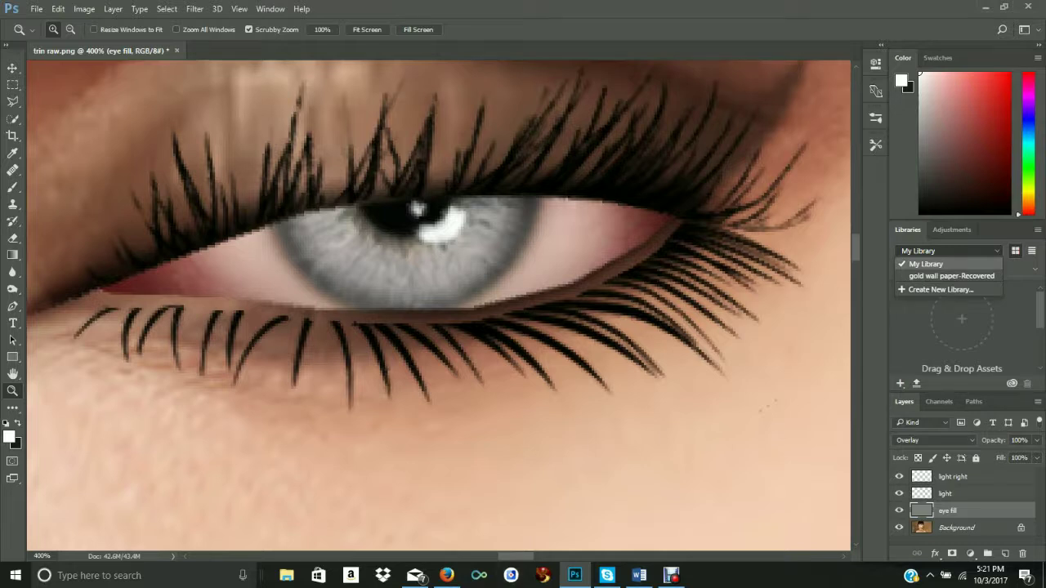
key("ctrl+z")
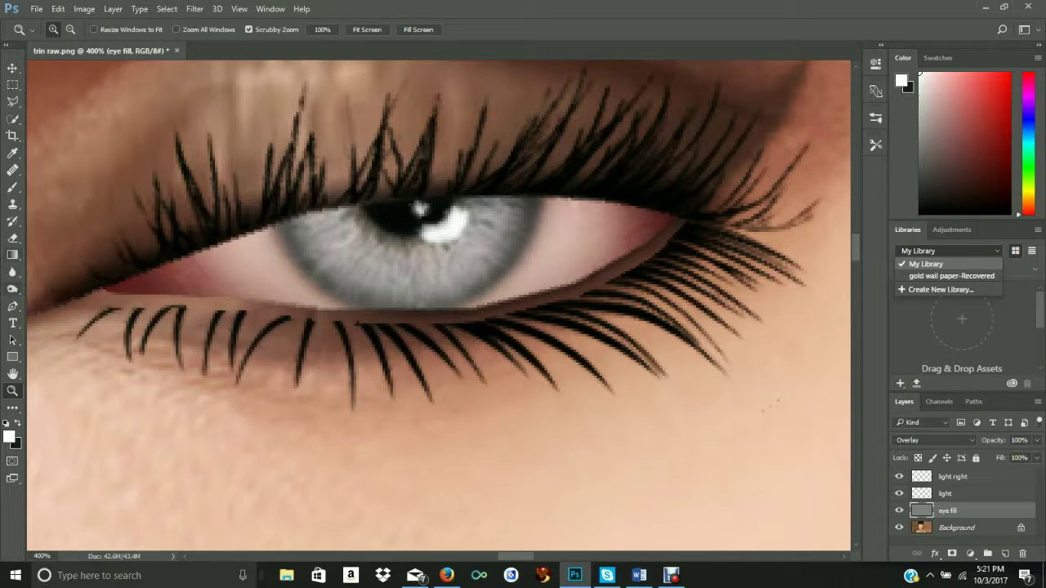
Step: Lighten the iris with two Dodge strokes to bring out more gray texture
left_click(12, 289)
mouse_move(319, 242)
left_mouse_down()
mouse_move(352, 219)
mouse_move(363, 242)
mouse_move(366, 231)
mouse_move(367, 282)
mouse_move(418, 244)
left_mouse_up()
mouse_move(459, 206)
left_mouse_down()
mouse_move(472, 202)
mouse_move(500, 231)
mouse_move(488, 207)
mouse_move(506, 237)
mouse_move(477, 263)
mouse_move(490, 272)
mouse_move(380, 288)
left_mouse_up()
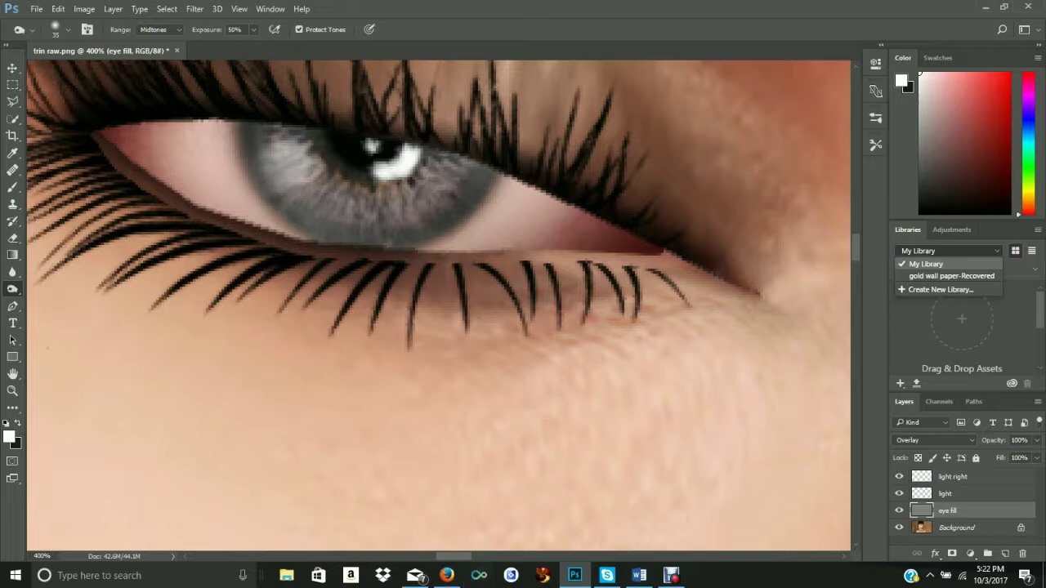
scroll(439, 308, "right", 10)
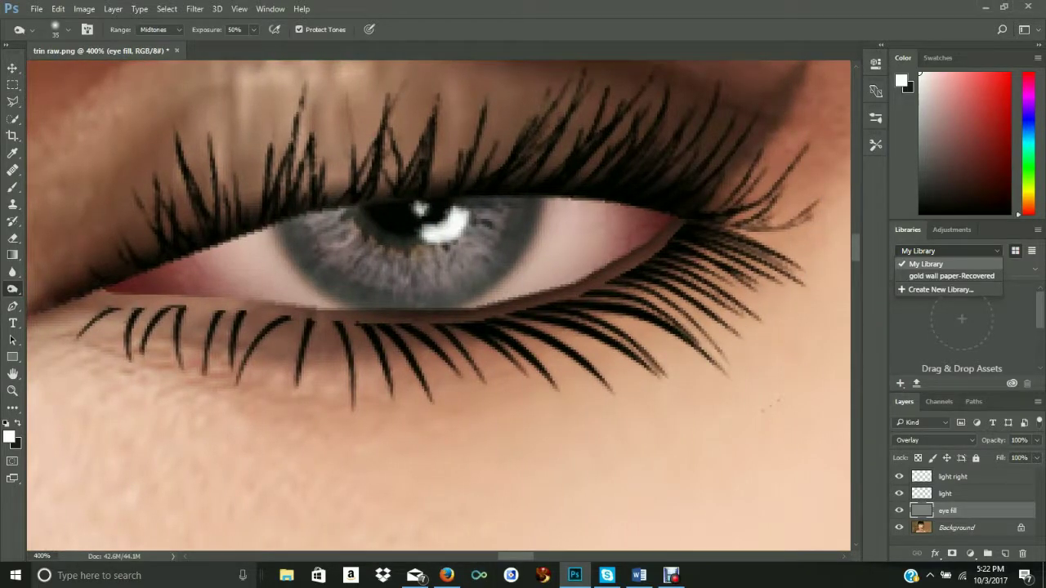
scroll(438, 305, "left", 10)
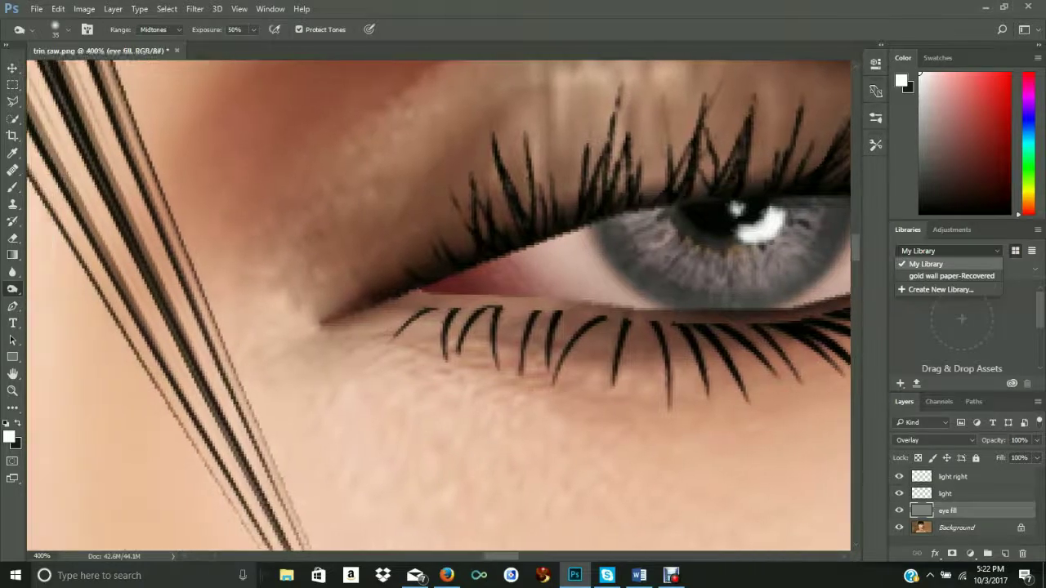
scroll(438, 306, "left", 3)
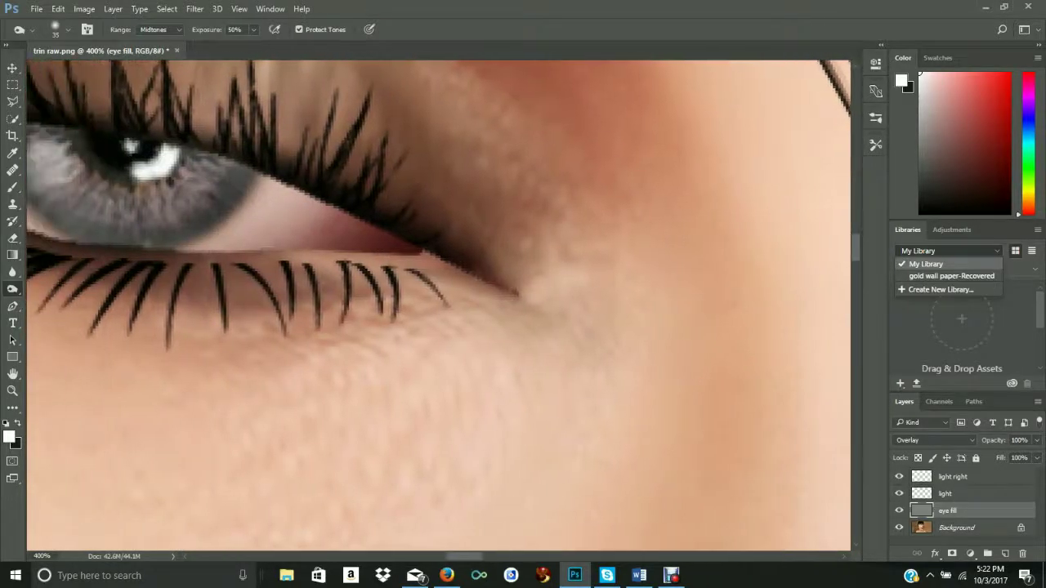
scroll(439, 306, "right", 12)
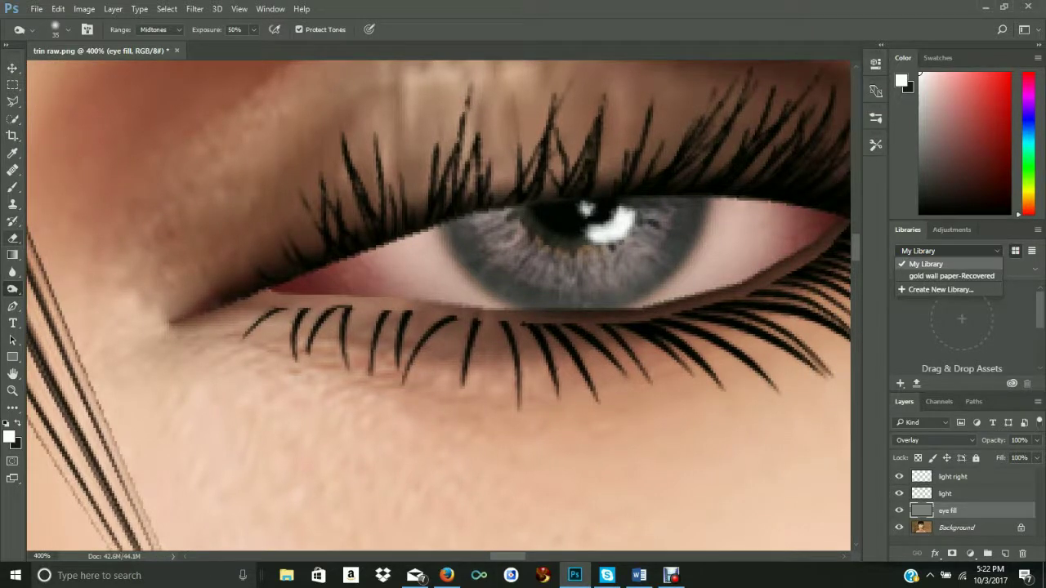
left_click(12, 238)
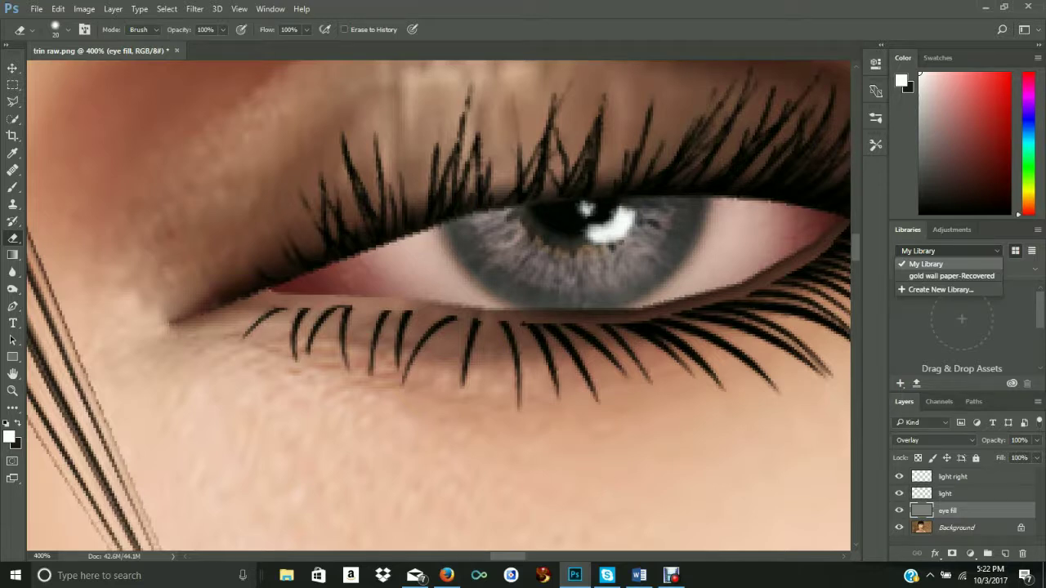
Step: Erase four soft dabs of eye fill left of and below the pupil
left_click(517, 242)
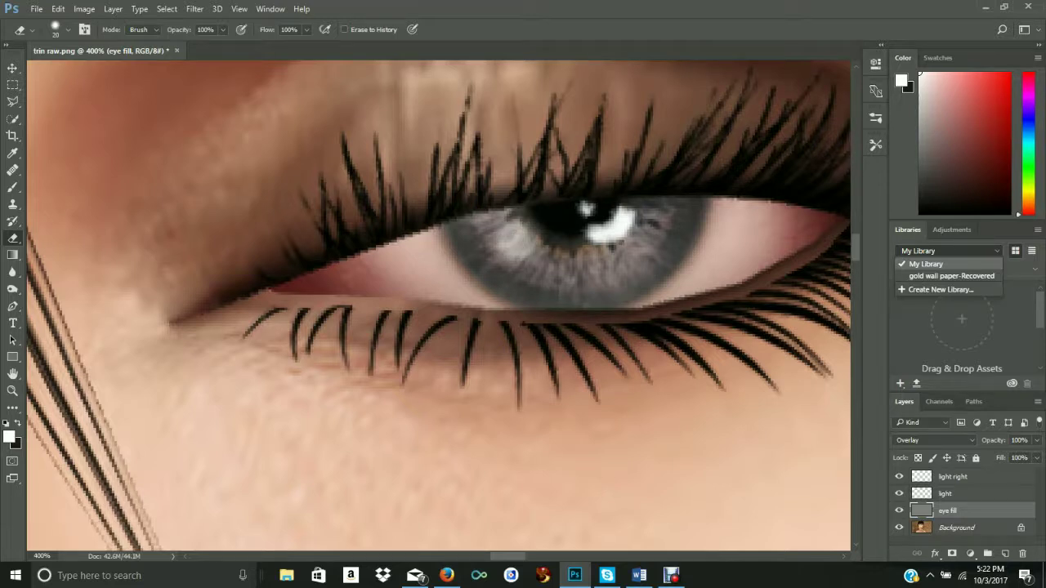
left_click(498, 254)
left_click(497, 264)
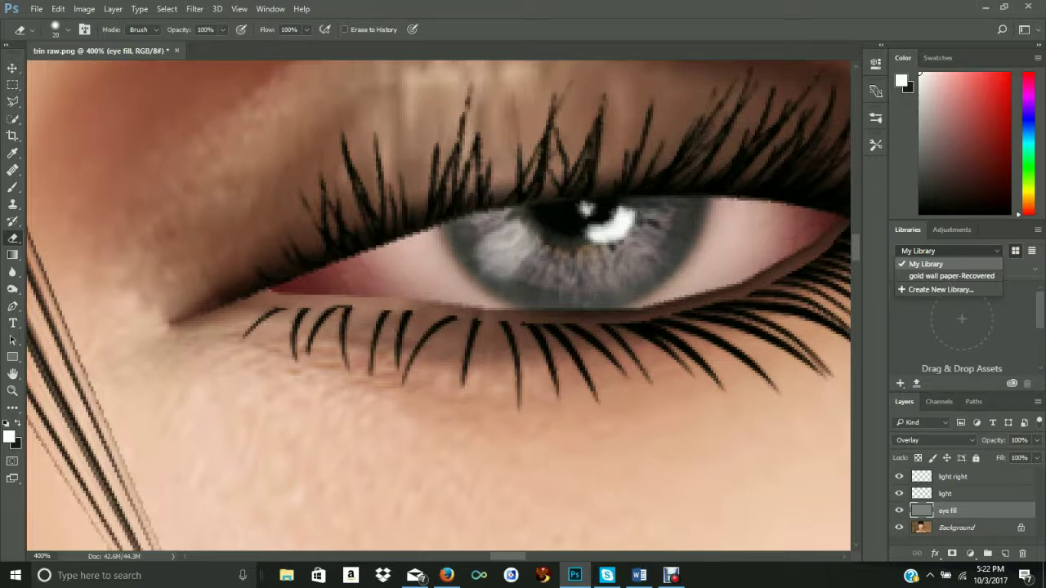
left_click(522, 269)
left_click(12, 289)
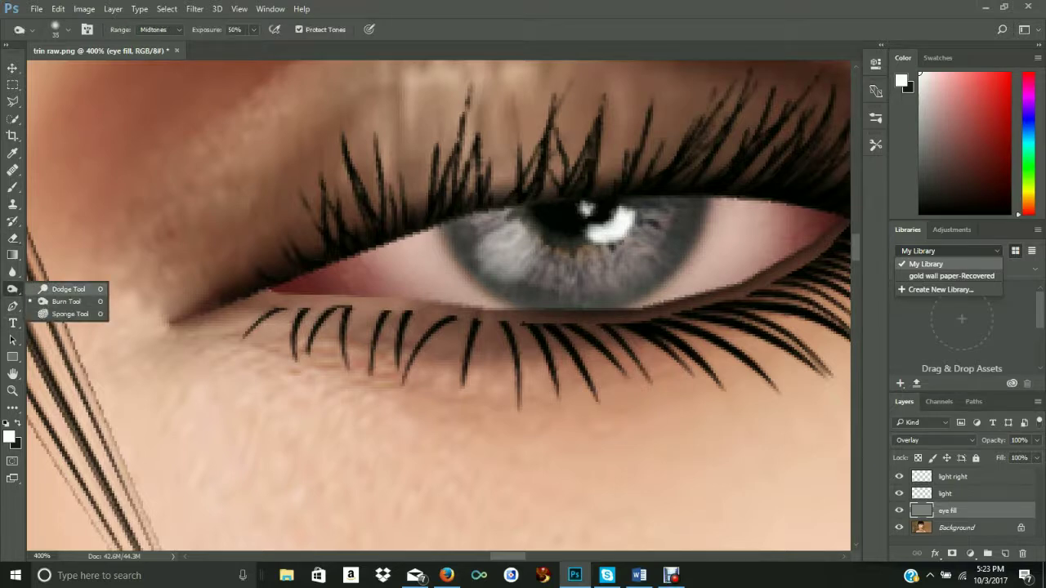
Step: Reselect the Dodge Tool and pan down to bring the other eye into view
left_click(67, 288)
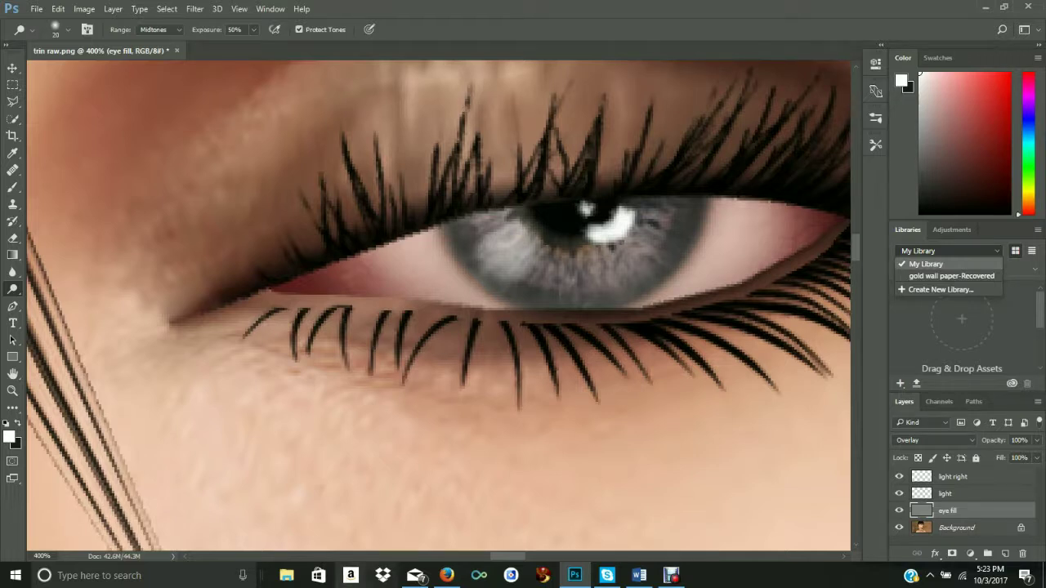
scroll(438, 306, "down", 5)
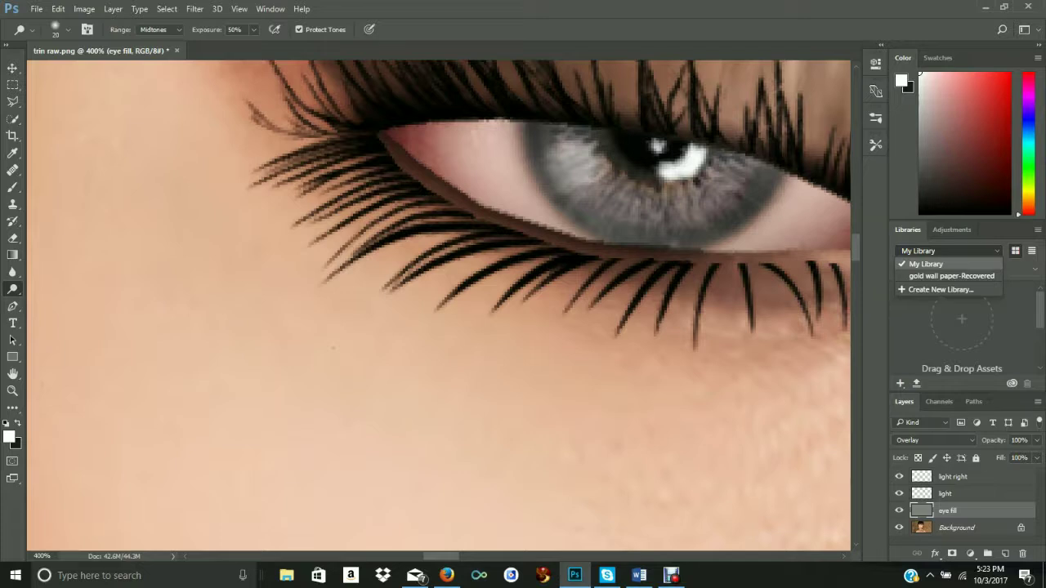
key("z")
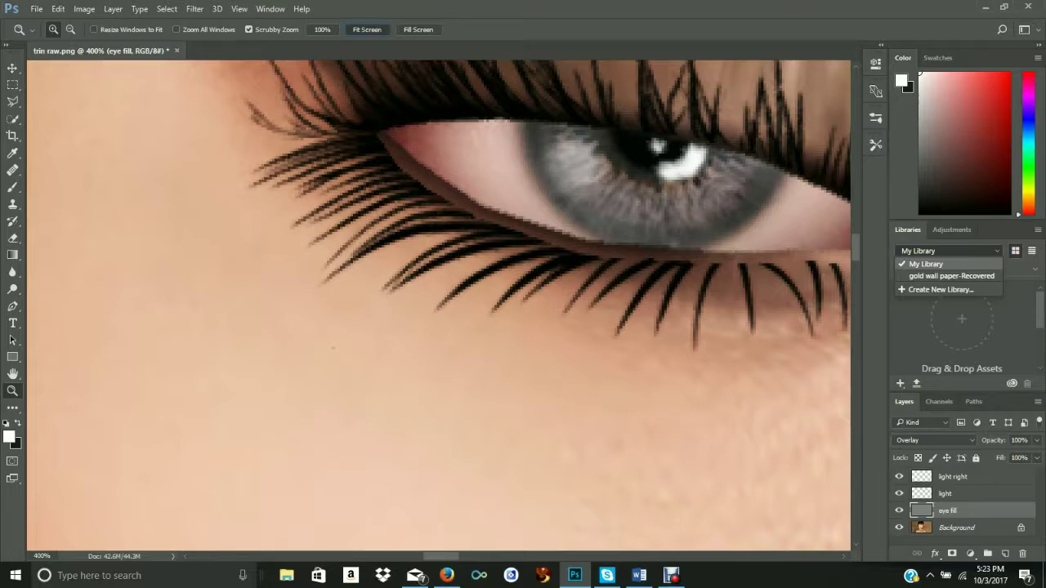
Step: Fit the portrait, zoom to 100% on both eyes, and select the light catchlight layer
left_click(367, 30)
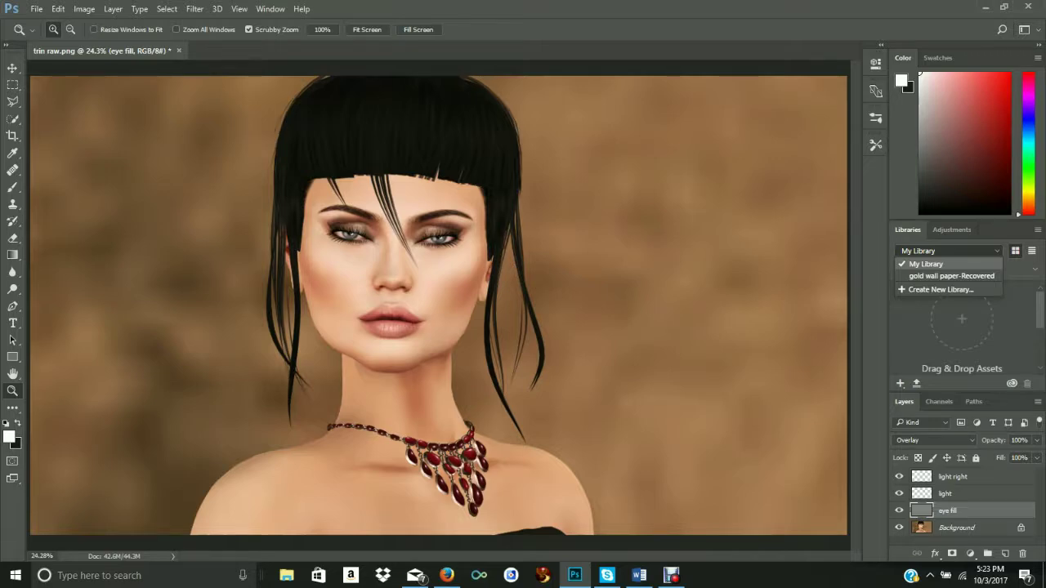
key("ctrl+plus")
key("ctrl+plus")
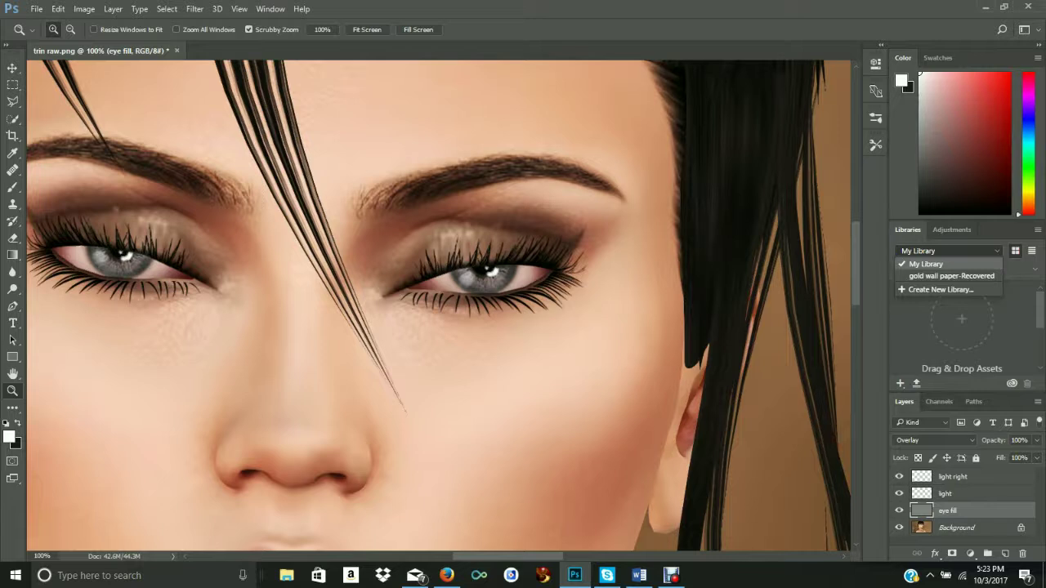
left_click(948, 494)
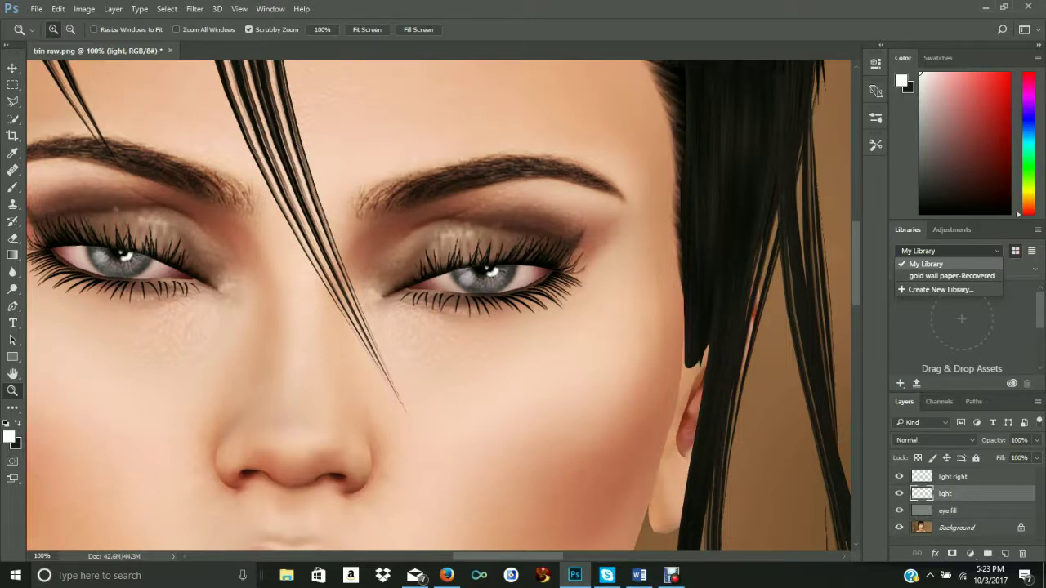
Step: Lower the light layer's opacity to 85%, then select the light right layer
left_click(1036, 441)
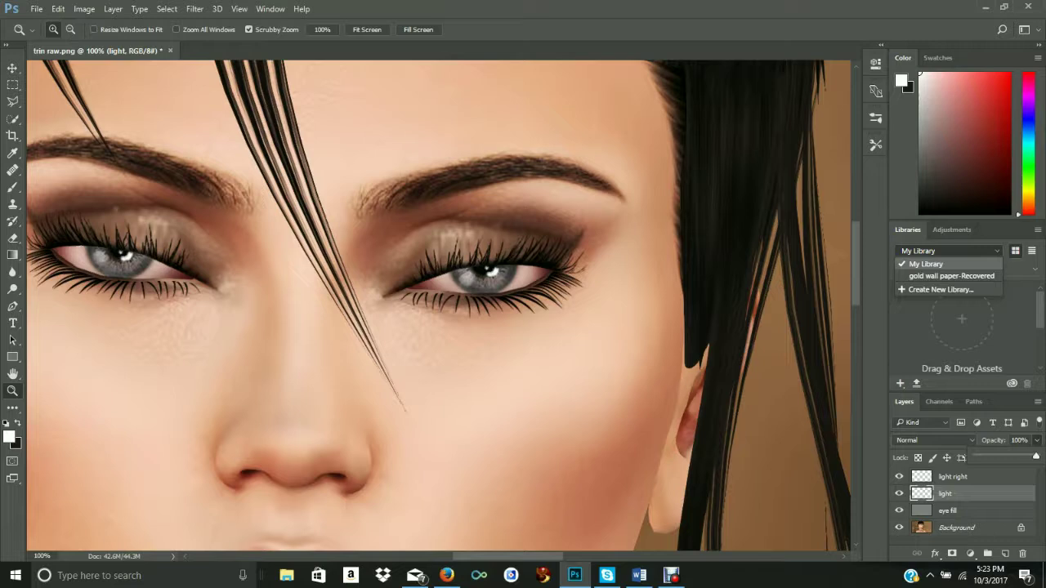
left_click_drag(1035, 456, 1027, 456)
key("Return")
type("8")
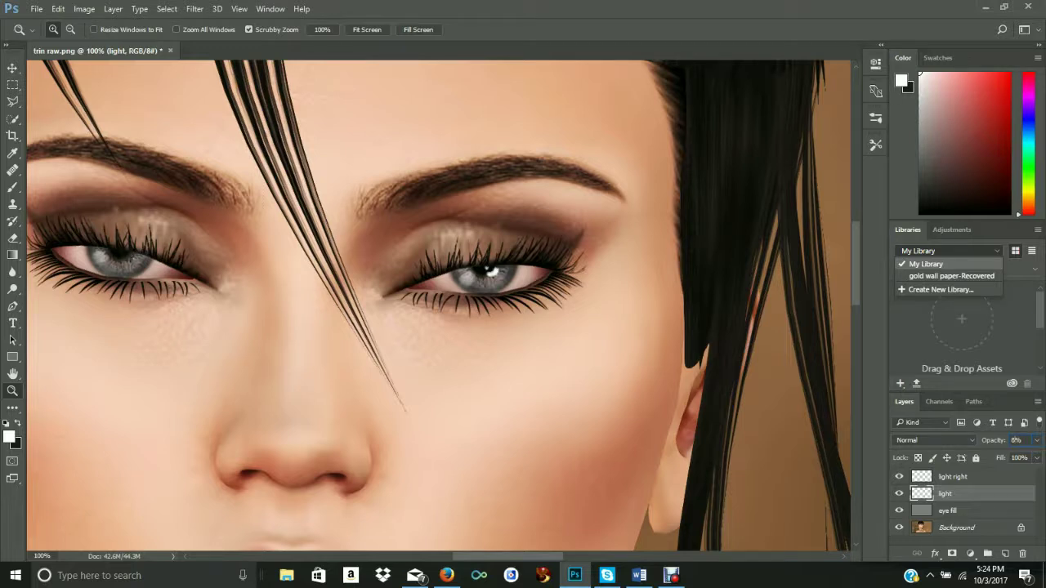
type("5")
left_click(953, 476)
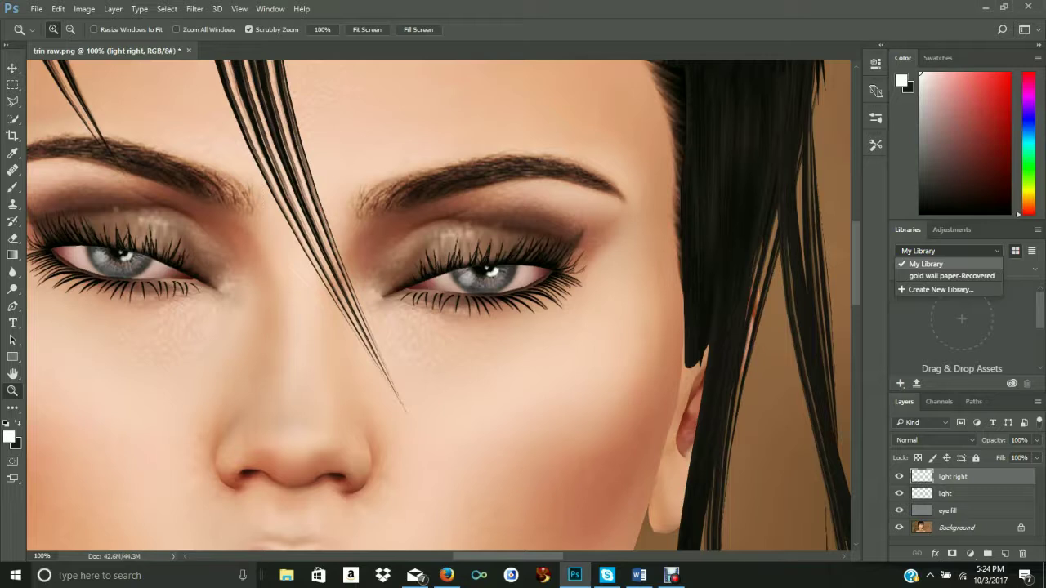
Step: Set the light right layer's opacity to 85% and fit the portrait to the screen
left_click(1036, 457)
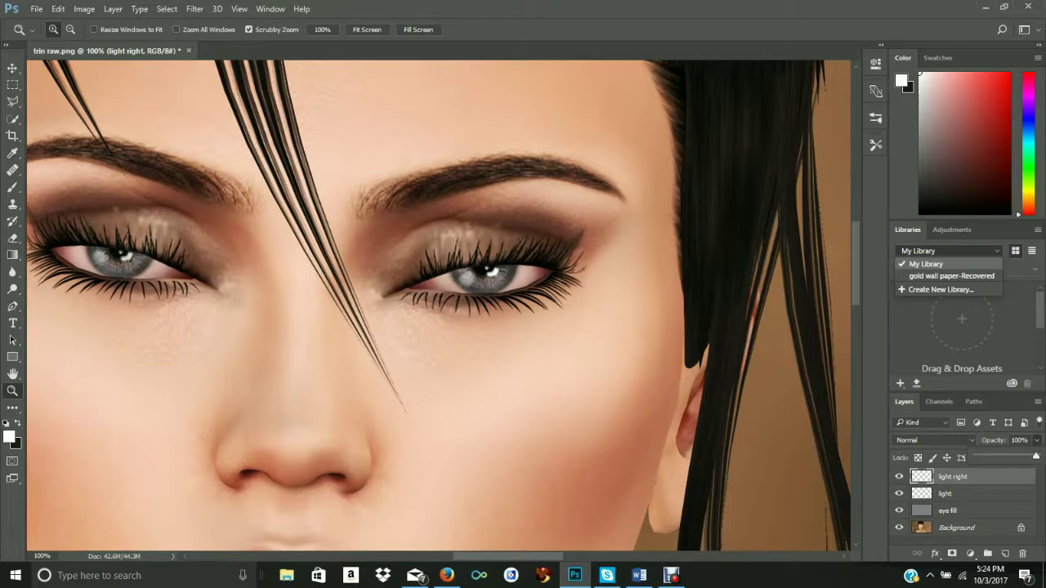
left_click_drag(1036, 456, 1022, 456)
left_click(1036, 440)
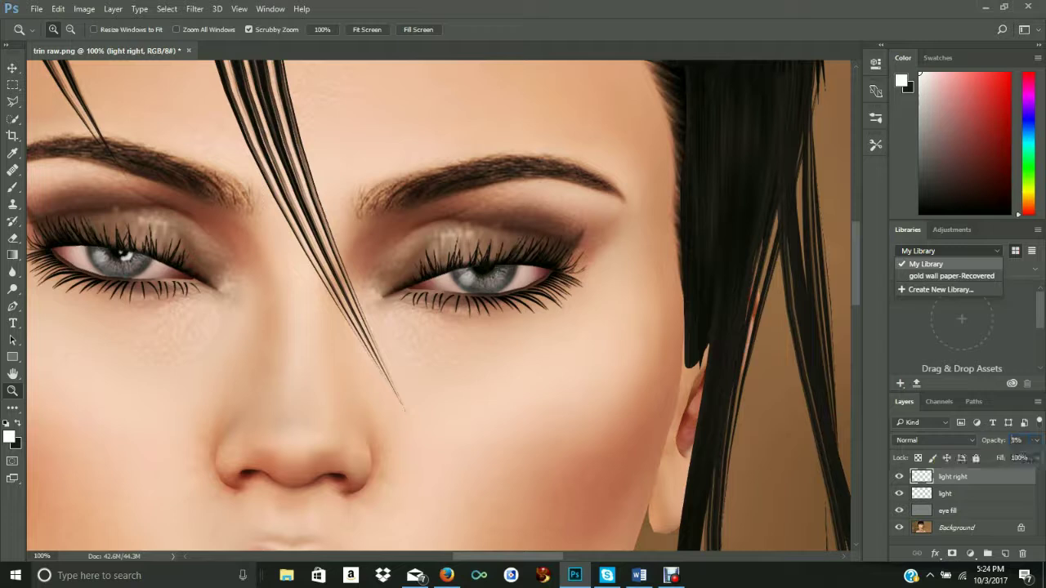
key("0")
key("5")
key("0")
key("8")
key("8")
key("5")
left_click(367, 29)
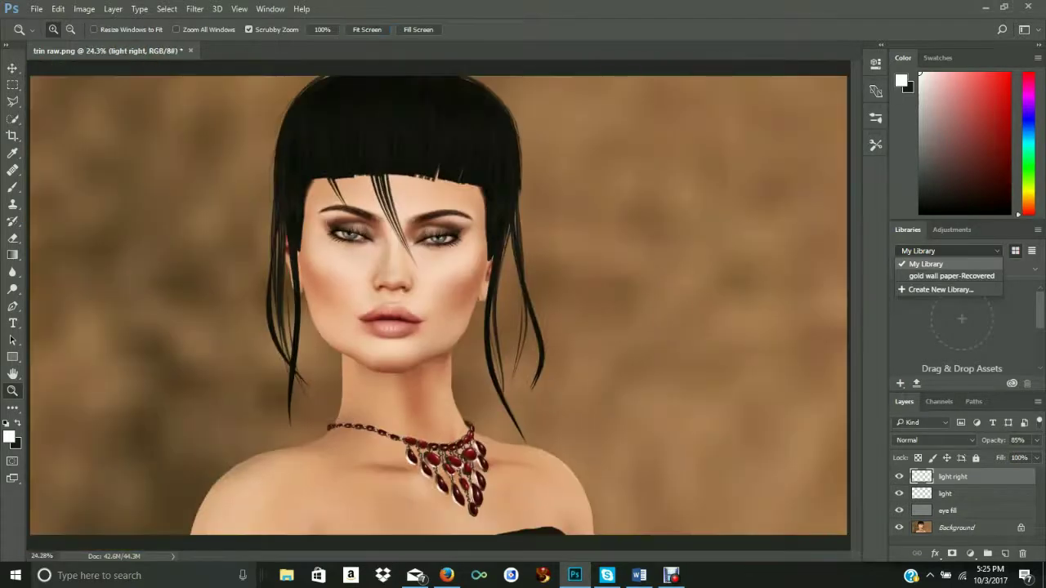
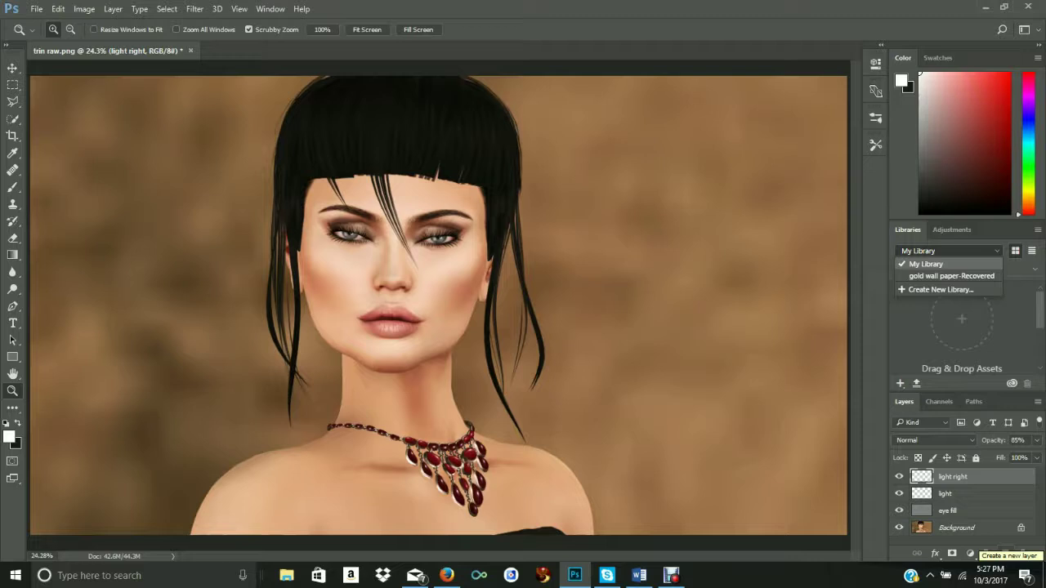
Step: Add new empty Layer 1 on top and set the brush to the soft round 20 px preset
left_click(1005, 553)
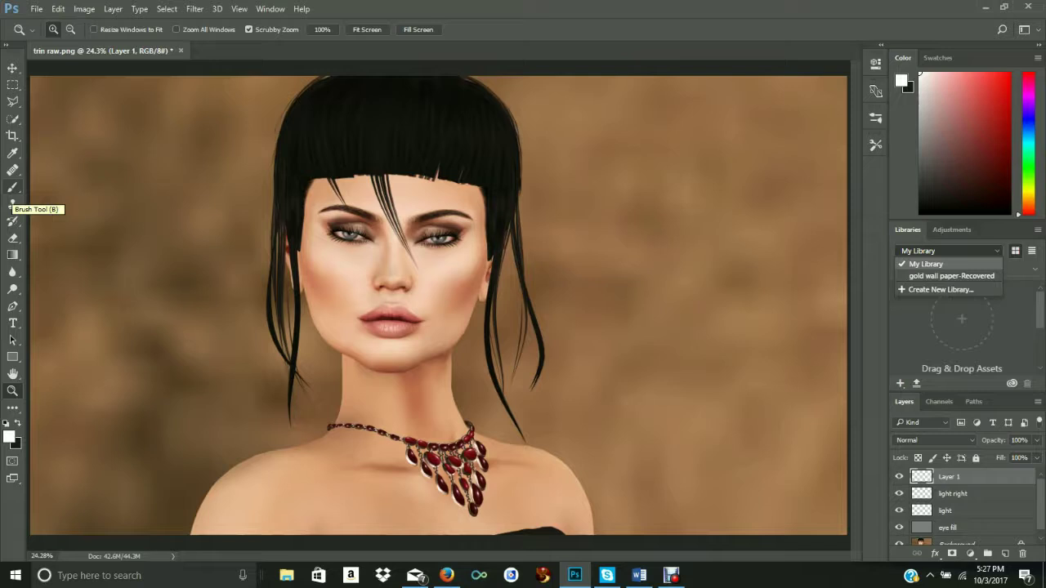
left_click(11, 196)
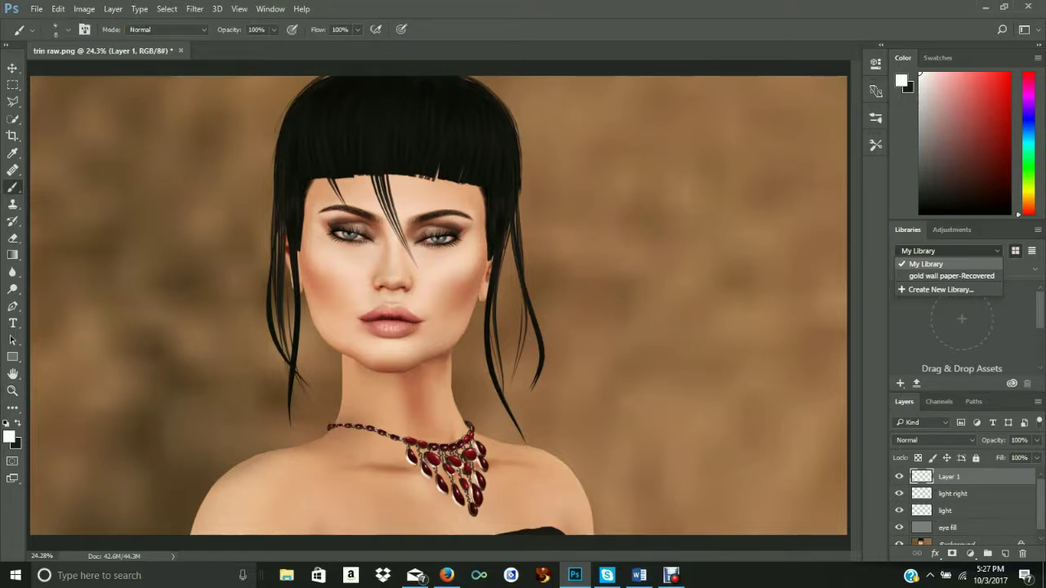
key("bracketright")
key("bracketright")
right_click(13, 187)
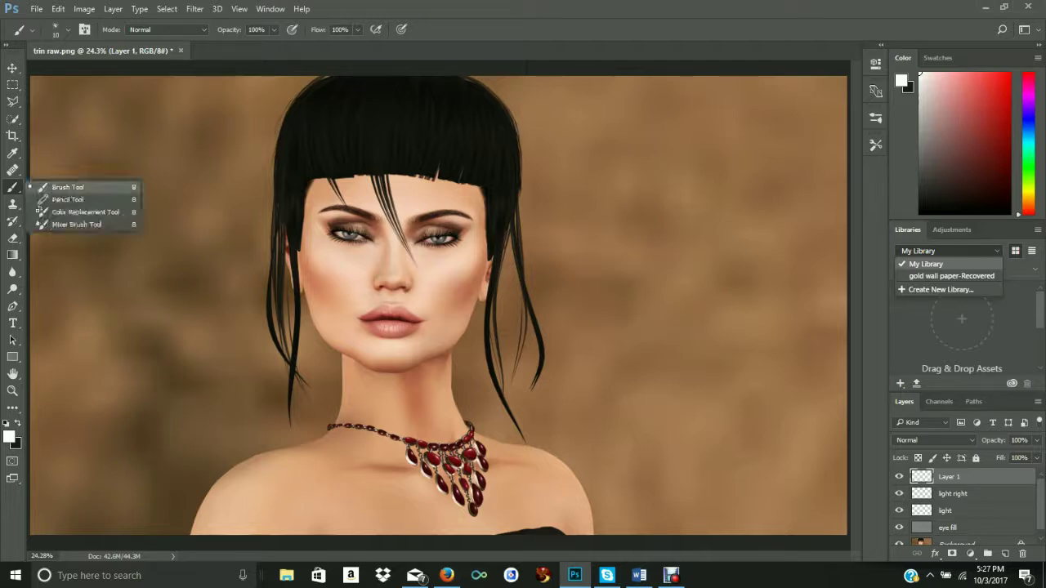
key("Escape")
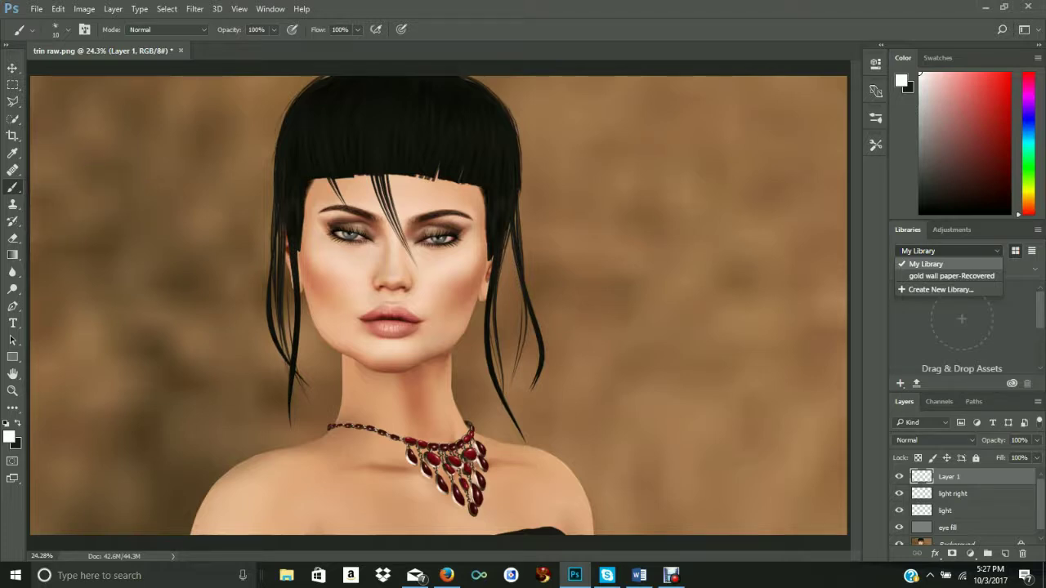
left_click(32, 30)
left_click(27, 128)
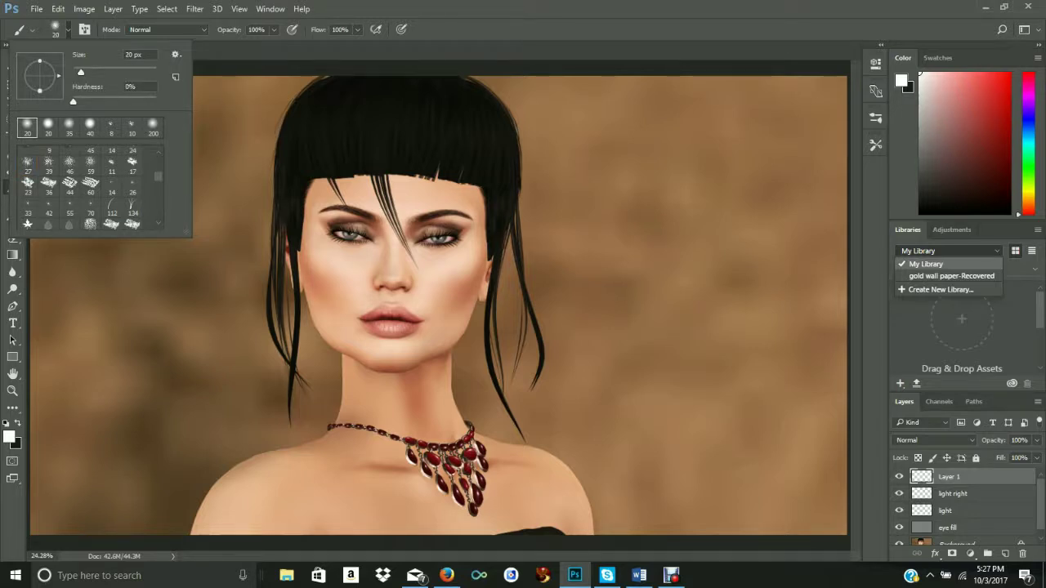
left_click(399, 127)
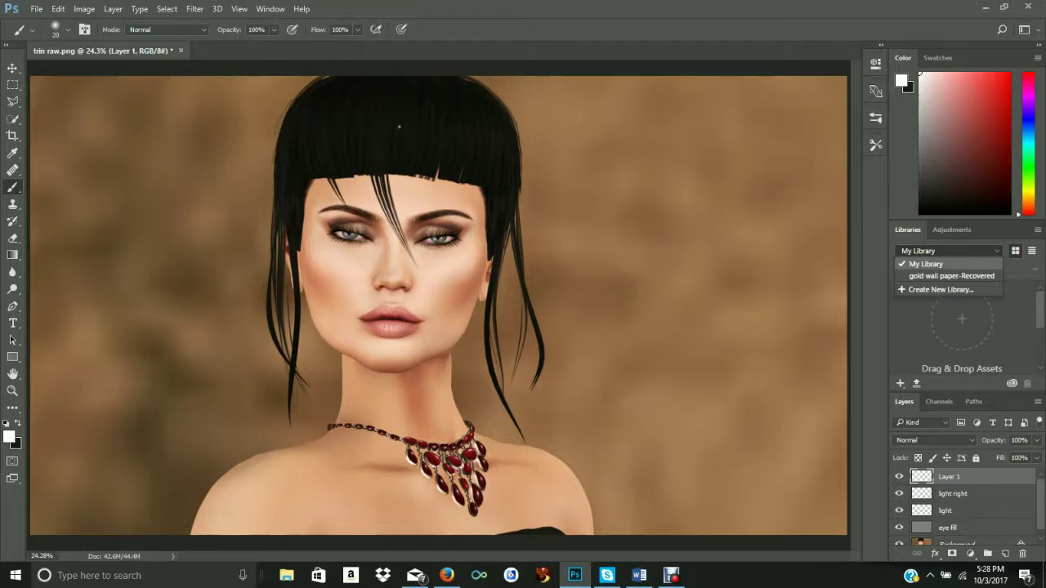
Step: Enlarge the brush to 500 px and lower its opacity to 27%
key("bracketright")
key("bracketright")
key("bracketright")
key("bracketright")
key("bracketright")
key("bracketright")
key("bracketright")
key("bracketright")
key("bracketright")
key("bracketright")
key("bracketright")
key("bracketright")
key("bracketright")
key("bracketright")
key("bracketright")
key("bracketright")
key("e")
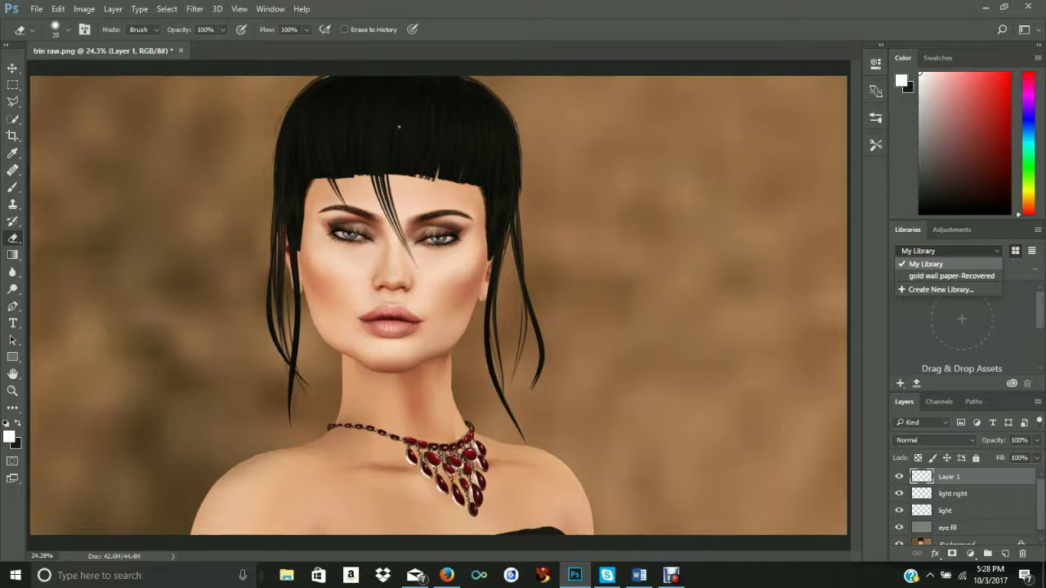
key("bracketright")
key("bracketright")
key("bracketright")
key("bracketright")
key("bracketright")
key("b")
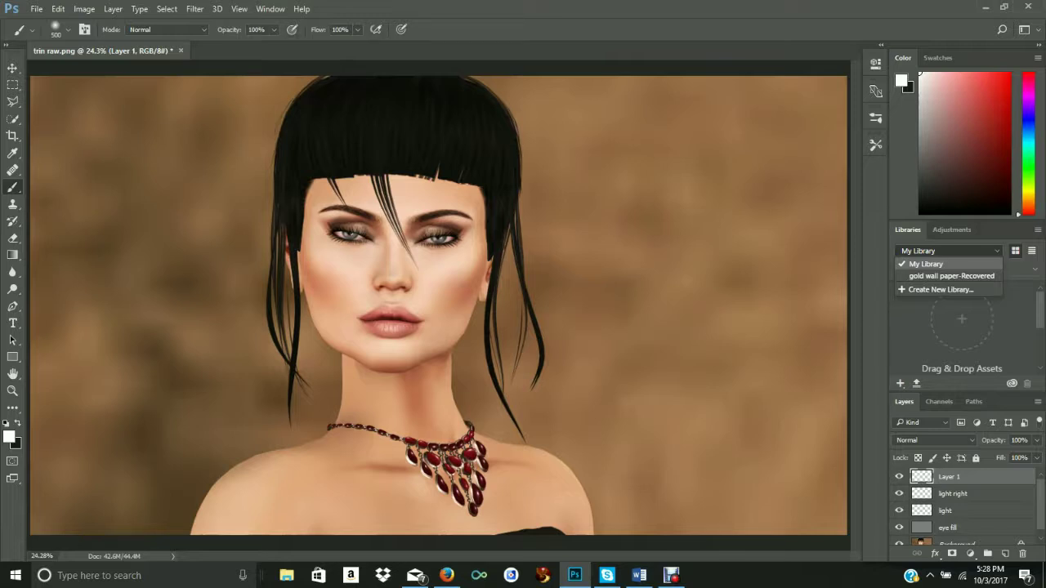
left_click(274, 29)
left_click_drag(273, 45, 229, 45)
Step: Dab soft white highlights across the crown of the black hair on Layer 1
left_click(345, 130)
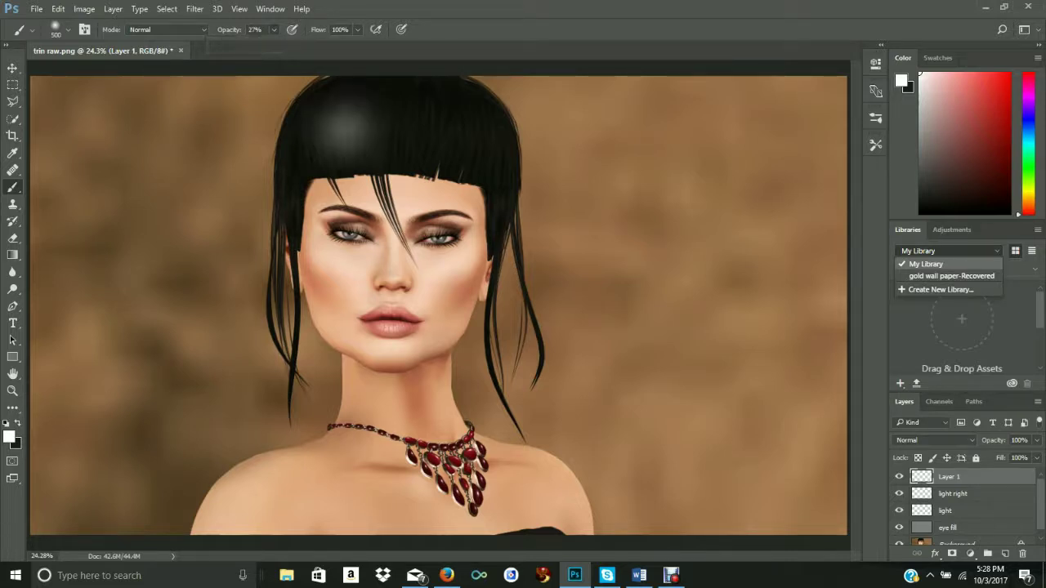
left_click(392, 121)
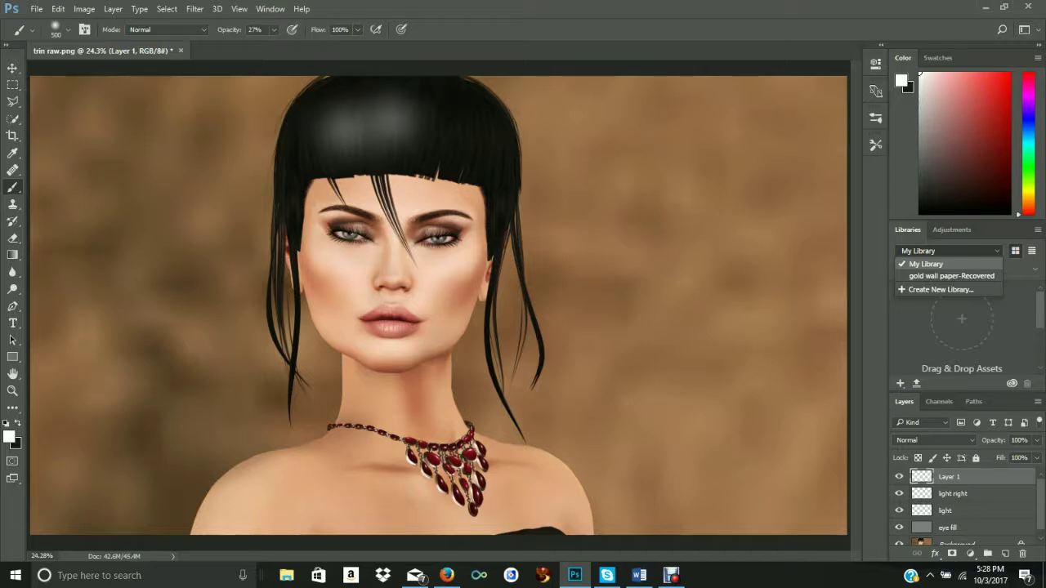
left_click(444, 116)
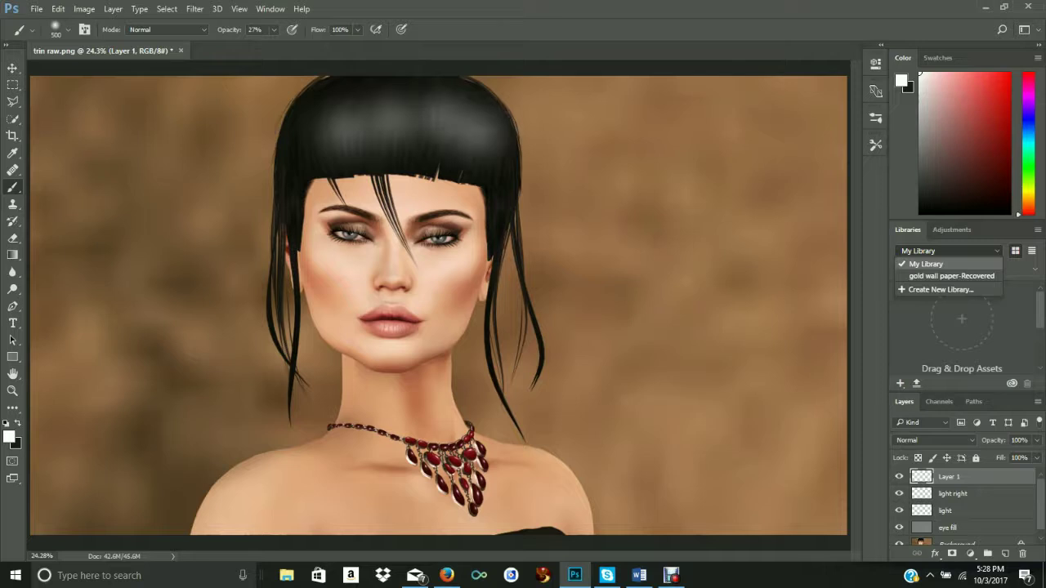
left_click(411, 126)
left_click(329, 129)
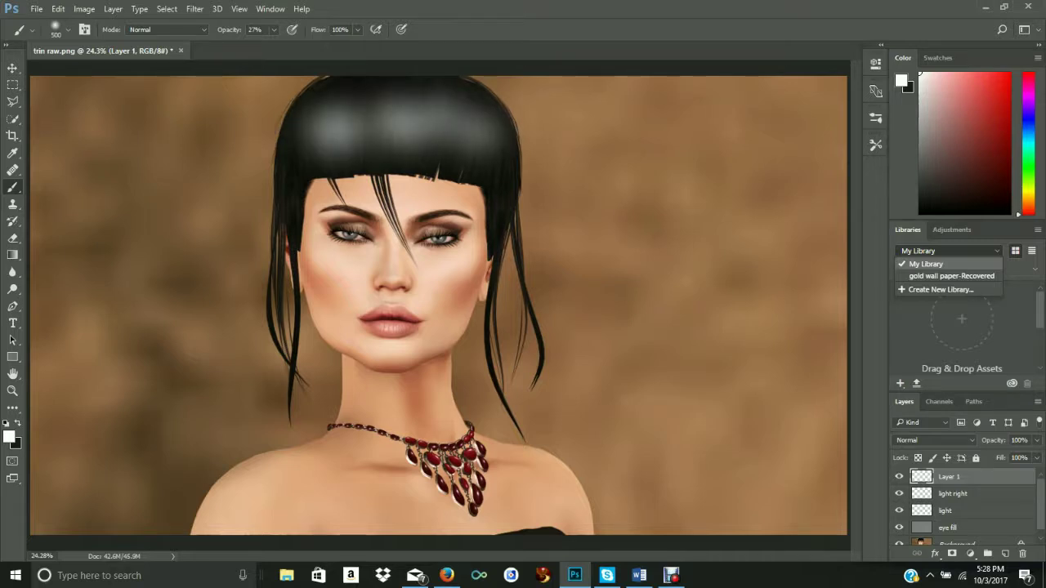
left_click(357, 121)
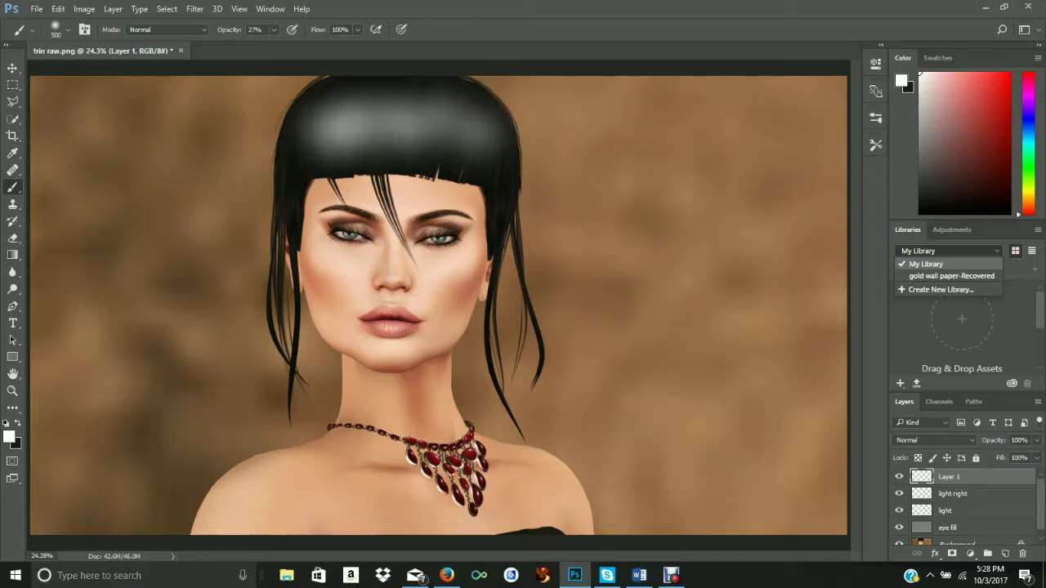
left_click(461, 127)
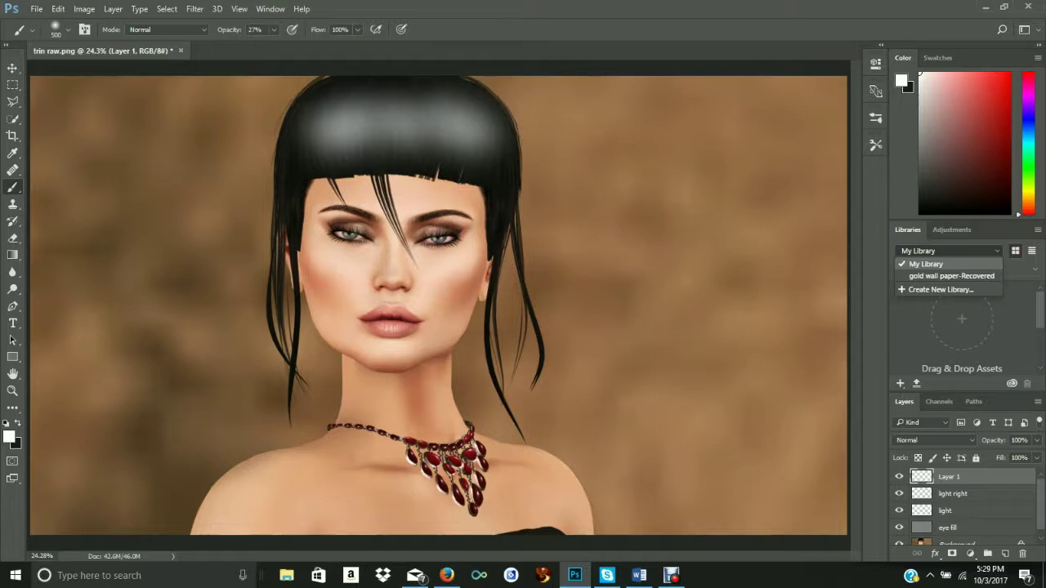
left_click(487, 151)
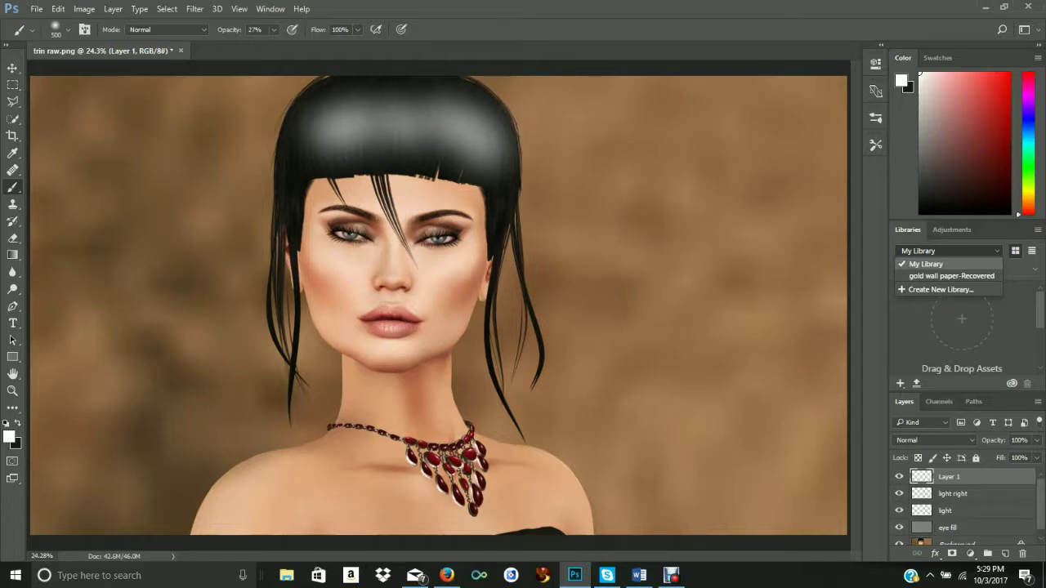
left_click(310, 143)
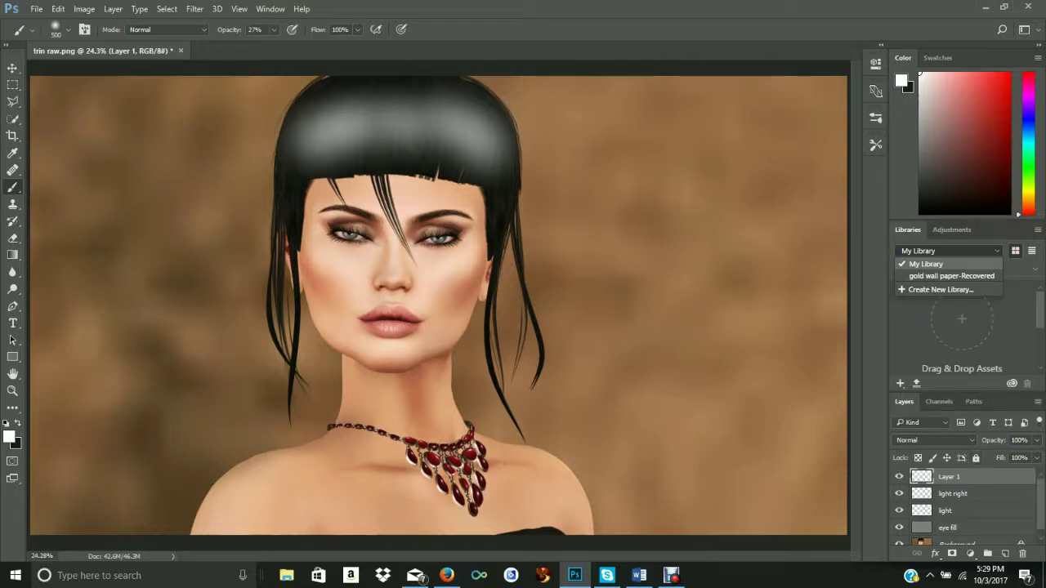
left_click(934, 440)
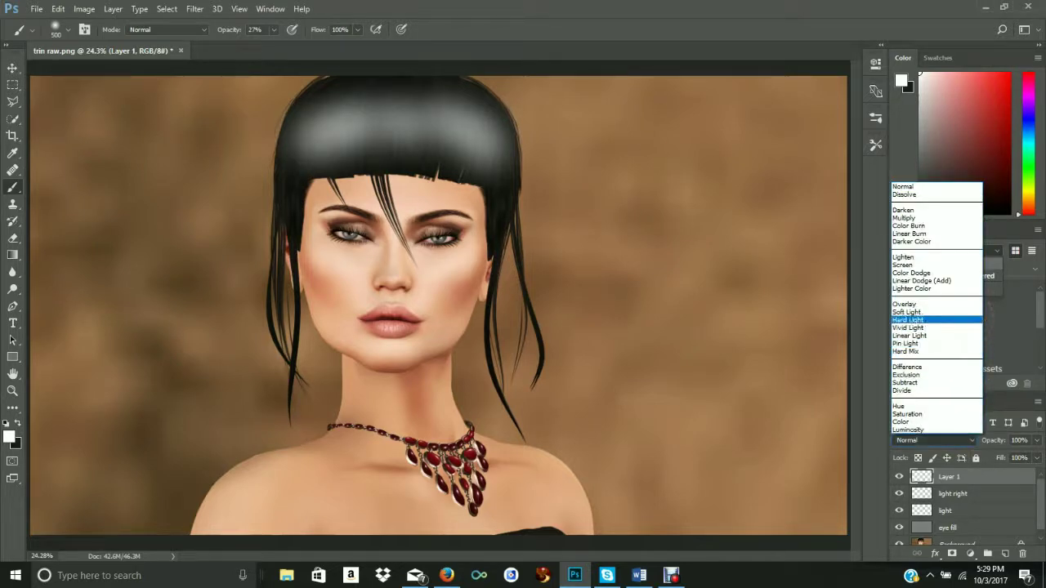
Step: Set Layer 1's blend mode to Soft Light, then switch to the Eraser
left_click(907, 312)
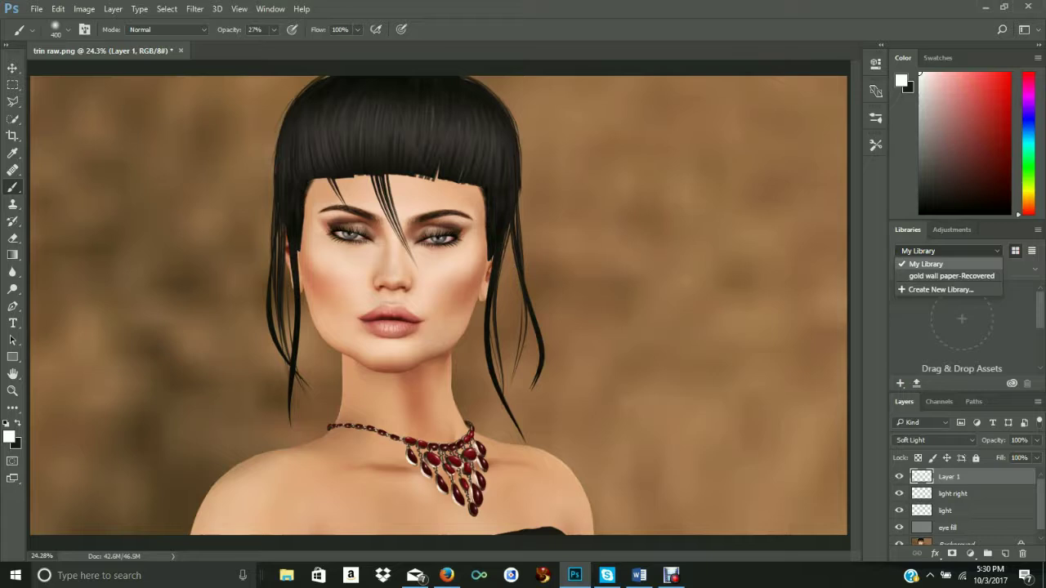
key("e")
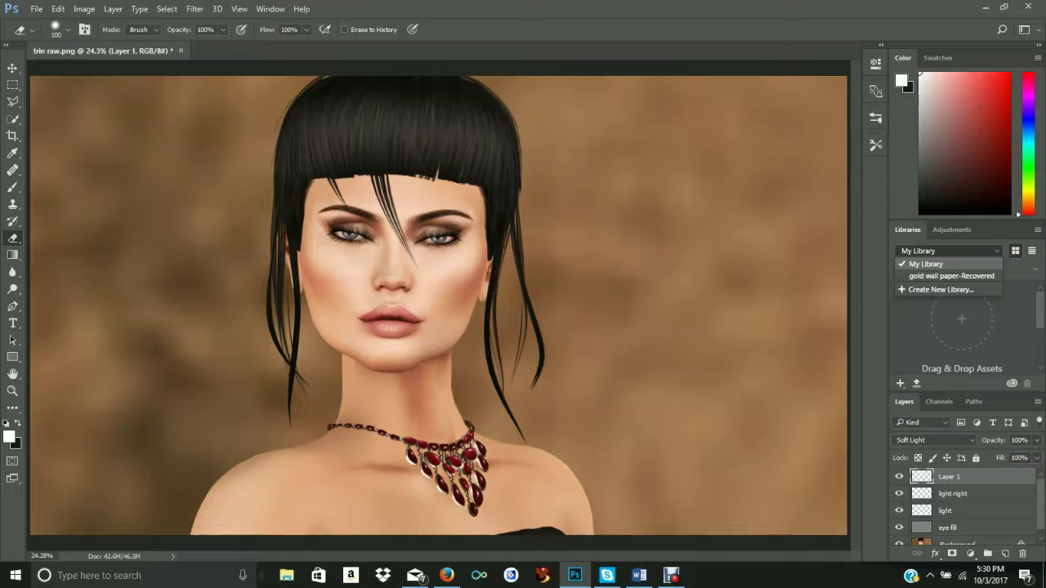
Step: Enlarge the eraser to 200 px, return to the Brush, and zoom to 66.7% on the eyes
key("bracketright")
key("bracketright")
key("bracketright")
key("bracketright")
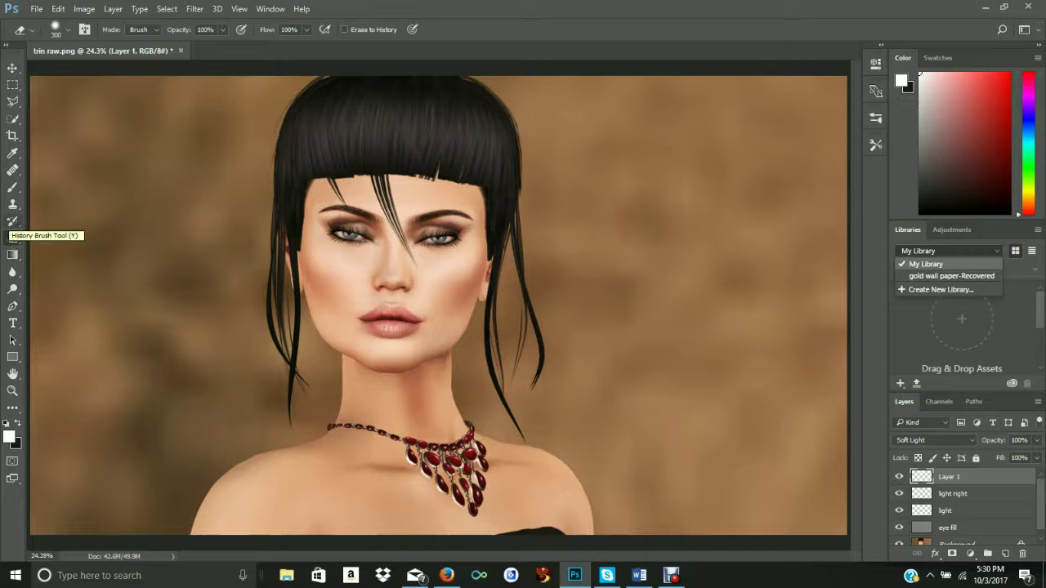
left_click(12, 187)
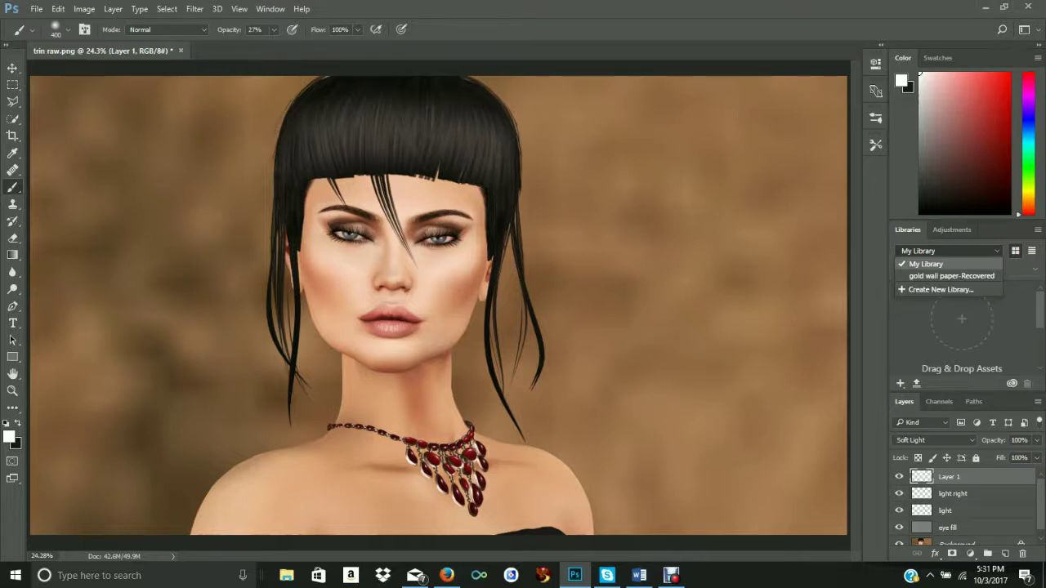
key("z")
key("ctrl+plus")
key("ctrl+plus")
key("ctrl+plus")
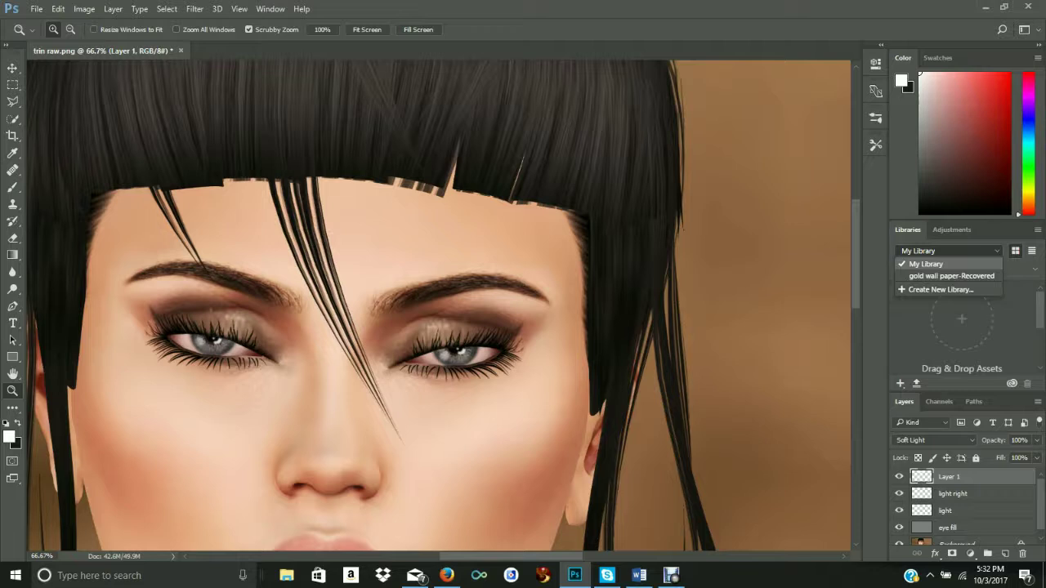
scroll(572, 188, "down", 2)
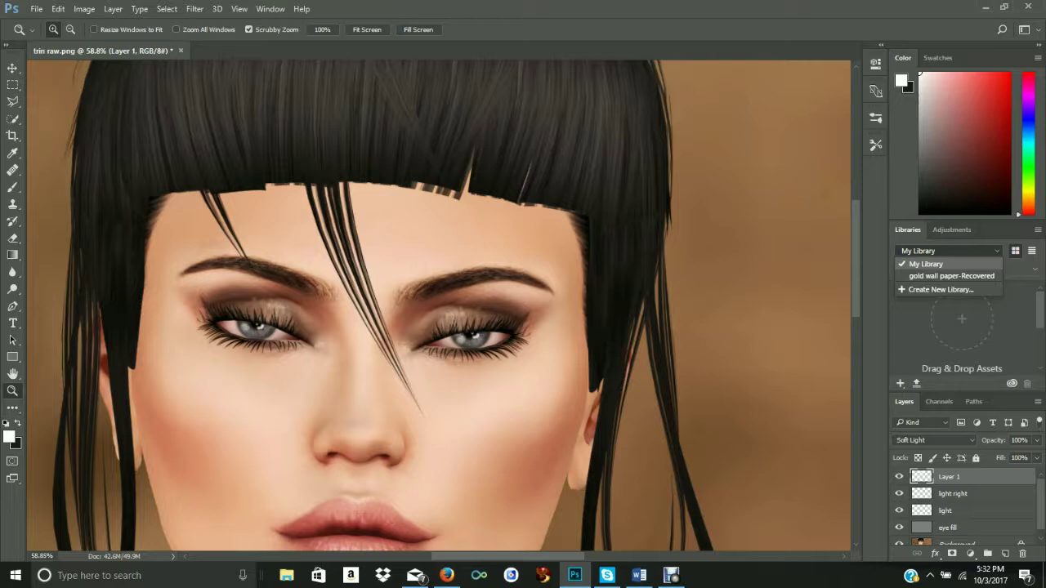
key("ctrl+plus")
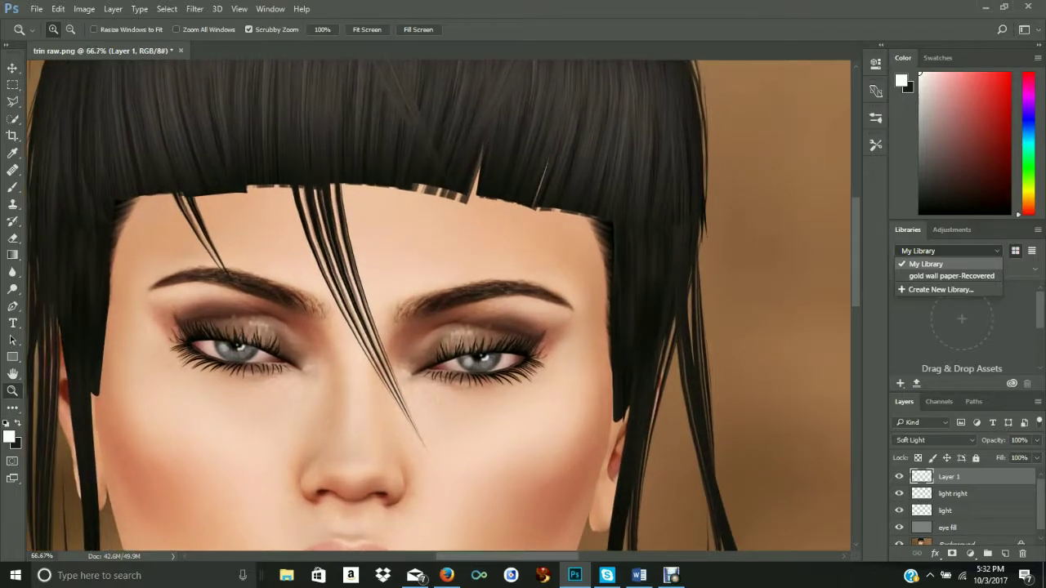
key("ctrl+plus")
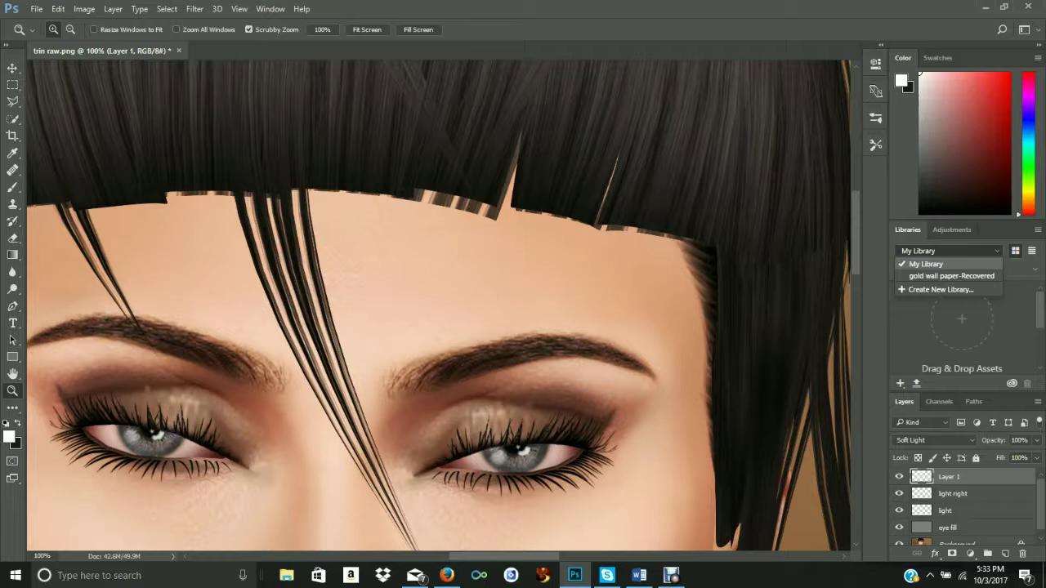
left_click(899, 476)
left_click(899, 476)
left_click(367, 30)
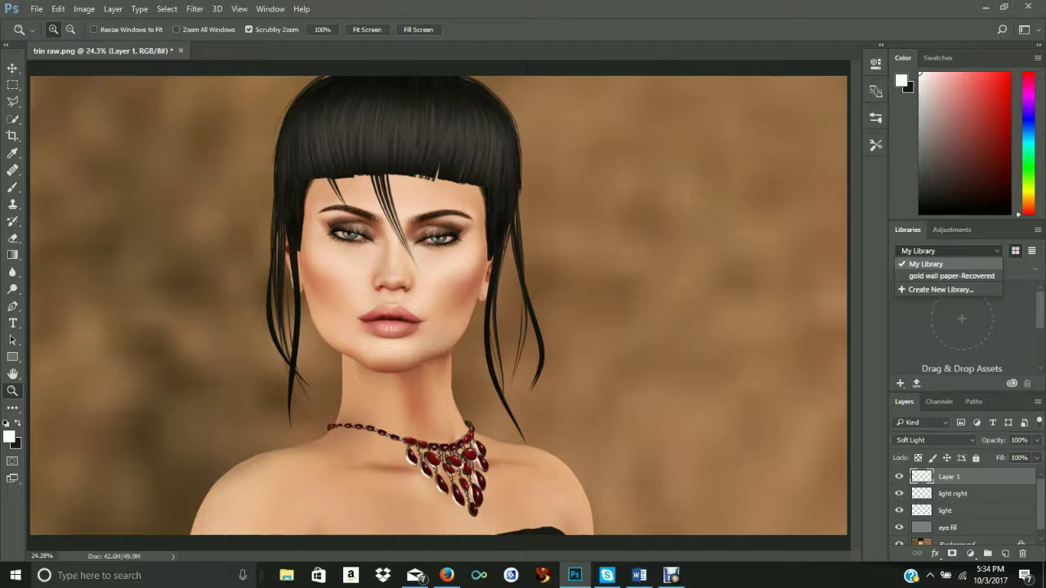
Step: Zoom the fringe edge to 200% and add a new empty Layer 2 above Layer 1
key("ctrl+plus")
key("ctrl+plus")
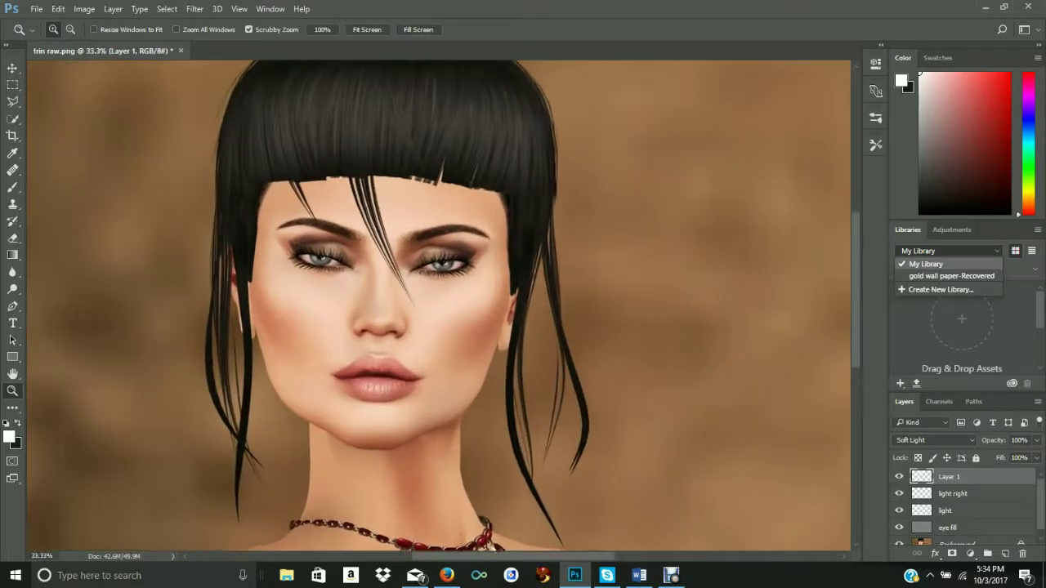
key("ctrl+plus")
key("ctrl+plus")
key("ctrl+plus")
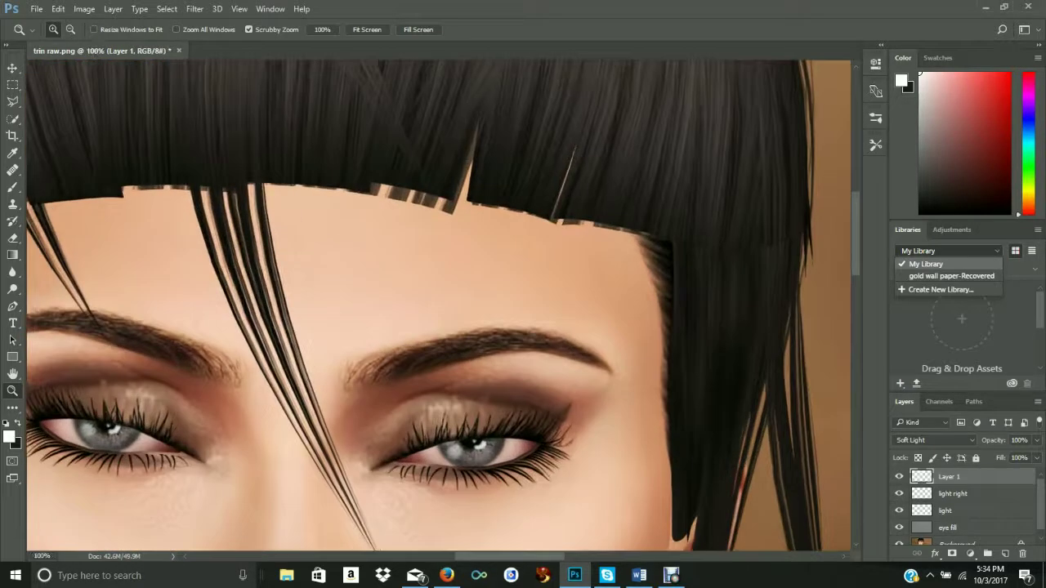
key("ctrl+plus")
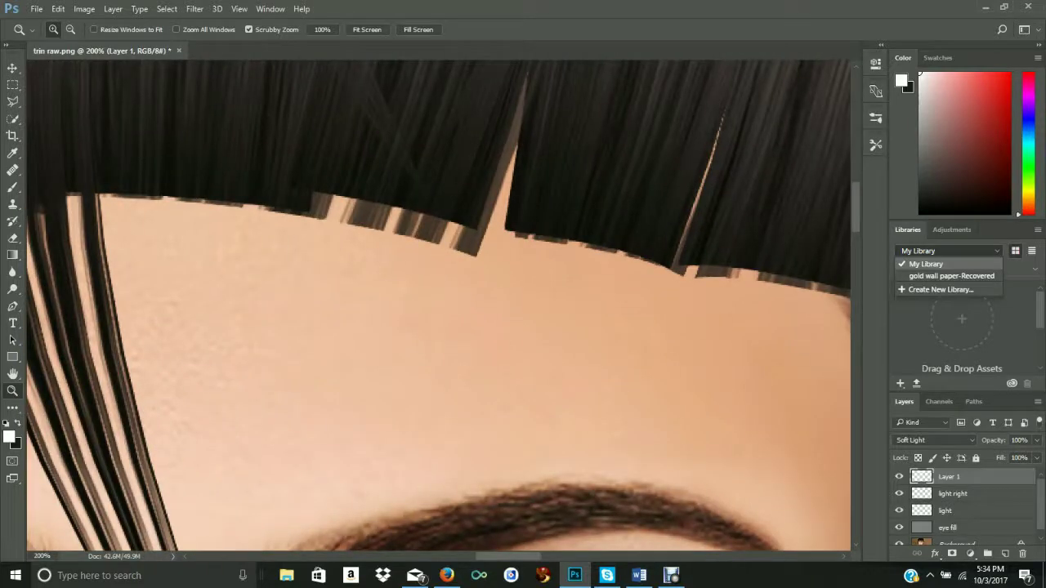
key("ctrl+shift+alt+n")
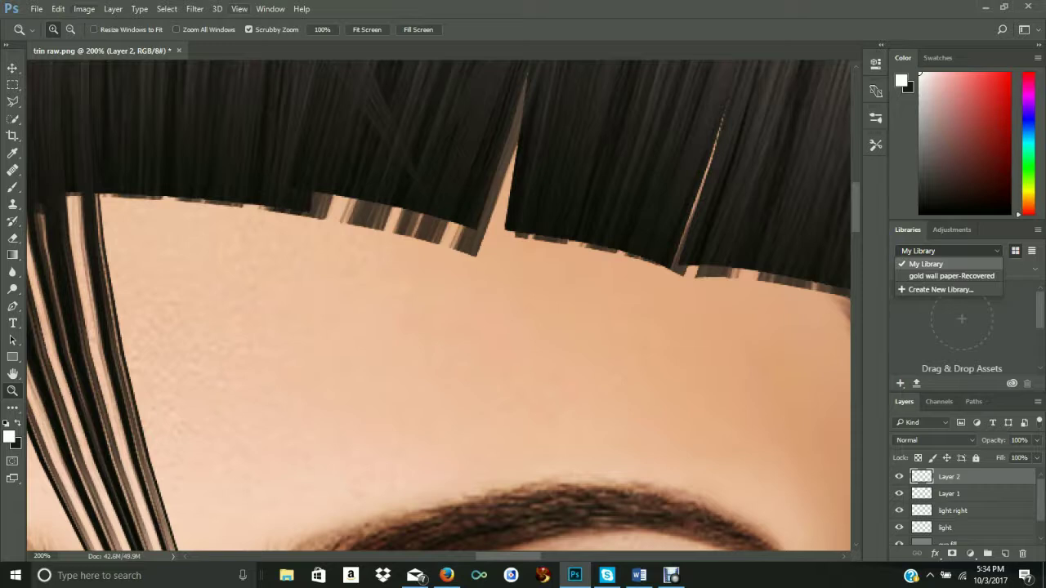
Step: Pick the 134 px brush tip and shrink it to 50 px
left_click(58, 8)
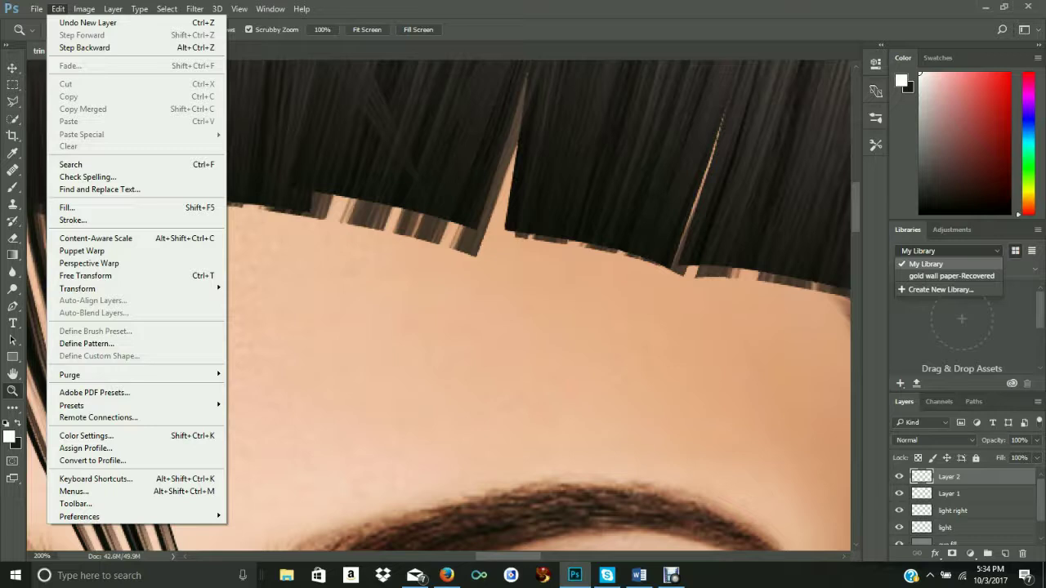
key("Escape")
key("b")
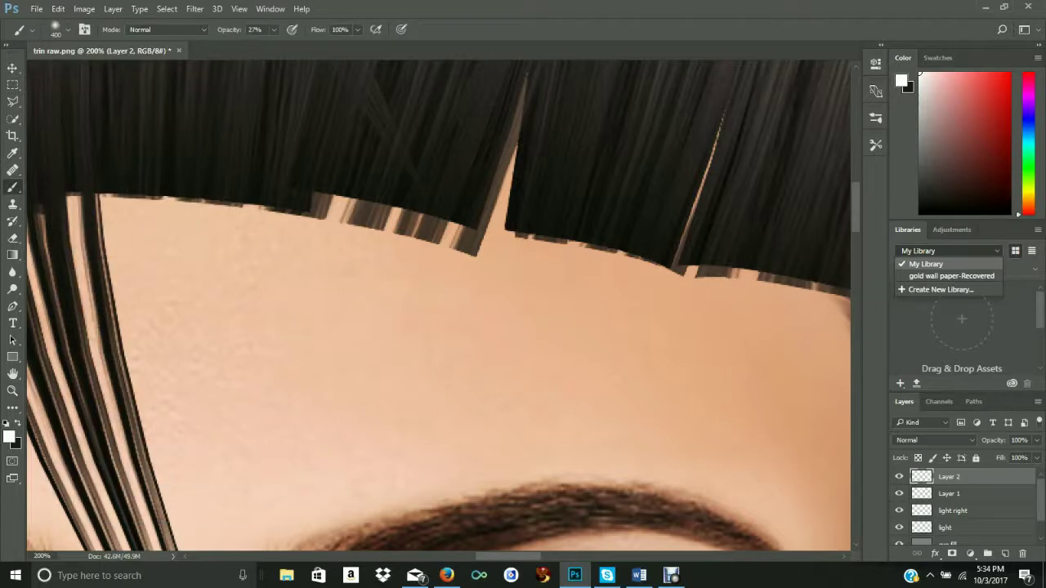
left_click(56, 30)
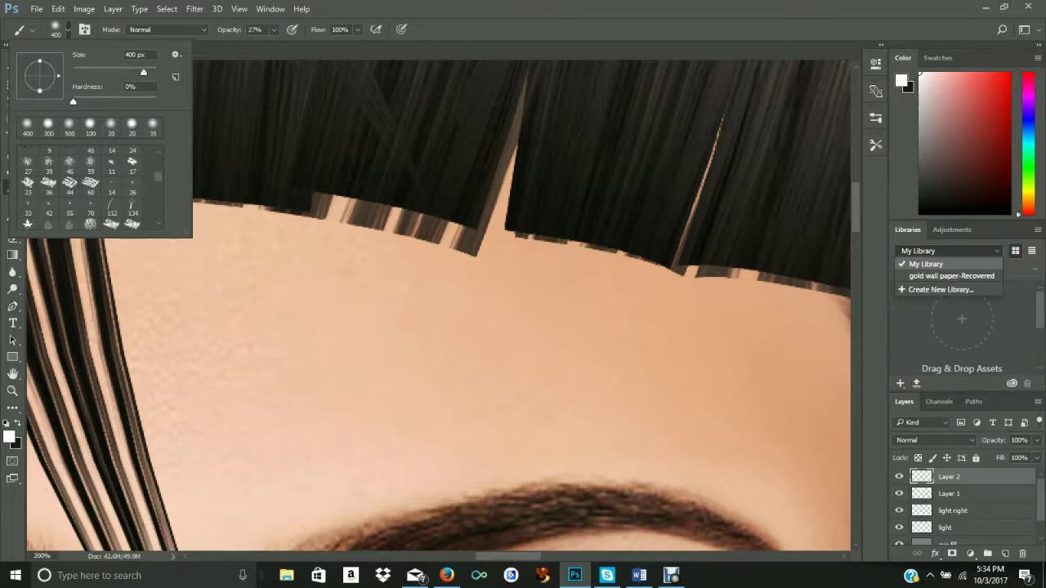
left_click(132, 210)
key("Escape")
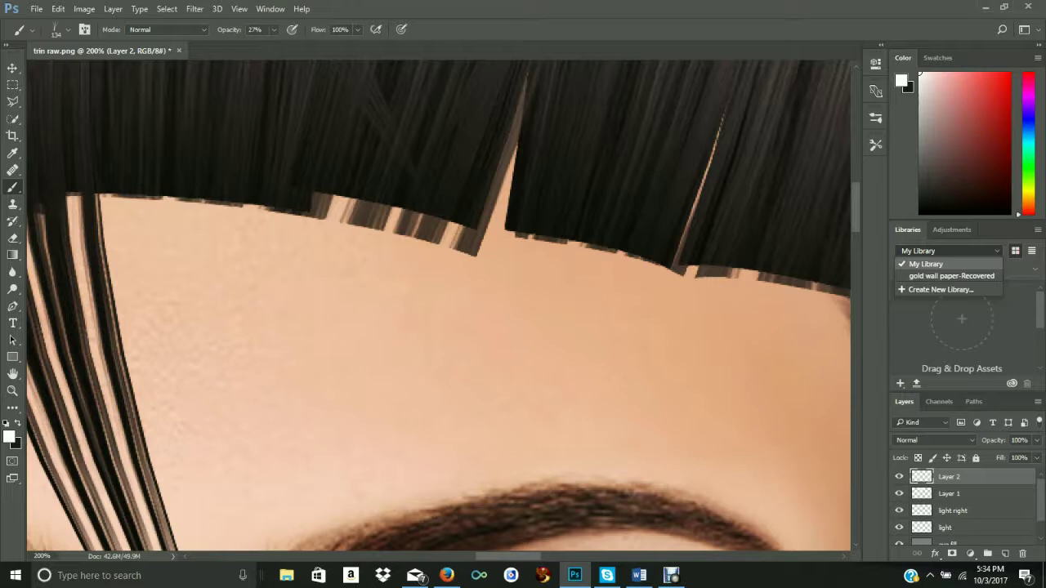
key("bracketleft")
key("bracketleft")
key("bracketleft")
key("bracketleft")
key("bracketleft")
key("bracketleft")
key("bracketleft")
key("bracketleft")
key("bracketleft")
Step: Save the current brush tip as a new preset named 'hair 1'
left_click(68, 29)
key("Escape")
left_click(68, 29)
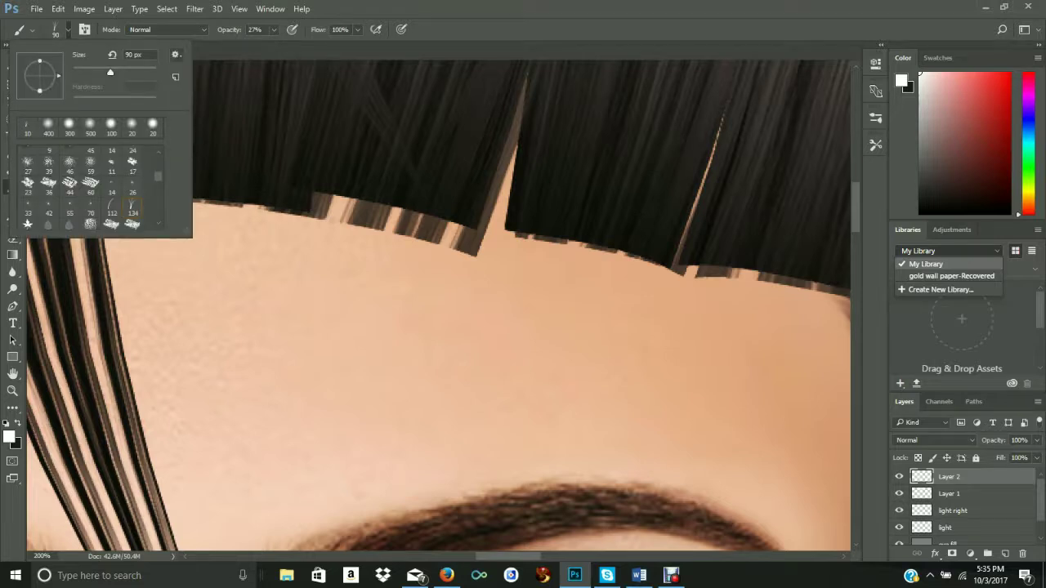
left_click(175, 54)
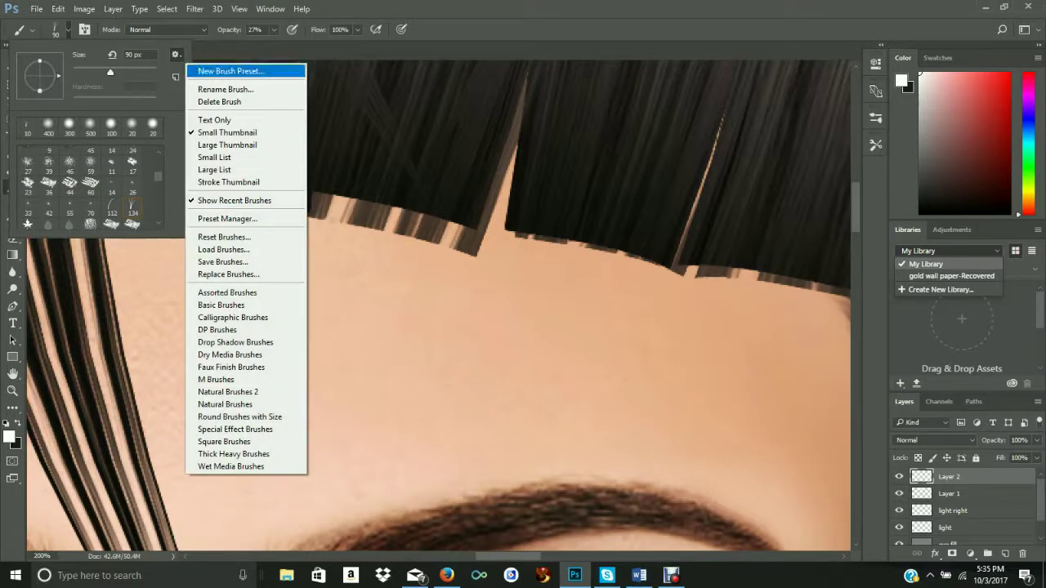
left_click(231, 71)
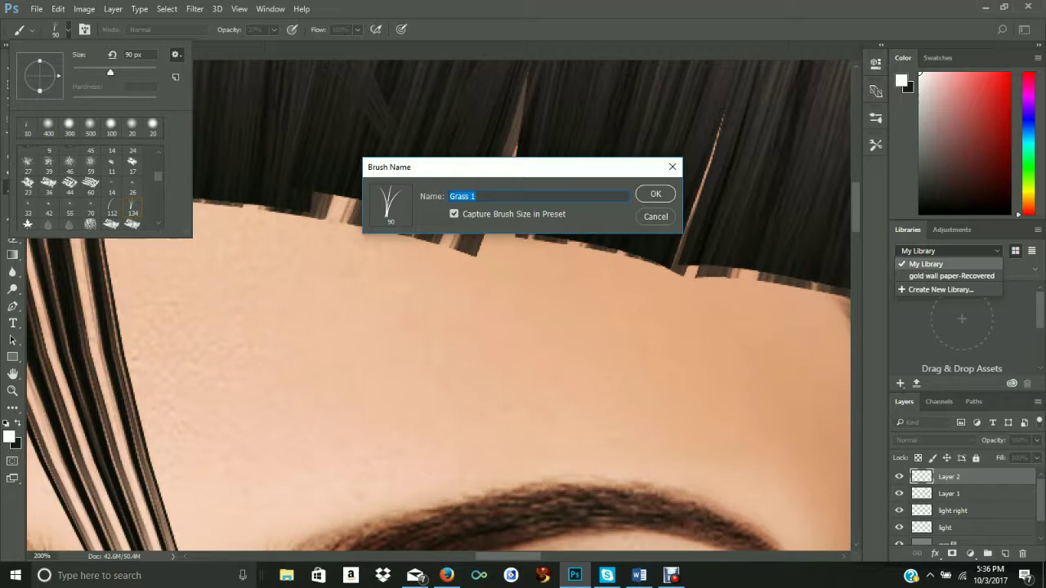
type("hair 1")
Step: Save the hair 1 preset, reselect it in Brush Presets, and open Brush Tip Shape settings
key("Return")
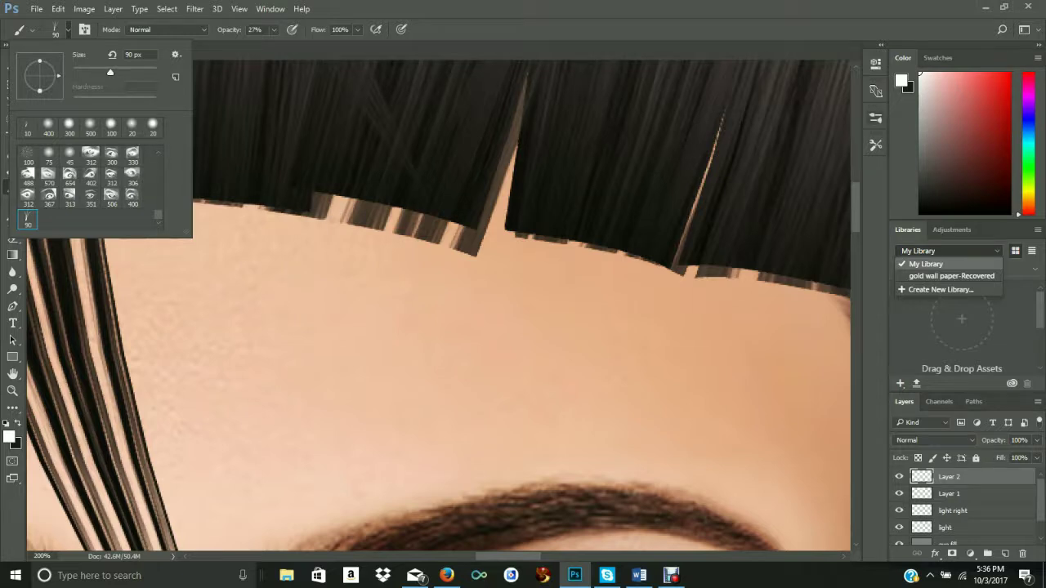
left_click(875, 116)
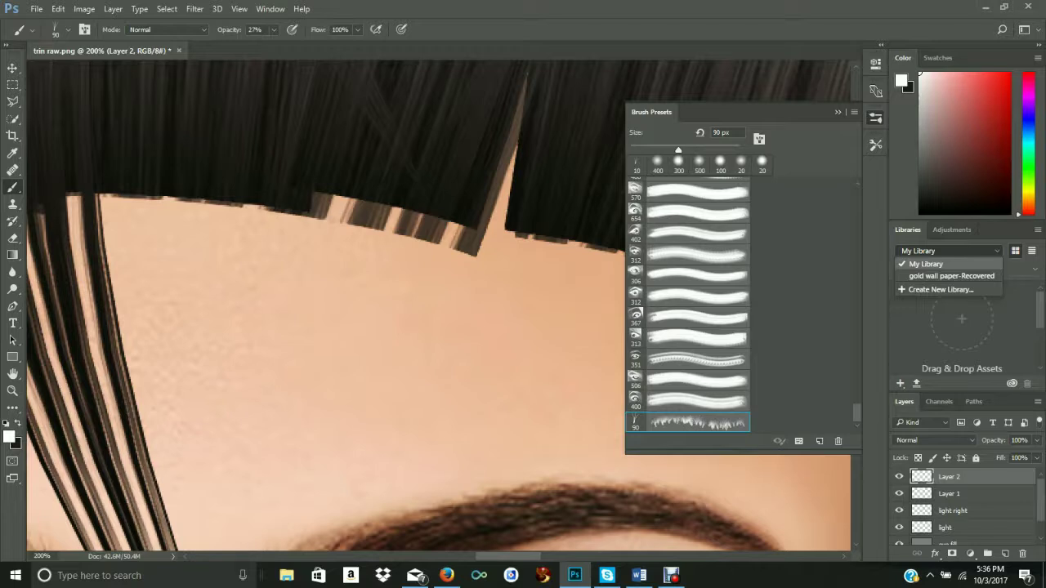
left_click(635, 163)
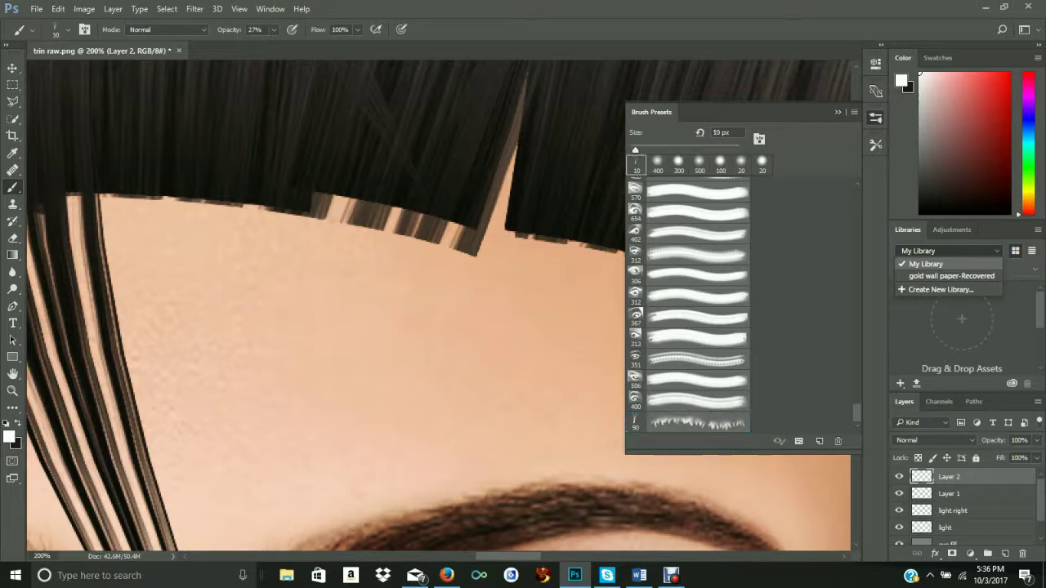
double_click(686, 422)
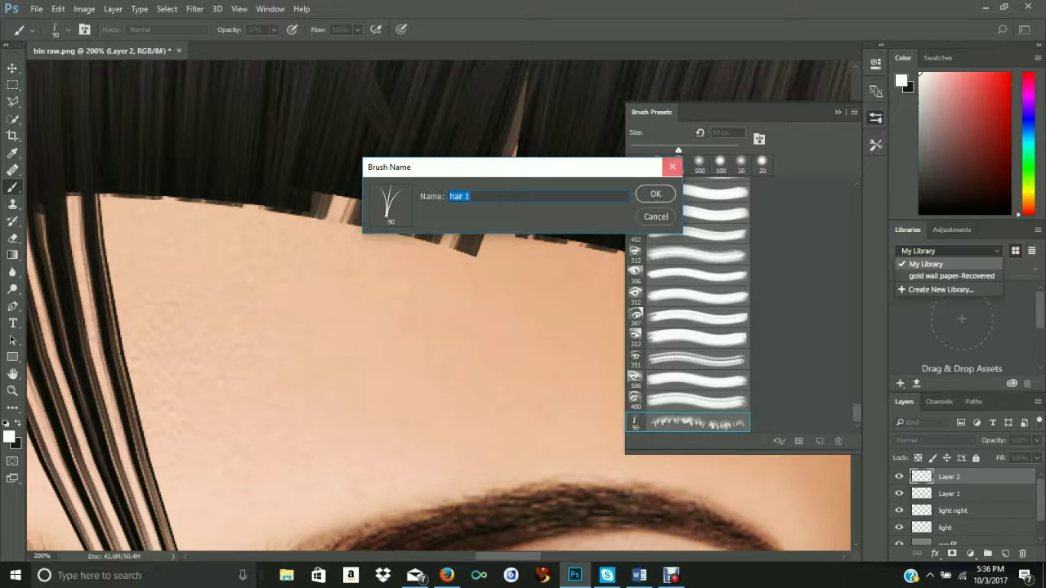
left_click(672, 167)
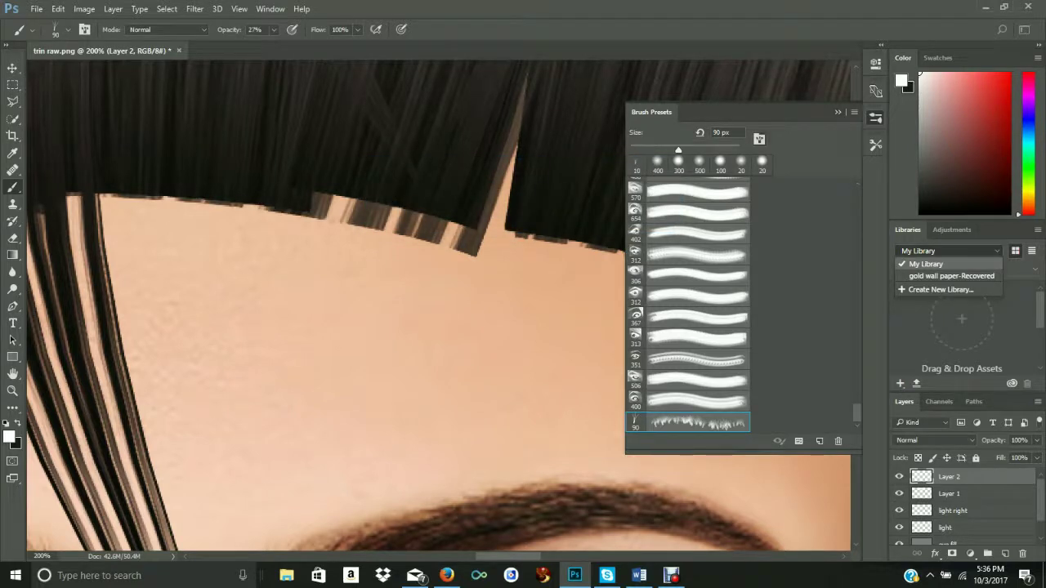
key("F5")
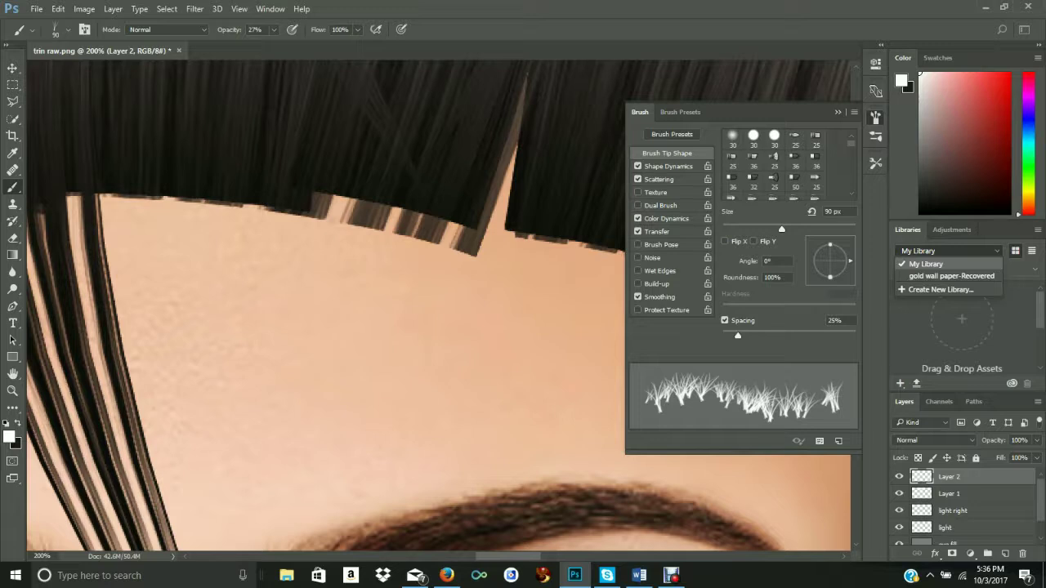
Step: Rotate the brush tip angle to -166° and swap to a black foreground colour
left_click_drag(832, 273, 811, 266)
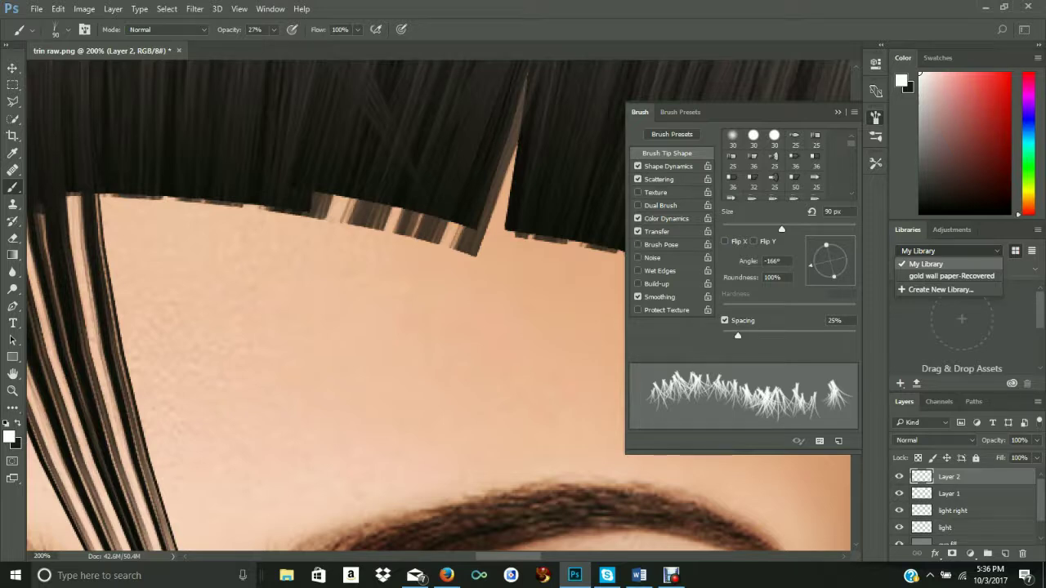
key("x")
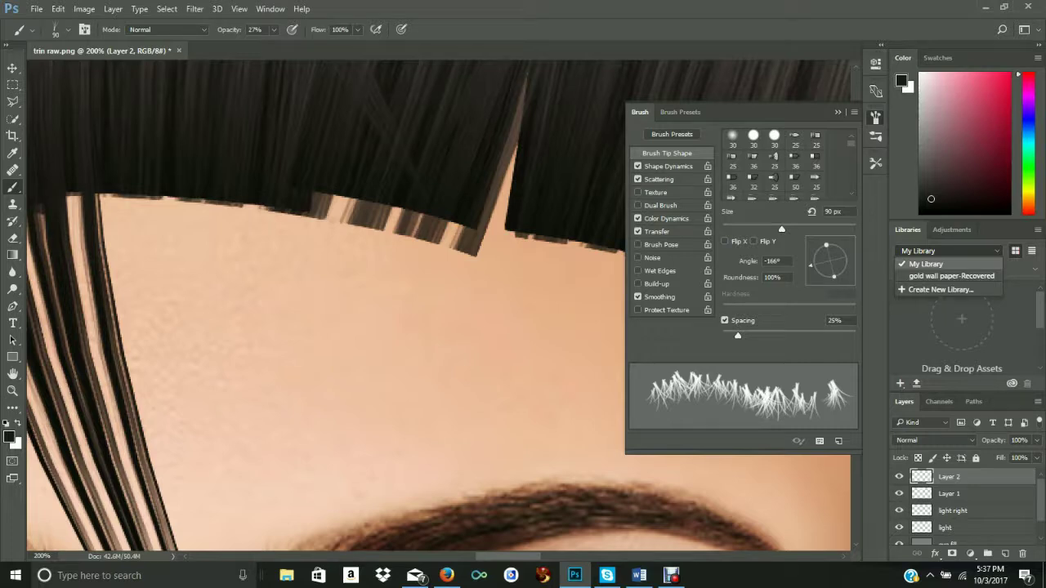
left_click(666, 219)
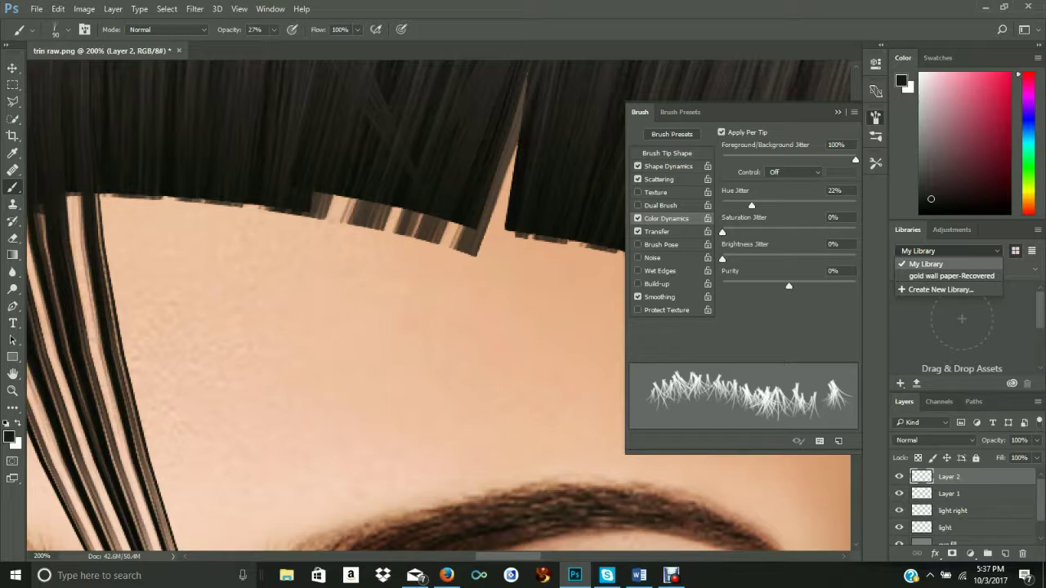
Step: Set Color Dynamics hue jitter to 0% with jitter control Off and lower purity
left_click_drag(751, 205, 722, 205)
left_click(794, 171)
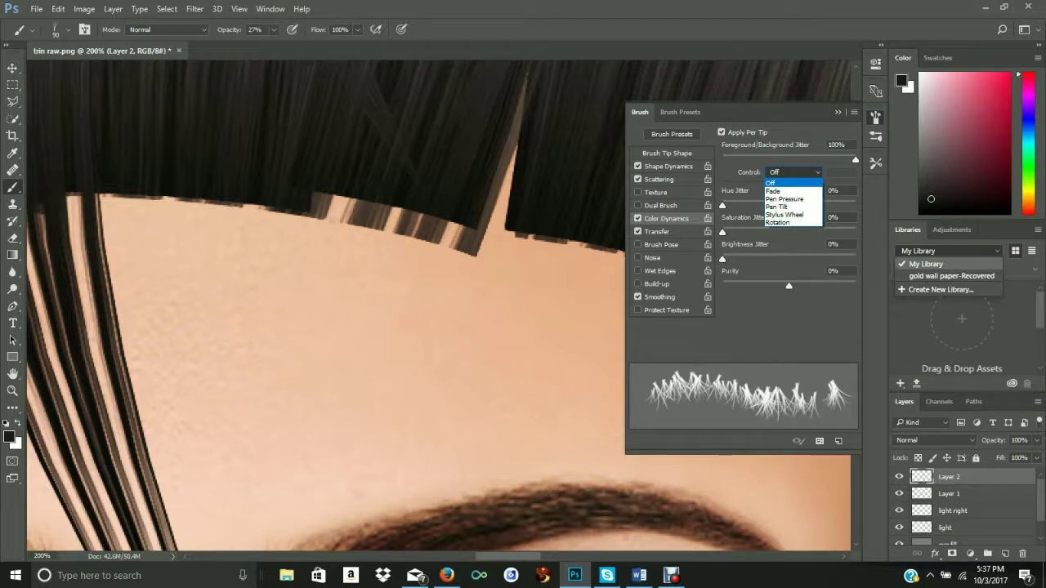
key("Escape")
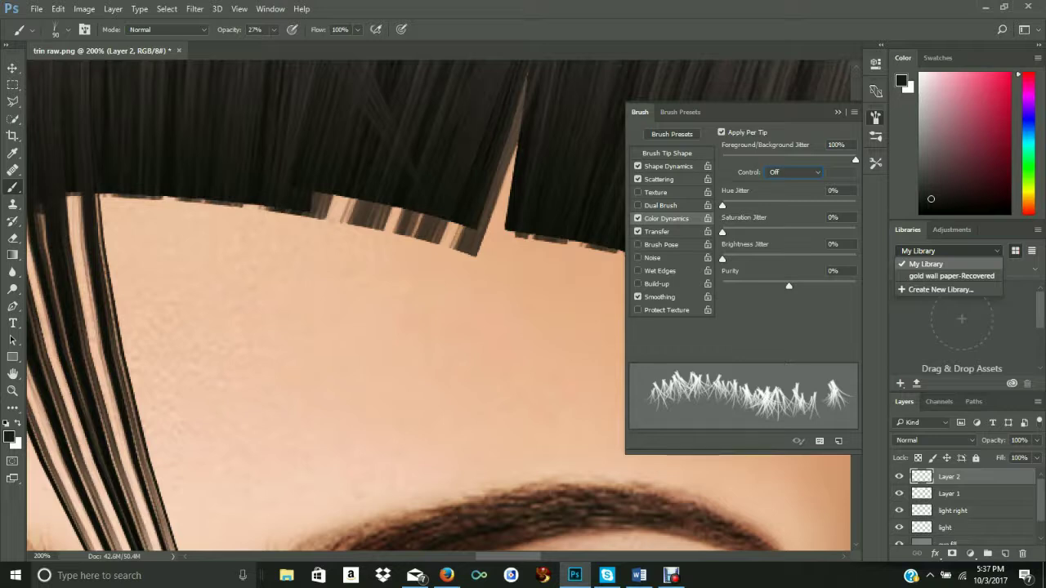
left_click_drag(788, 285, 722, 285)
Step: Enable Shape Dynamics and Scattering with count 2, then close the Brush panel
left_click(667, 153)
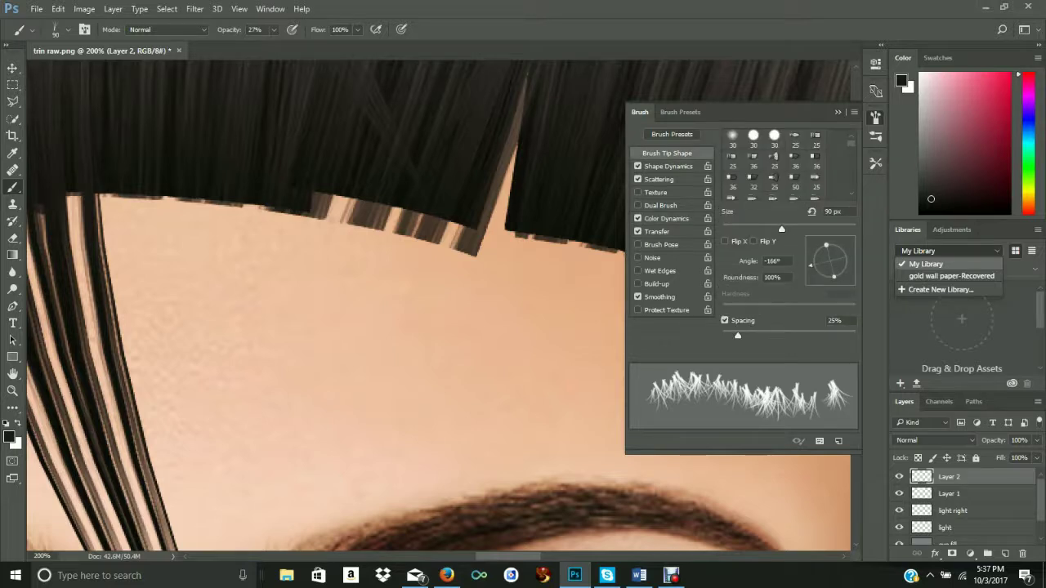
left_click(667, 166)
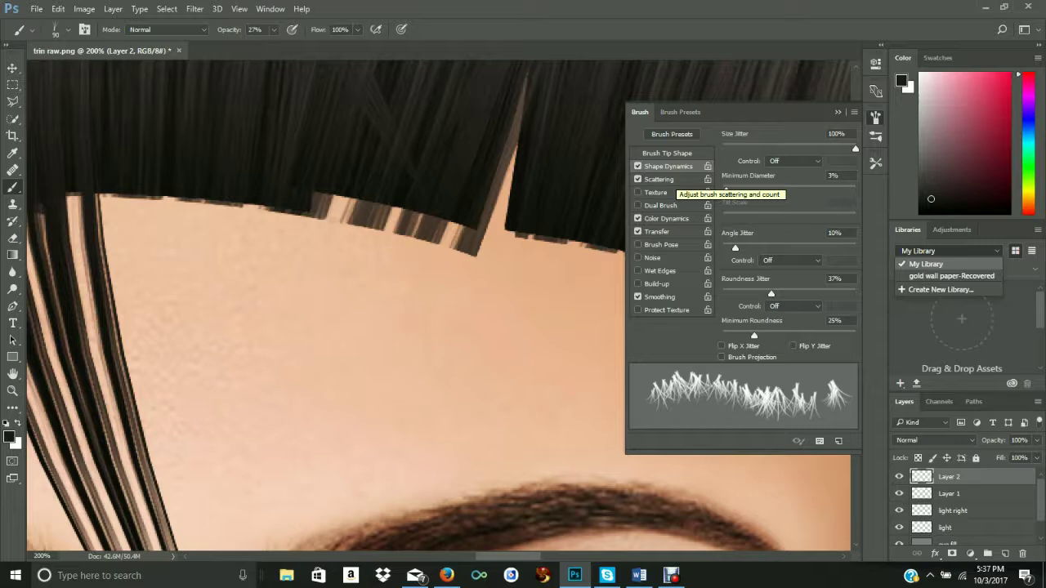
left_click(658, 178)
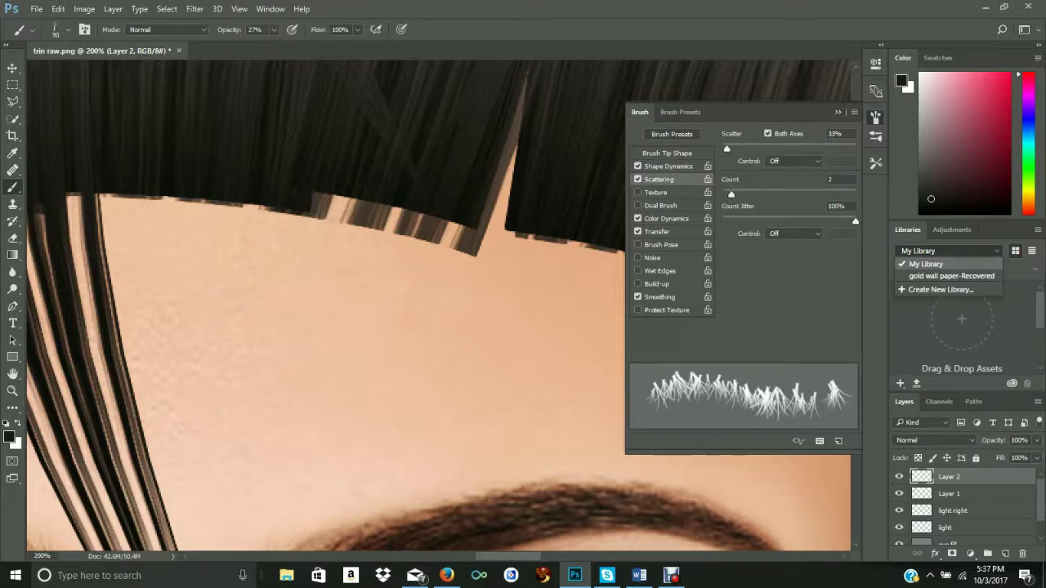
left_click_drag(731, 194, 729, 195)
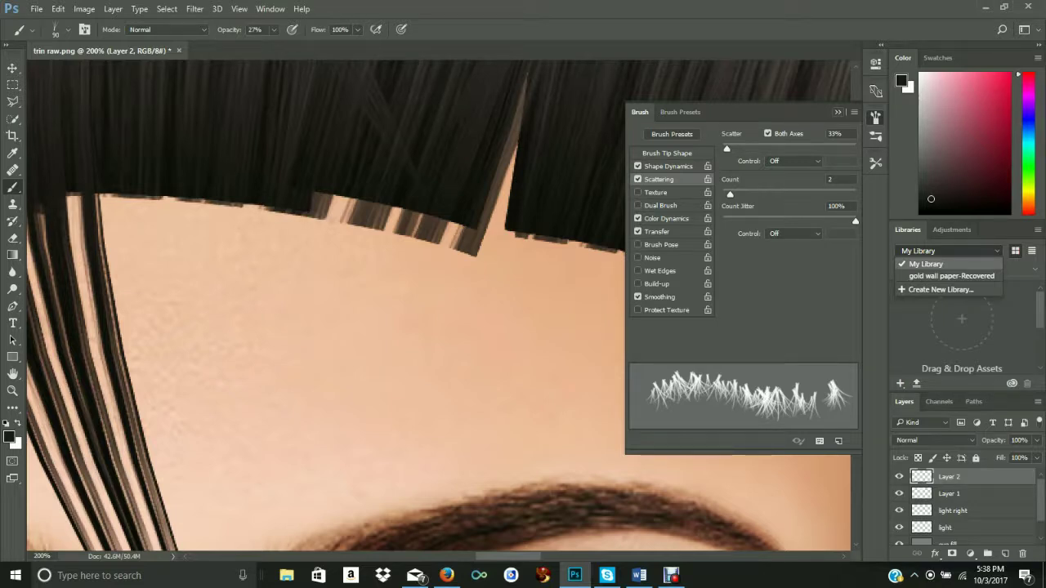
key("F5")
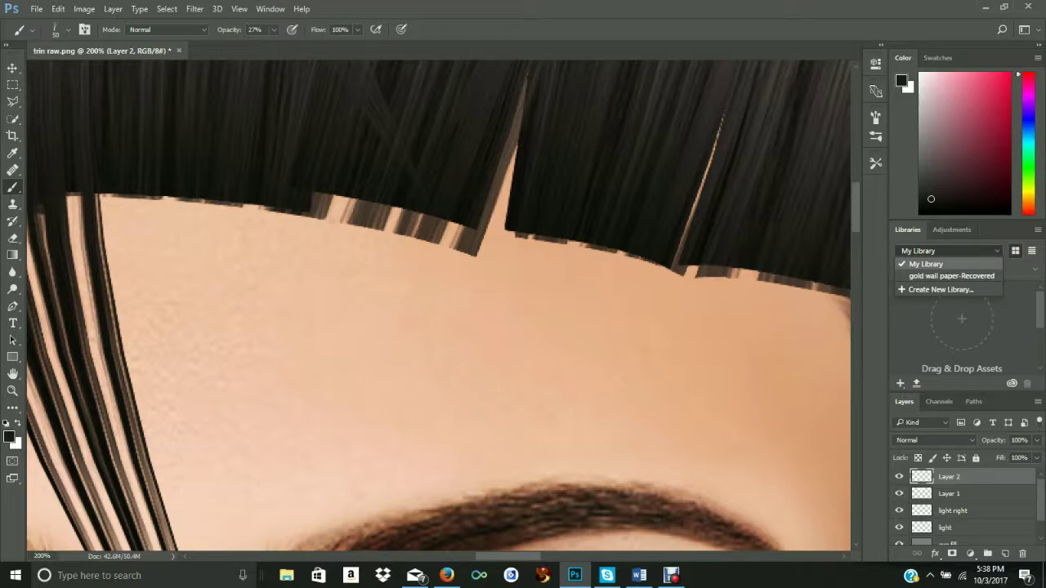
Step: Undo the test strands with Step Backward and raise brush opacity to 100%
left_click_drag(747, 262, 694, 261)
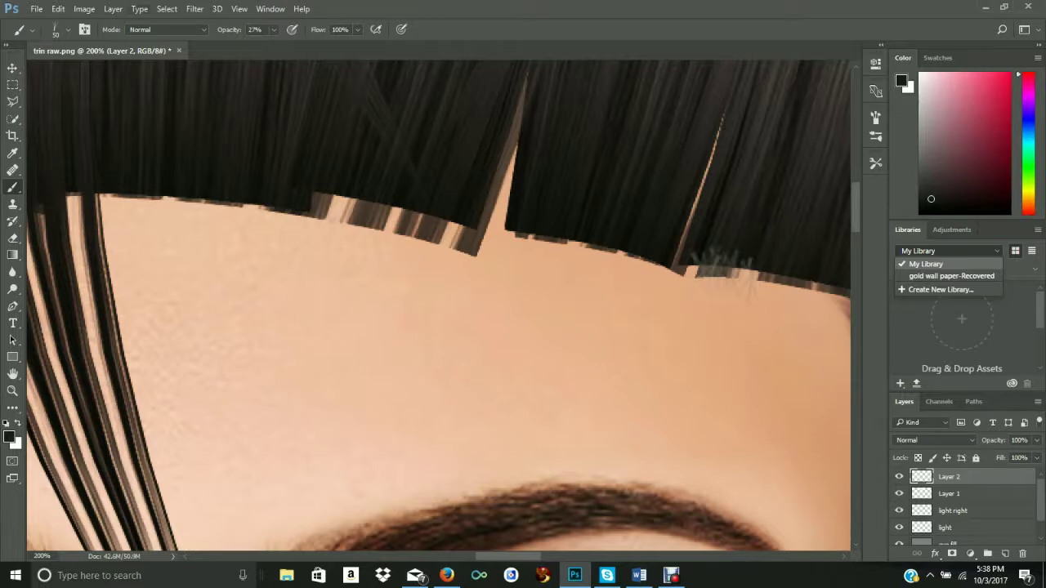
left_click(58, 9)
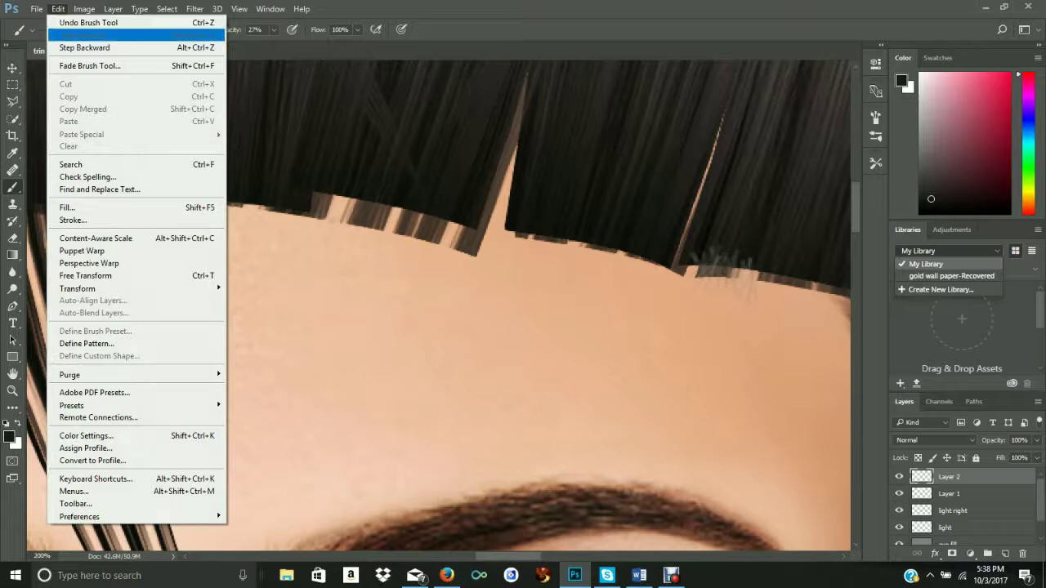
left_click(84, 47)
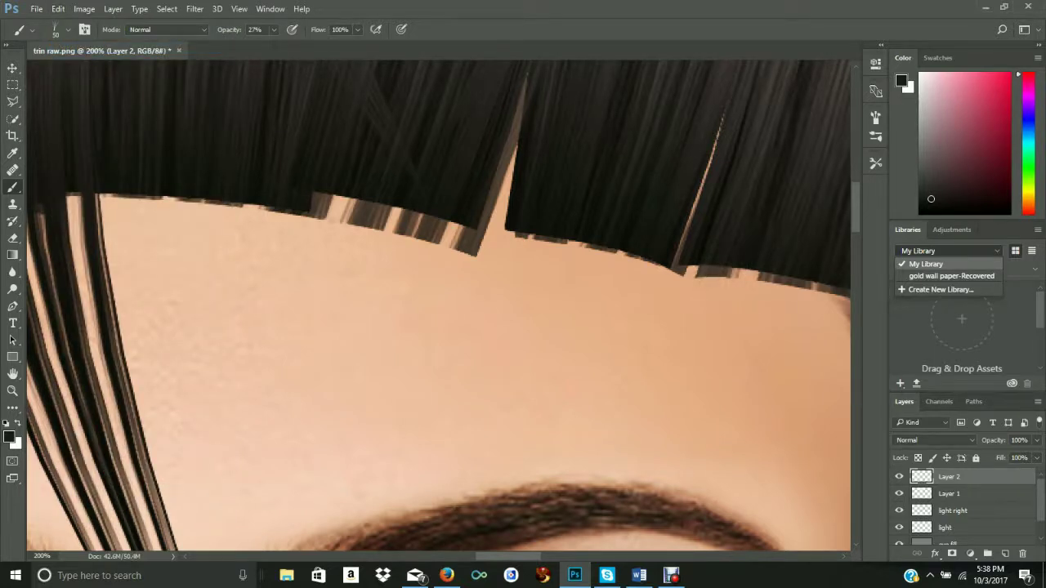
left_click(274, 30)
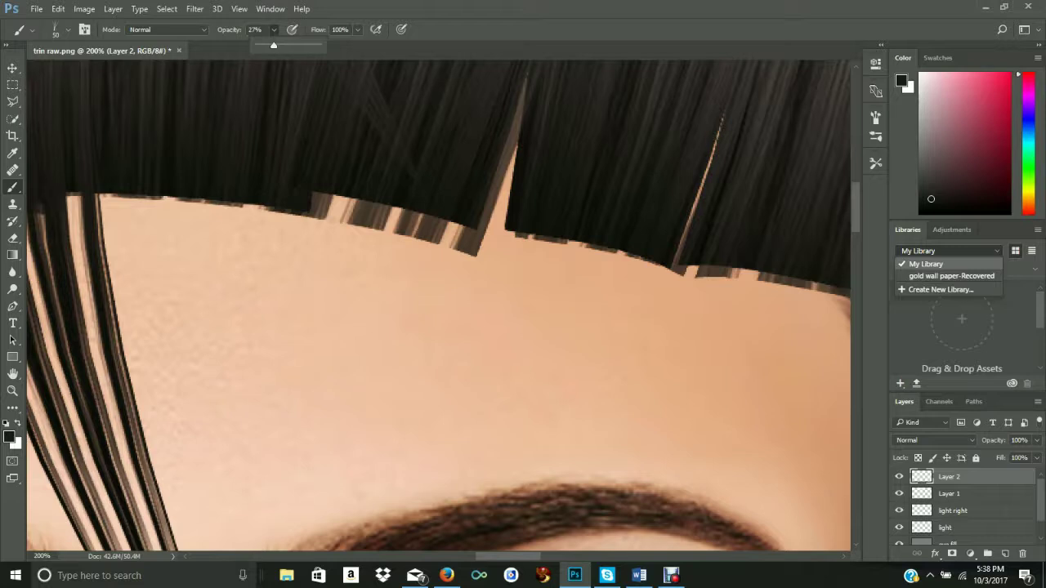
left_click_drag(274, 45, 318, 45)
key("Return")
Step: Paint wispy hair strands along the fringe's lower edge from the parting to the right side
left_click_drag(621, 242, 588, 286)
left_click_drag(578, 231, 559, 261)
left_click_drag(552, 217, 540, 243)
mouse_move(546, 214)
left_mouse_down()
mouse_move(534, 256)
mouse_move(520, 238)
mouse_move(514, 247)
mouse_move(523, 269)
mouse_move(536, 260)
left_mouse_up()
left_click_drag(574, 241, 566, 261)
mouse_move(604, 230)
left_mouse_down()
mouse_move(586, 260)
mouse_move(611, 268)
left_mouse_up()
mouse_move(646, 245)
left_mouse_down()
mouse_move(635, 273)
mouse_move(675, 262)
mouse_move(718, 277)
mouse_move(740, 304)
left_mouse_up()
mouse_move(750, 263)
left_mouse_down()
mouse_move(743, 280)
mouse_move(773, 298)
left_mouse_up()
left_click_drag(799, 273, 793, 314)
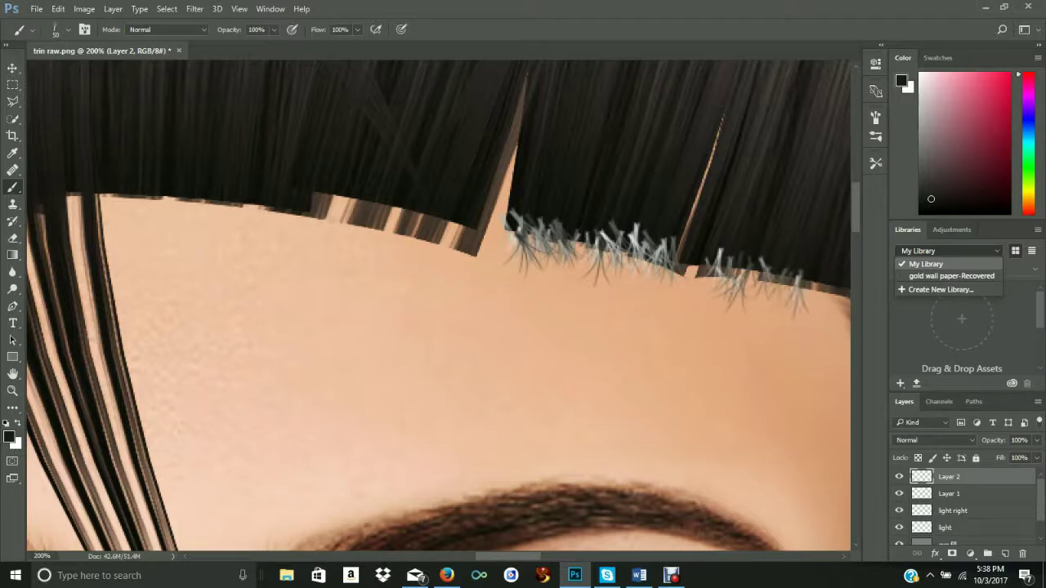
left_click_drag(819, 275, 817, 304)
left_click_drag(834, 278, 842, 320)
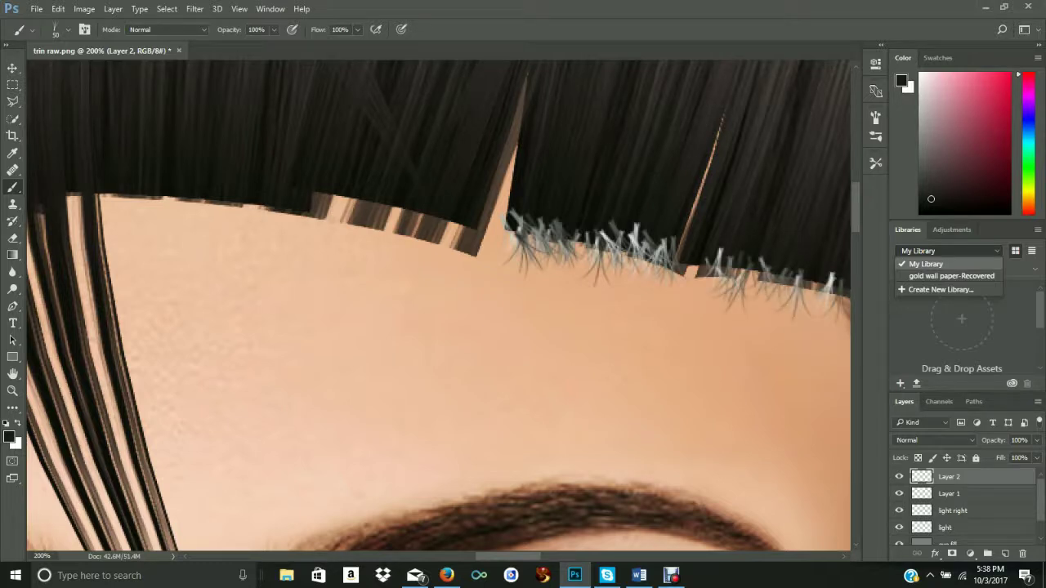
mouse_move(574, 575)
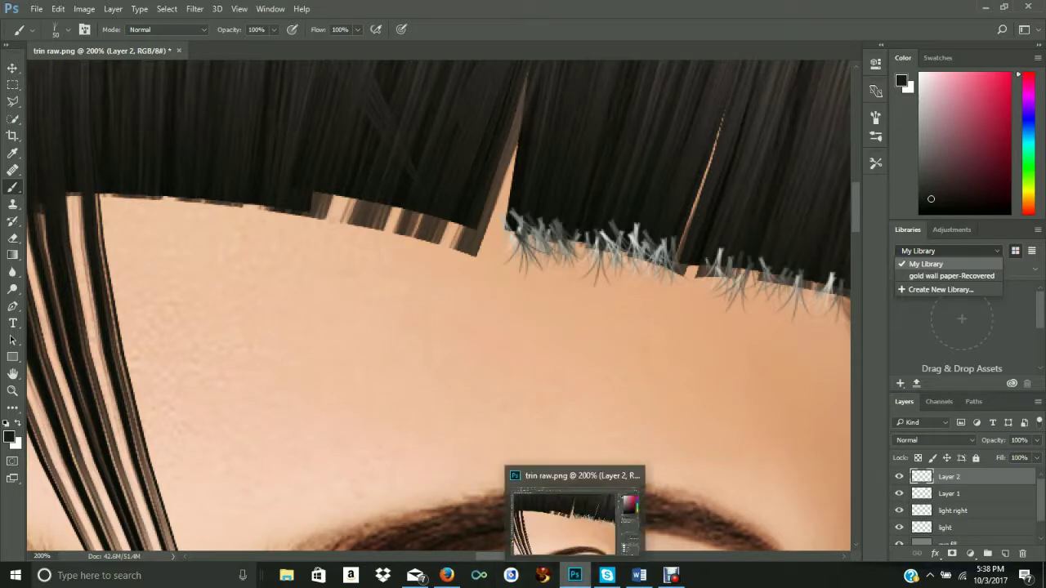
scroll(439, 310, "right", 2)
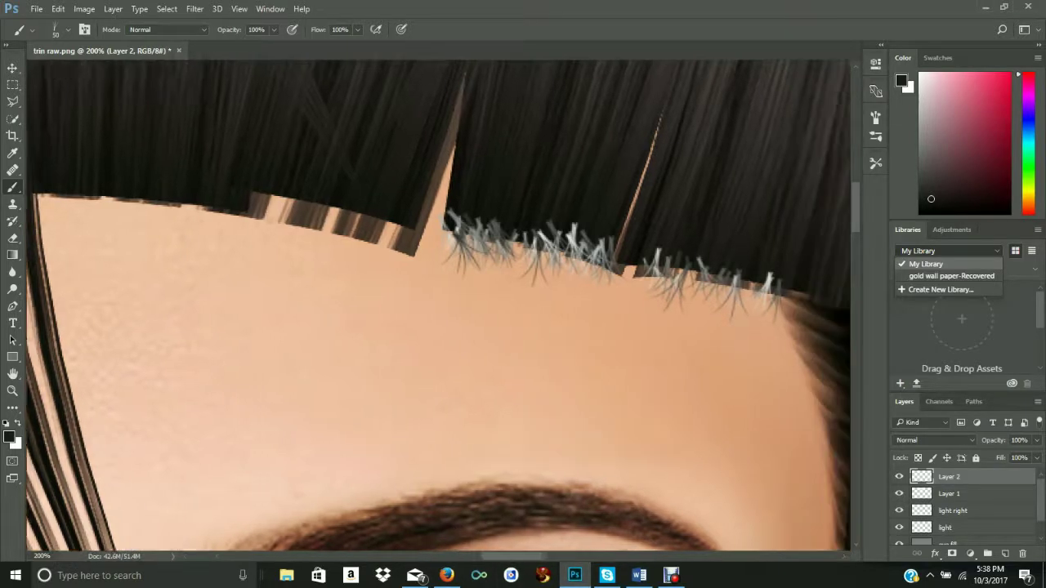
Step: Add hair tufts where the hairline meets the side hair
scroll(439, 311, "right", 3)
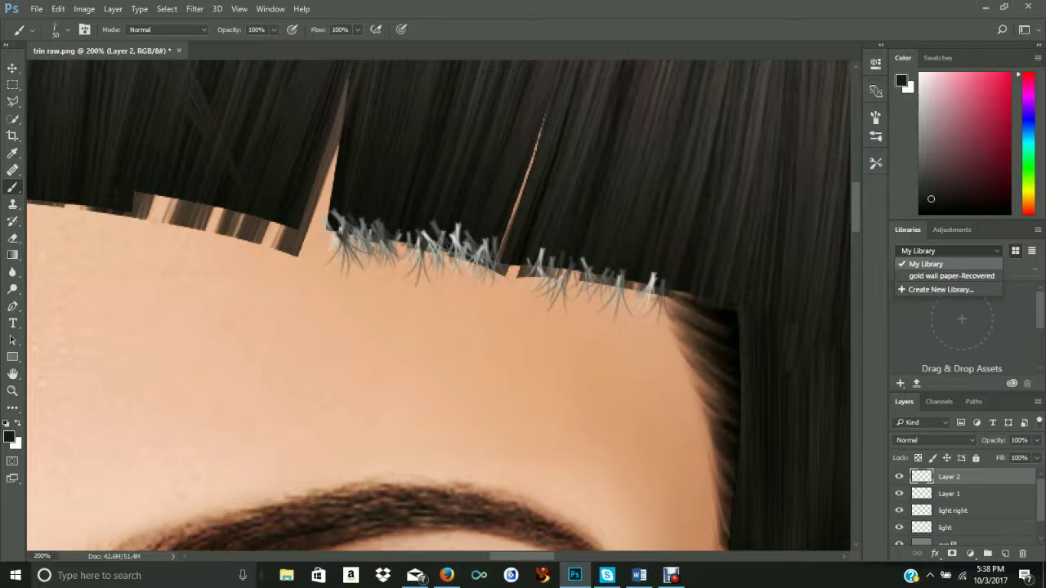
left_click(680, 293)
left_click(701, 296)
left_click(712, 306)
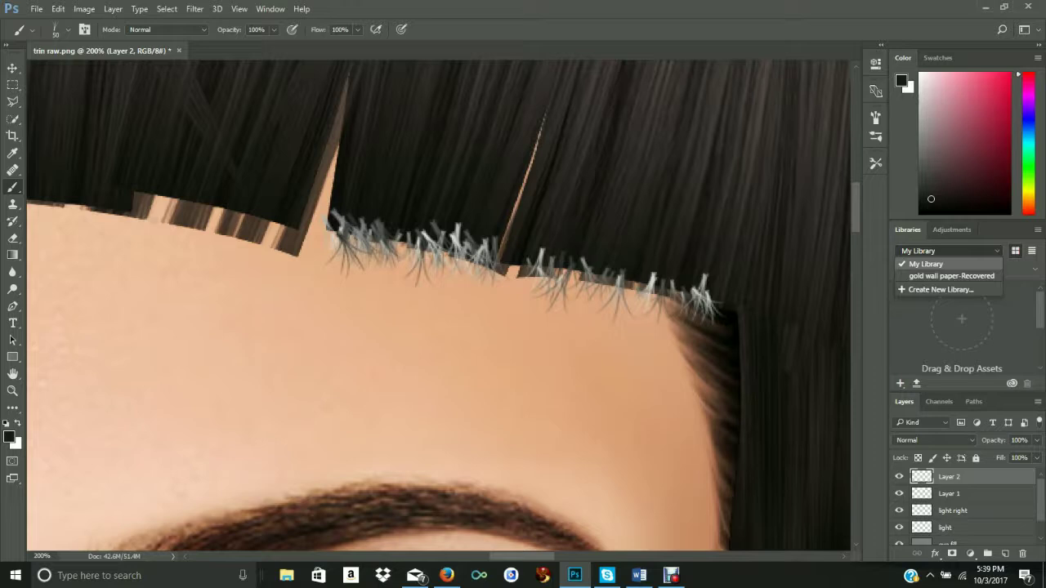
Step: Paint whitish hair strands and clumps along the left hairline to its far-left end
left_click(253, 219)
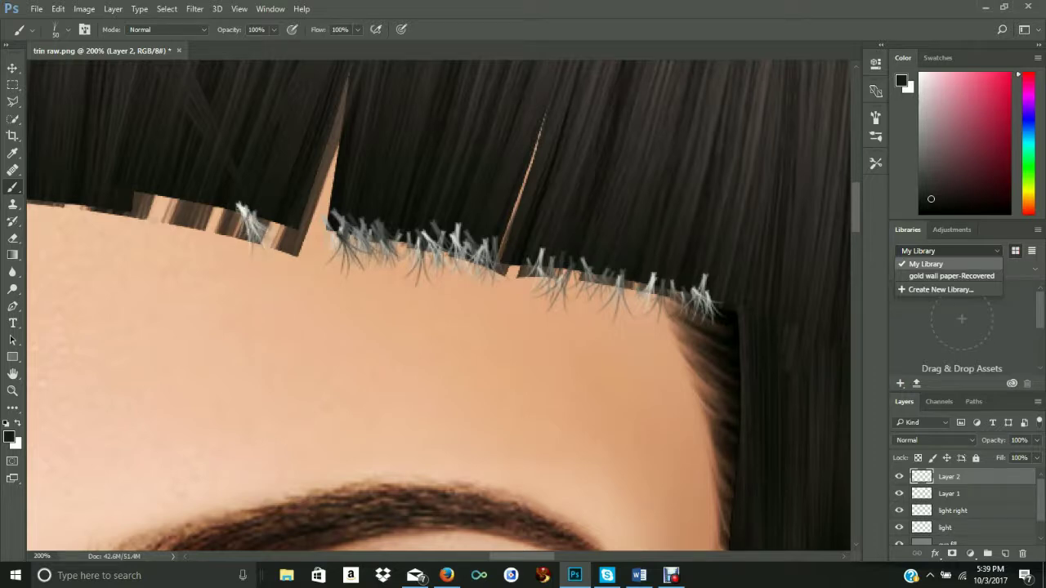
left_click(217, 211)
left_click(186, 206)
left_click(154, 203)
left_click(122, 194)
left_click(100, 192)
left_click(183, 206)
left_click(245, 207)
left_click(261, 223)
left_click(273, 233)
left_click(292, 230)
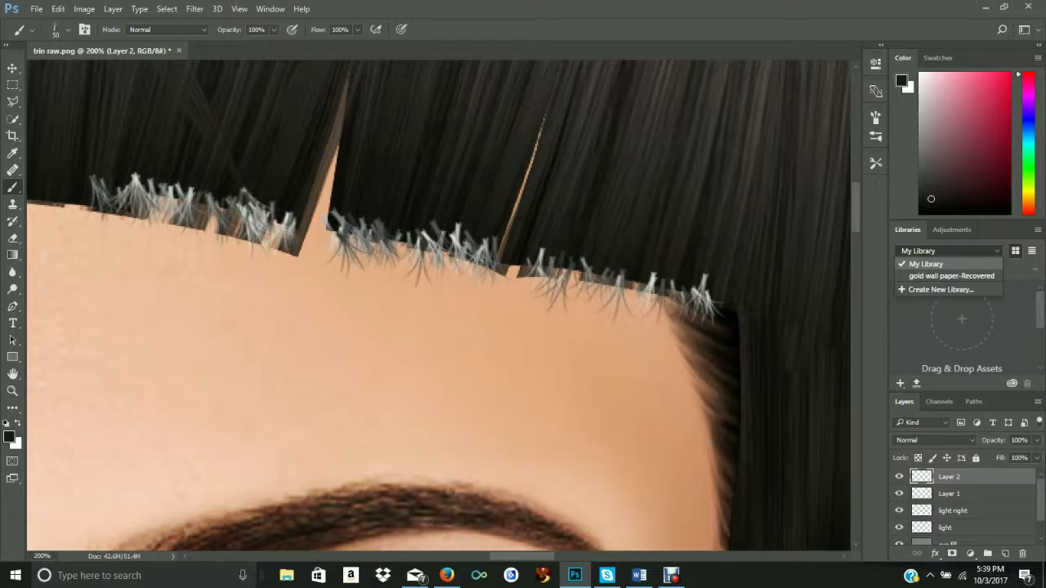
Step: Stamp hair strands along the central fringe edge and its left end
scroll(439, 310, "left", 10)
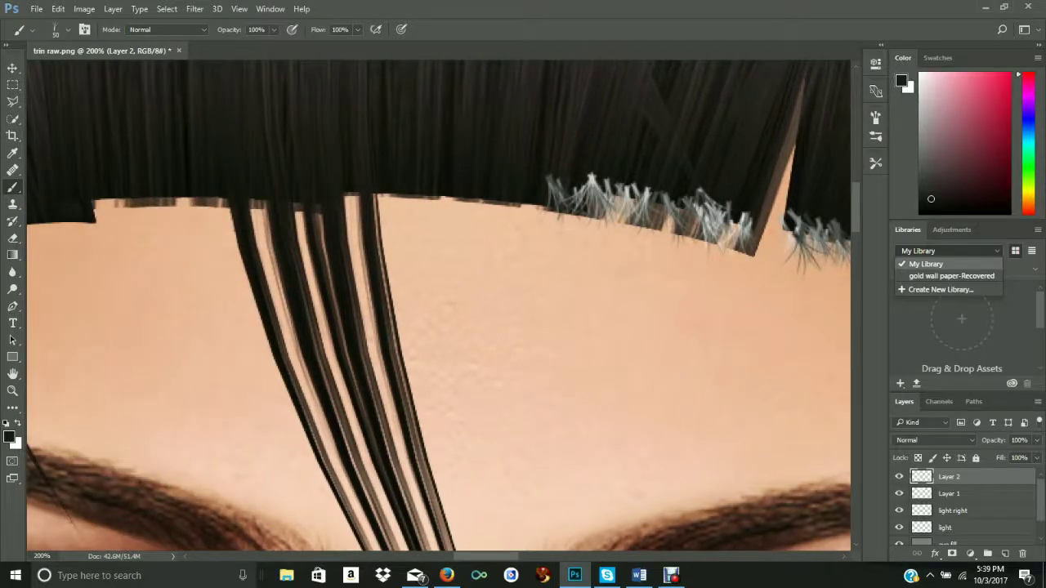
left_click(527, 200)
left_click(501, 195)
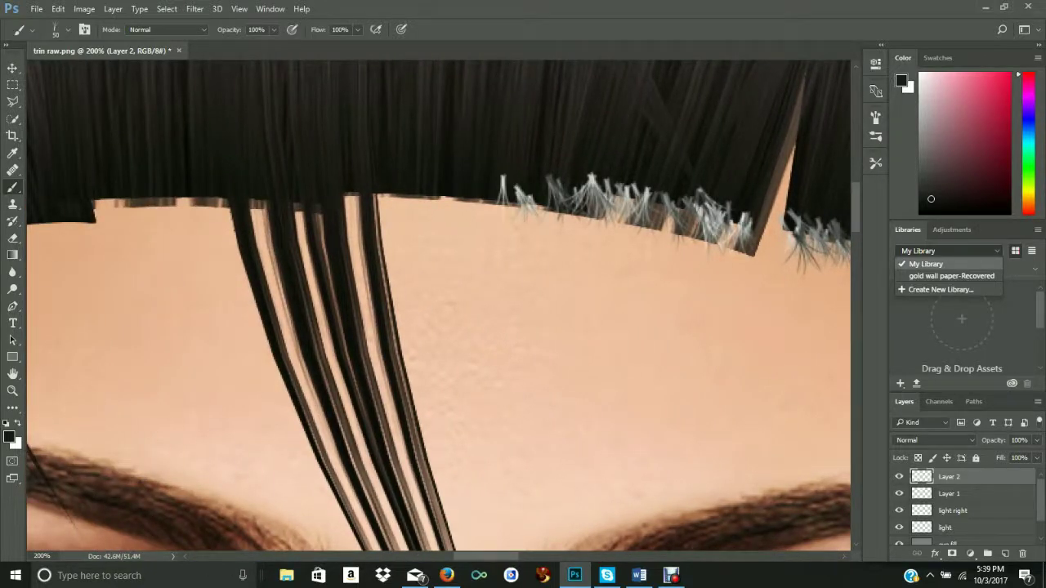
left_click(479, 204)
left_click(457, 200)
left_click(439, 201)
left_click(417, 204)
left_click(395, 193)
left_click(387, 178)
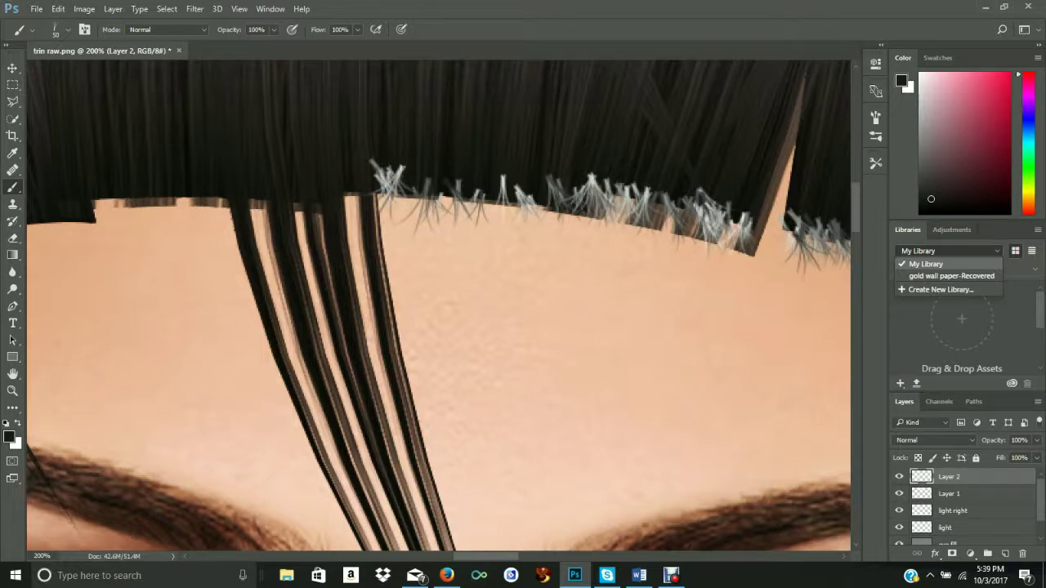
Step: Stamp more hair strands across the left hairline to the far left
left_click(207, 192)
left_click(190, 194)
left_click(166, 188)
left_click(149, 186)
left_click(132, 188)
left_click(115, 196)
left_click(111, 190)
left_click(88, 196)
left_click(82, 194)
left_click(85, 198)
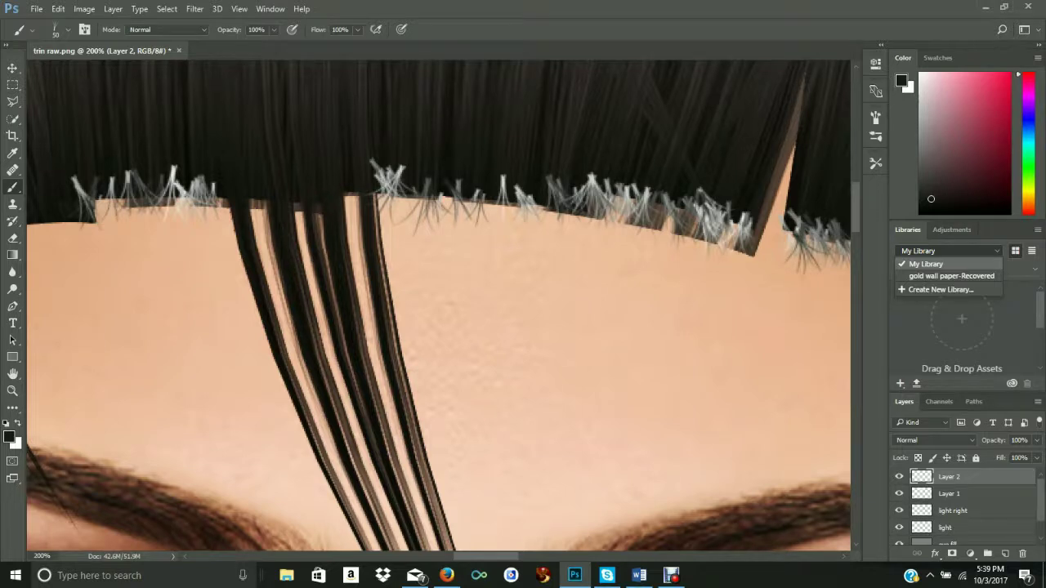
Step: Drag white hair strands leftward along the fringe edge and left hairline
scroll(438, 309, "left", 10)
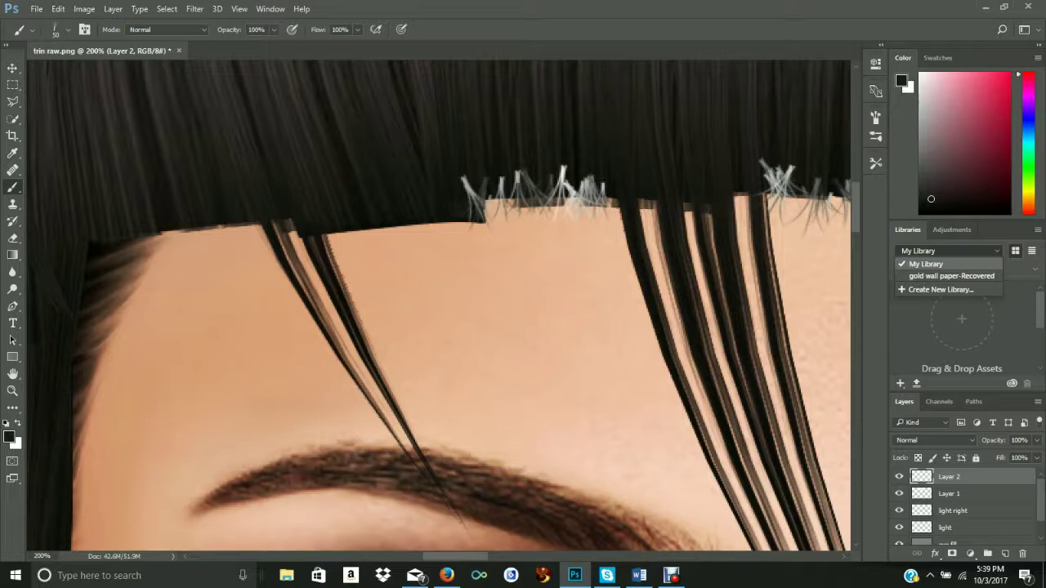
left_click_drag(458, 214, 306, 222)
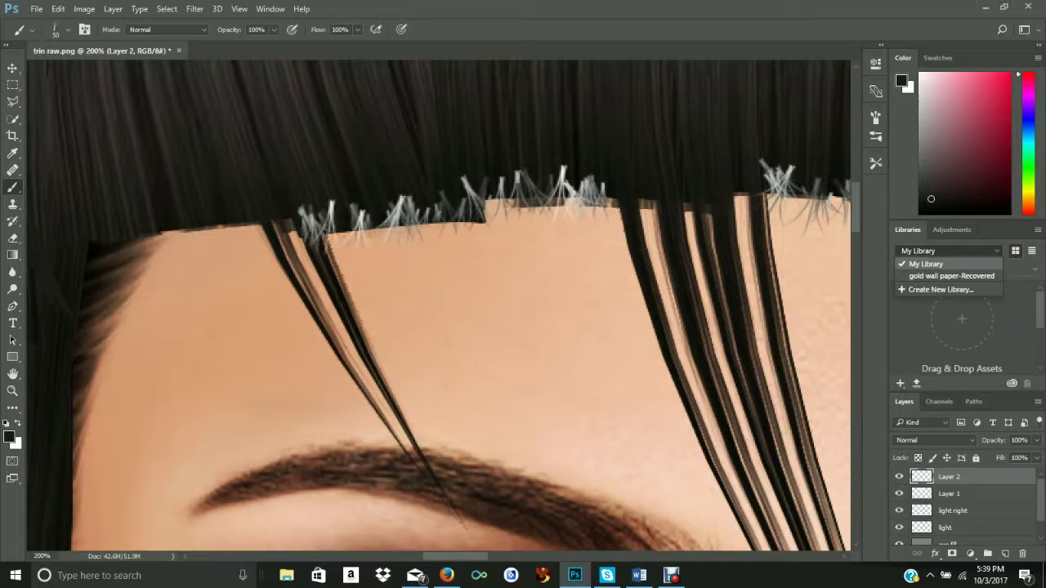
mouse_move(208, 227)
left_mouse_down()
mouse_move(151, 234)
mouse_move(100, 274)
mouse_move(103, 245)
mouse_move(155, 245)
left_mouse_up()
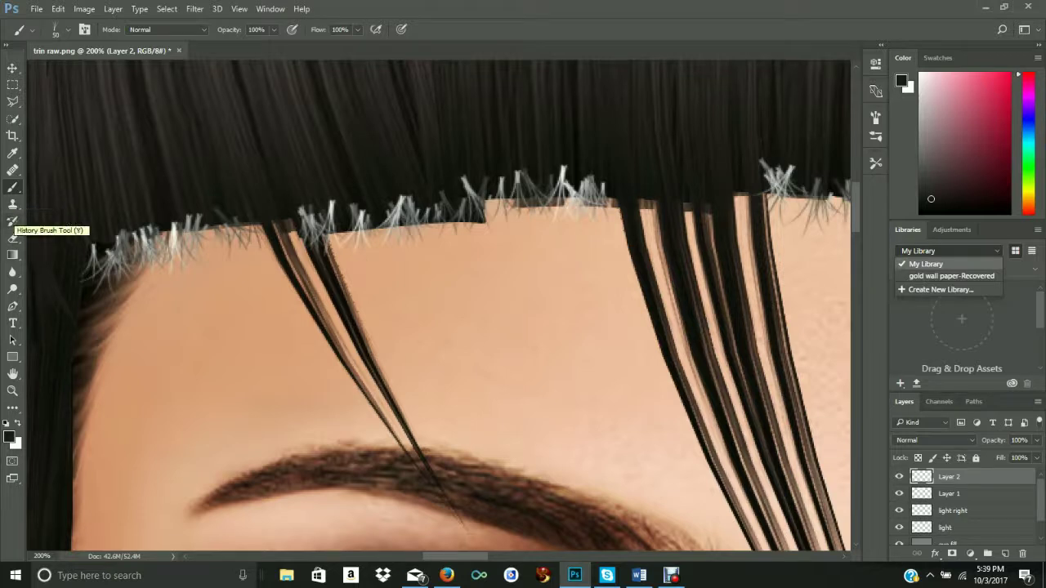
left_click(12, 237)
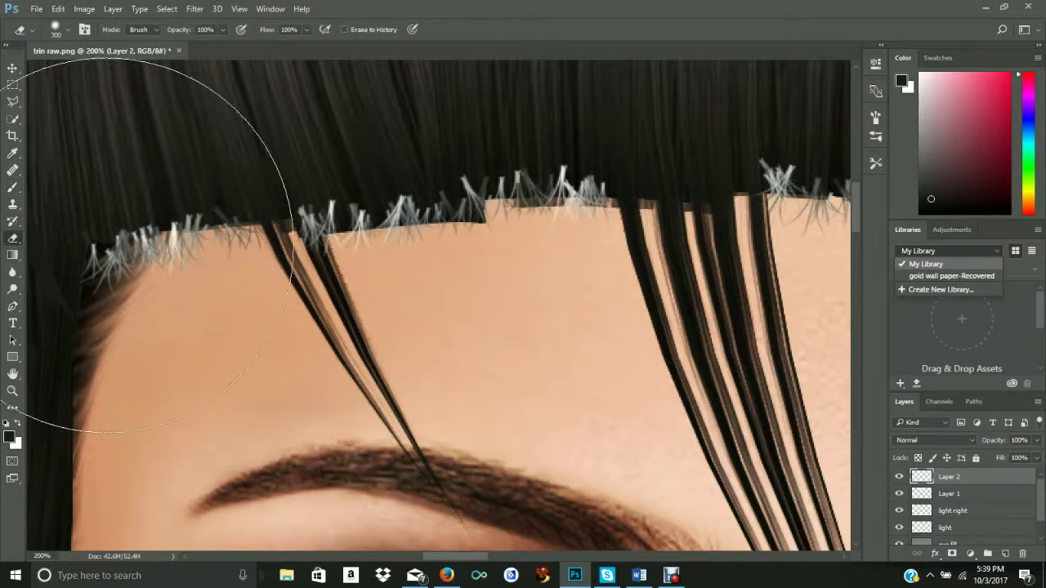
Step: Shrink the eraser to about 25 px and erase unwanted white wisps along the fringe
key("bracketleft")
key("bracketleft")
key("bracketleft")
key("bracketleft")
key("bracketleft")
key("bracketleft")
key("bracketleft")
key("bracketleft")
key("bracketleft")
key("bracketleft")
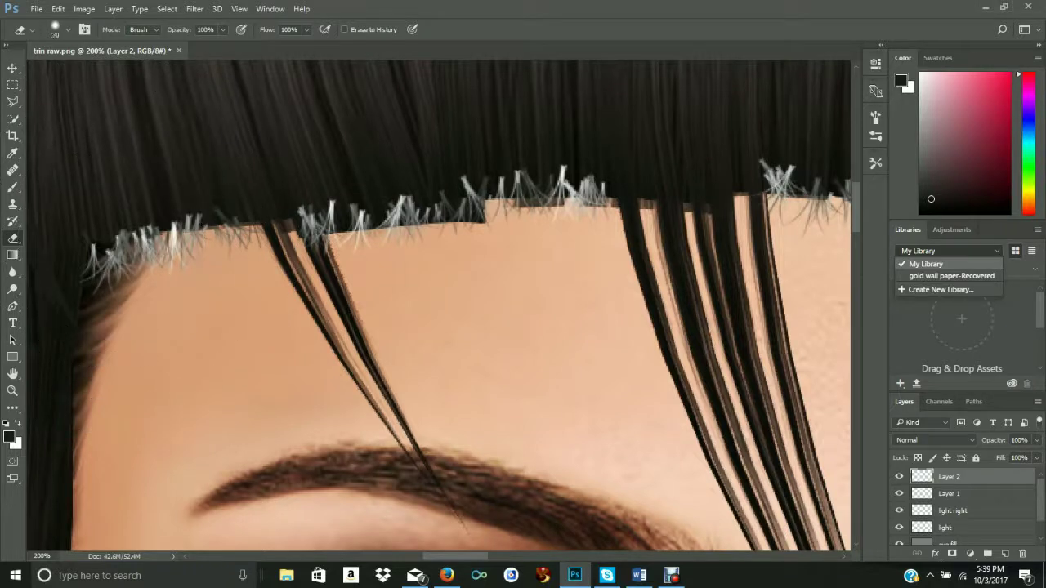
key("bracketleft")
key("bracketleft")
left_click(308, 219)
left_click(312, 239)
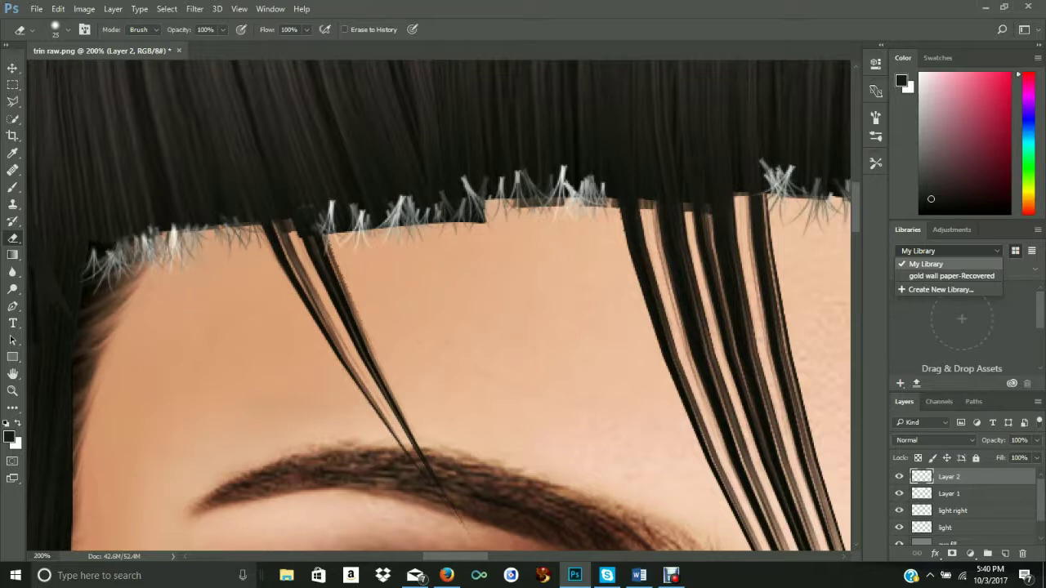
left_click(331, 205)
left_click(360, 210)
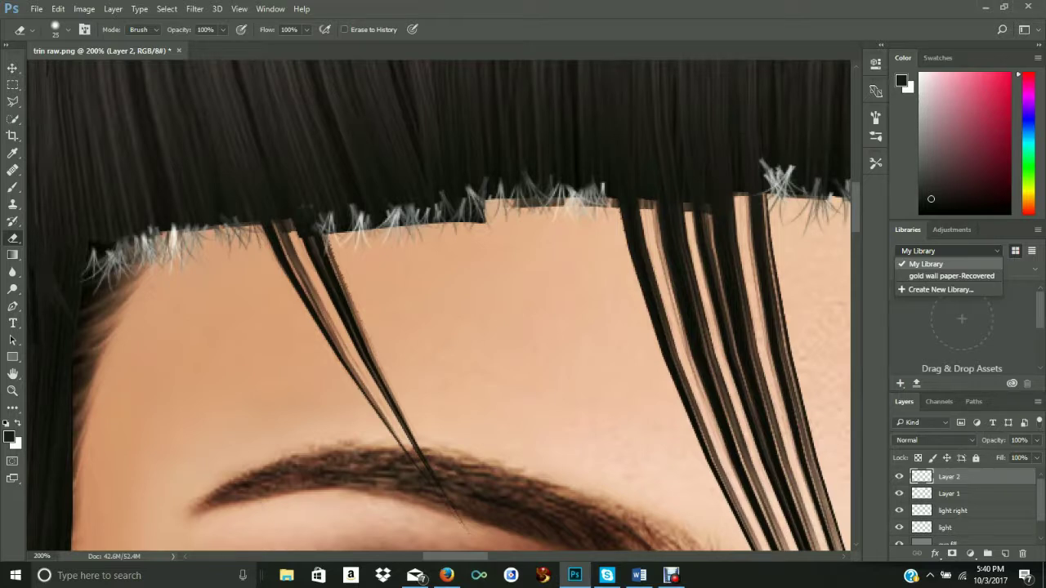
scroll(438, 311, "right", 5)
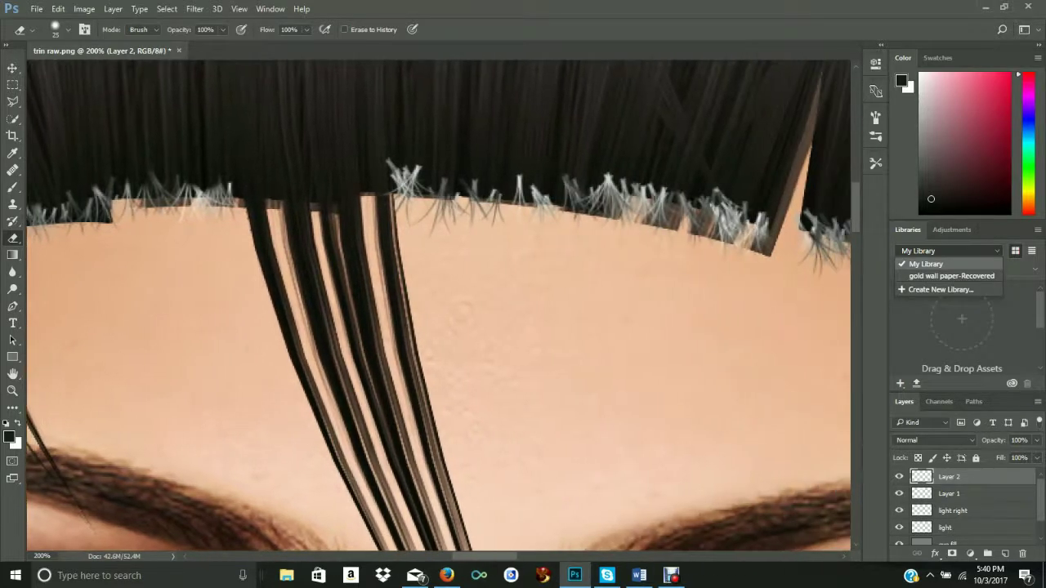
Step: Erase white strands above the loose locks and leftover fragments along the fringe
left_click(398, 169)
left_click(412, 173)
left_click(405, 180)
left_click(400, 181)
left_click(445, 182)
left_click(474, 182)
left_click(475, 184)
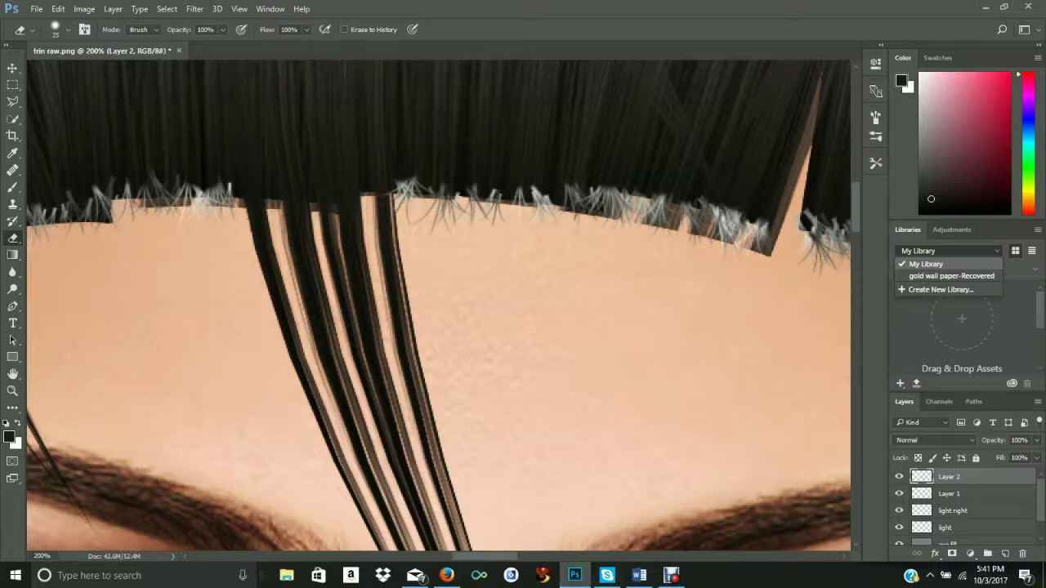
scroll(439, 306, "right", 8)
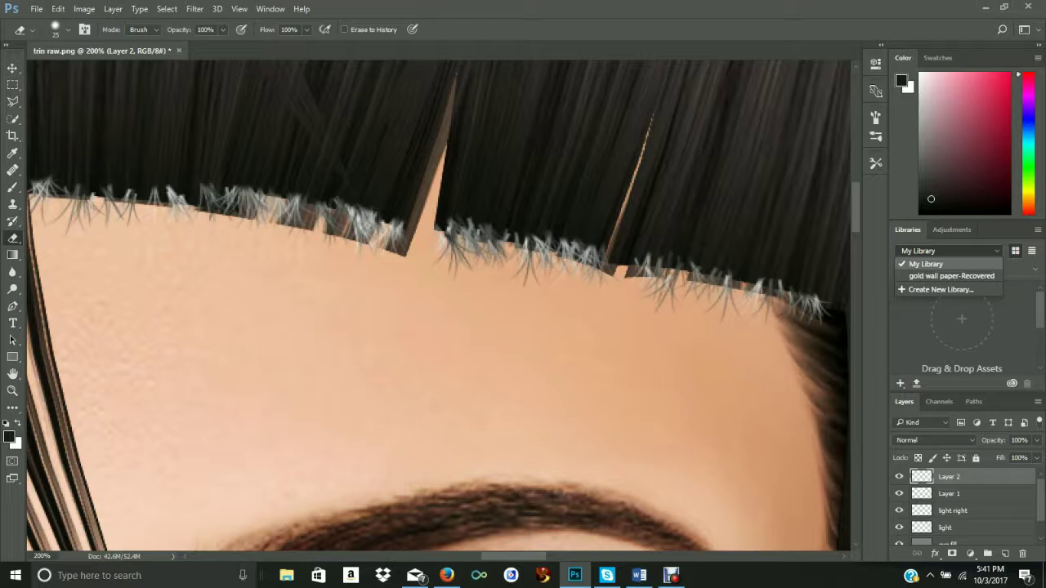
key("alt+e")
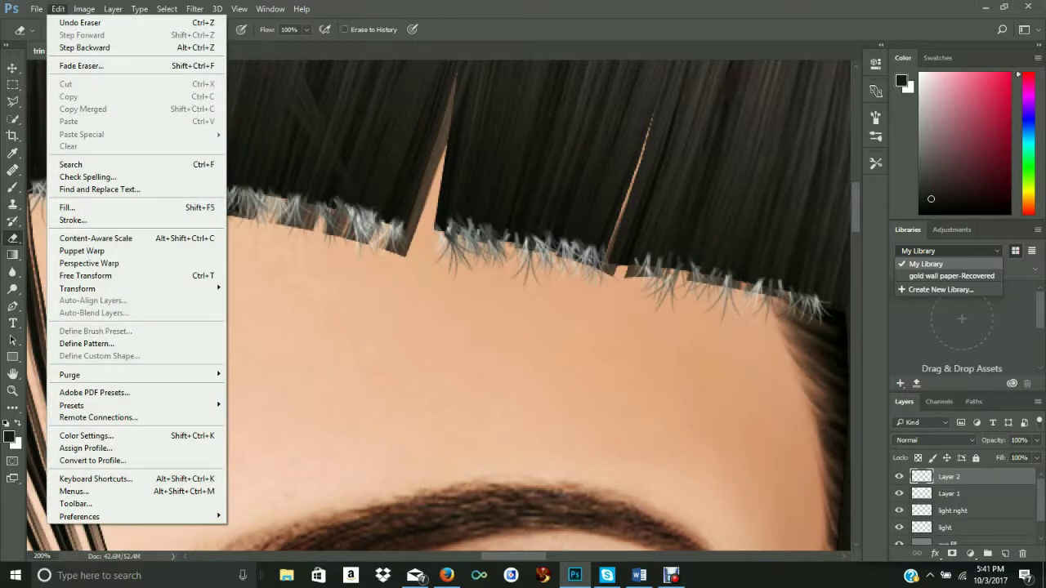
Step: Darken Layer 2's hair wisps with Hue/Saturation Lightness -78
key("Right")
key("Down")
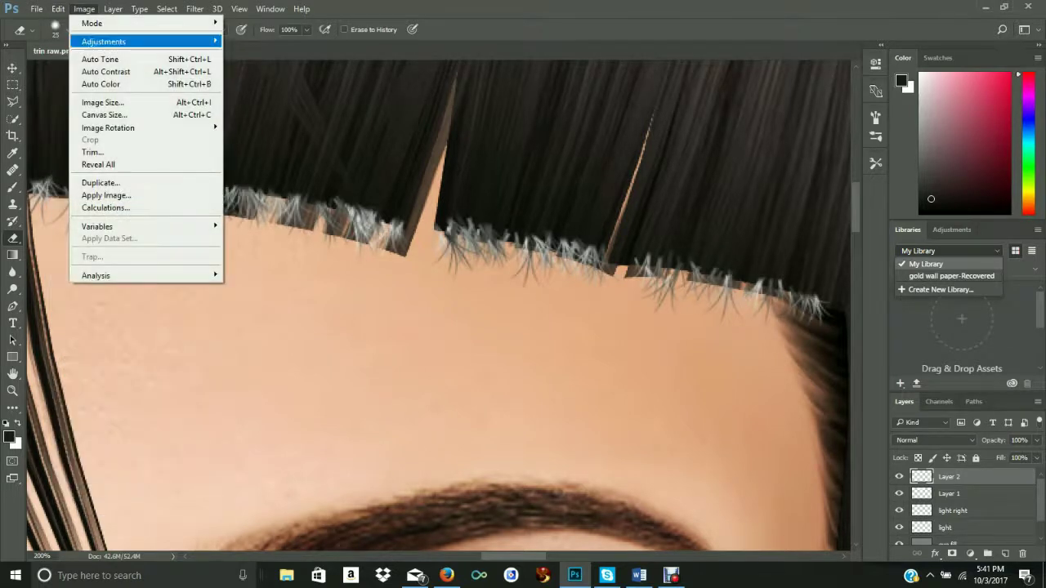
key("Right")
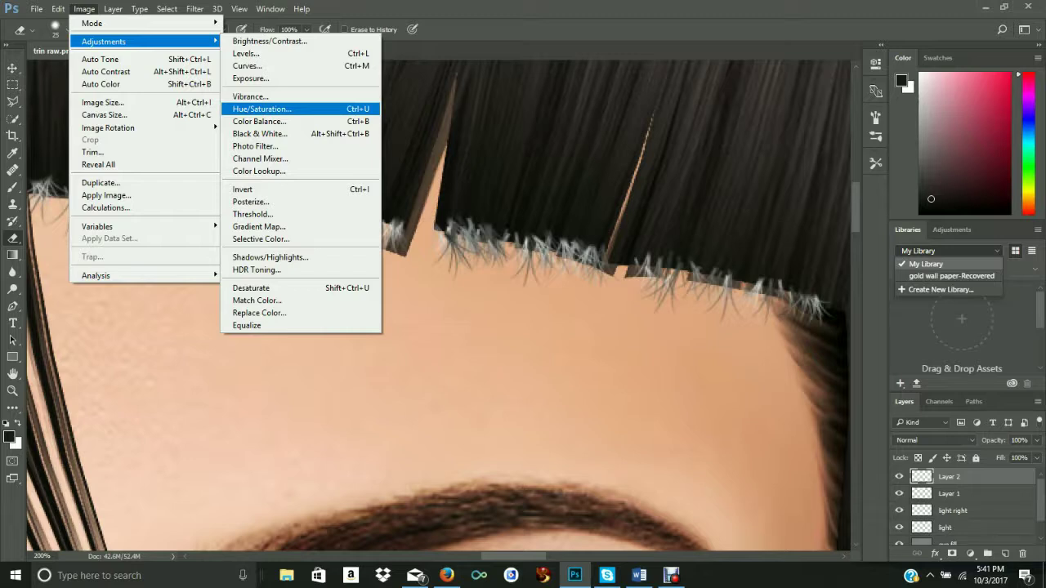
key("Return")
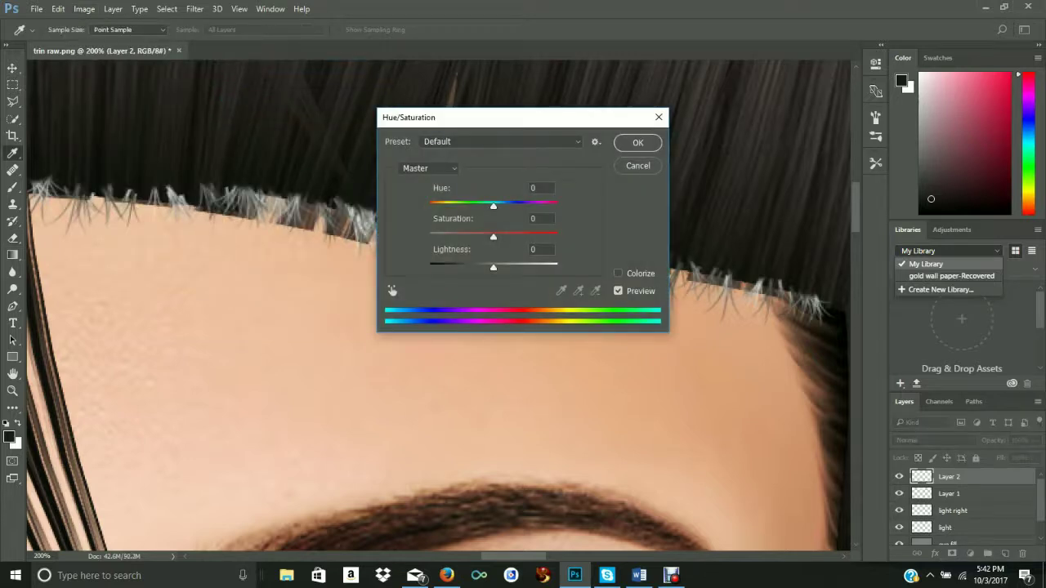
left_click_drag(493, 267, 450, 267)
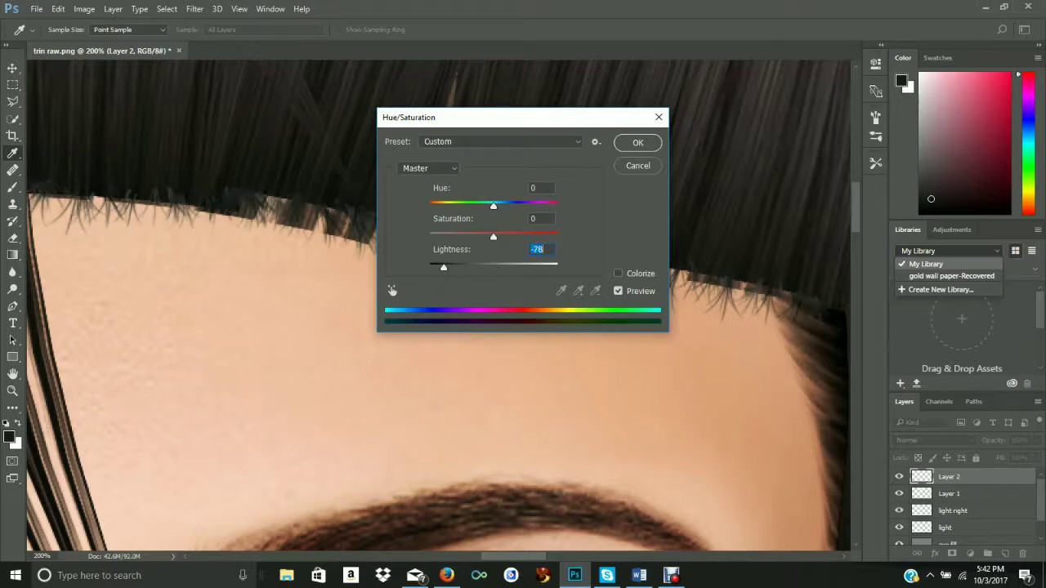
key("Return")
key("e")
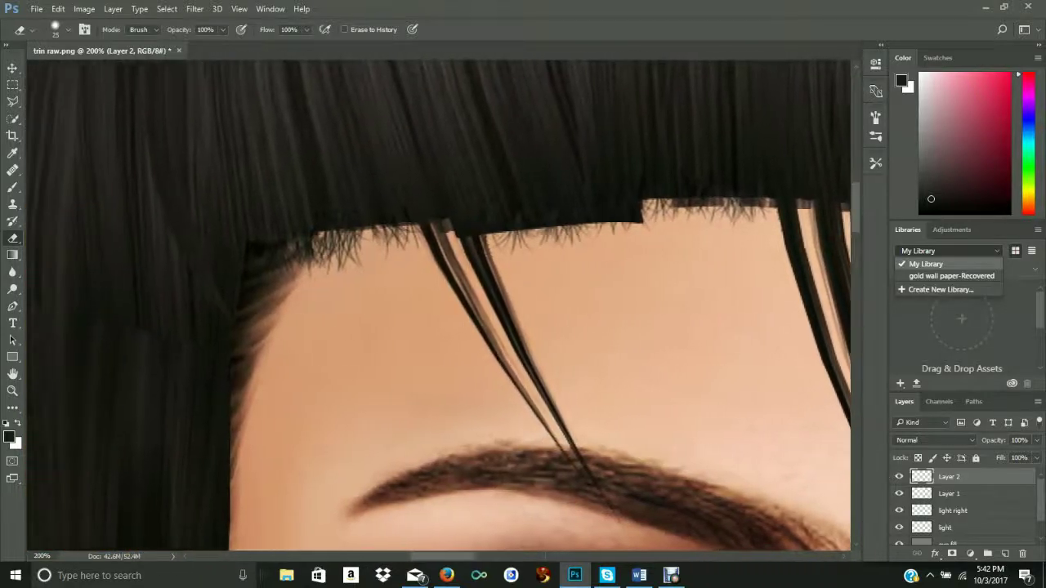
Step: Fit the portrait on screen, then zoom in on the eyes to 100%
mouse_move(416, 575)
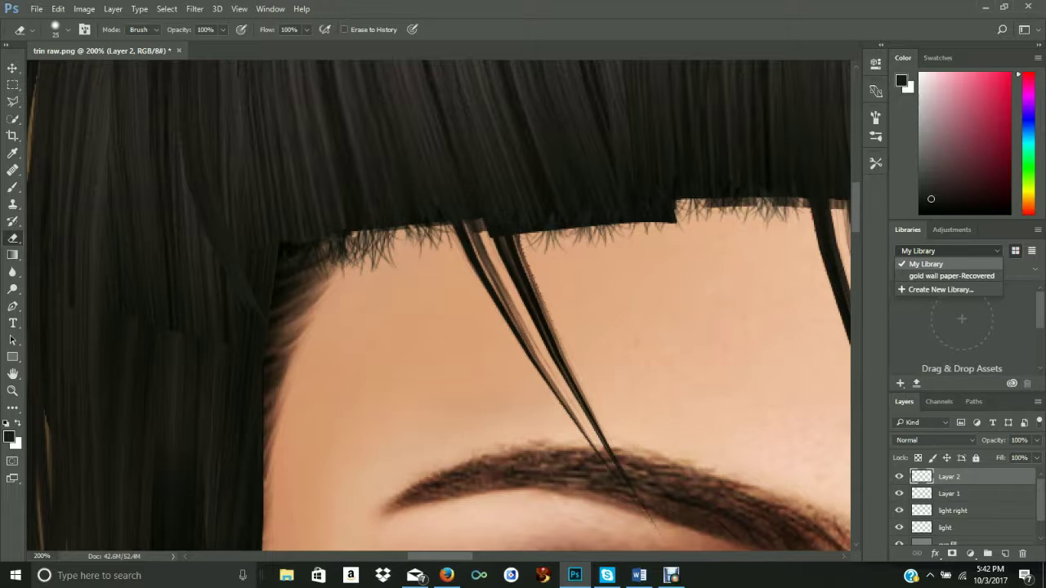
key("z")
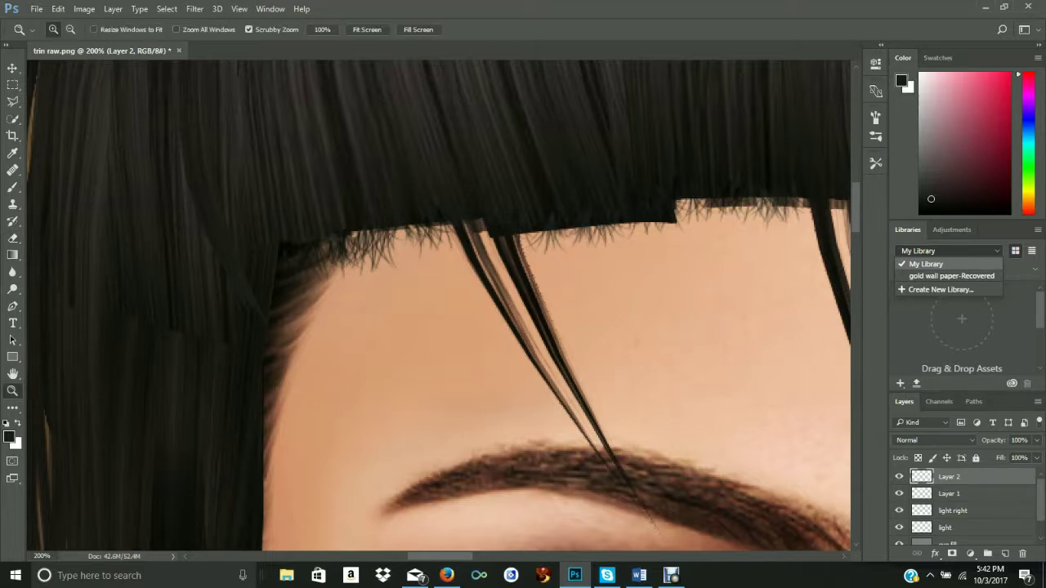
left_click(367, 30)
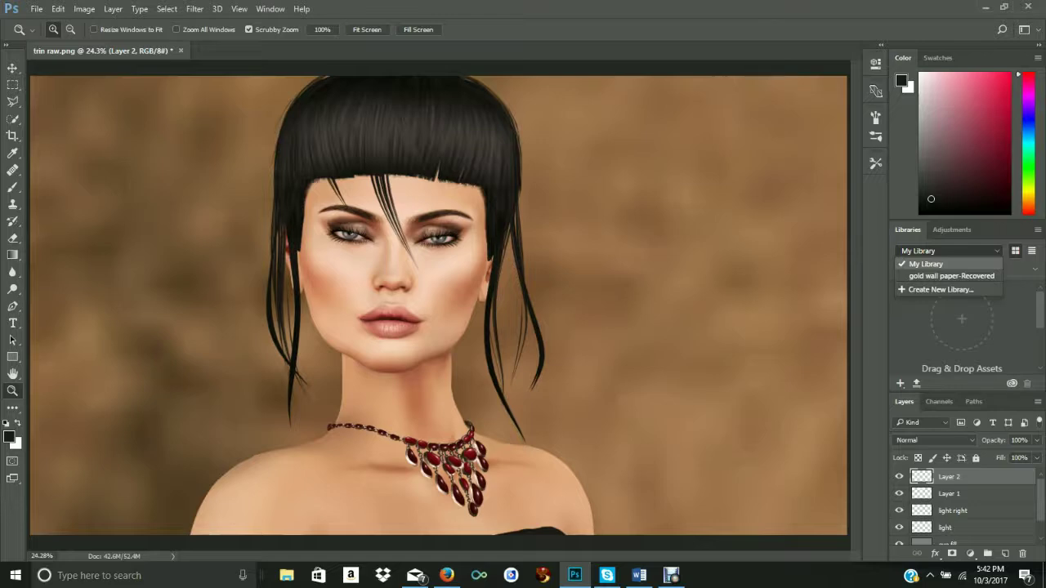
double_click(448, 10)
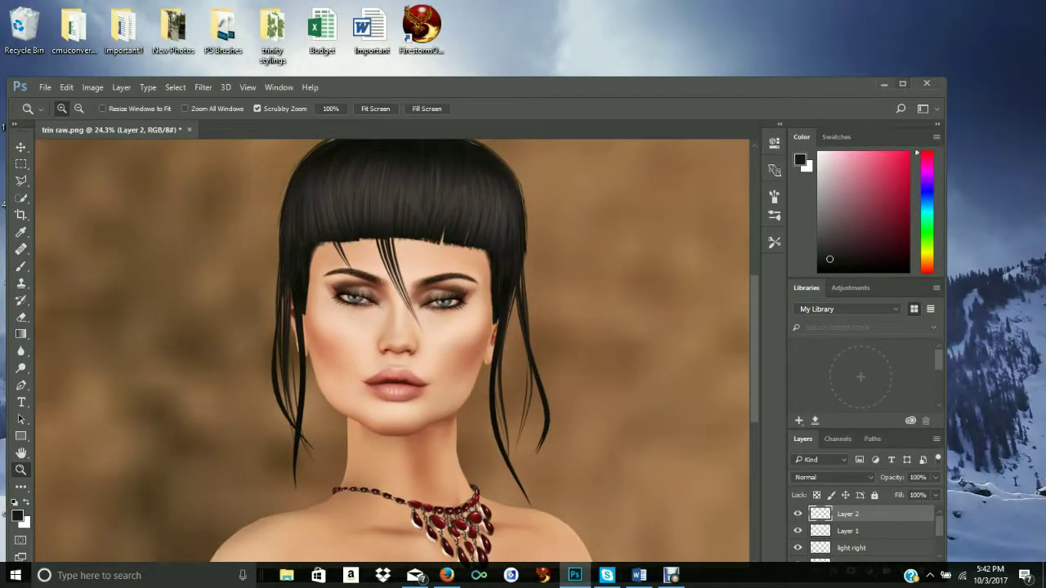
left_click(901, 83)
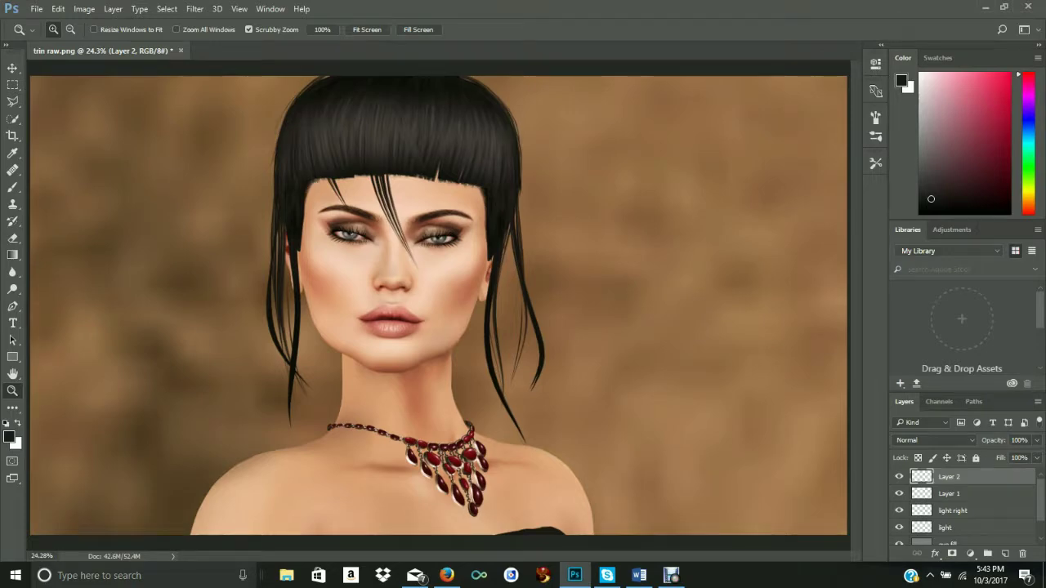
key("ctrl+plus")
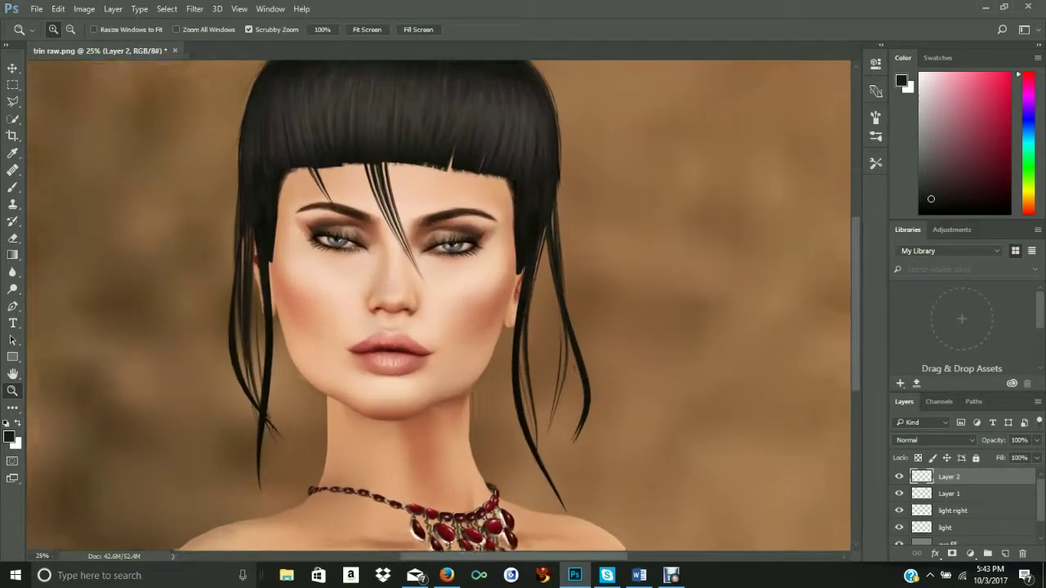
key("ctrl+plus")
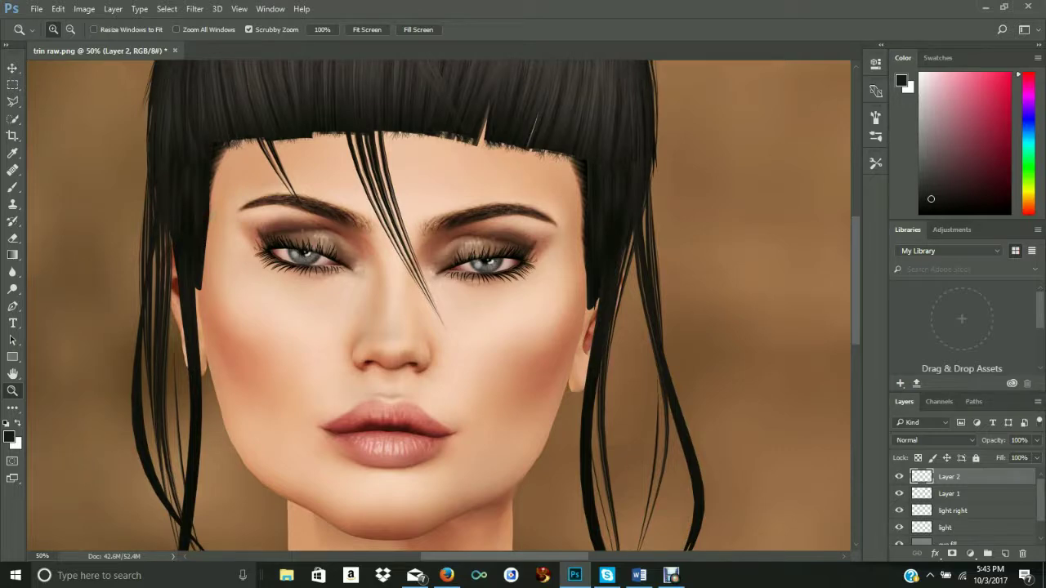
left_click(347, 182)
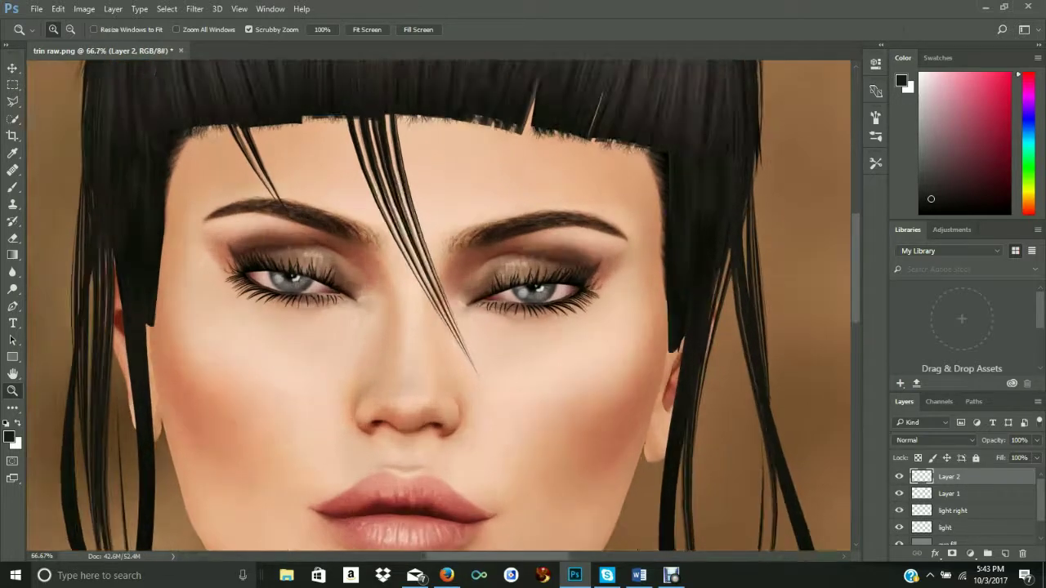
left_click(337, 183)
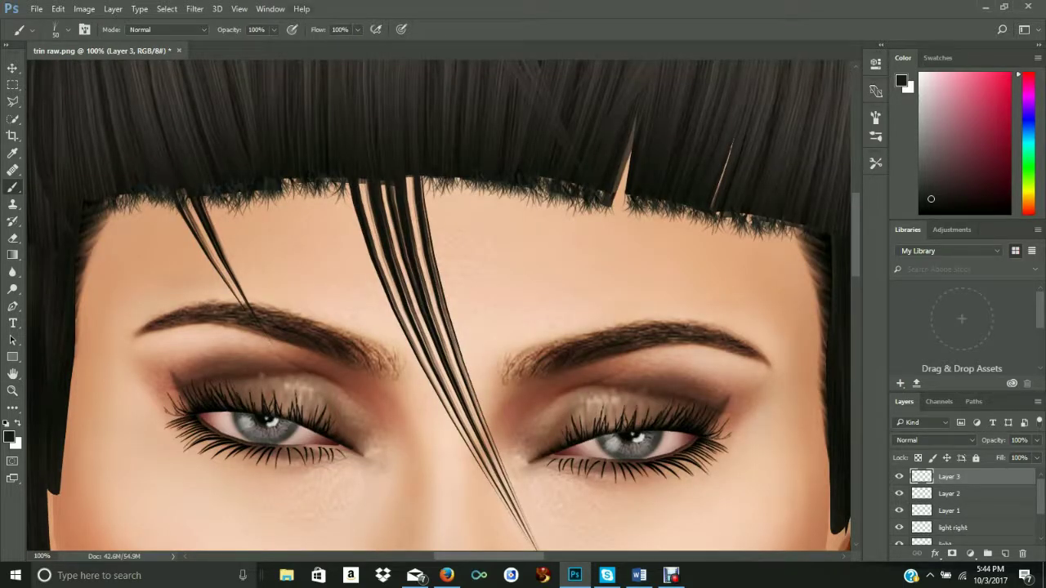
Step: Paint light strands along the bangs' lower edge, undoing the last stroke
key("alt+e")
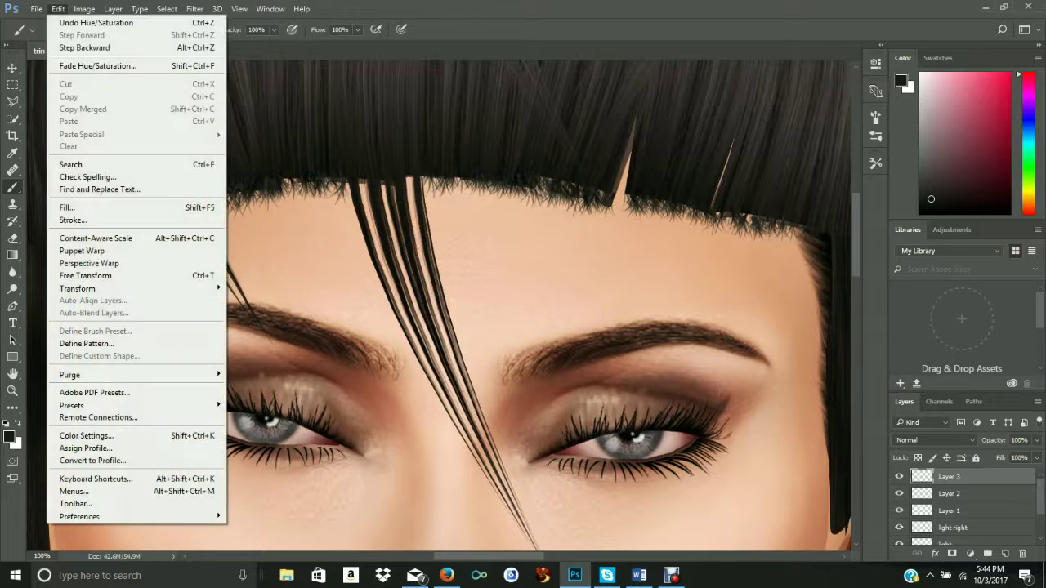
key("Escape")
key("Escape")
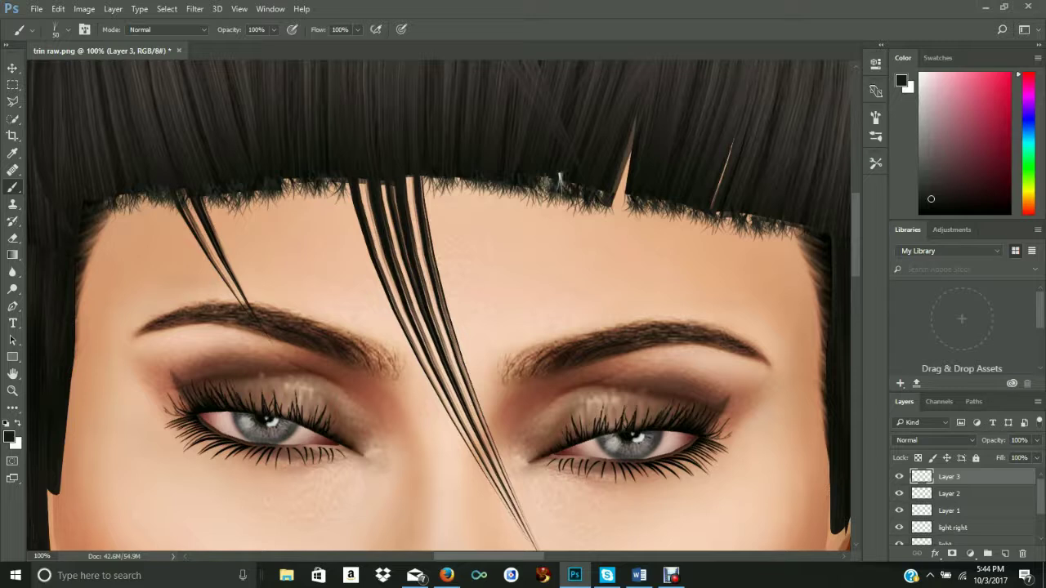
mouse_move(599, 191)
left_mouse_down()
mouse_move(611, 205)
mouse_move(596, 200)
left_mouse_up()
mouse_move(748, 214)
left_mouse_down()
mouse_move(727, 230)
mouse_move(711, 224)
mouse_move(759, 235)
mouse_move(777, 222)
left_mouse_up()
left_click_drag(787, 210, 780, 232)
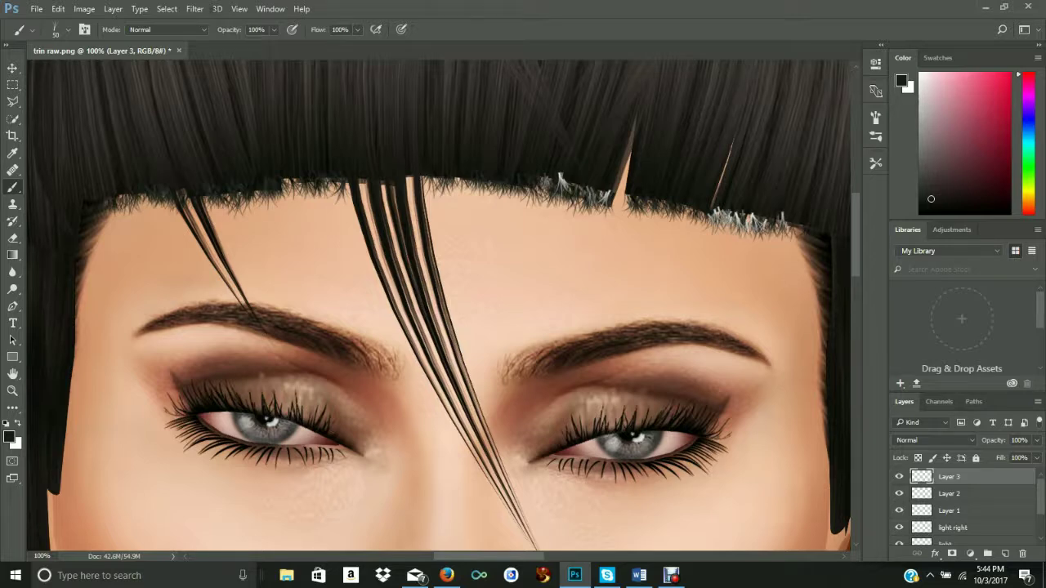
left_click(58, 8)
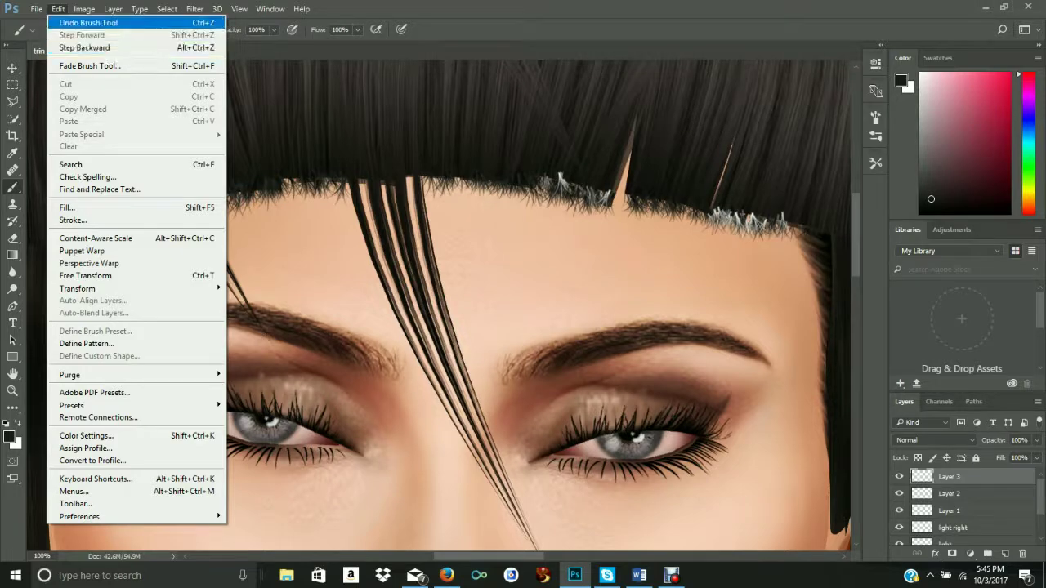
left_click(88, 22)
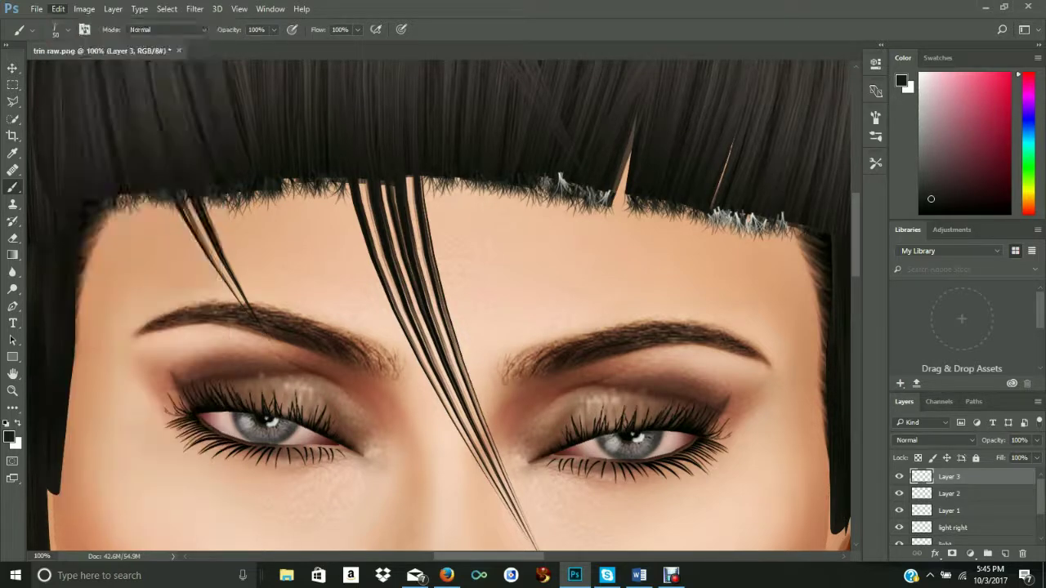
Step: Darken the new strands with Hue/Saturation Lightness -76
left_click(84, 8)
mouse_move(131, 41)
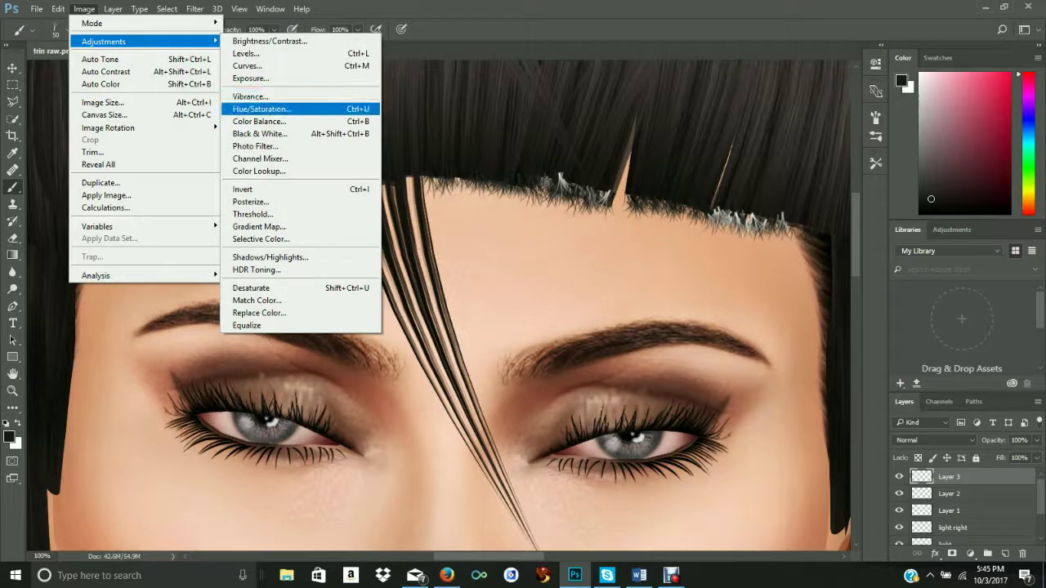
left_click(261, 109)
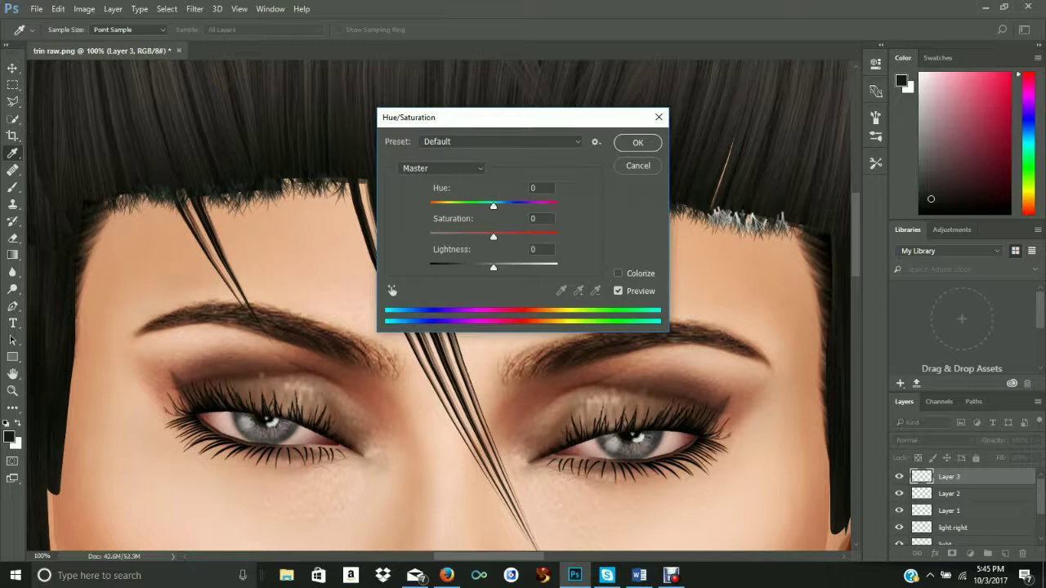
type("-76")
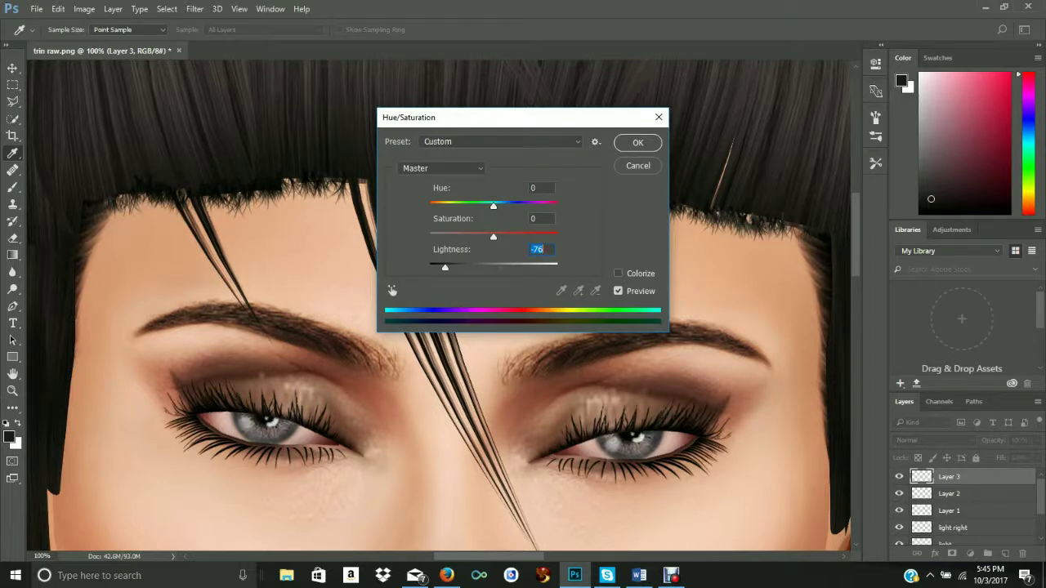
key("Return")
key("b")
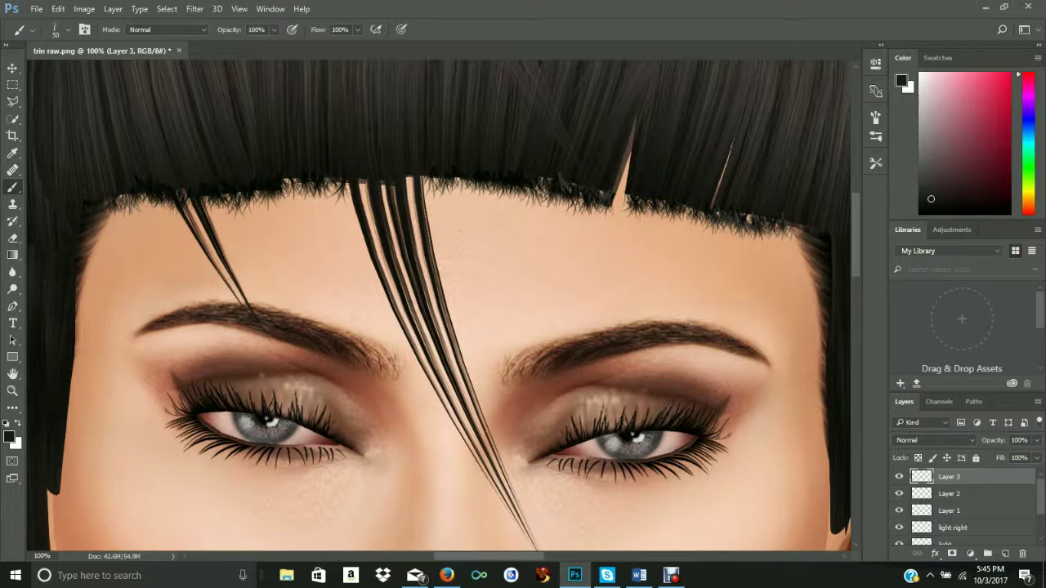
Step: Step backward four times to remove the white flecks, then add an empty Layer 4
key("alt+e")
key("Down")
key("Down")
key("Up")
key("Up")
key("Down")
key("Return")
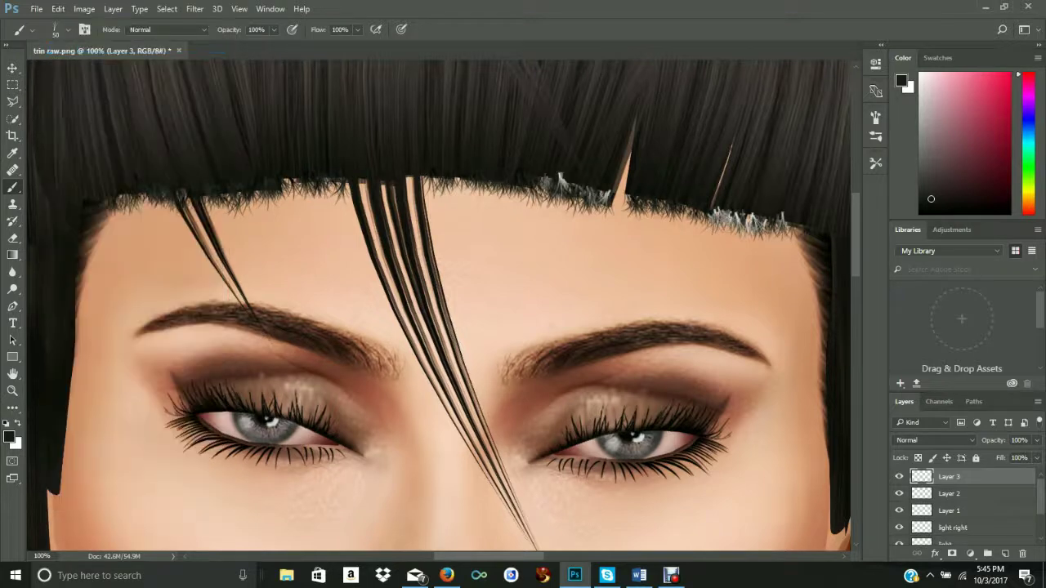
key("alt+e")
key("Down")
key("Down")
key("Down")
key("Up")
key("Return")
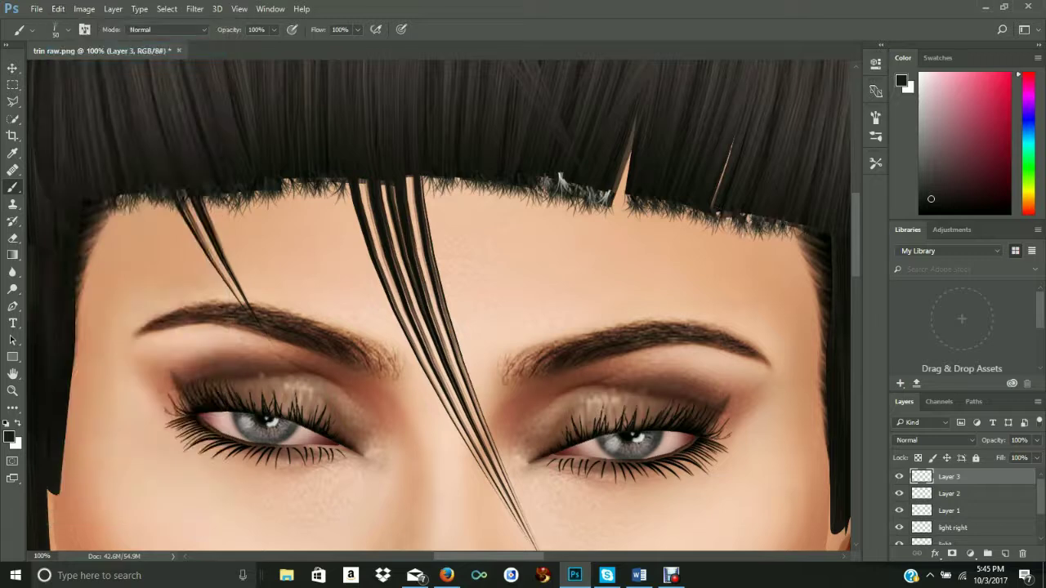
key("alt+e")
key("Down")
key("Down")
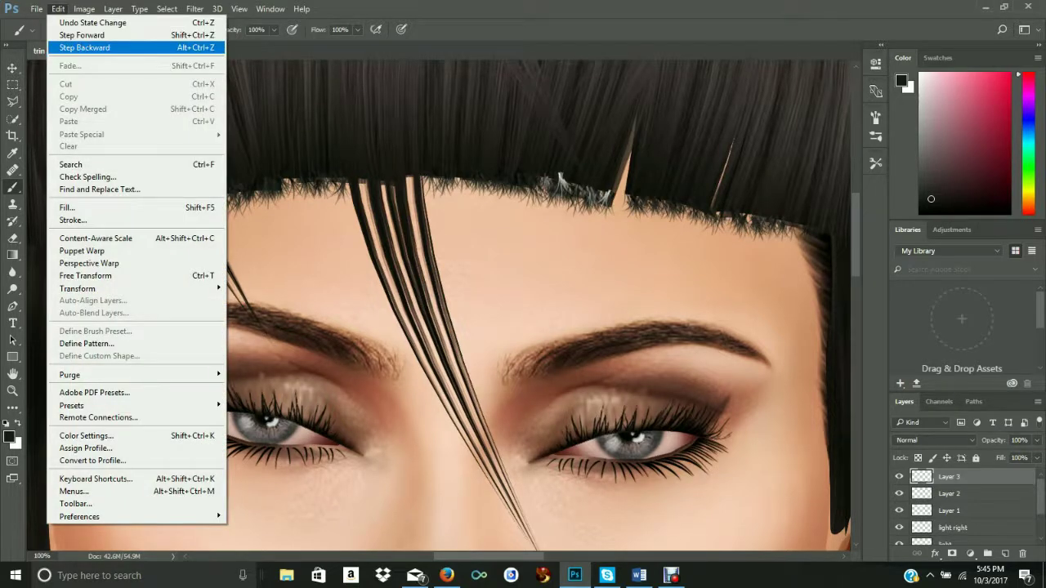
key("Return")
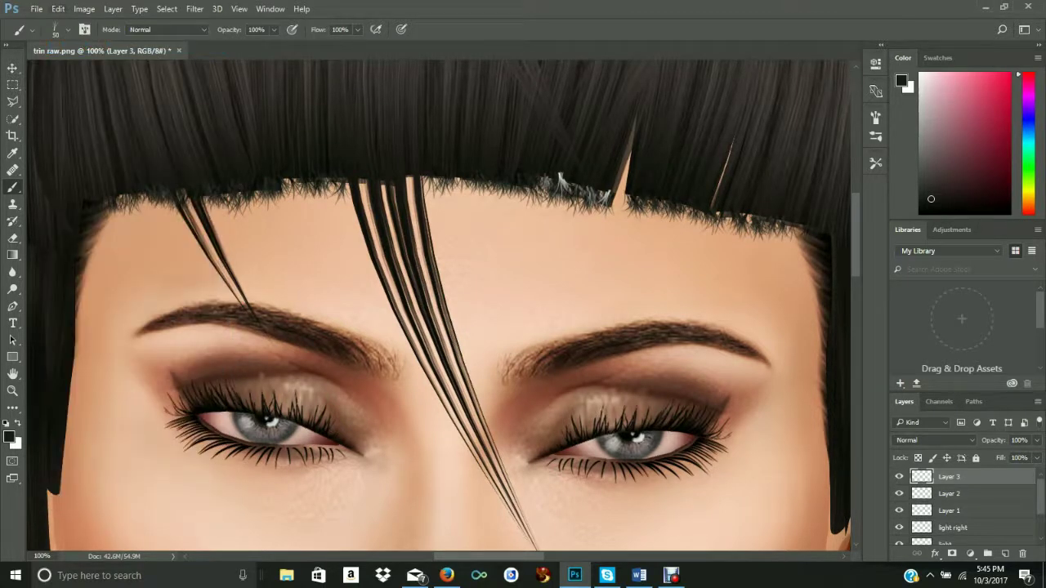
key("alt+e")
key("Down")
key("Down")
key("Return")
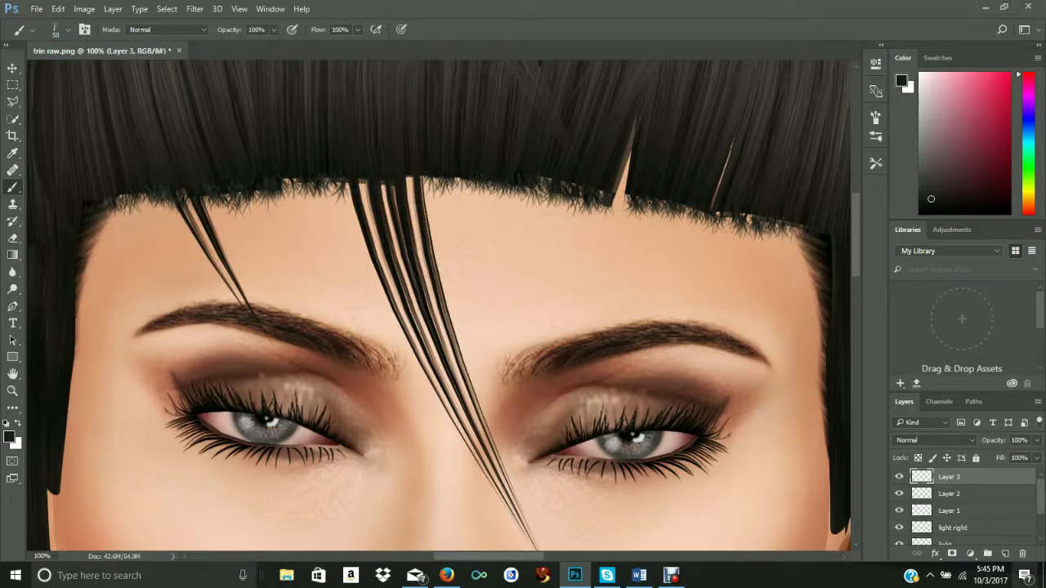
key("ctrl+shift+alt+n")
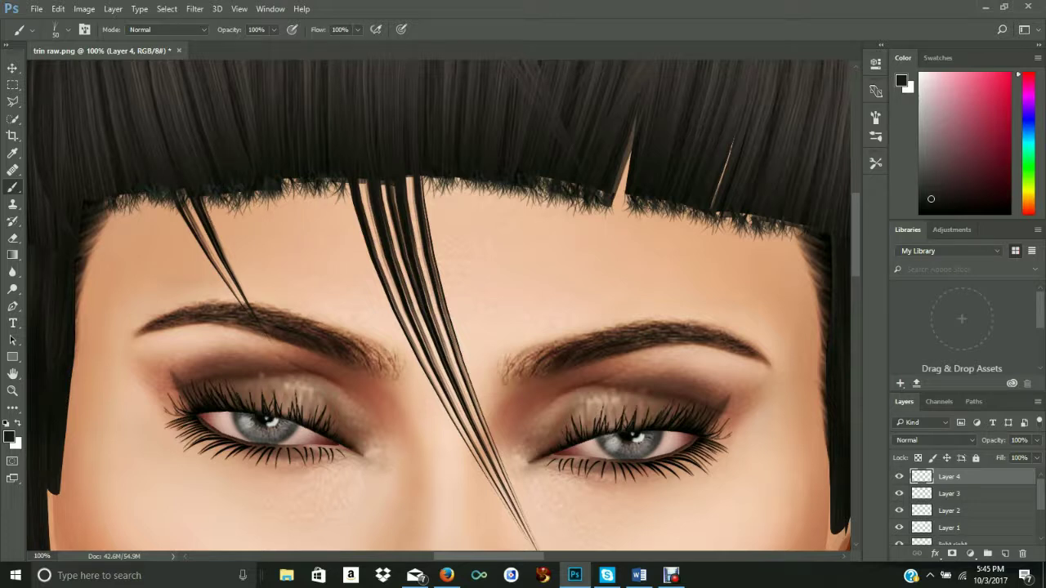
Step: Paint light strands along the fringe on Layer 4 and darken them with Lightness -73
left_click_drag(756, 212, 722, 217)
mouse_move(612, 195)
left_mouse_down()
mouse_move(543, 189)
mouse_move(504, 169)
mouse_move(436, 171)
left_mouse_up()
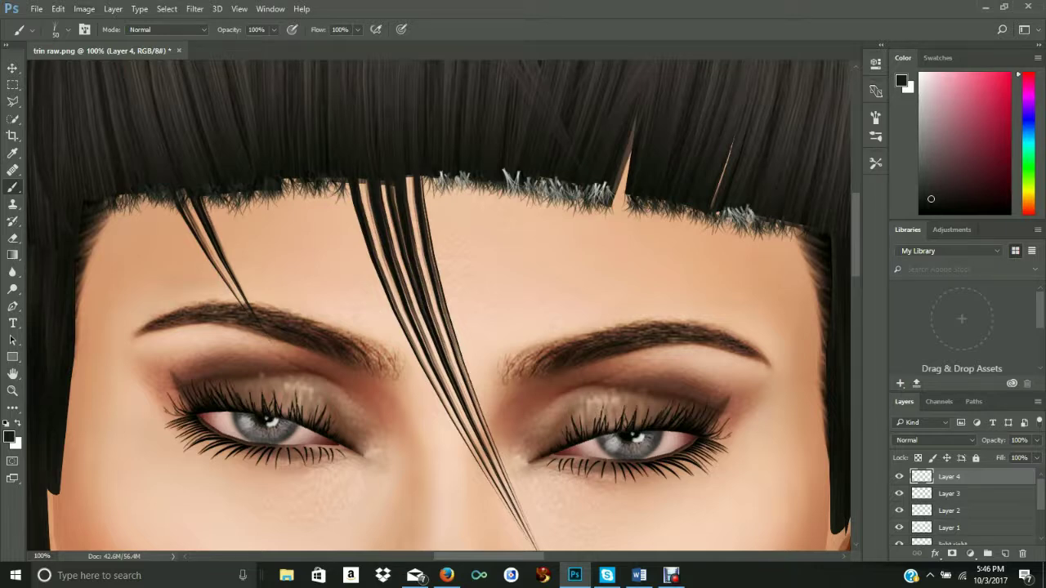
left_click(58, 8)
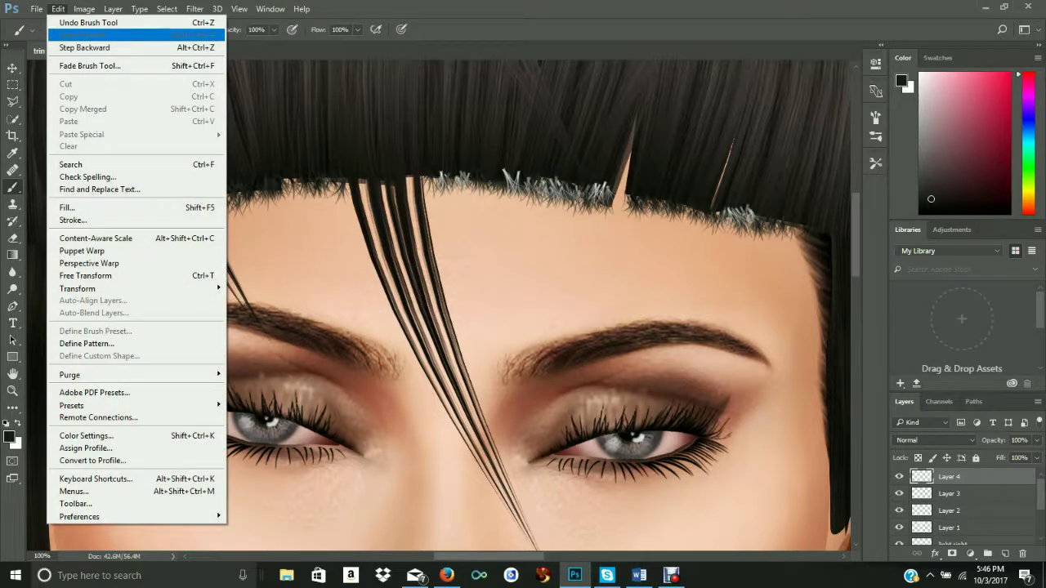
left_click(58, 8)
left_click(58, 9)
mouse_move(84, 9)
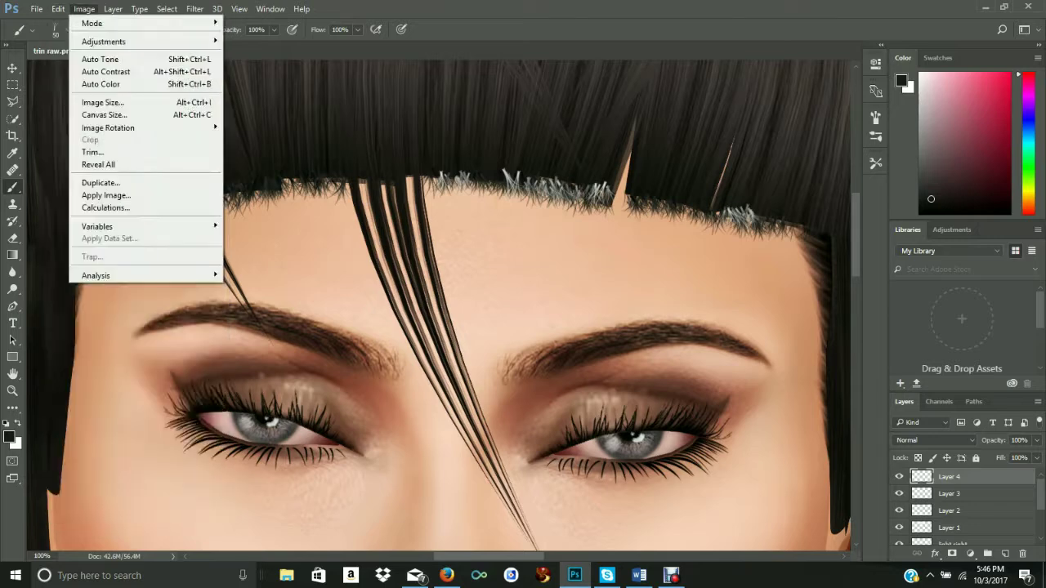
mouse_move(104, 41)
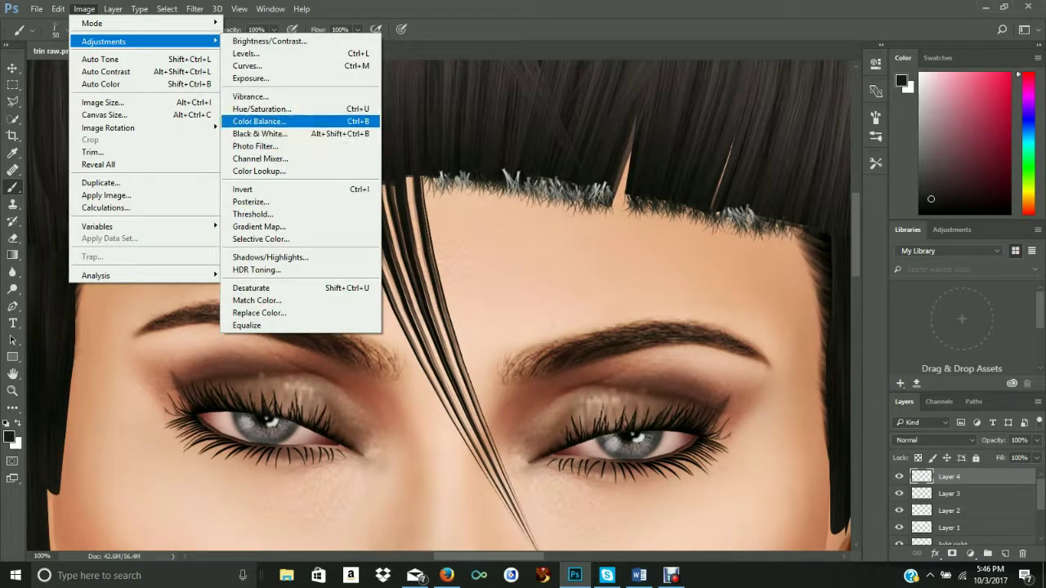
key("Return")
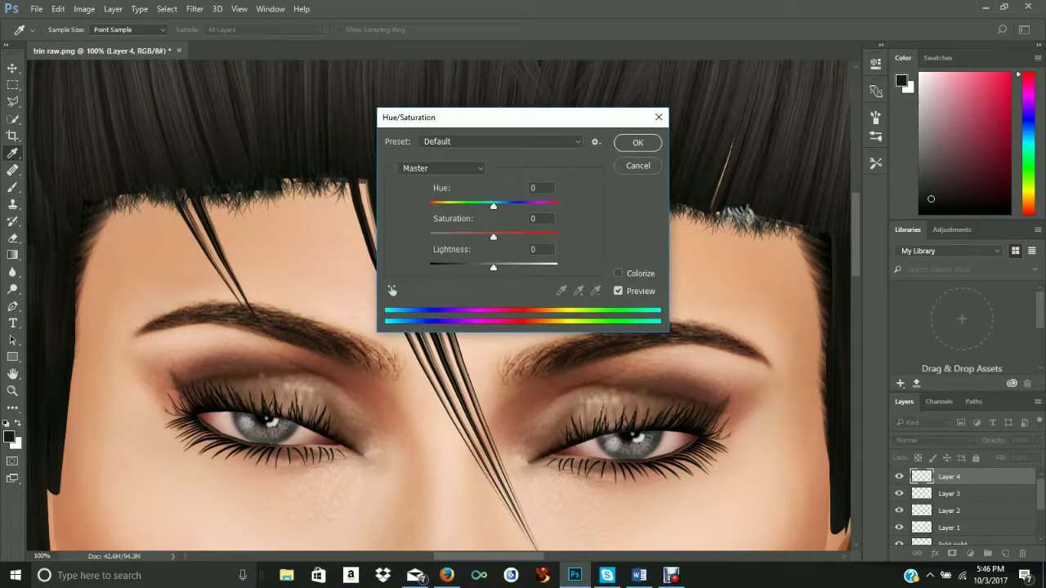
left_click_drag(493, 267, 446, 267)
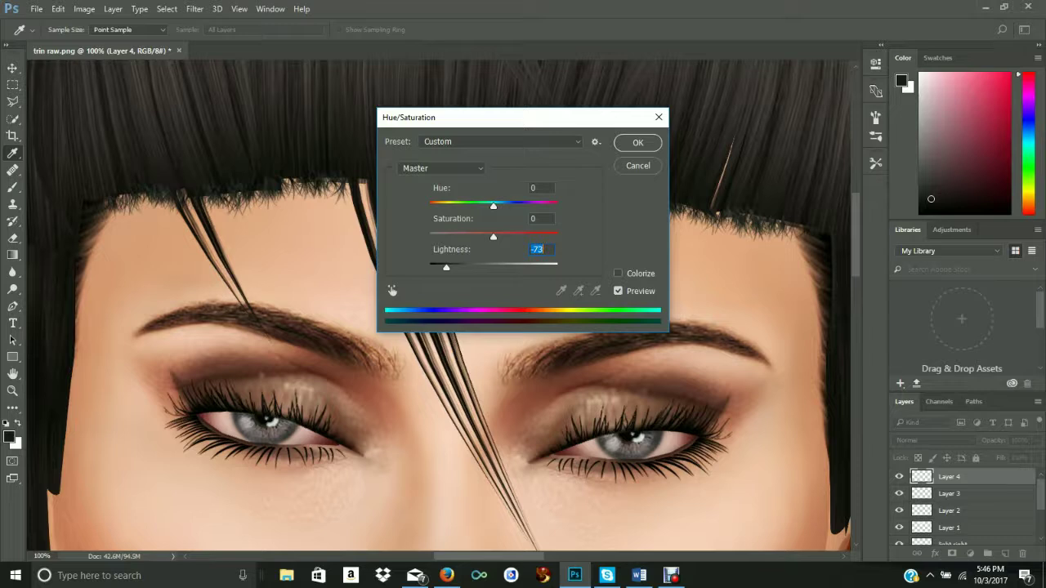
key("Return")
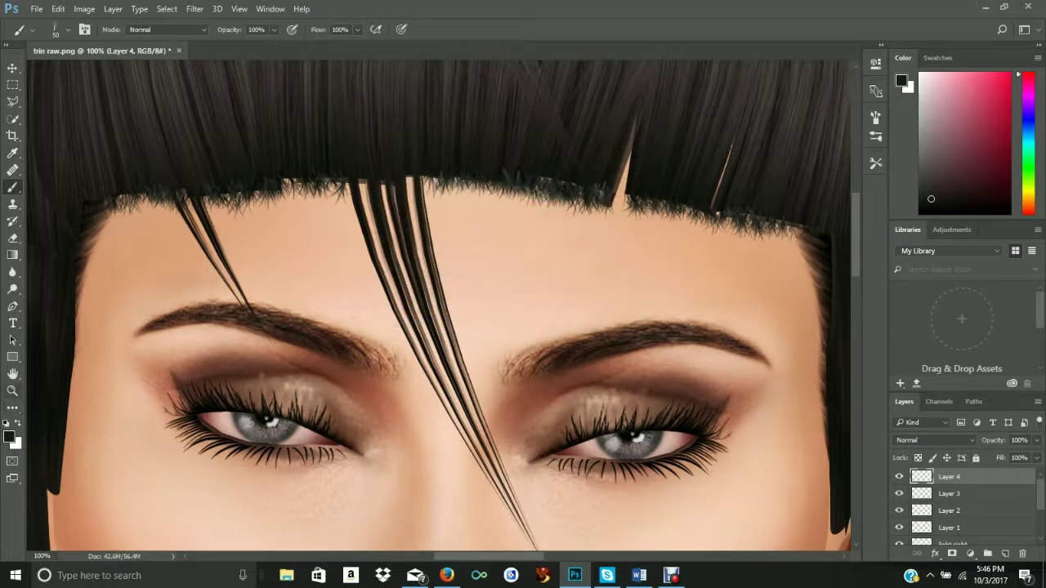
left_click(12, 391)
Step: Fit the portrait, zoom in on the ear and shoulder, and select the Healing Brush
left_click(366, 29)
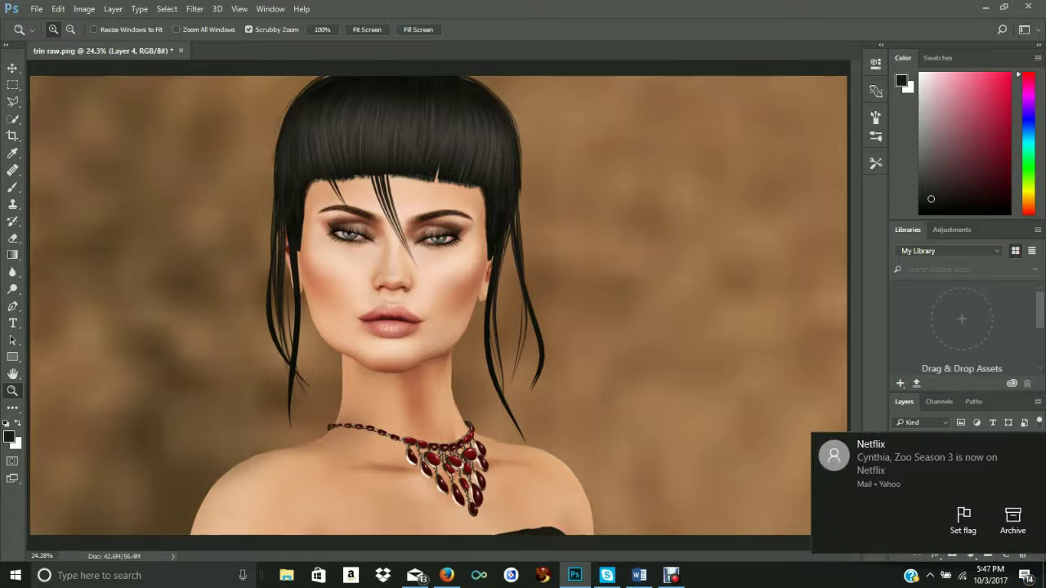
key("ctrl+plus")
key("ctrl+plus")
key("ctrl+plus")
key("ctrl+plus")
key("ctrl+plus")
key("ctrl+plus")
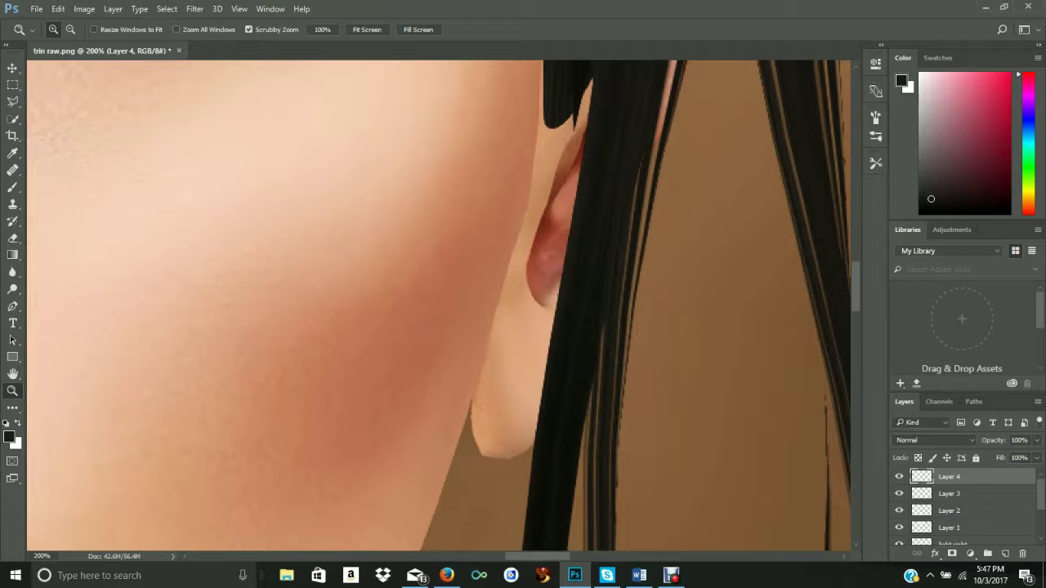
scroll(964, 507, "down", 3)
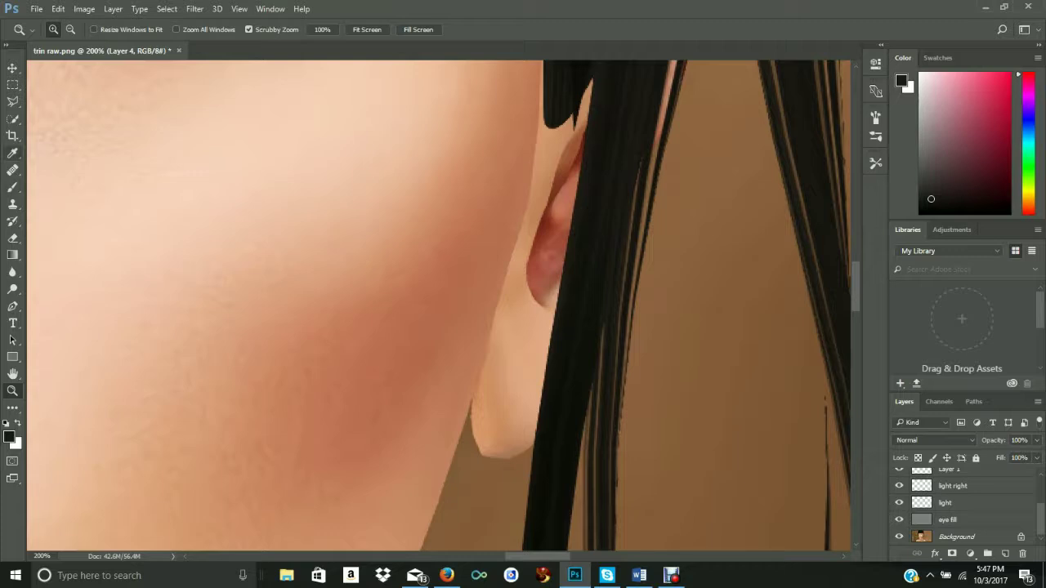
left_click(13, 170)
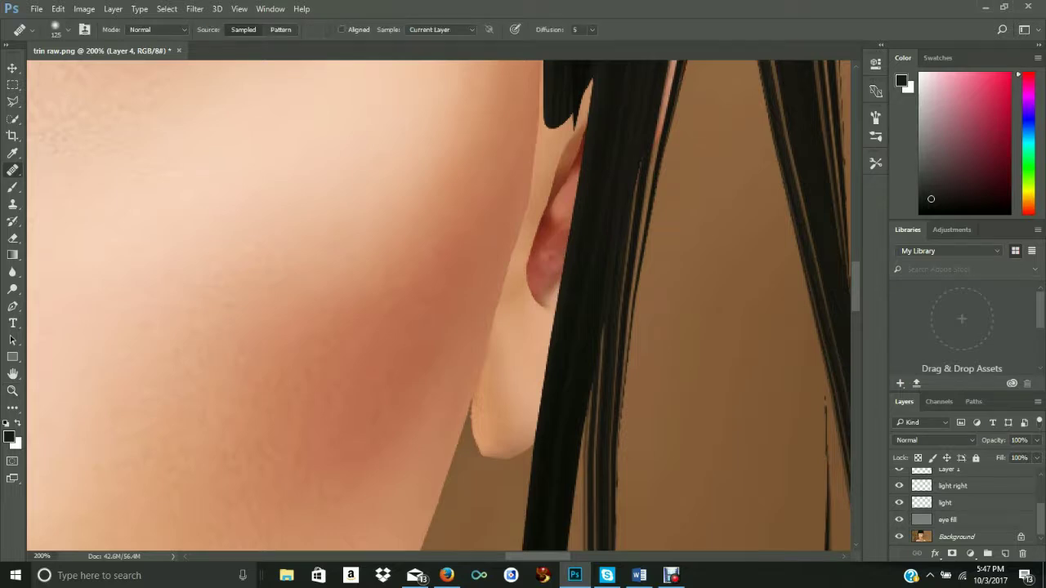
Step: Shrink the healing brush, dismiss the missing source point warning, and select the Background layer
right_click(13, 170)
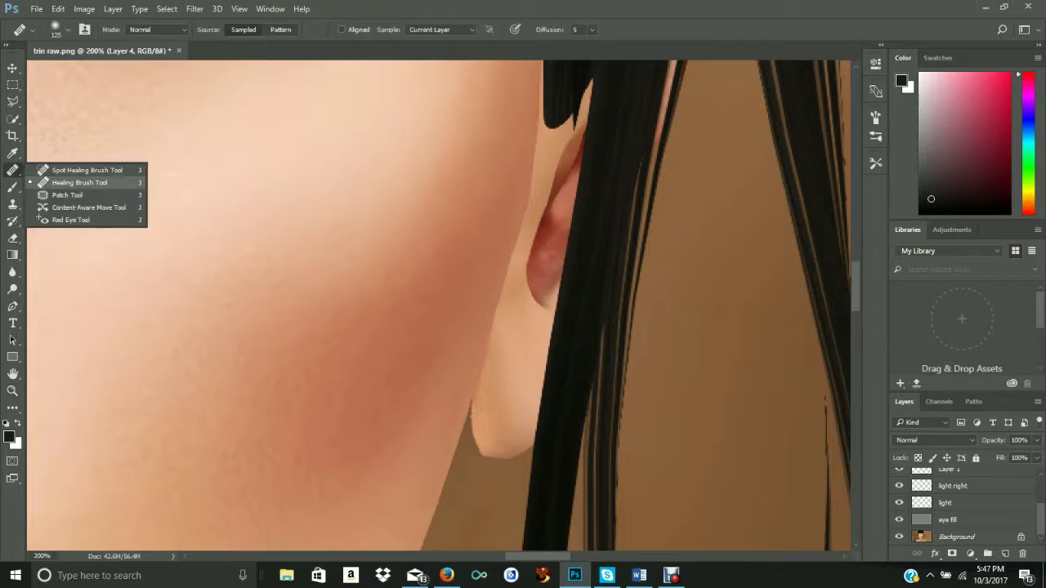
key("Escape")
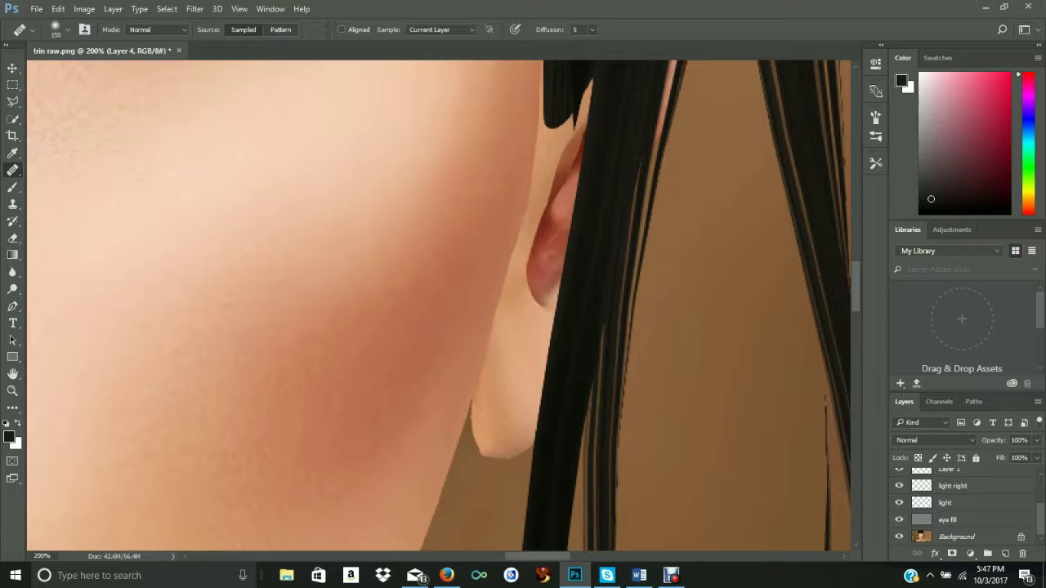
key("bracketleft")
key("bracketleft")
key("bracketleft")
key("bracketleft")
key("bracketleft")
key("bracketleft")
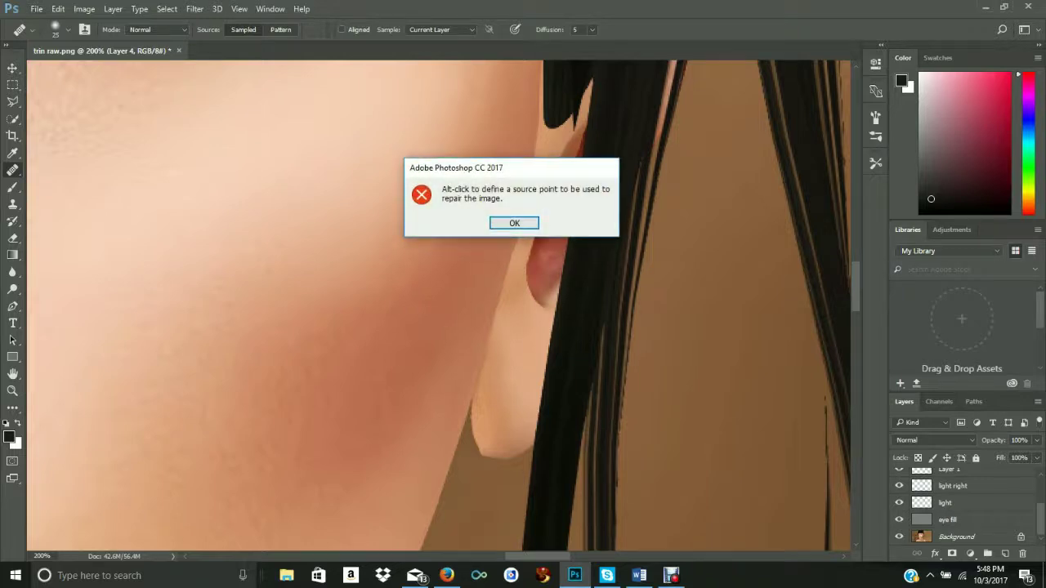
key("Return")
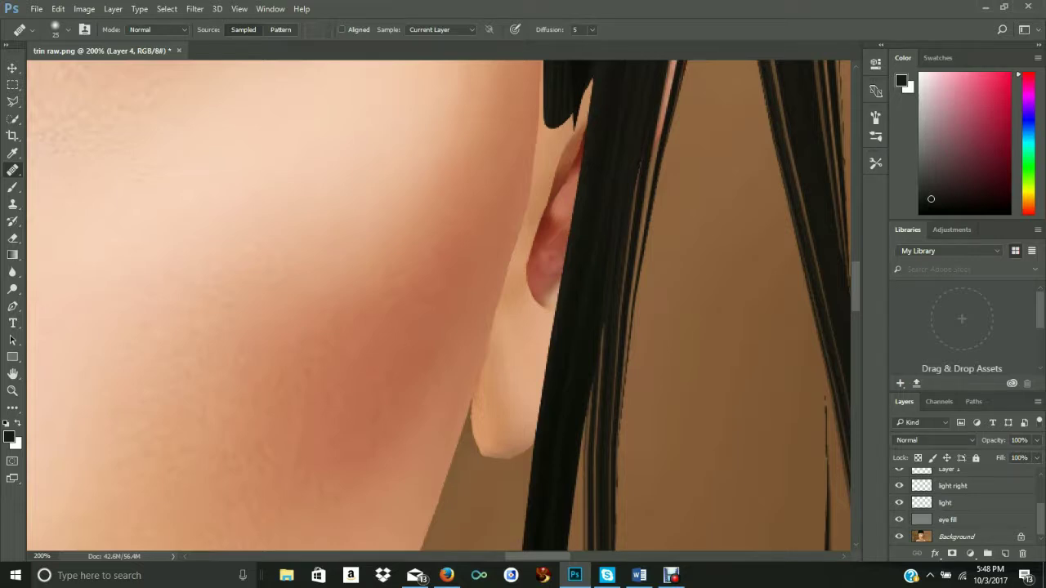
left_click(956, 537)
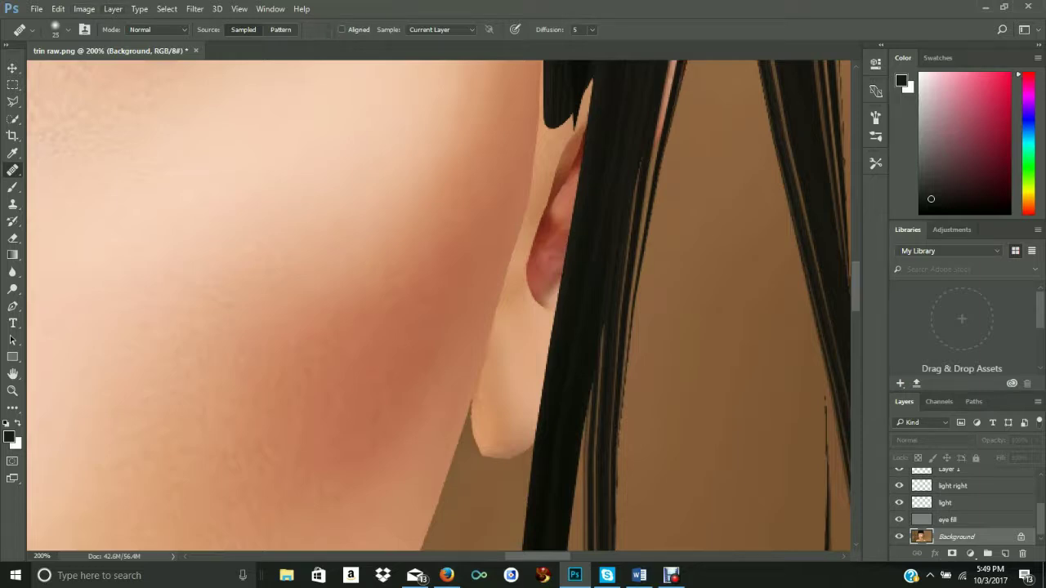
Step: Duplicate the Background layer as Background copy using Layer > Duplicate Layer
key("alt+l")
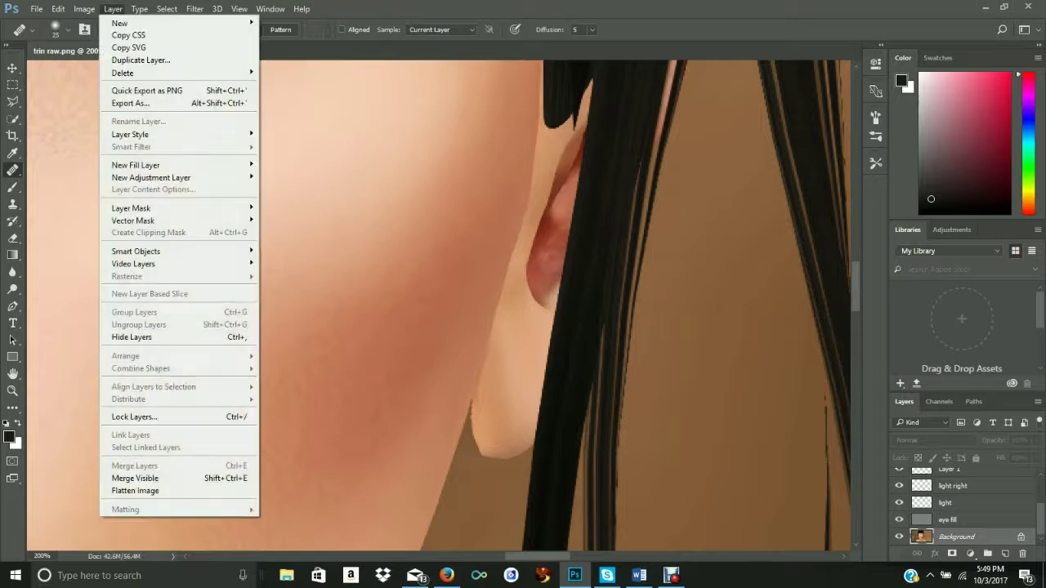
key("Down")
key("Down")
key("Down")
key("Down")
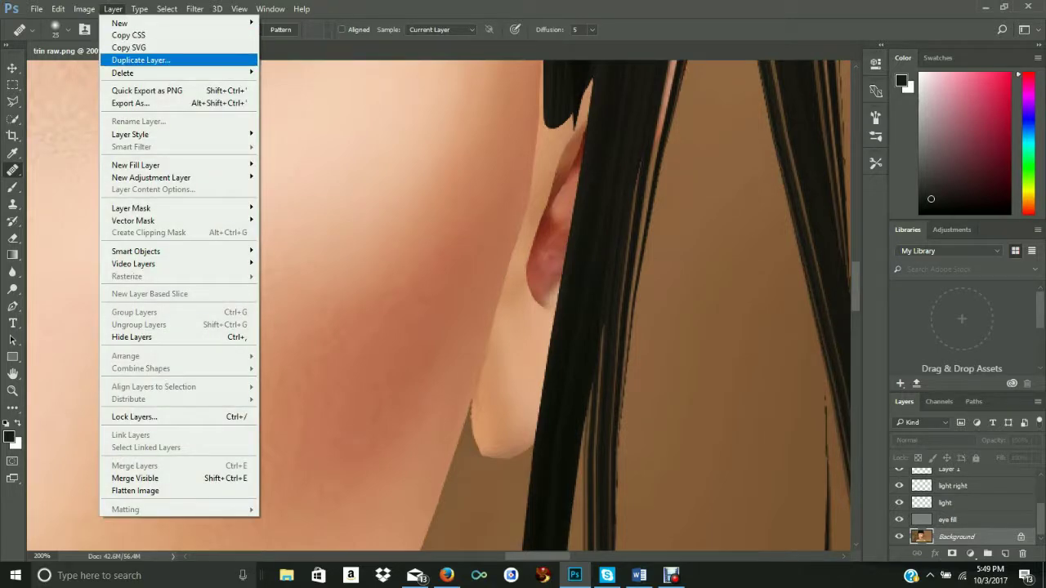
key("Return")
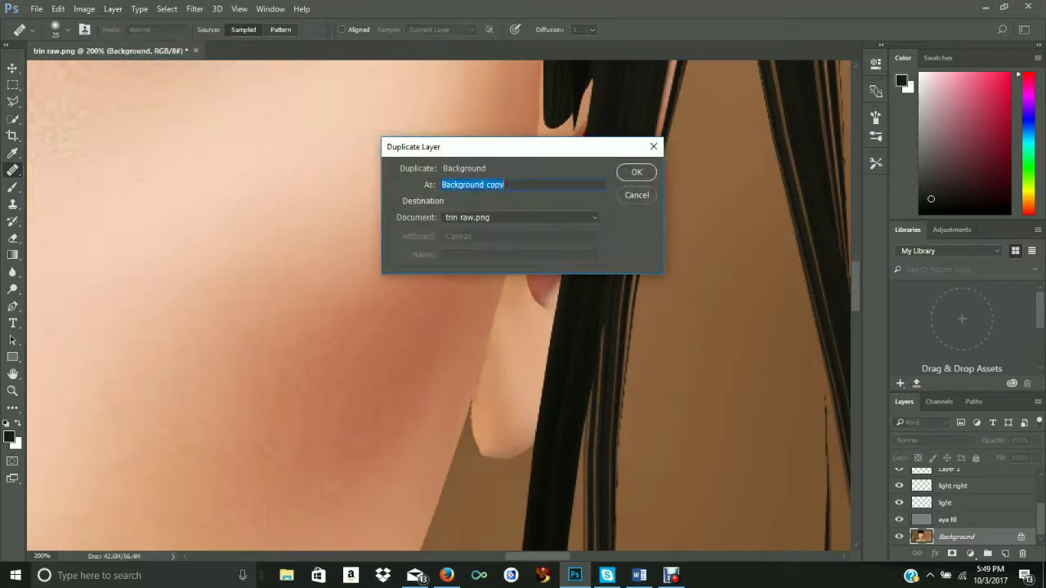
key("Return")
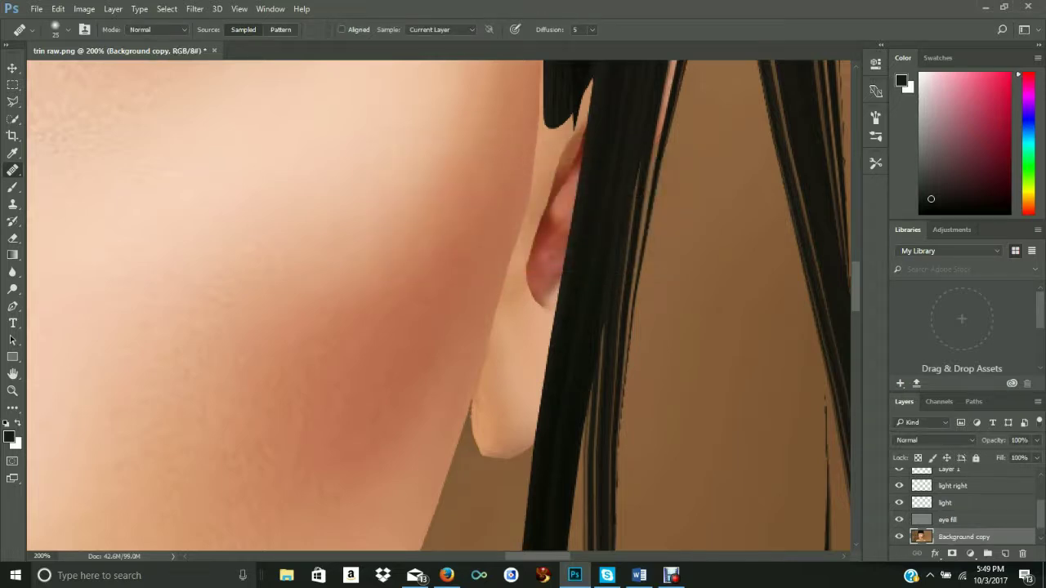
scroll(964, 507, "down", 1)
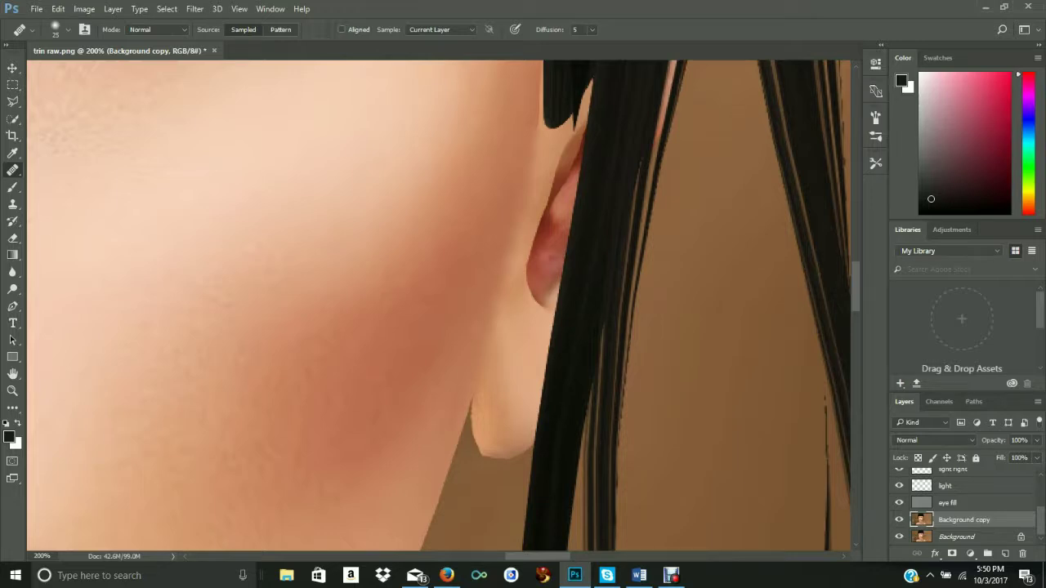
key("z")
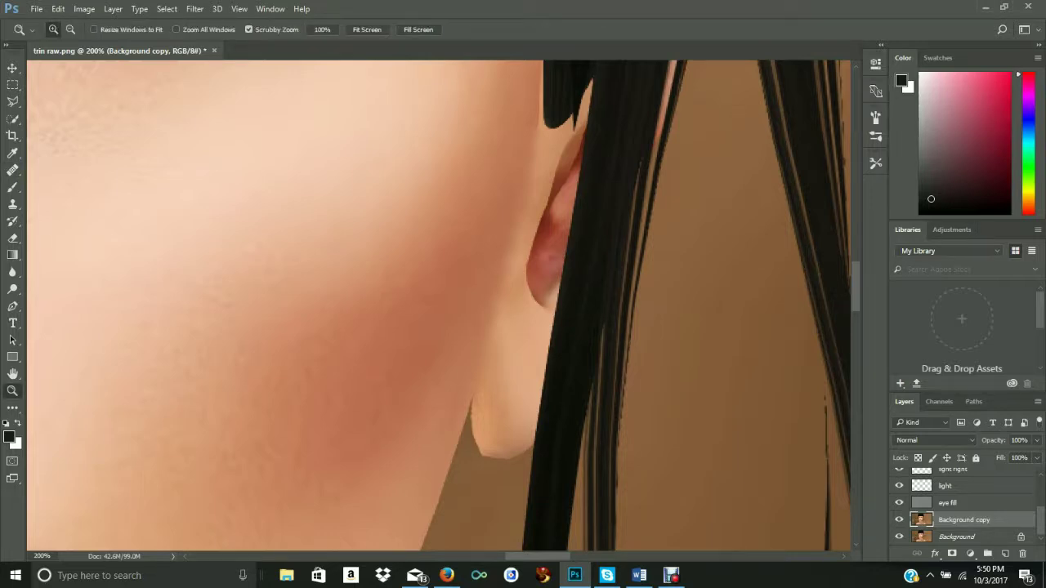
Step: Zoom in beside the hair and heal the small dark skin spot with the Healing Brush
left_click(366, 29)
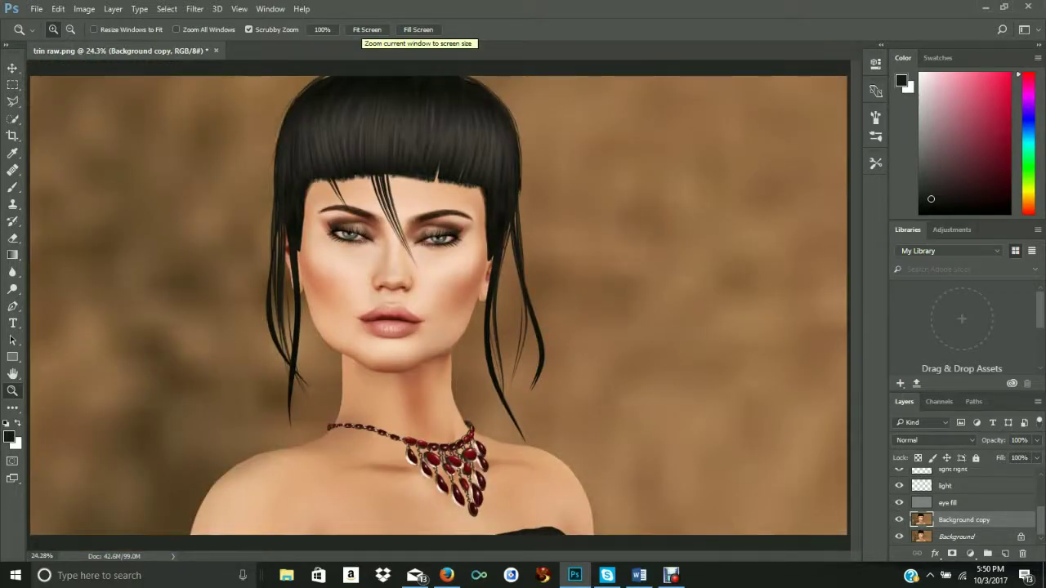
left_click_drag(294, 270, 294, 269)
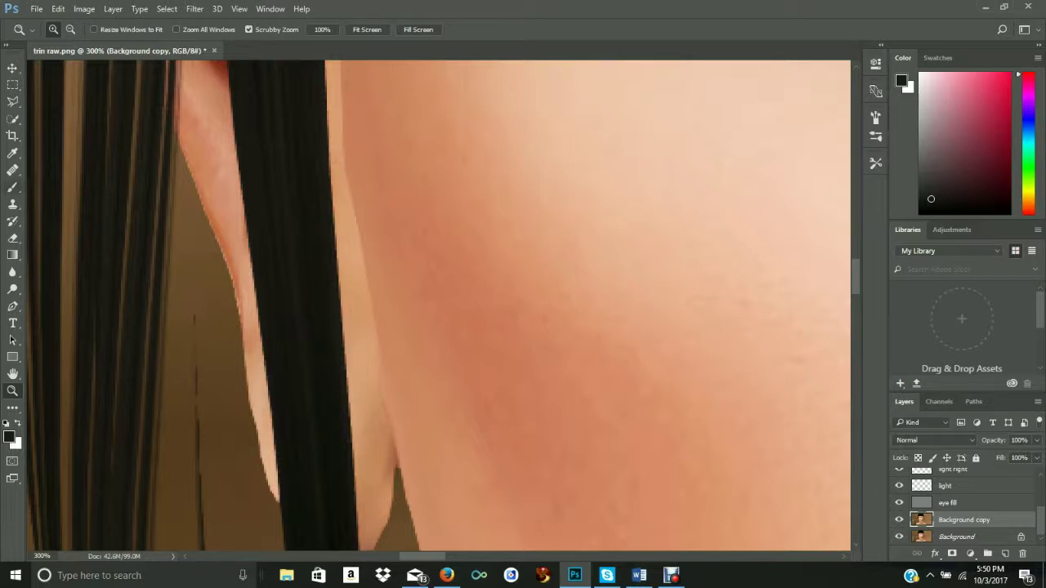
left_click(13, 170)
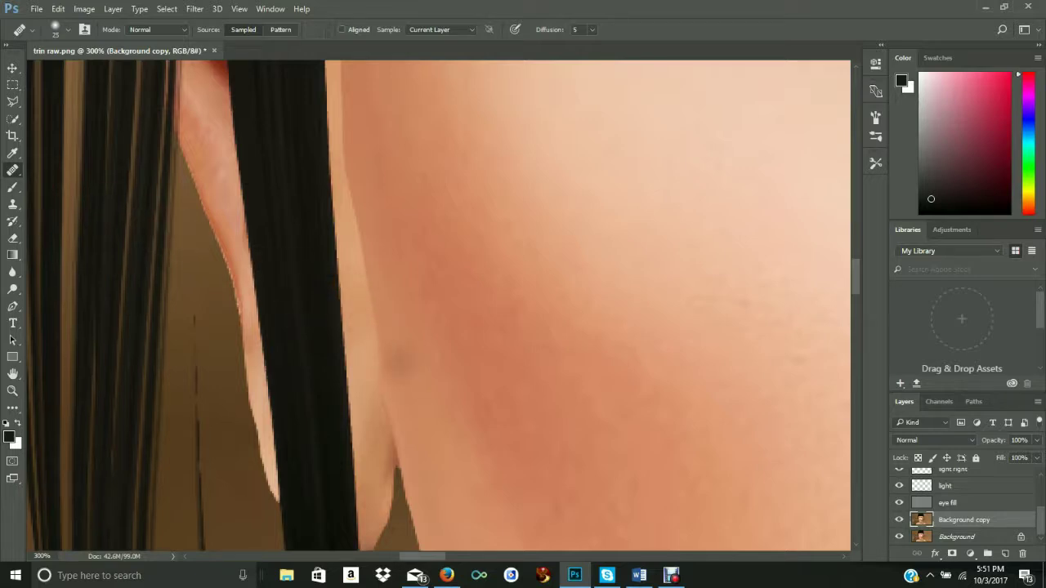
left_click(399, 362)
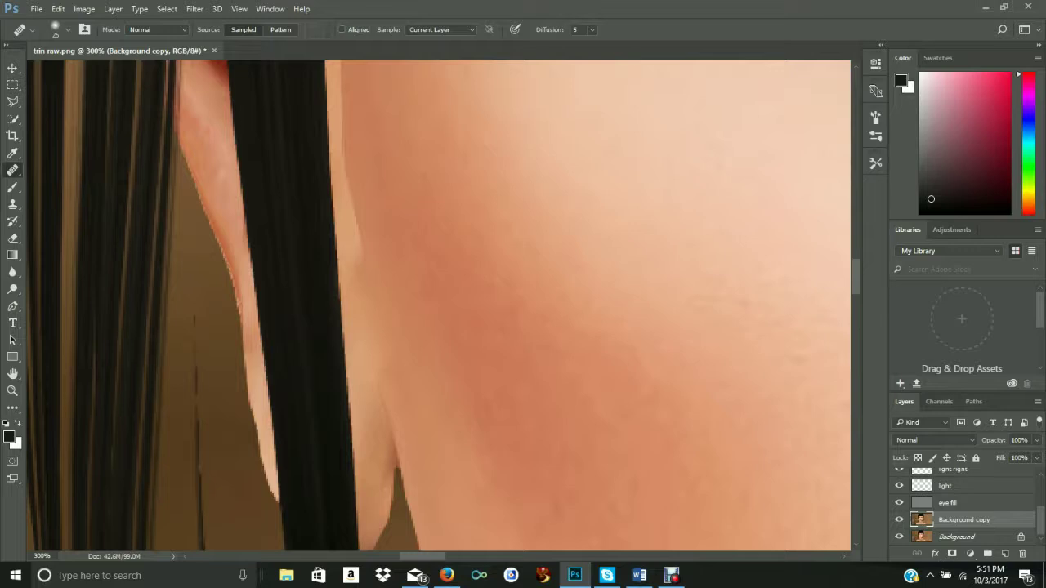
Step: Zoom back out to the whole portrait and start a 2400x1800 ratio crop
key("z")
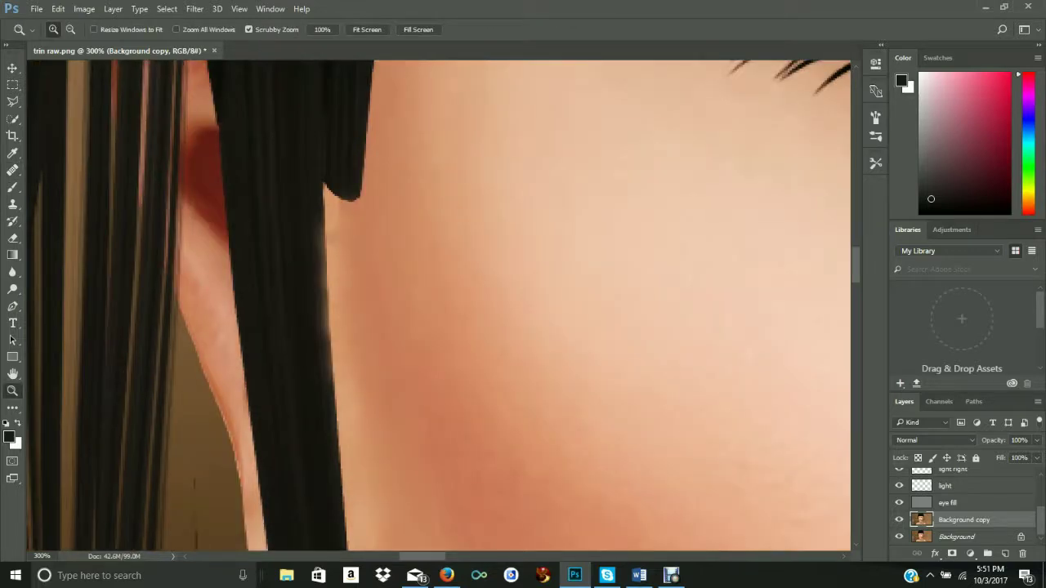
key("ctrl+0")
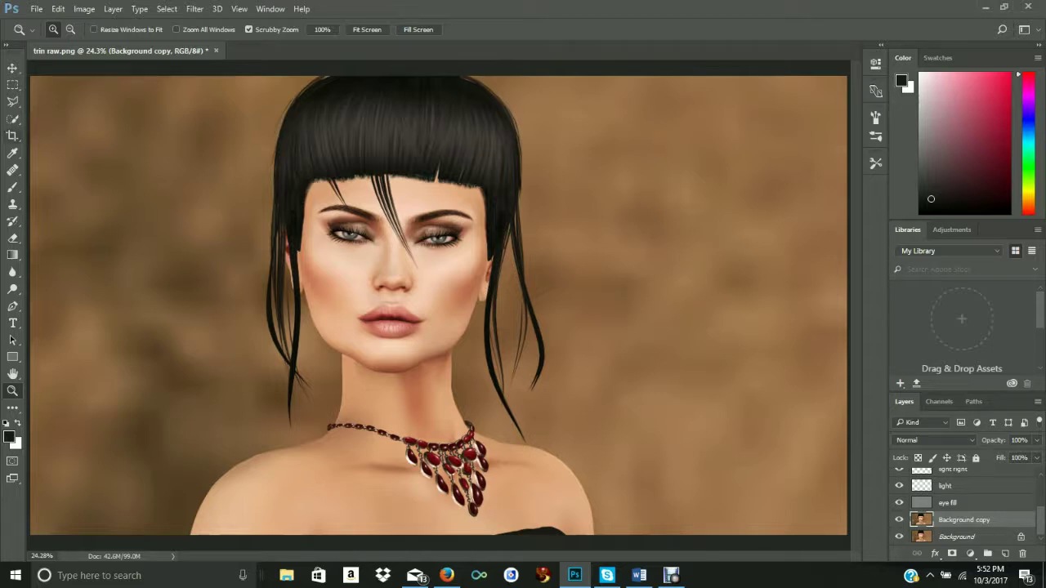
key("c")
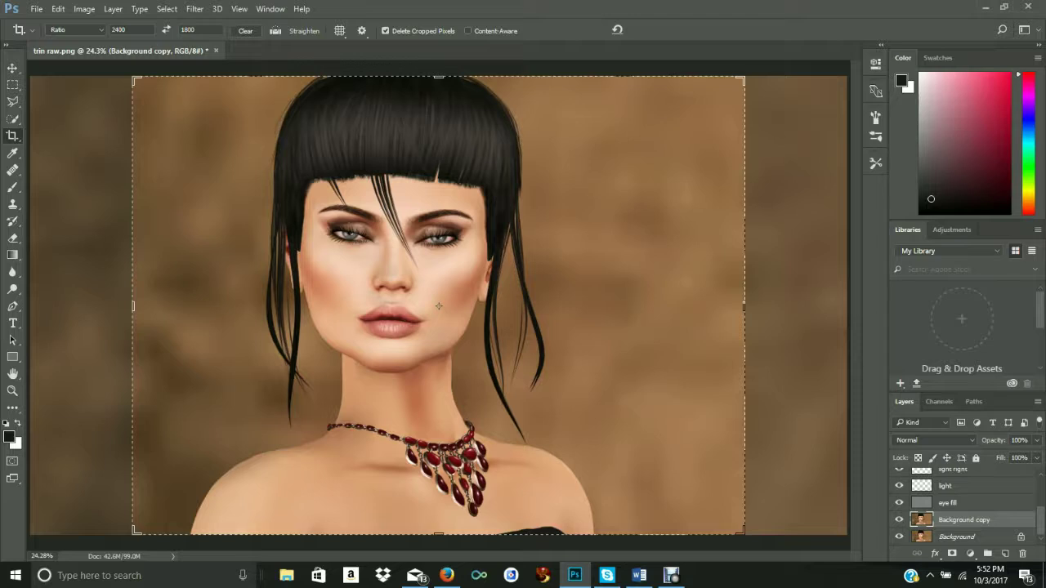
Step: Activate the crop preview and shift the portrait so the face sits further left
left_click(439, 306)
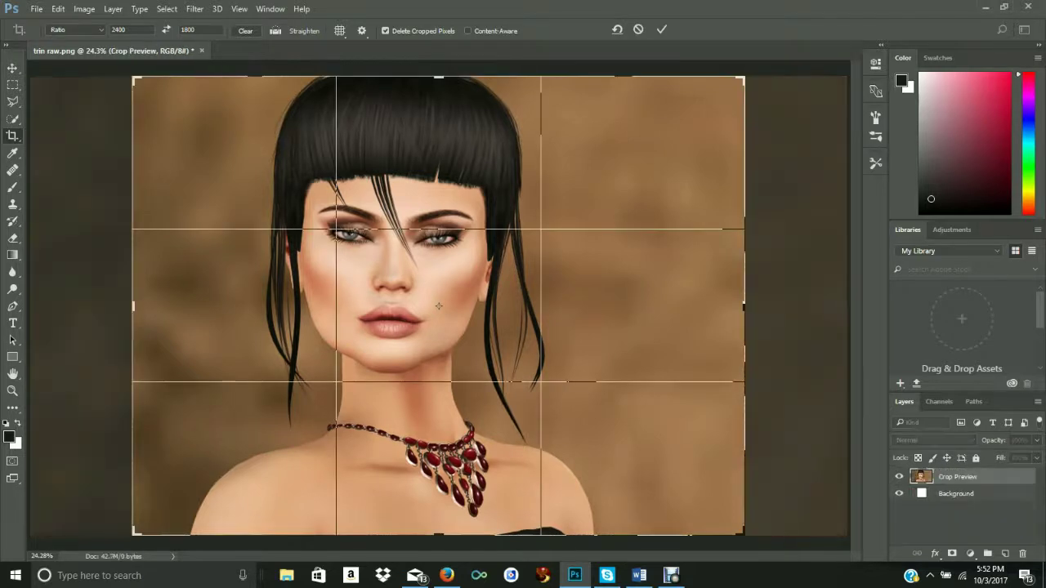
left_click_drag(665, 277, 613, 298)
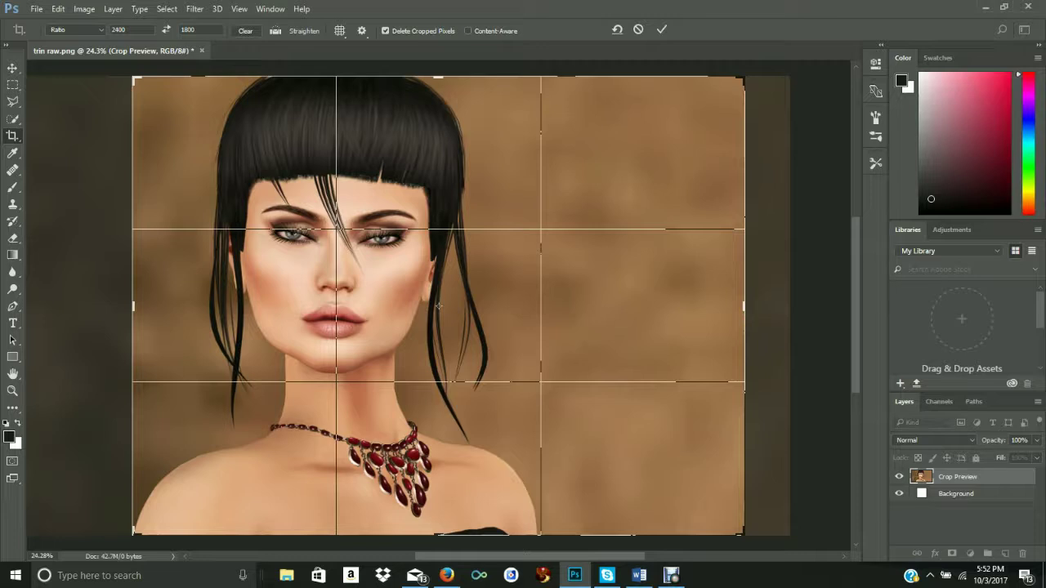
Step: Shrink the 2400:1800 crop frame slightly from its bottom-right corner and commit the crop
left_click_drag(742, 535, 736, 529)
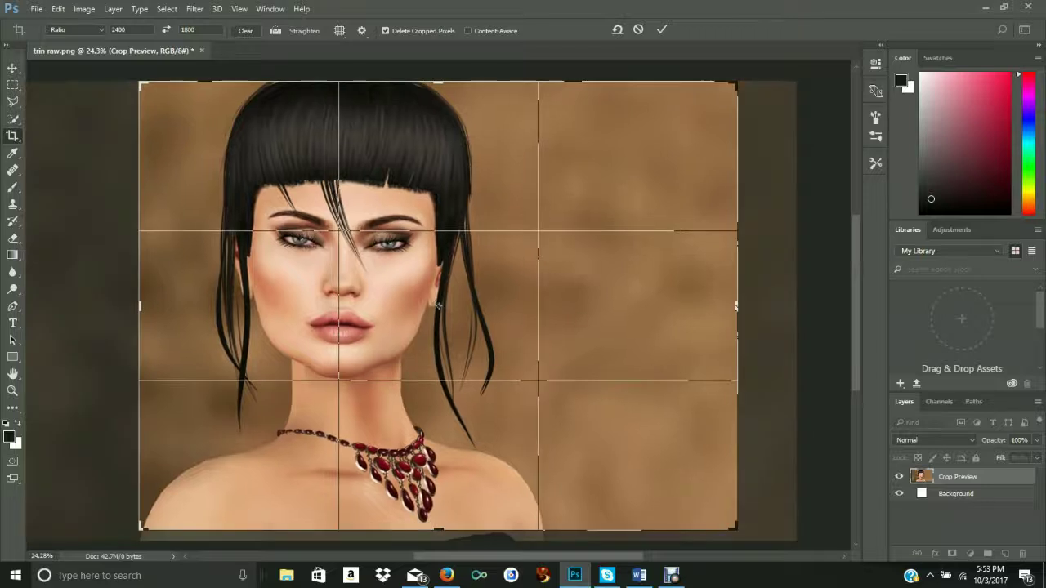
left_click_drag(736, 528, 732, 524)
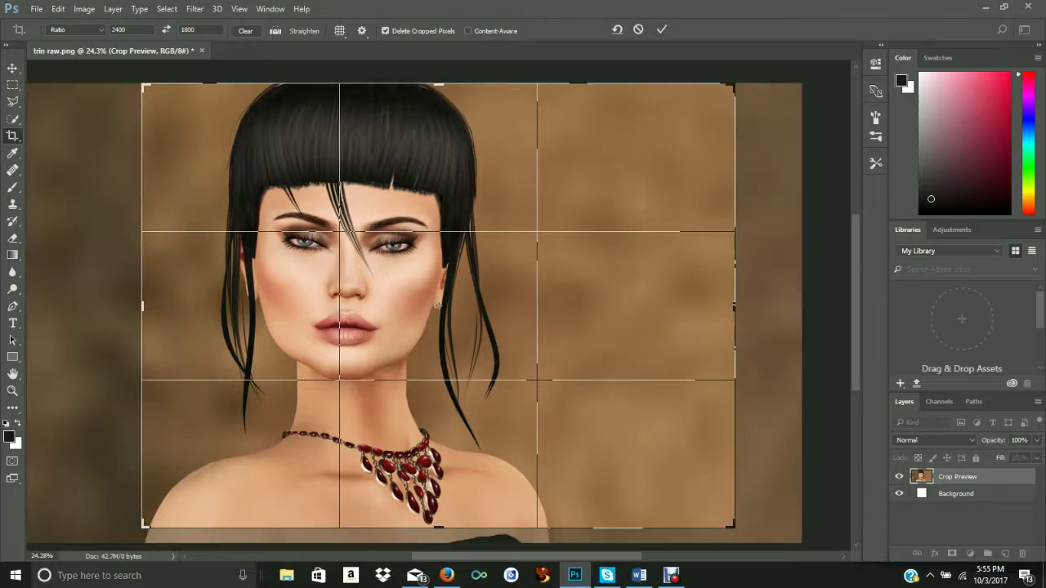
mouse_move(733, 525)
left_mouse_down()
mouse_move(733, 555)
mouse_move(733, 526)
left_mouse_up()
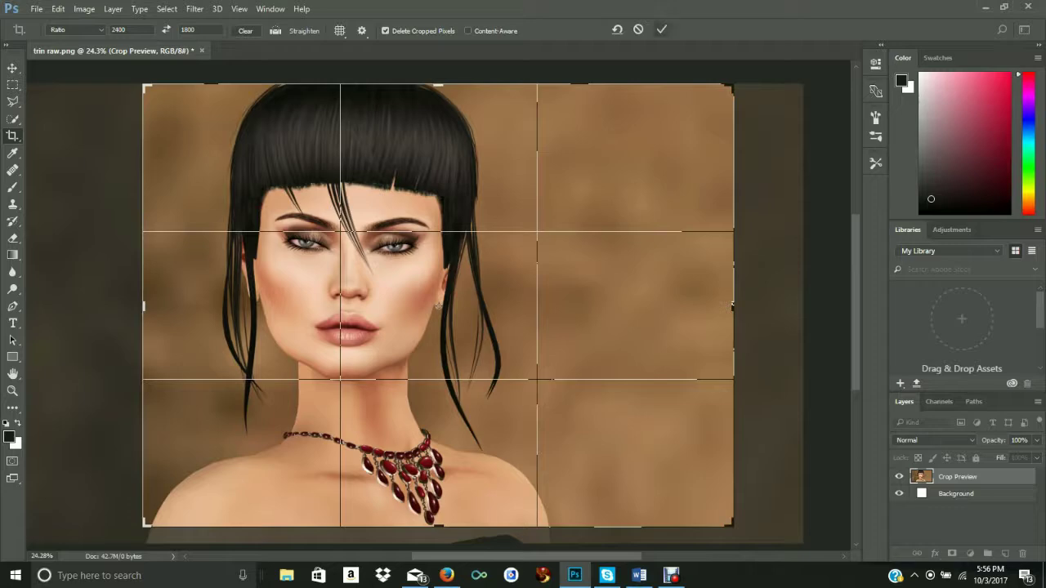
left_click(662, 29)
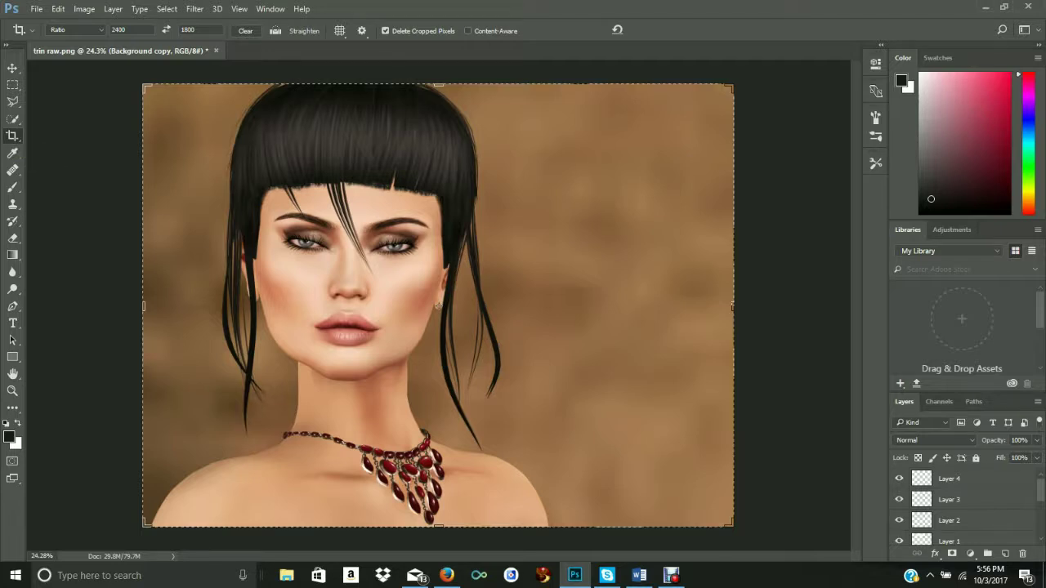
Step: Shift the portrait up-left, nudge the crop's right edge, and reapply the 2400:1800 crop
left_click_drag(646, 327, 438, 306)
left_click_drag(732, 306, 734, 305)
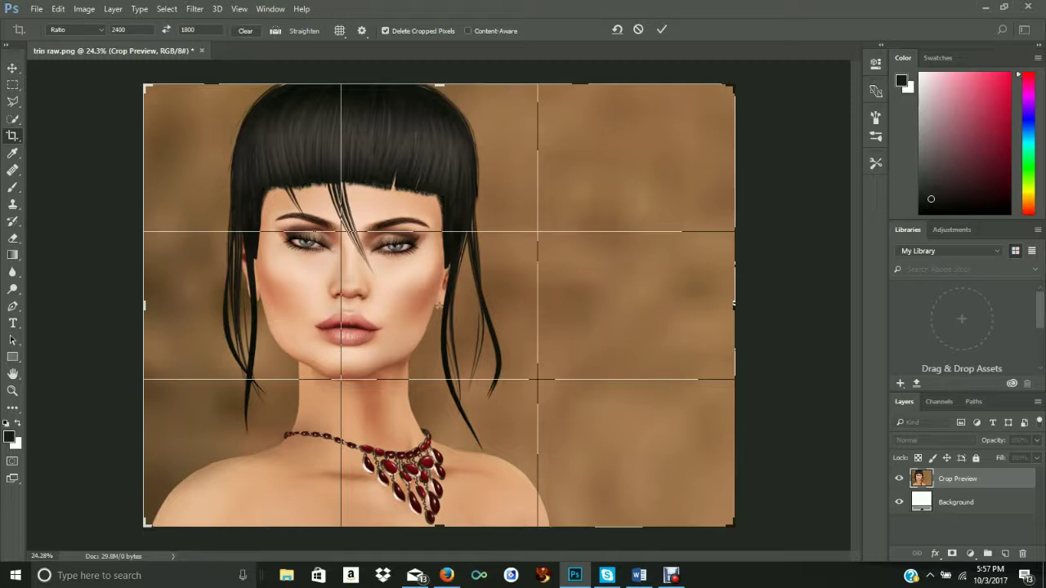
left_click(662, 29)
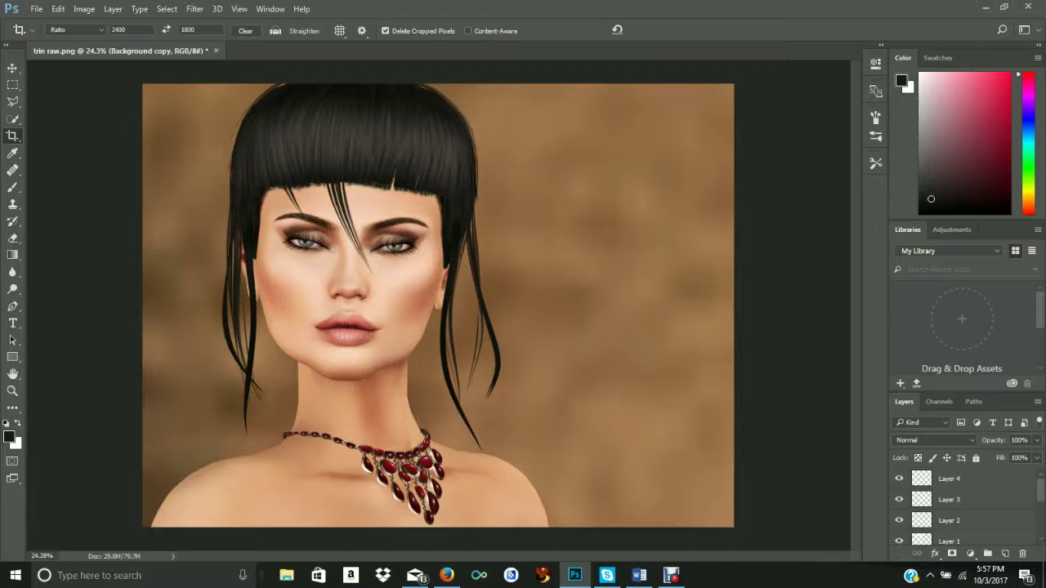
Step: Review the Layers panel and select all layers with Ctrl+Alt+A
scroll(964, 506, "down", 5)
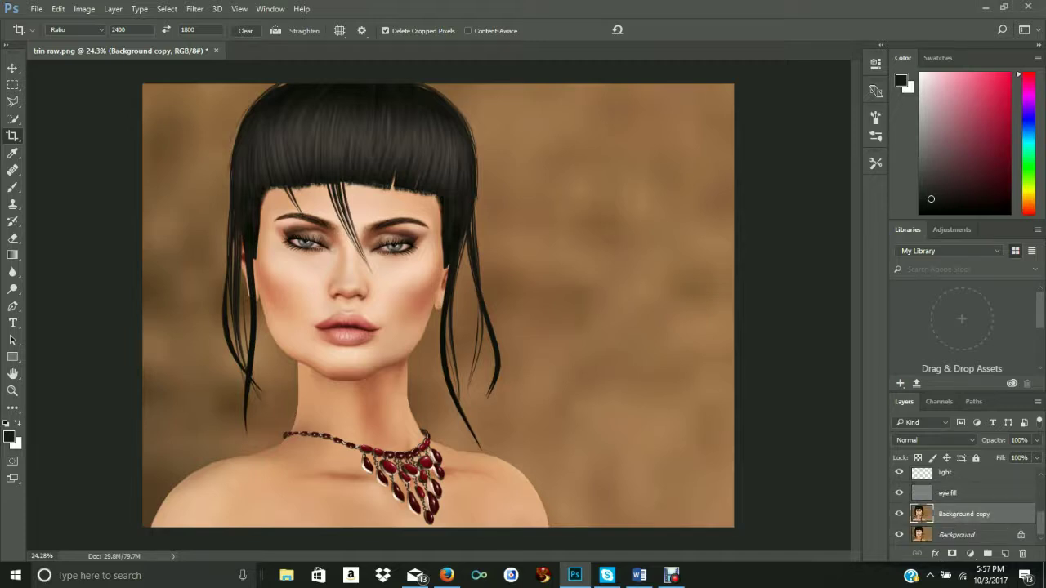
scroll(964, 502, "up", 5)
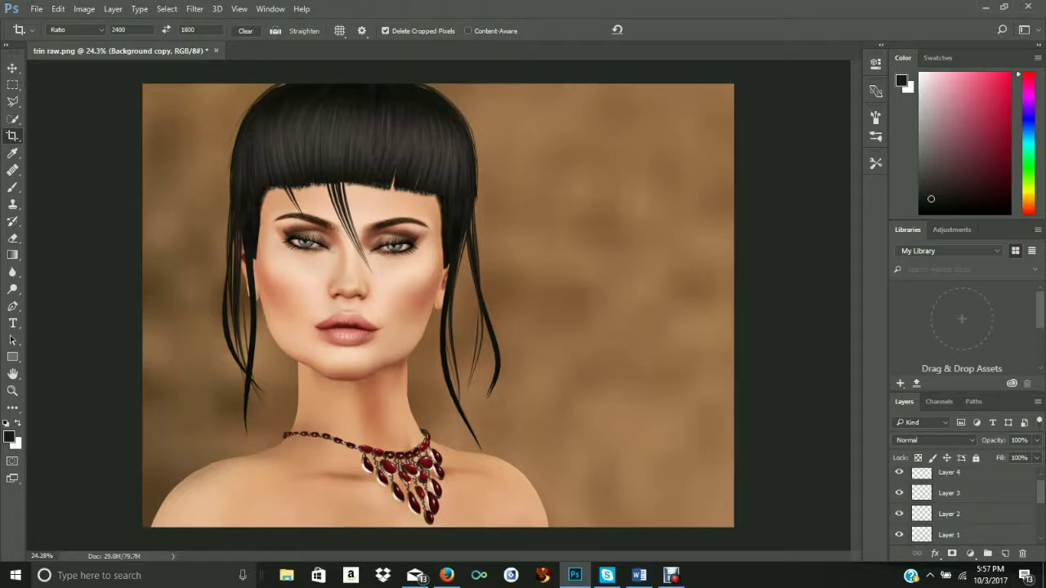
scroll(964, 506, "up", 2)
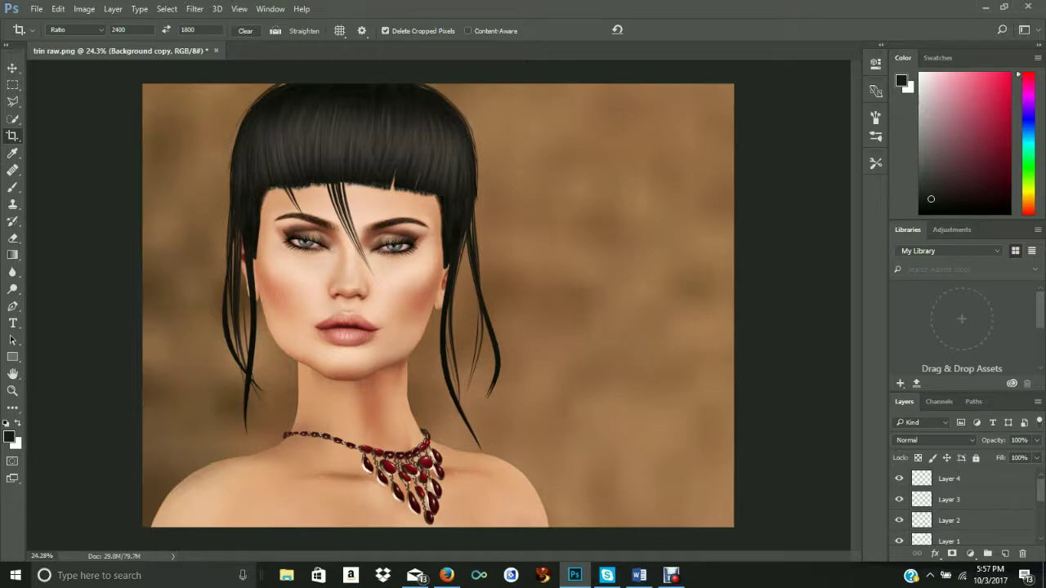
key("ctrl+alt+a")
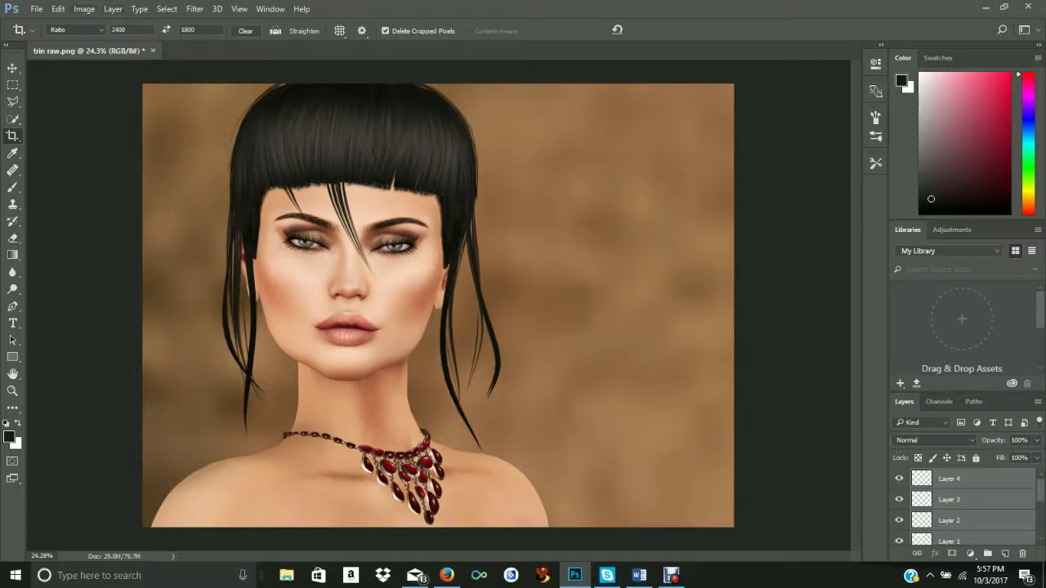
Step: Duplicate all selected layers via Layer > Duplicate Layers and check the new copies
left_click(113, 8)
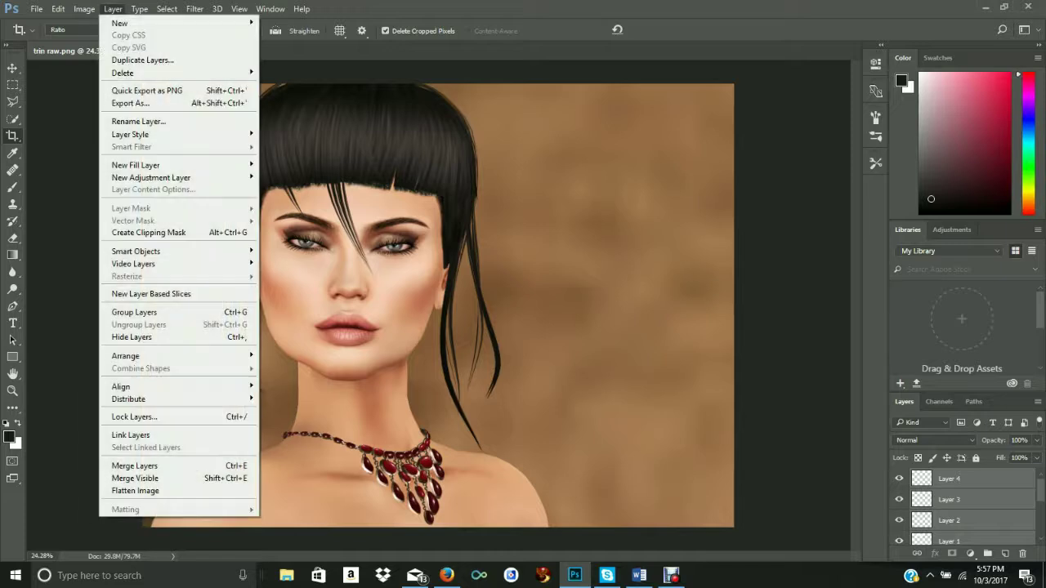
left_click(143, 60)
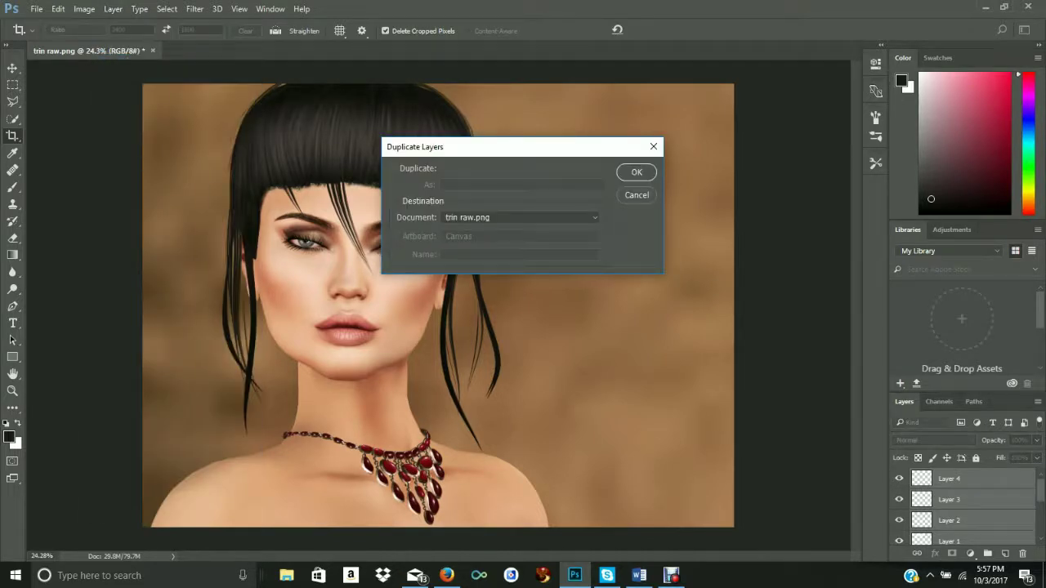
key("Return")
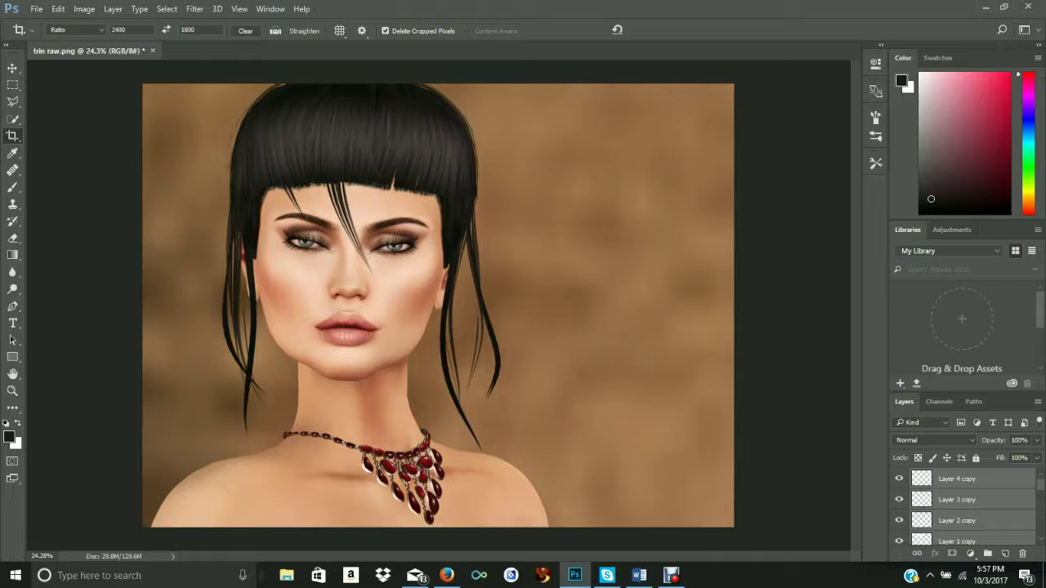
scroll(964, 510, "down", 5)
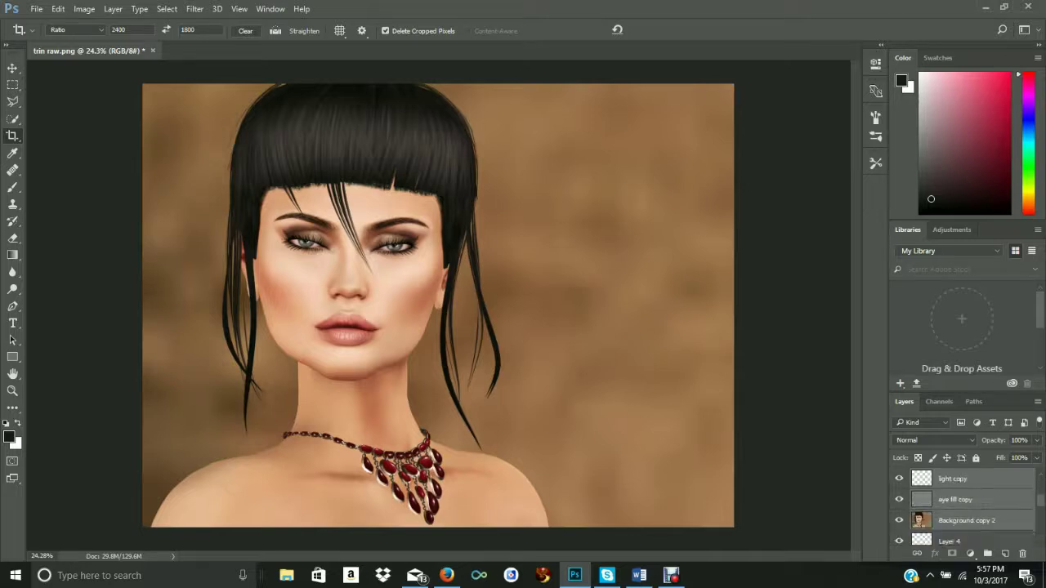
scroll(964, 509, "down", 3)
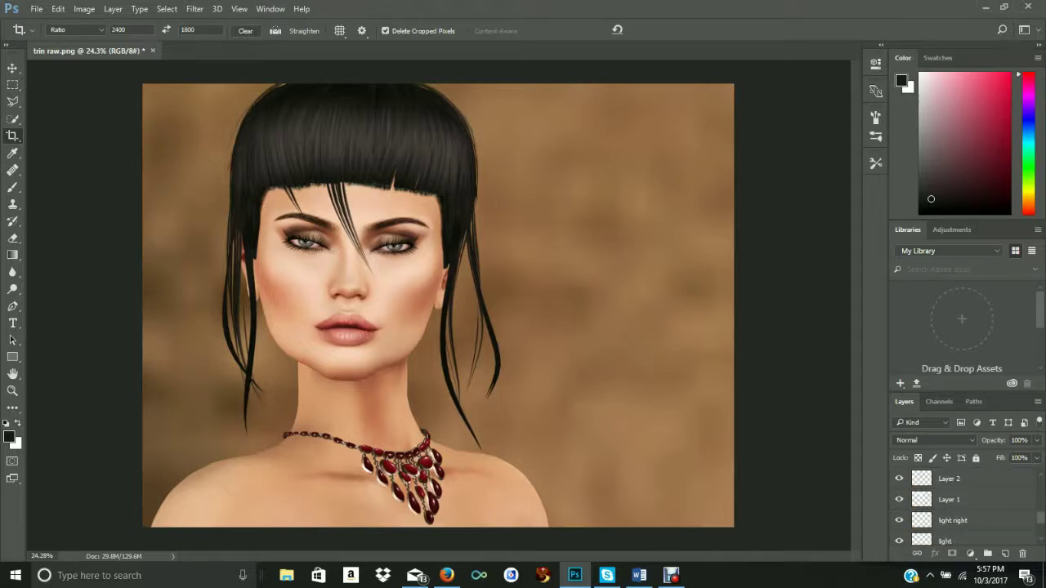
scroll(963, 510, "up", 8)
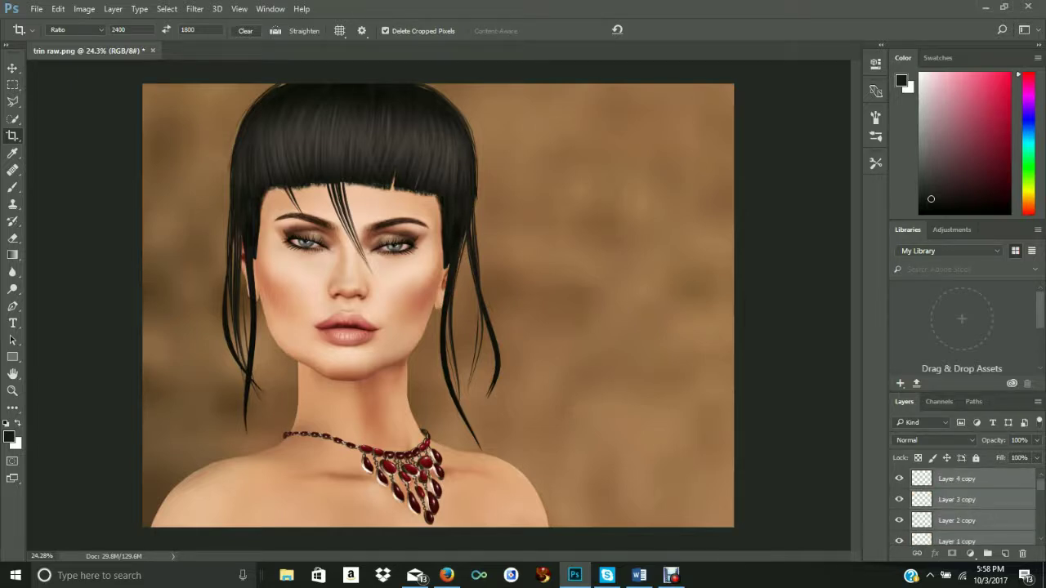
key("alt+l")
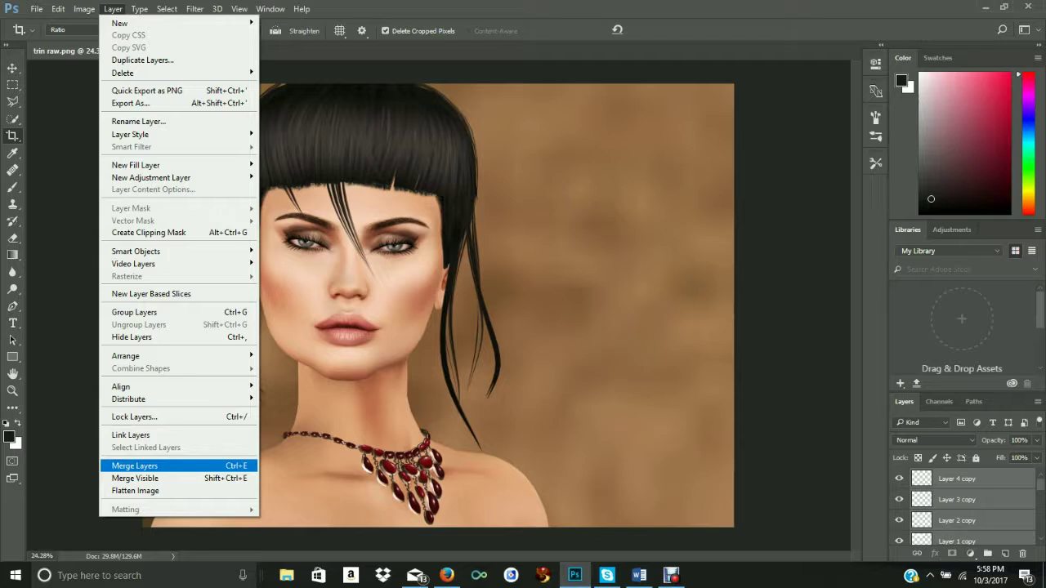
Step: Merge the duplicated layers into a single Layer 4 copy at the top
key("Return")
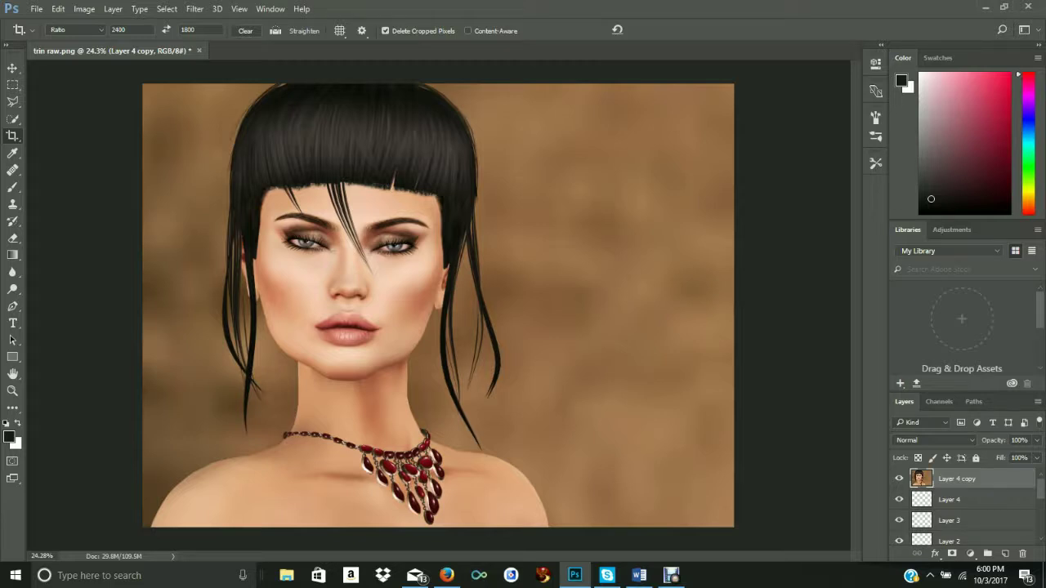
Step: Zoom in to inspect the lips at 100%, then fit the whole portrait back on screen
key("z")
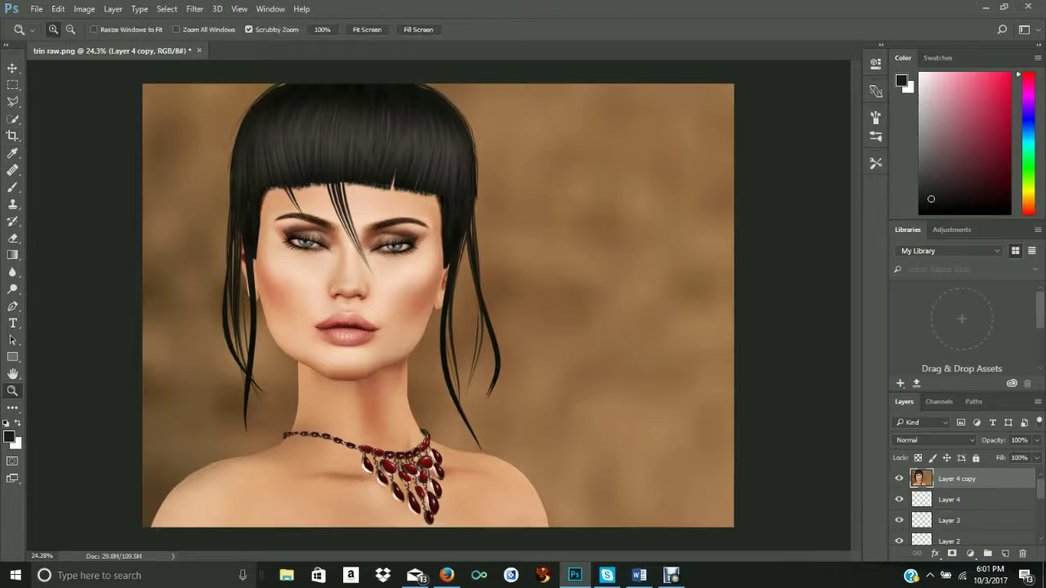
left_click(347, 350)
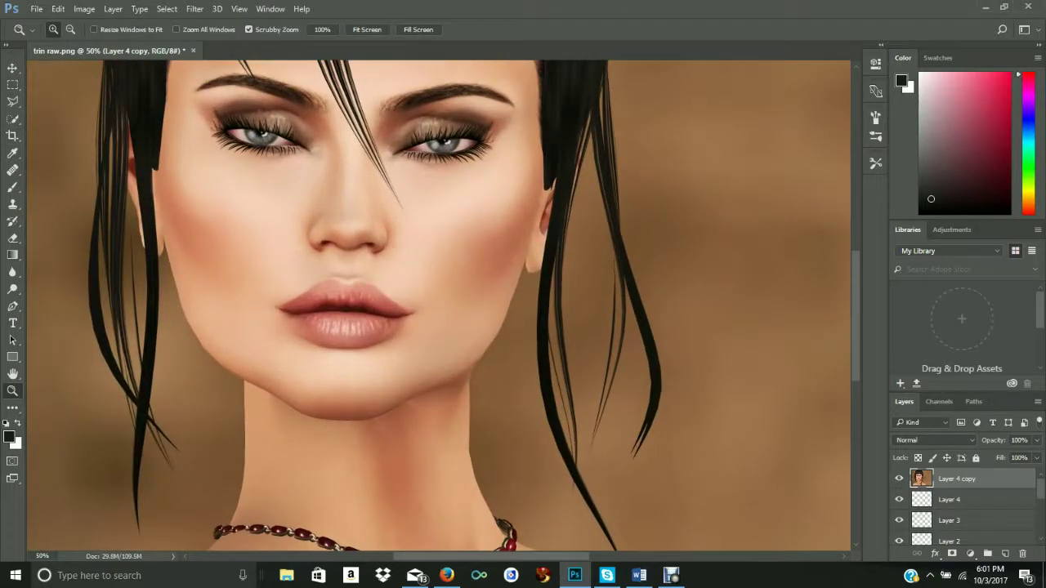
left_click(346, 314)
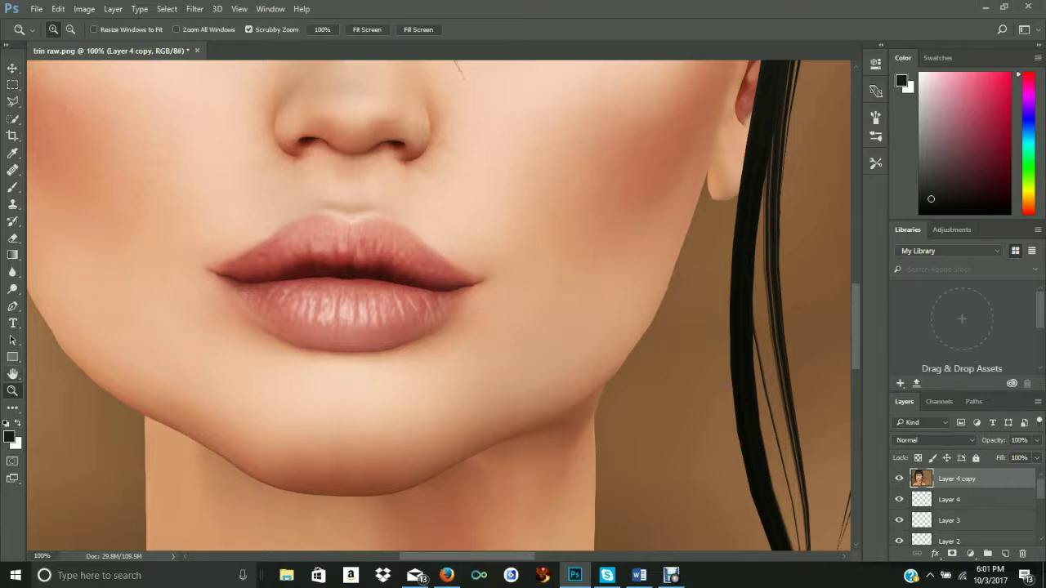
left_click(367, 30)
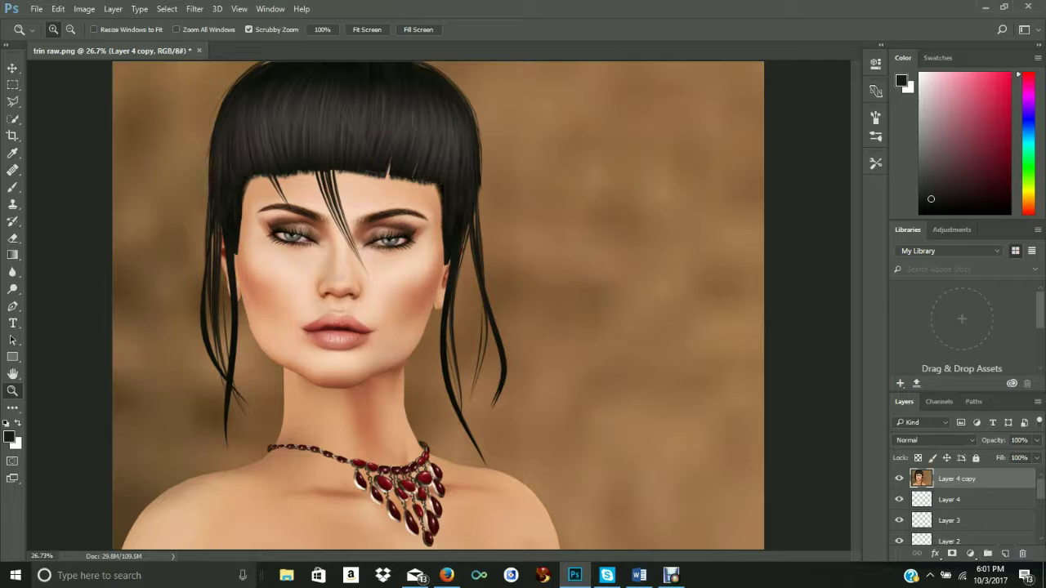
Step: Add a new empty Layer 5 above Layer 4 copy
left_click(1005, 554)
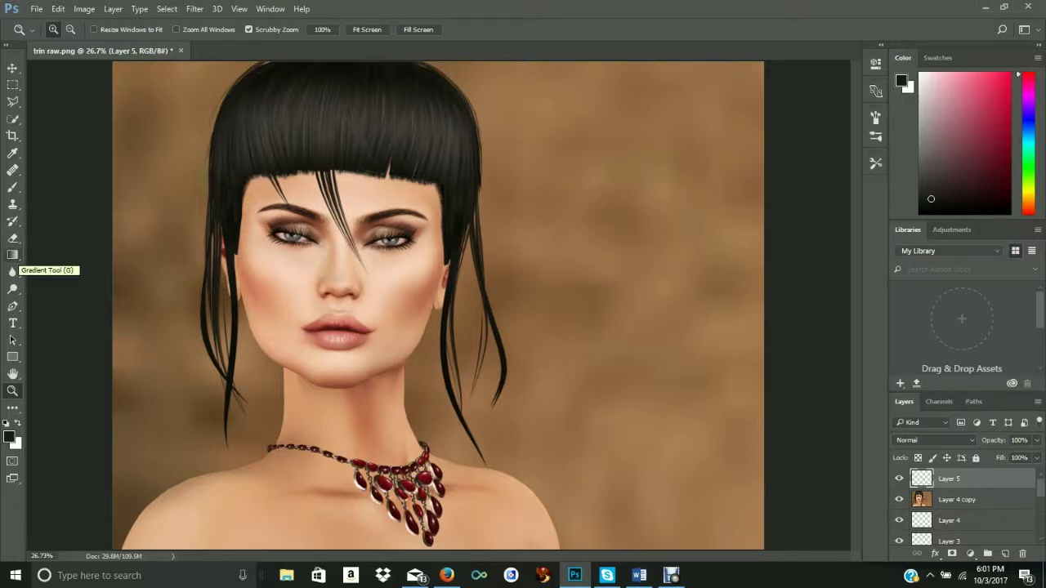
left_click(12, 255)
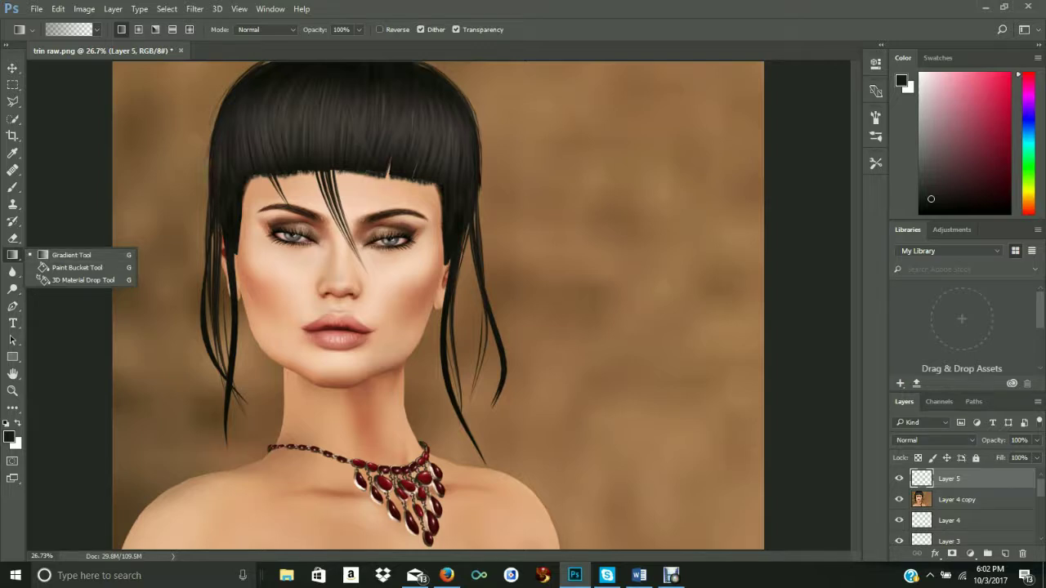
Step: Darken the bottom-left, top-right and bottom-right corners of Layer 5 with short inward gradients
key("Escape")
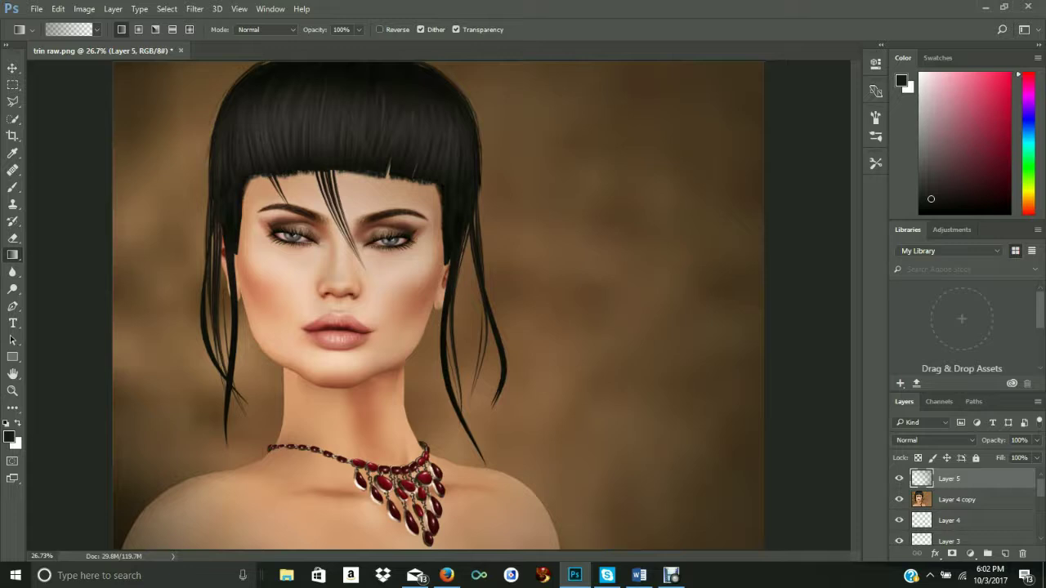
left_click_drag(82, 539, 120, 479)
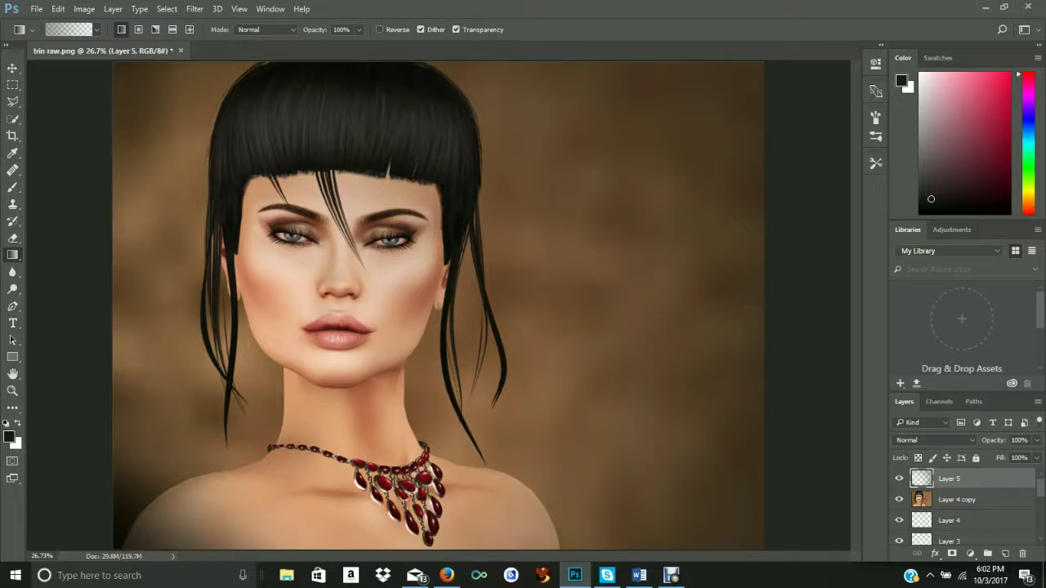
left_click_drag(809, 121, 732, 173)
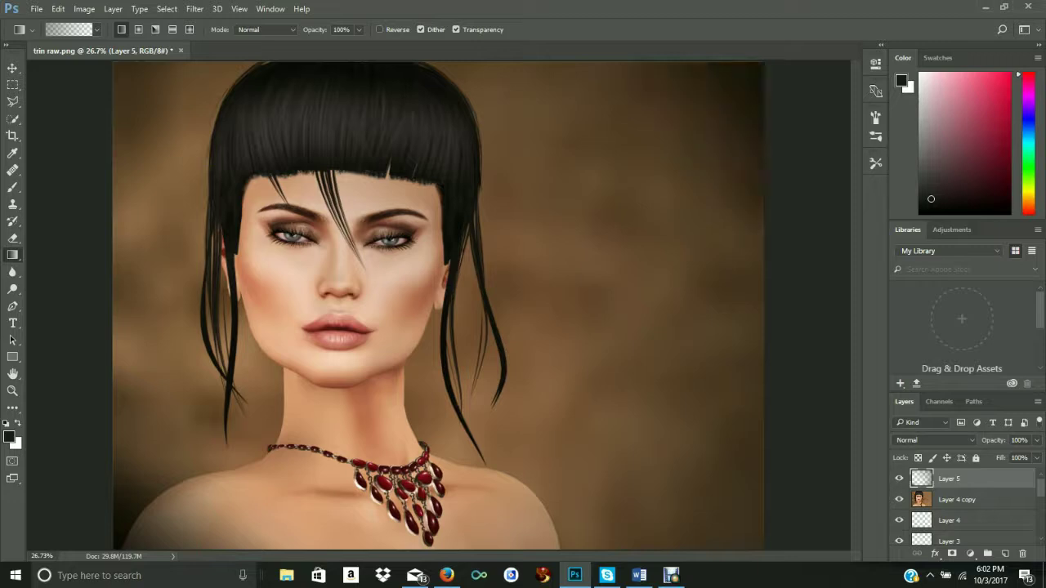
left_click_drag(783, 494, 742, 441)
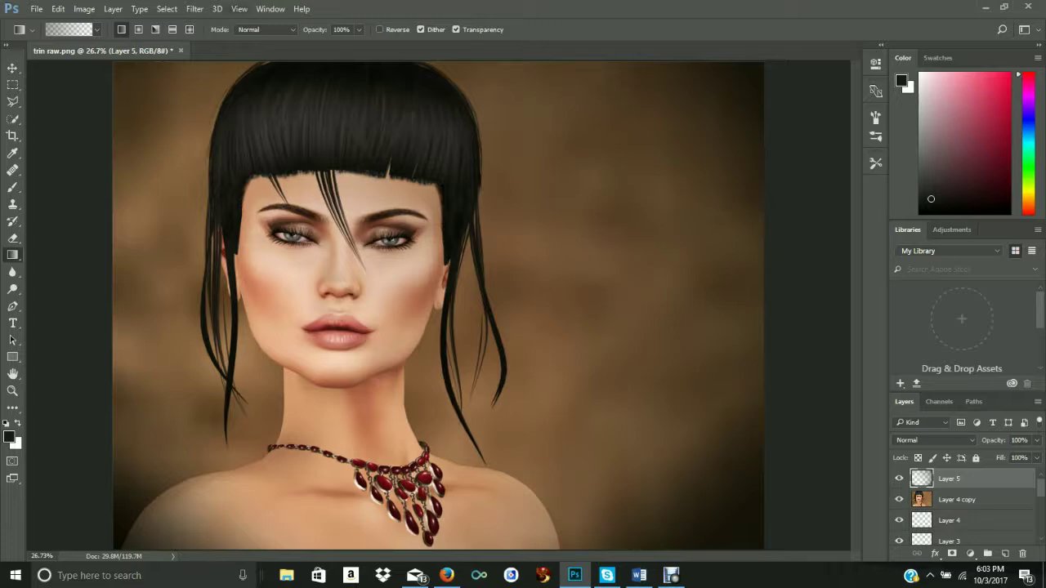
left_click(238, 8)
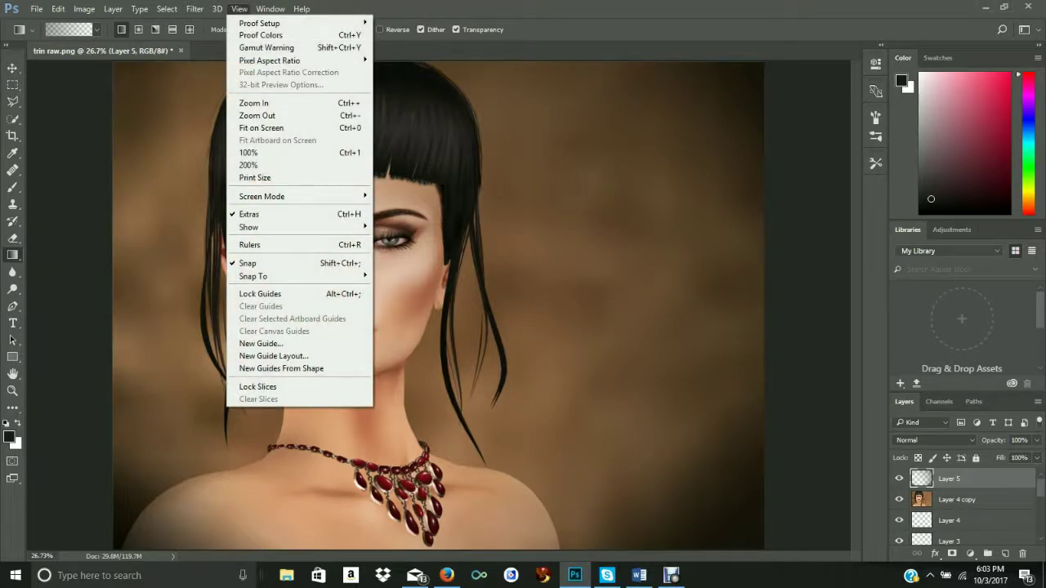
Step: Open Smart Sharpen and cancel it, then select Layer 4 copy together with Layer 5
left_click(239, 8)
left_click(195, 9)
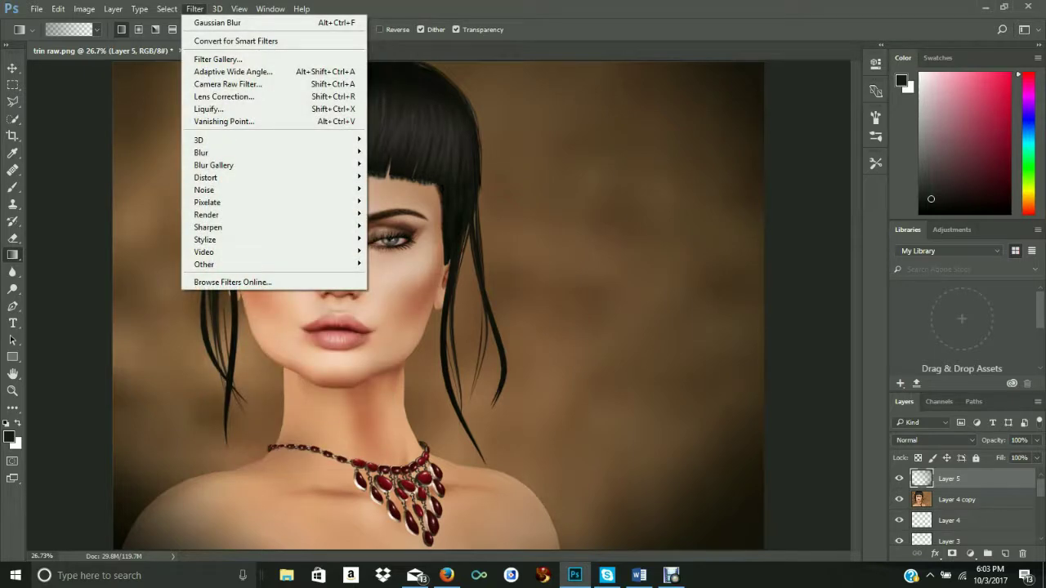
mouse_move(269, 214)
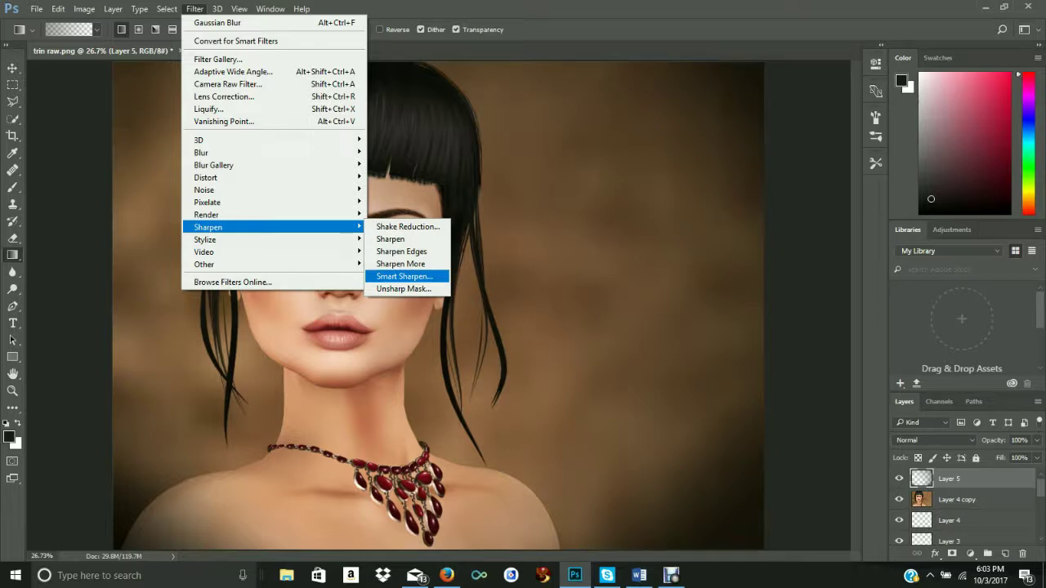
key("Return")
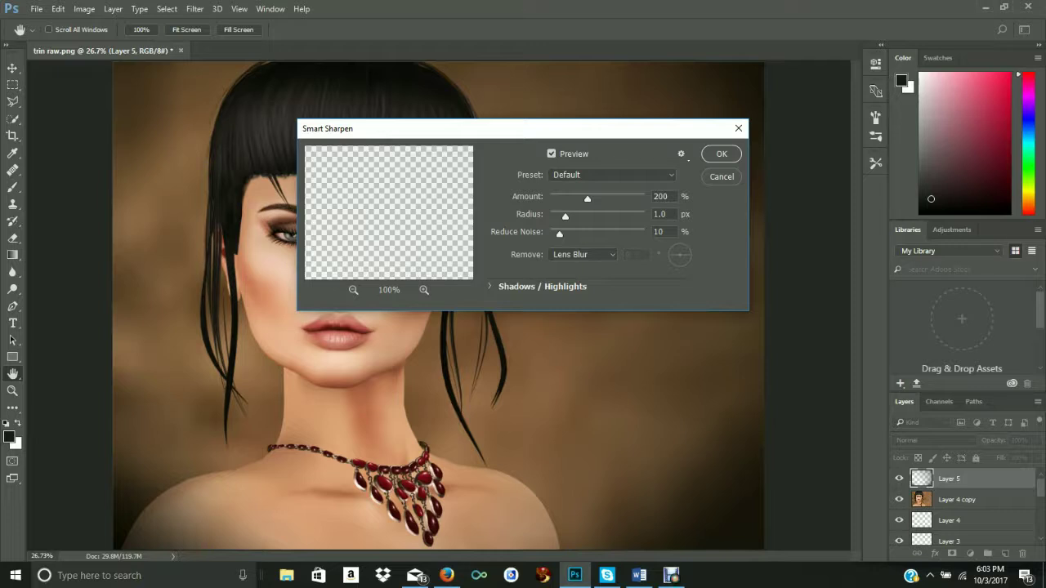
key("Escape")
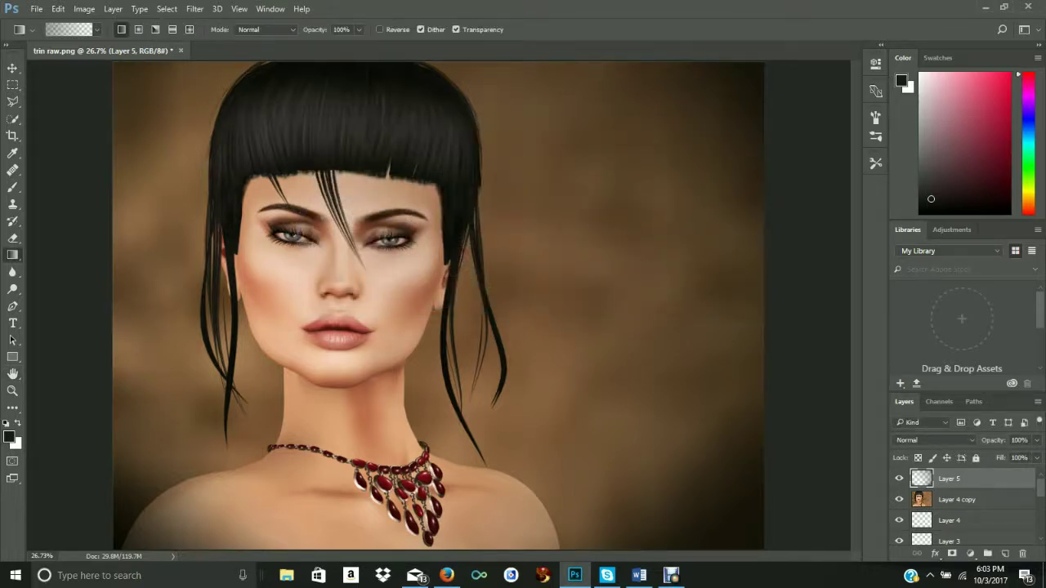
left_click(957, 499, "shift")
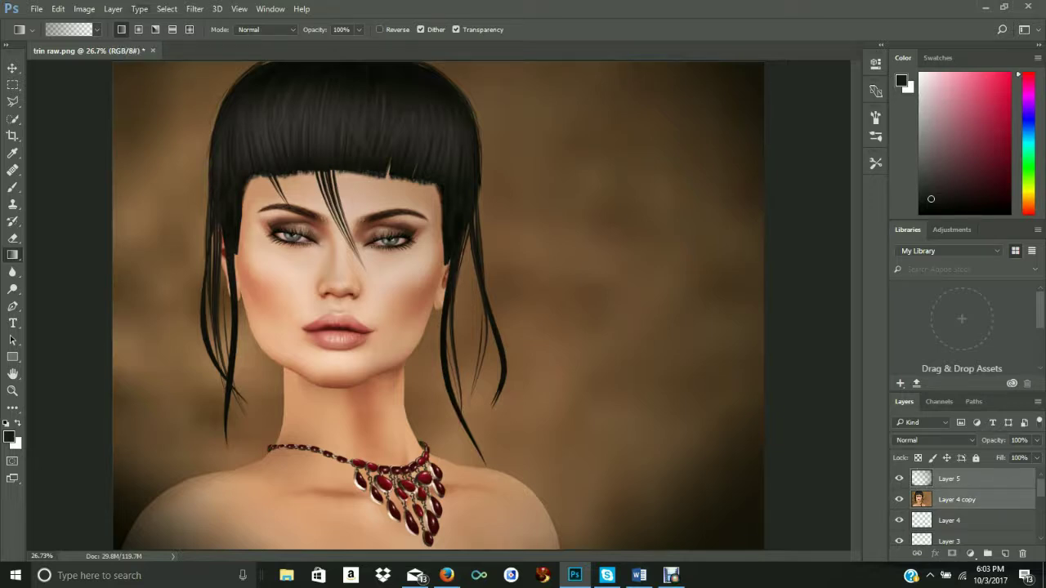
key("alt+l")
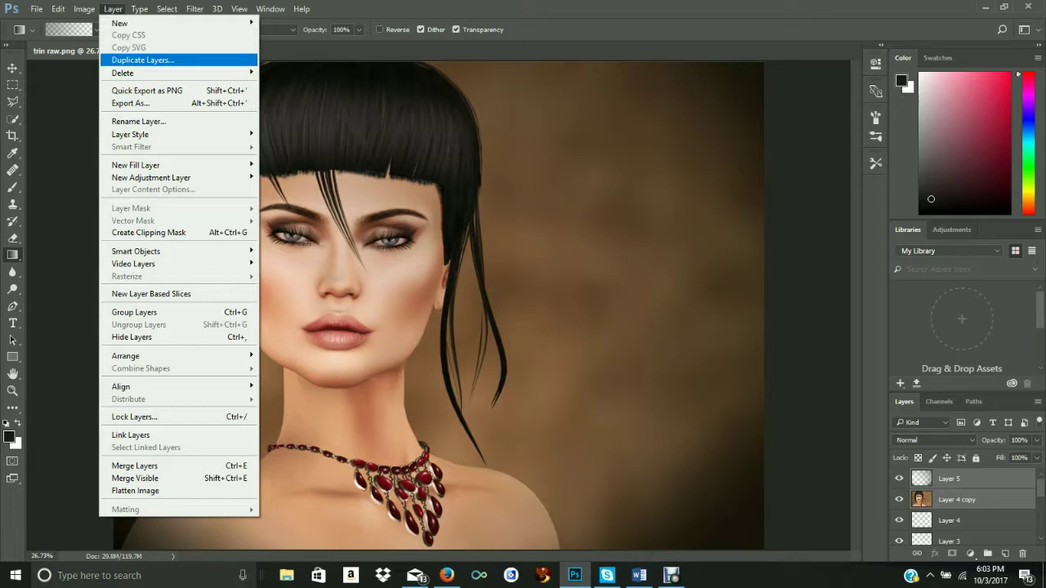
Step: Duplicate Layer 5 and Layer 4 copy and merge the duplicates into Layer 5 copy
left_click(143, 59)
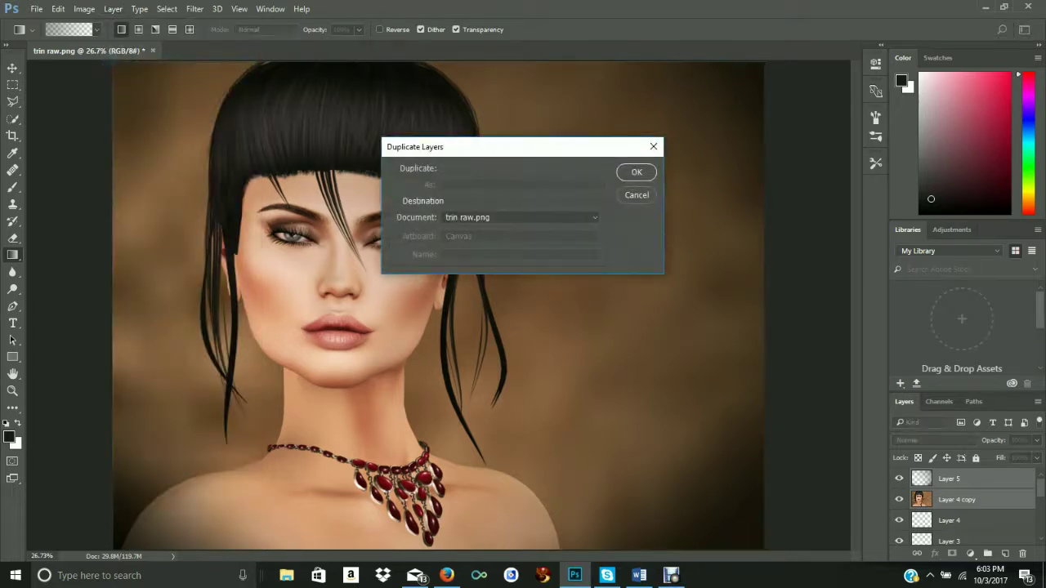
key("Return")
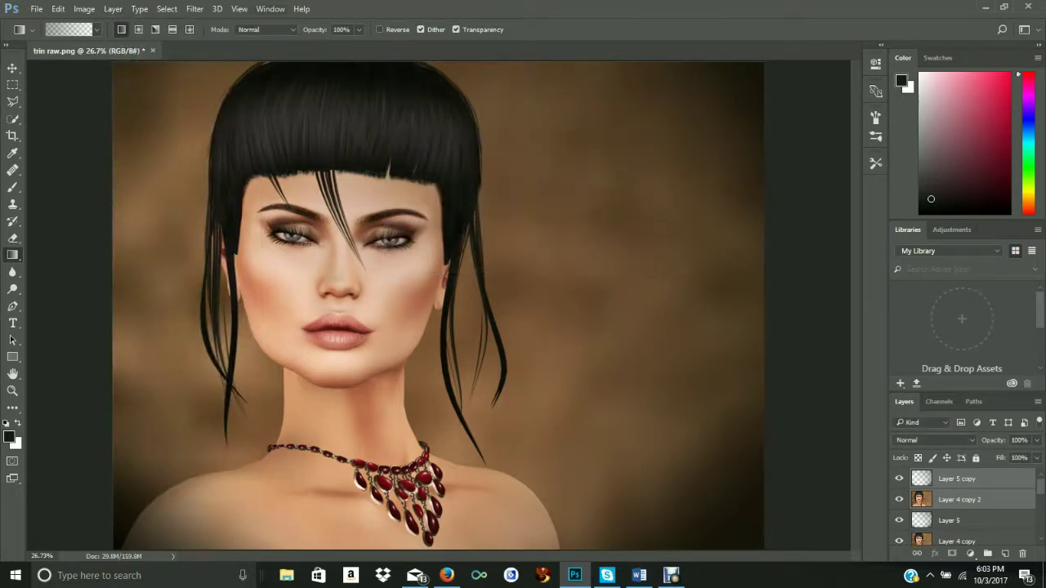
left_click(113, 8)
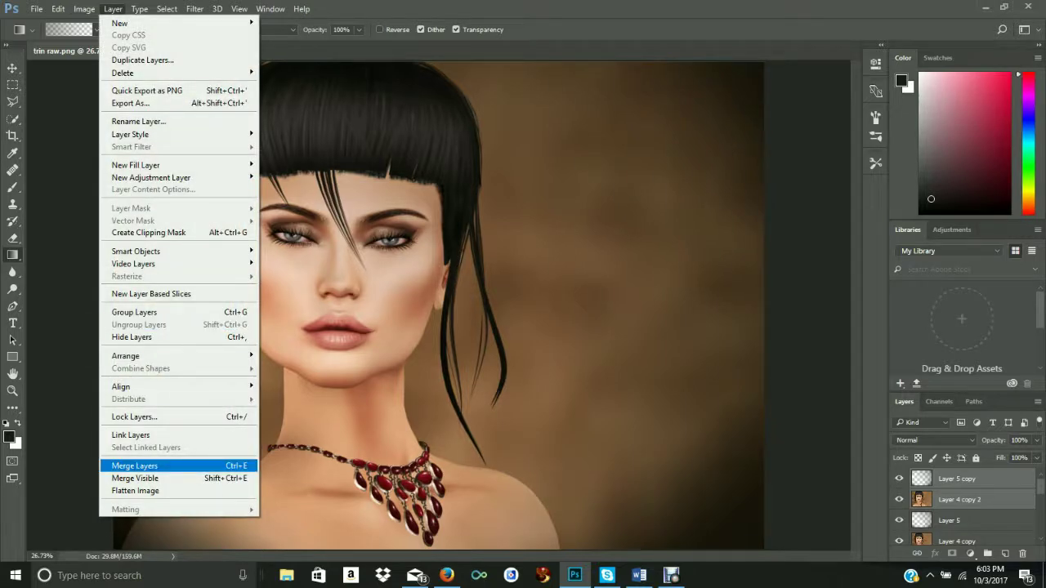
left_click(135, 466)
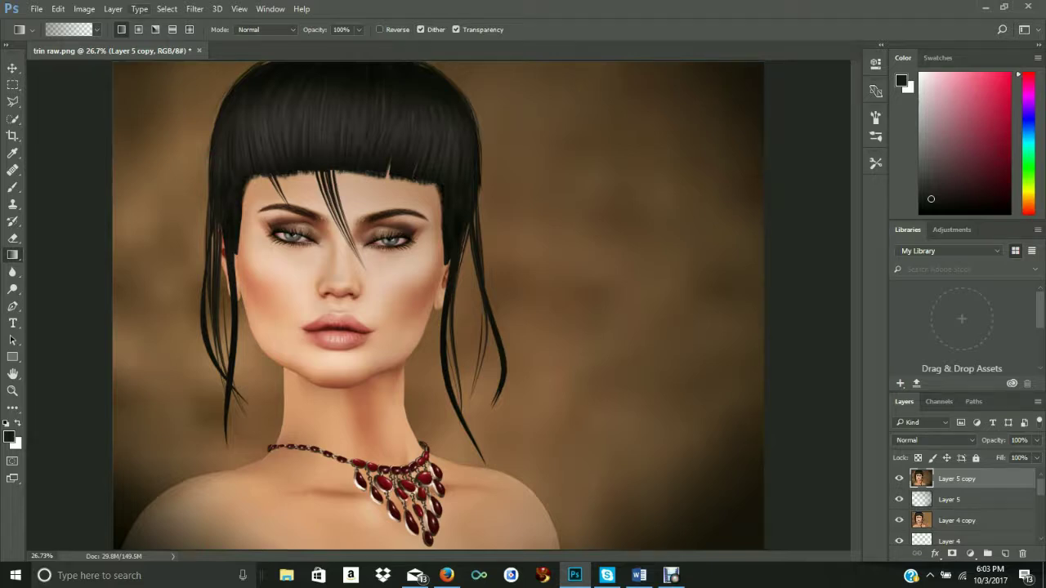
left_click(167, 8)
Step: Apply Smart Sharpen to Layer 5 copy at 200% amount, 1.0 px radius, 10% noise reduction
left_click(195, 8)
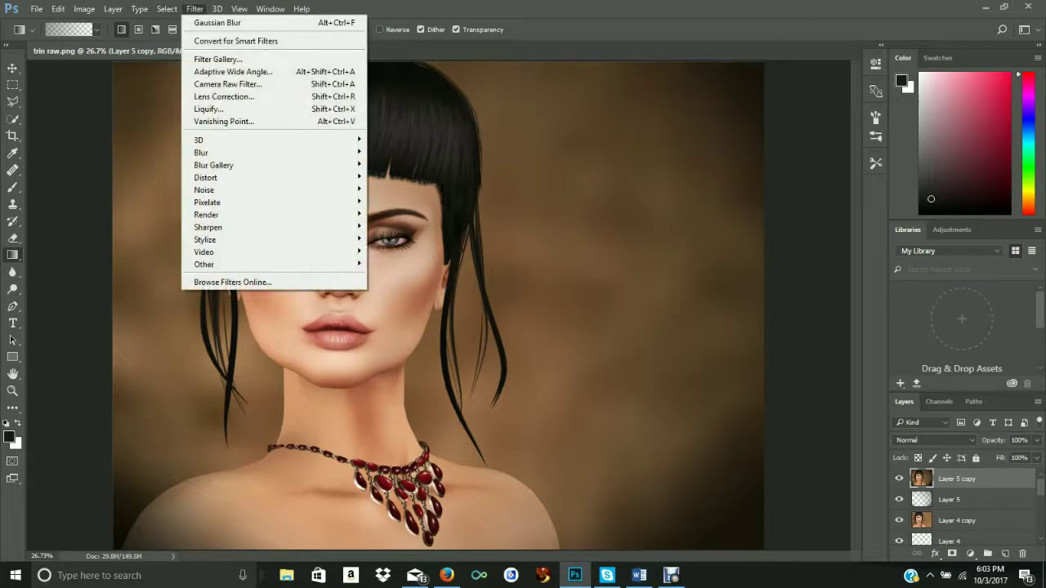
mouse_move(245, 227)
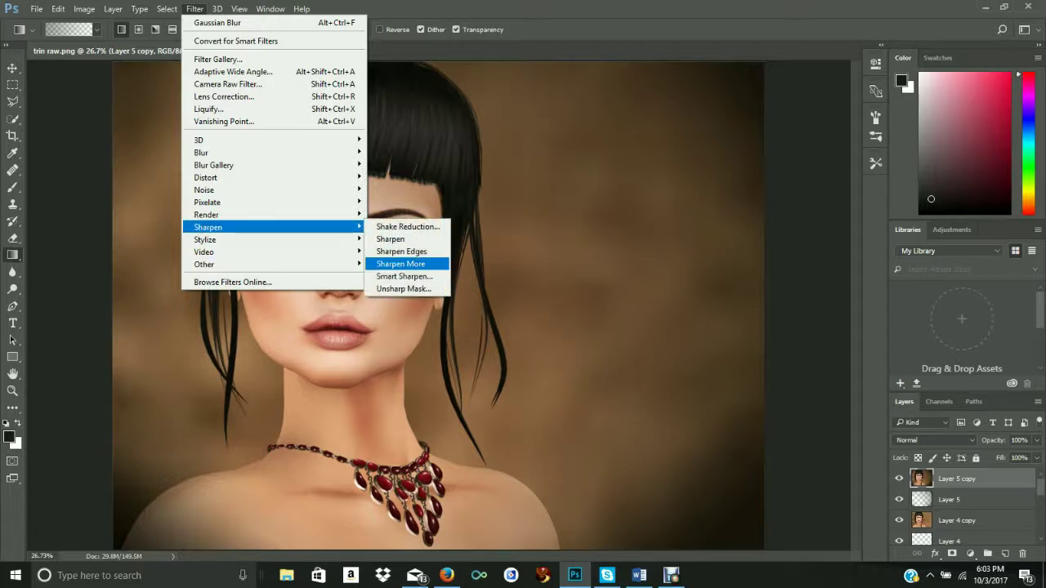
left_click(404, 277)
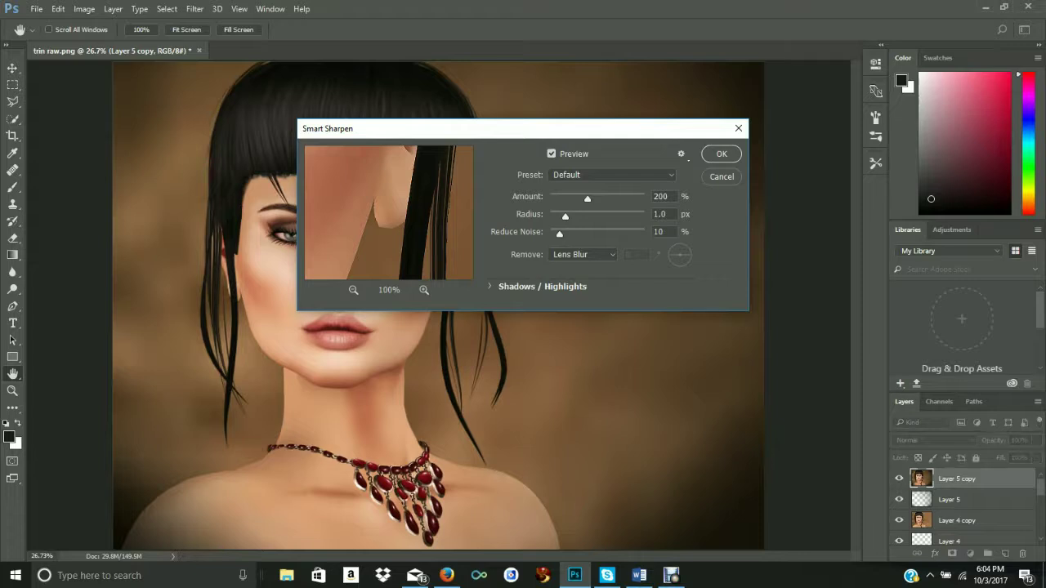
left_click(721, 154)
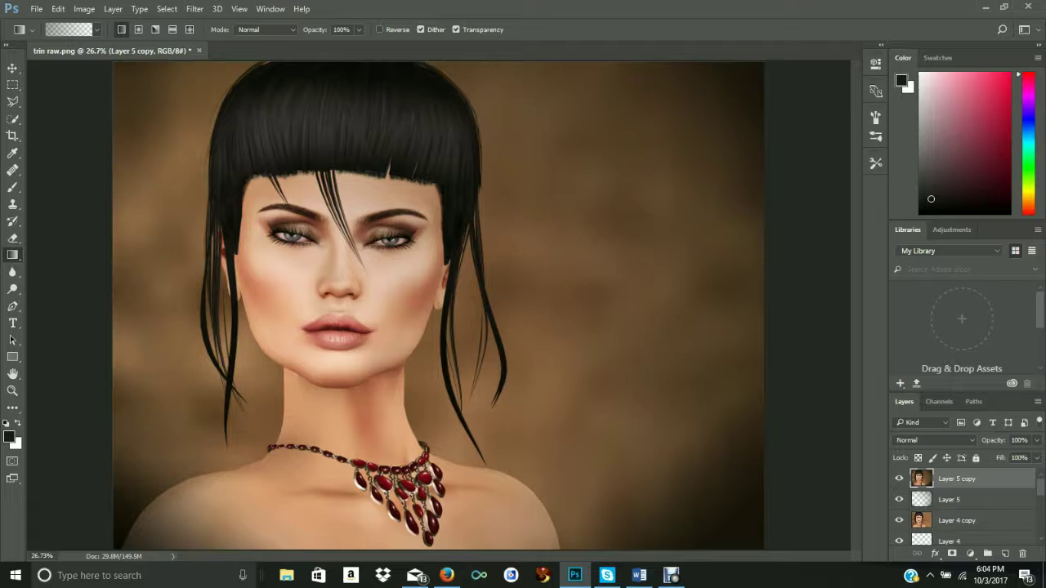
key("alt+t")
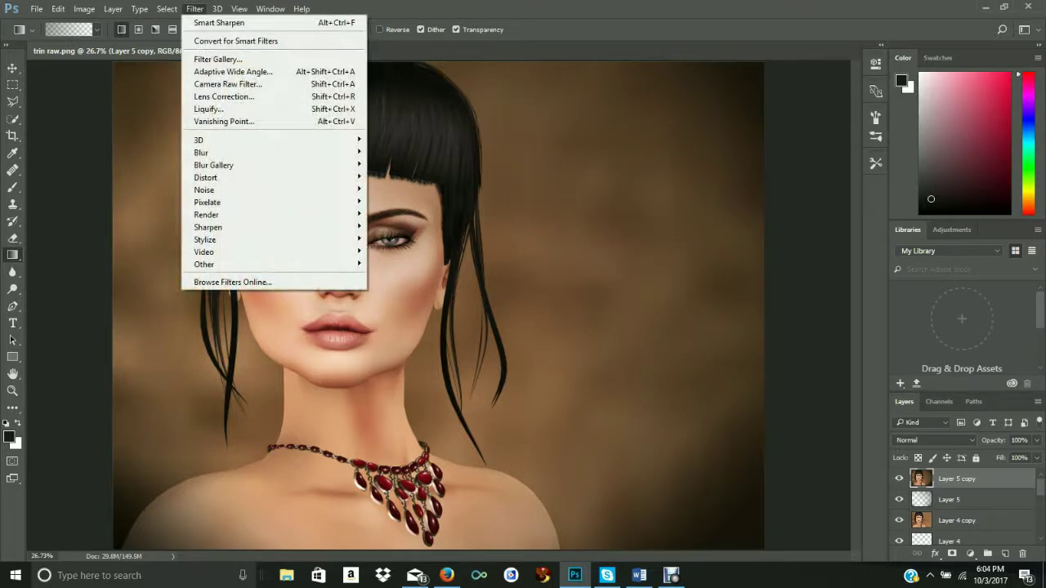
mouse_move(270, 239)
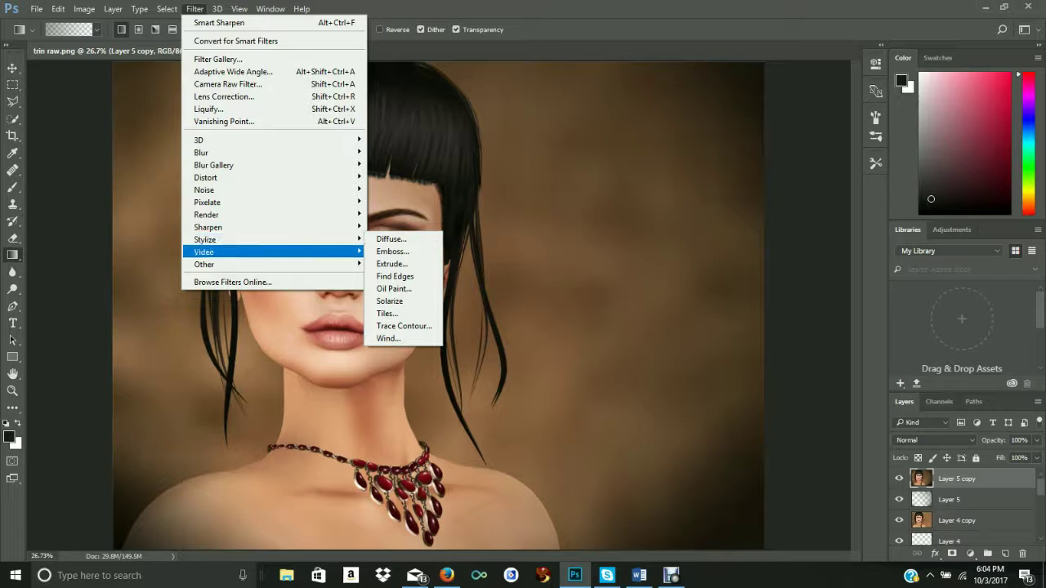
mouse_move(270, 214)
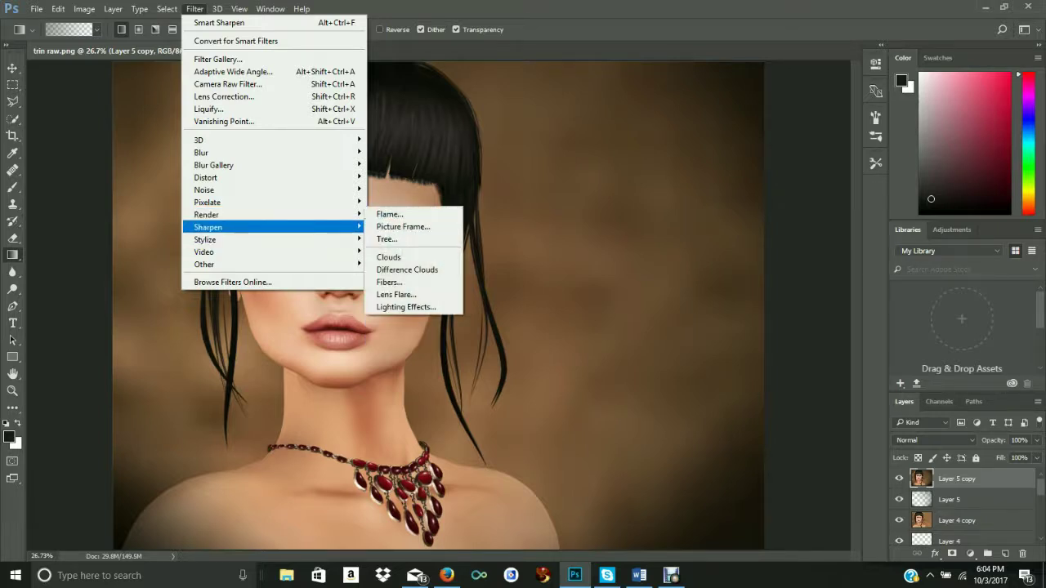
left_click(396, 294)
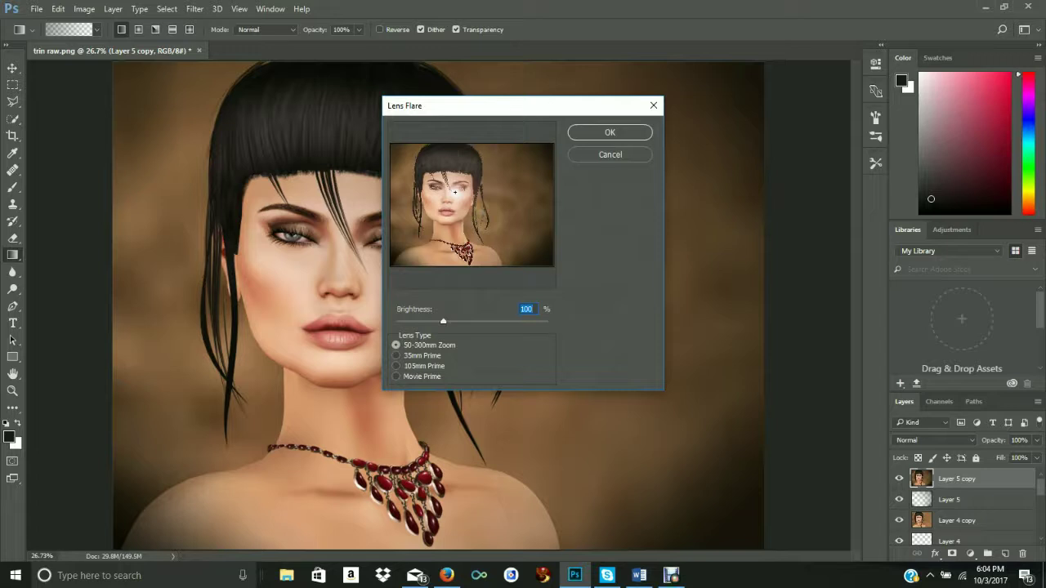
left_click_drag(455, 192, 517, 232)
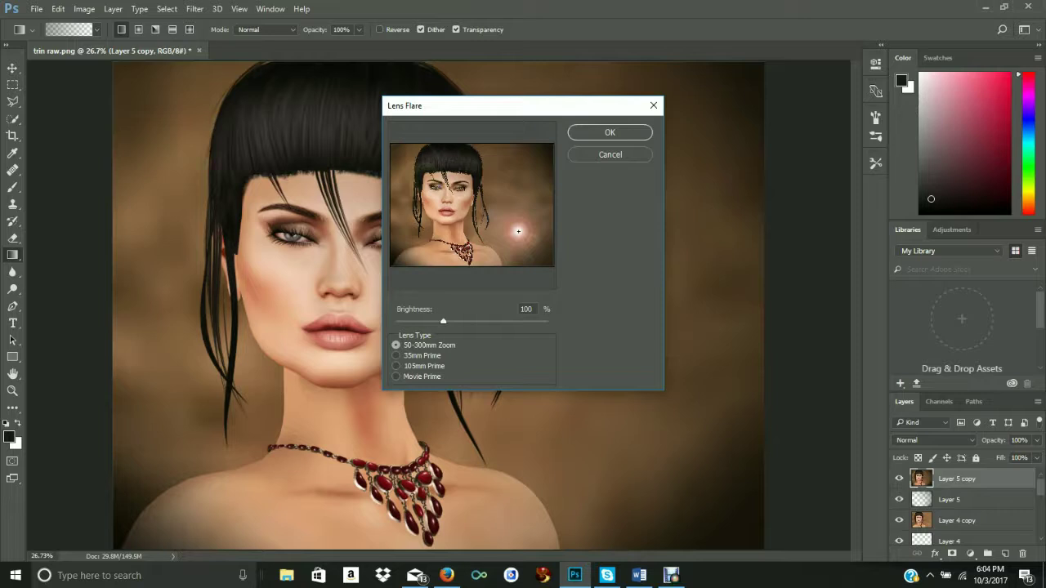
key("Return")
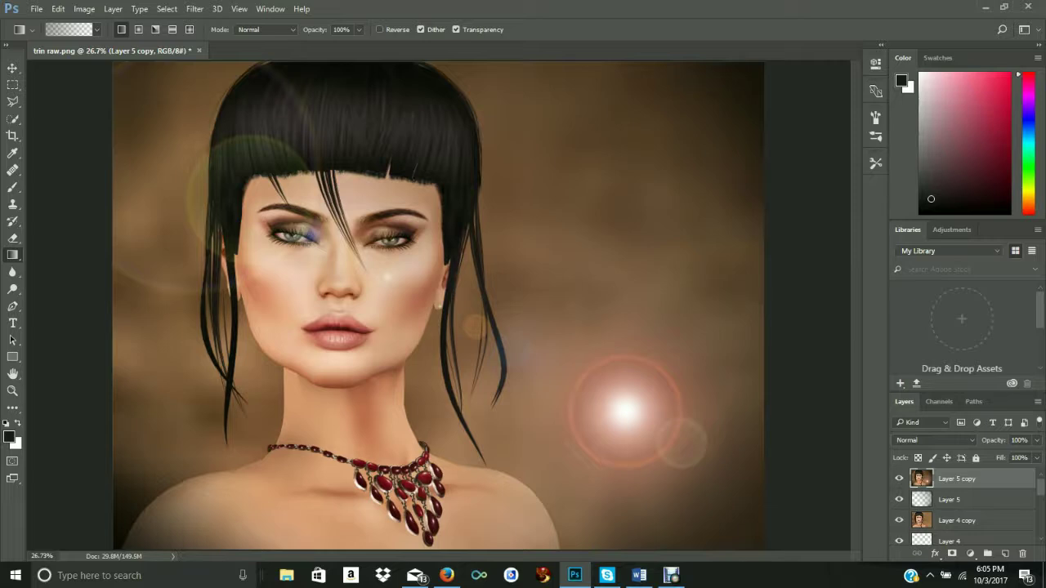
left_click(84, 9)
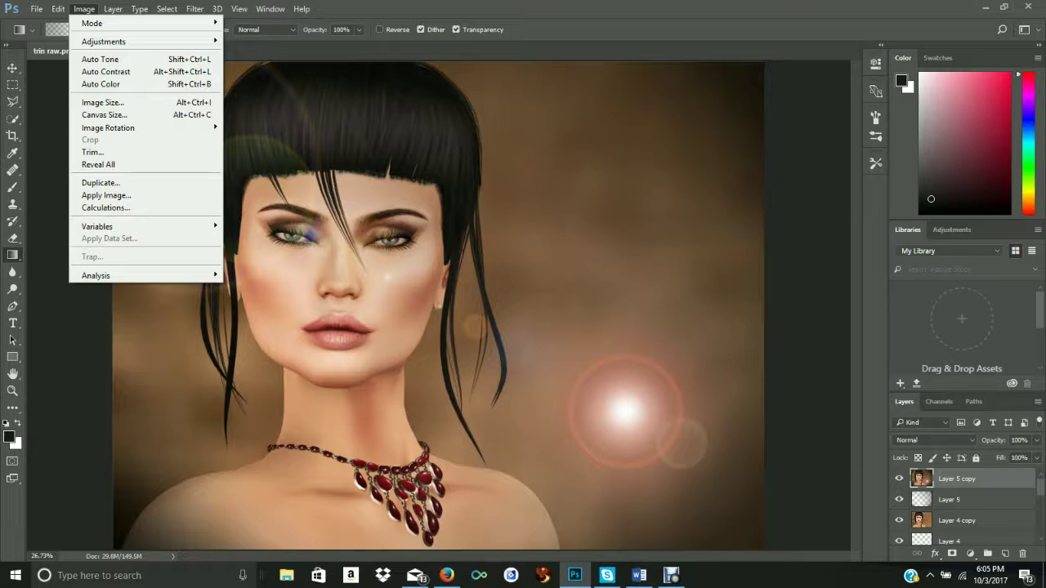
mouse_move(58, 9)
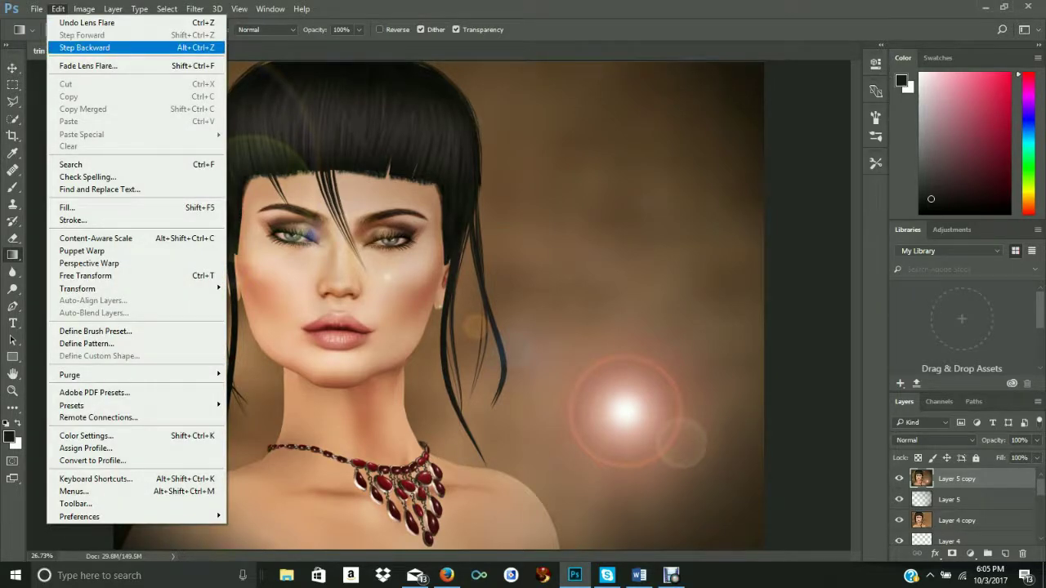
left_click(81, 47)
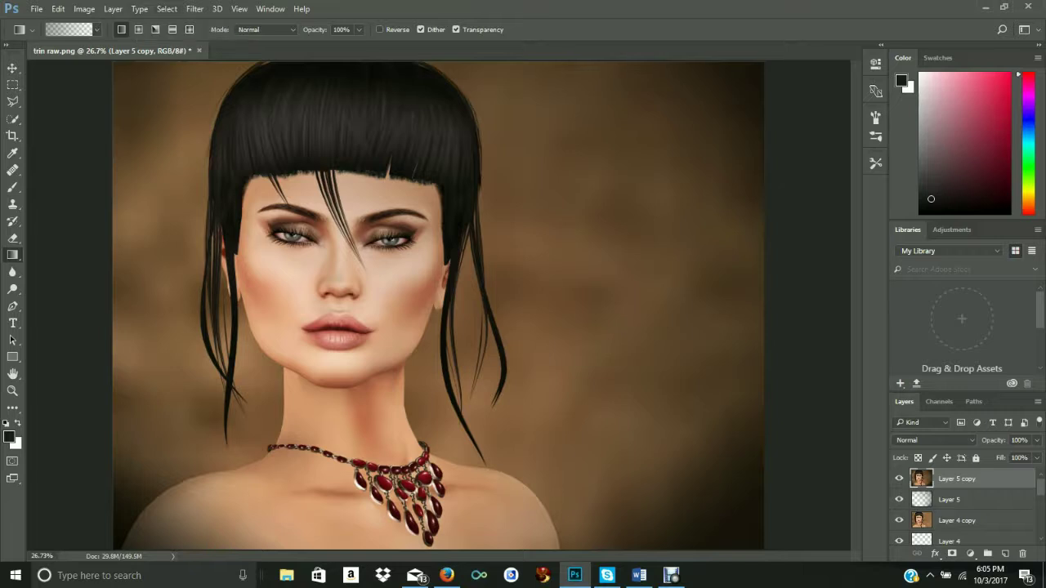
left_click(195, 9)
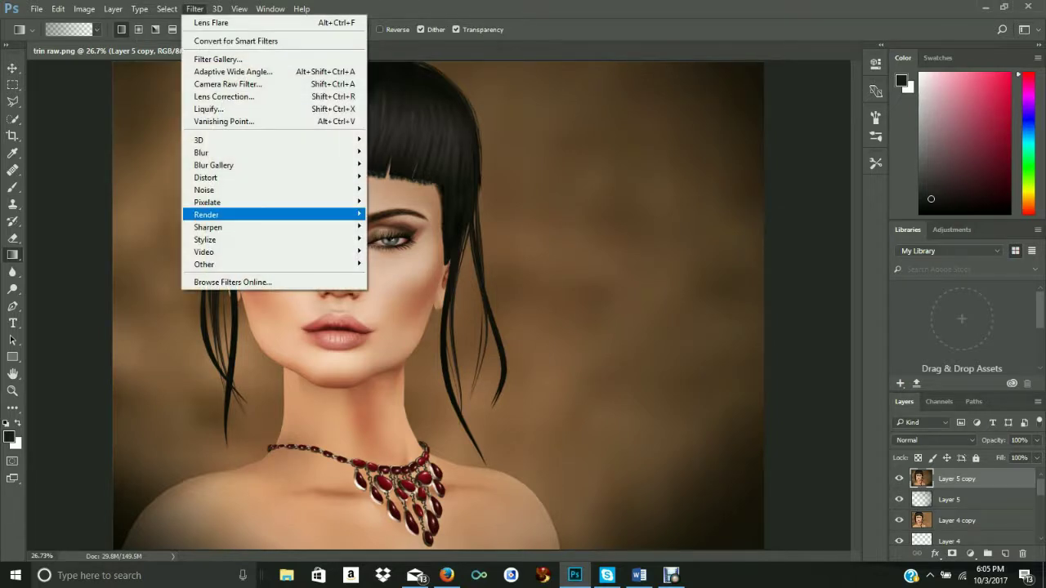
mouse_move(245, 214)
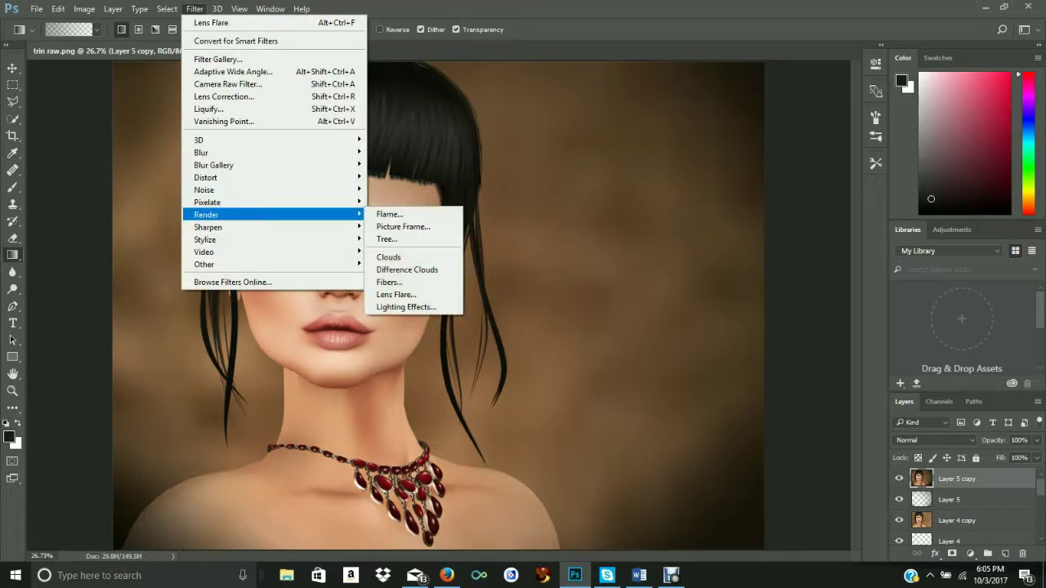
left_click(408, 294)
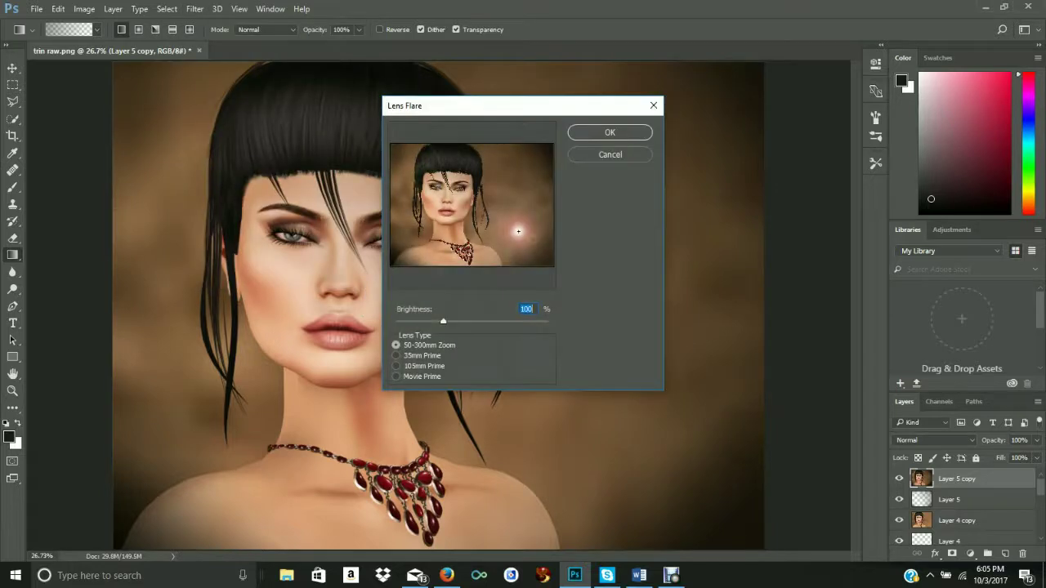
key("Tab")
key("Down")
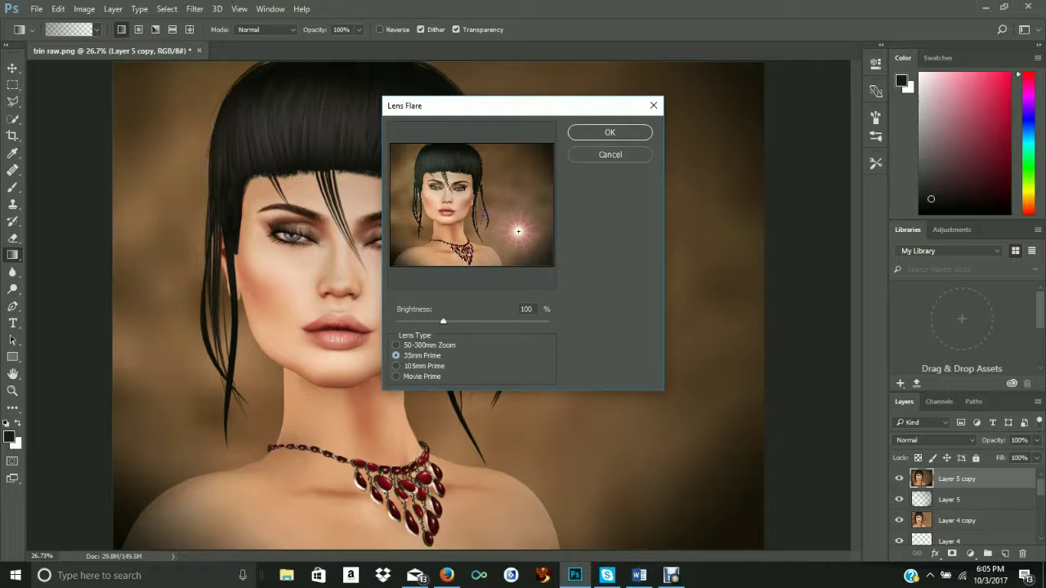
key("Return")
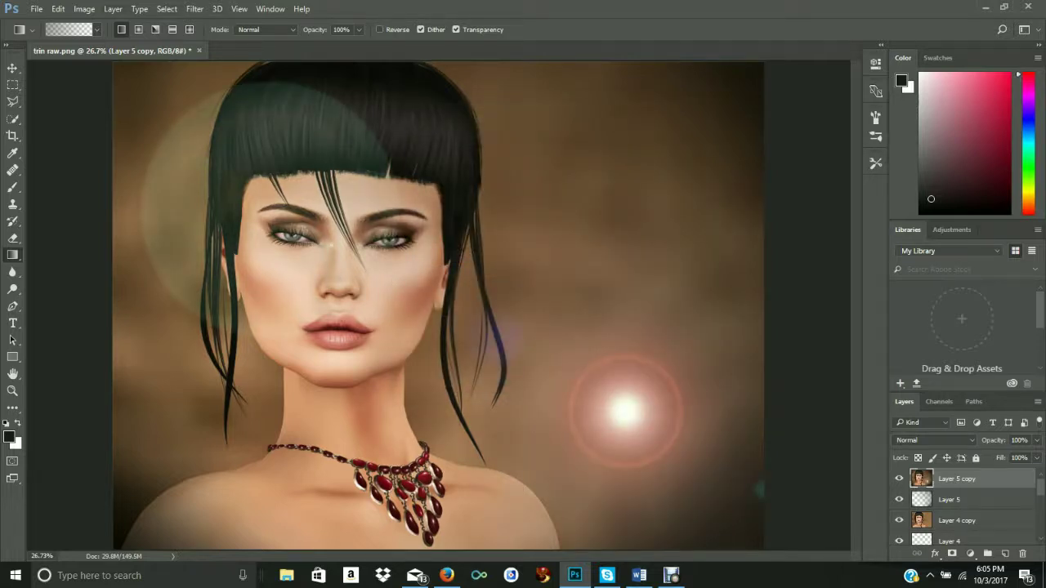
left_click(58, 9)
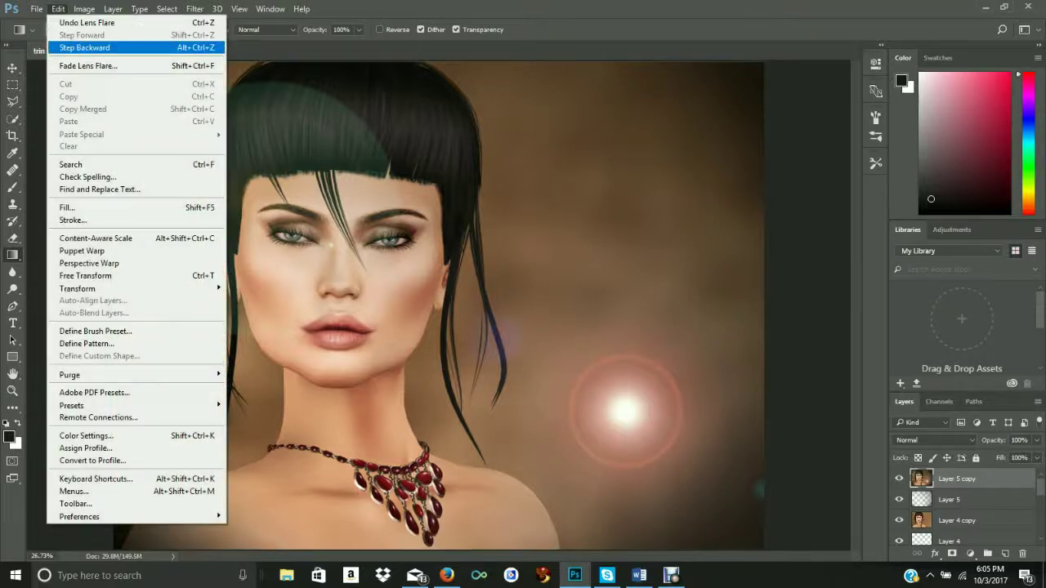
left_click(85, 47)
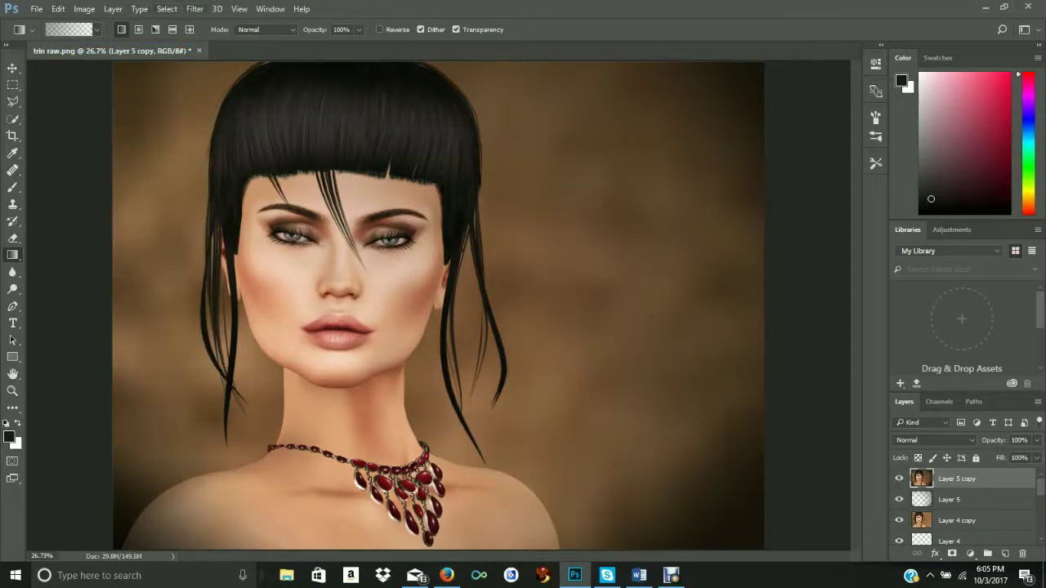
left_click(195, 8)
mouse_move(245, 239)
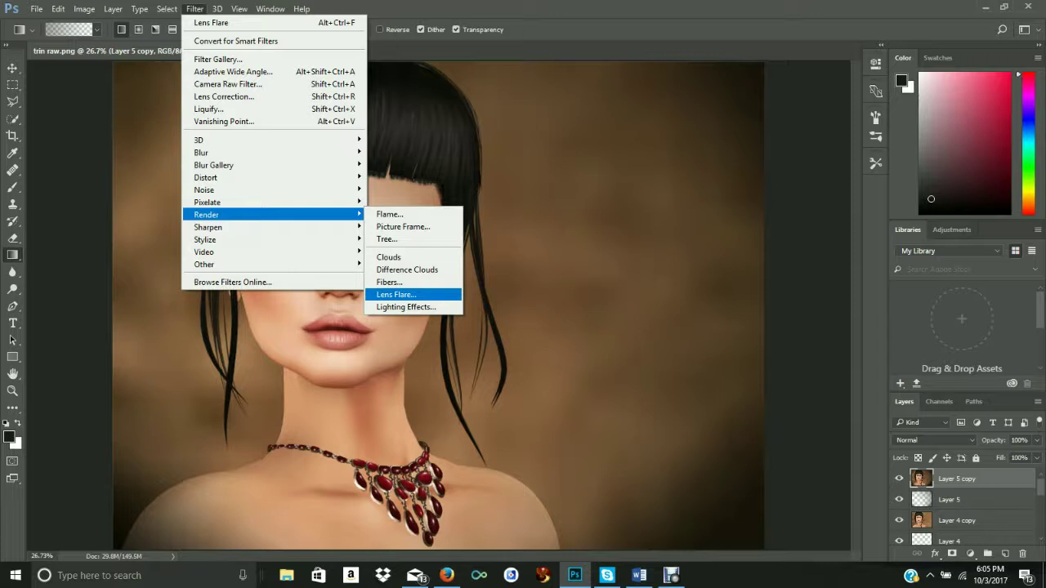
left_click(396, 294)
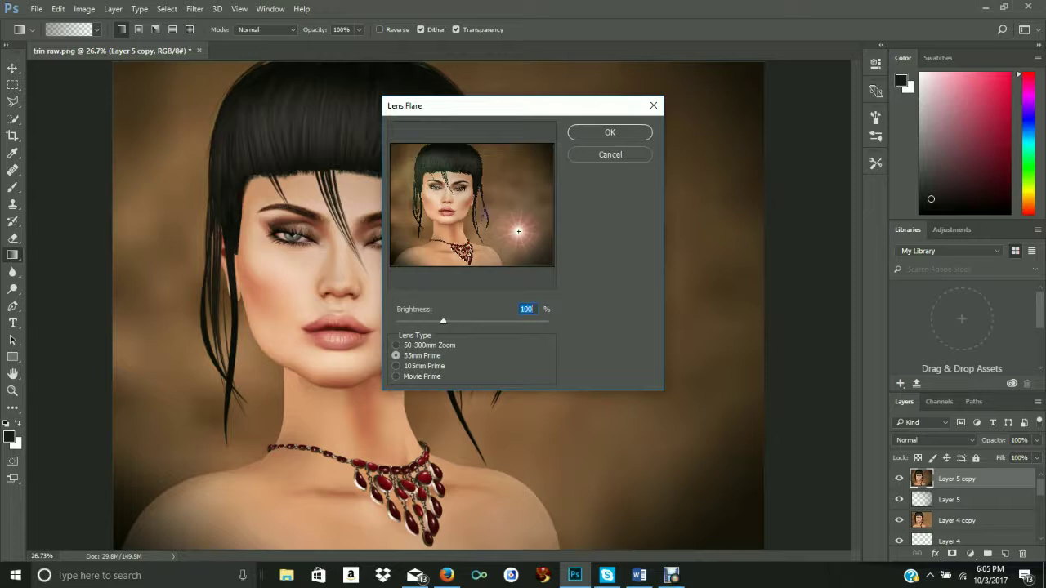
key("Return")
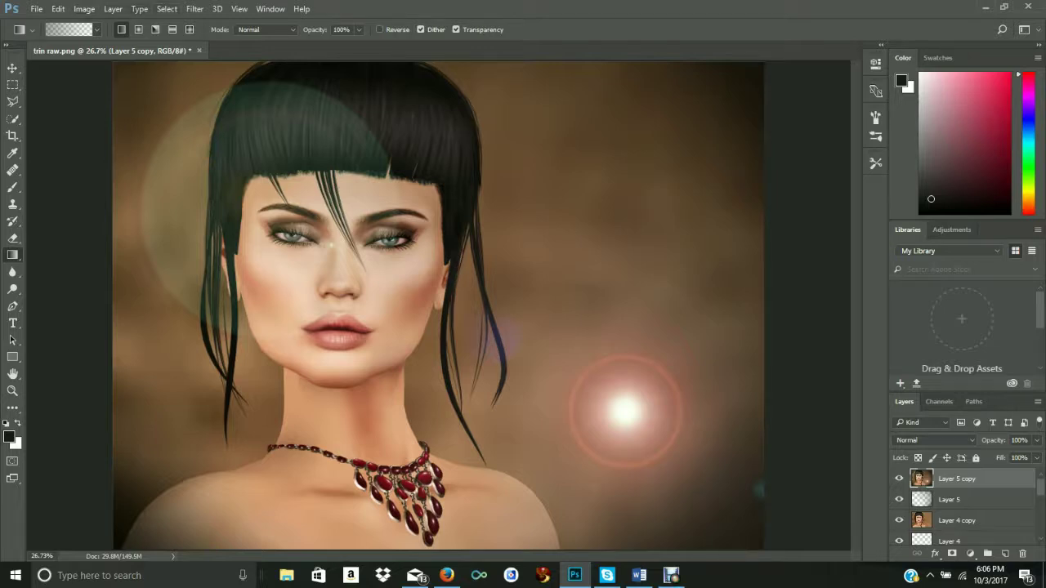
left_click(58, 8)
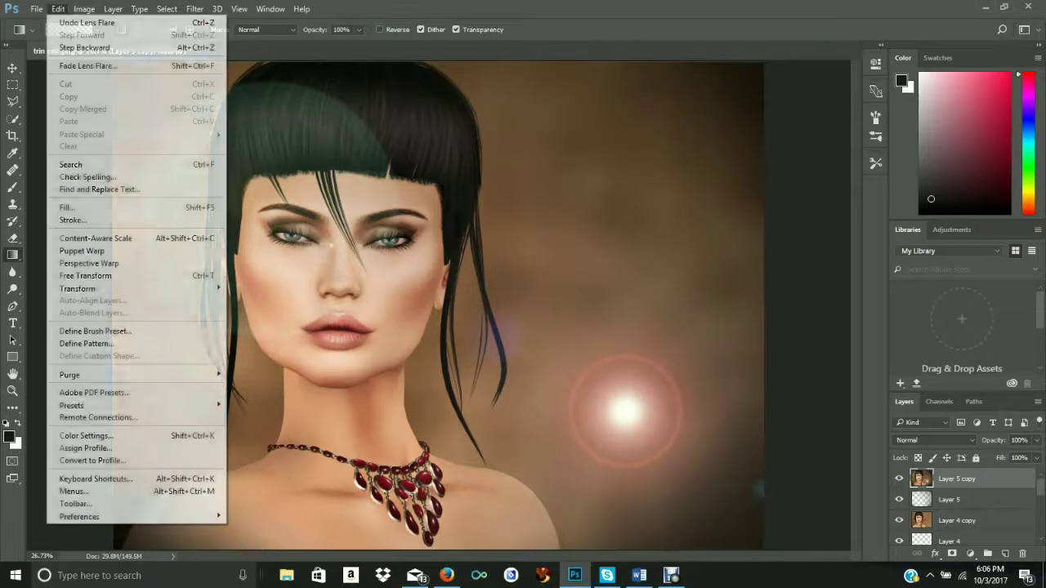
left_click(84, 47)
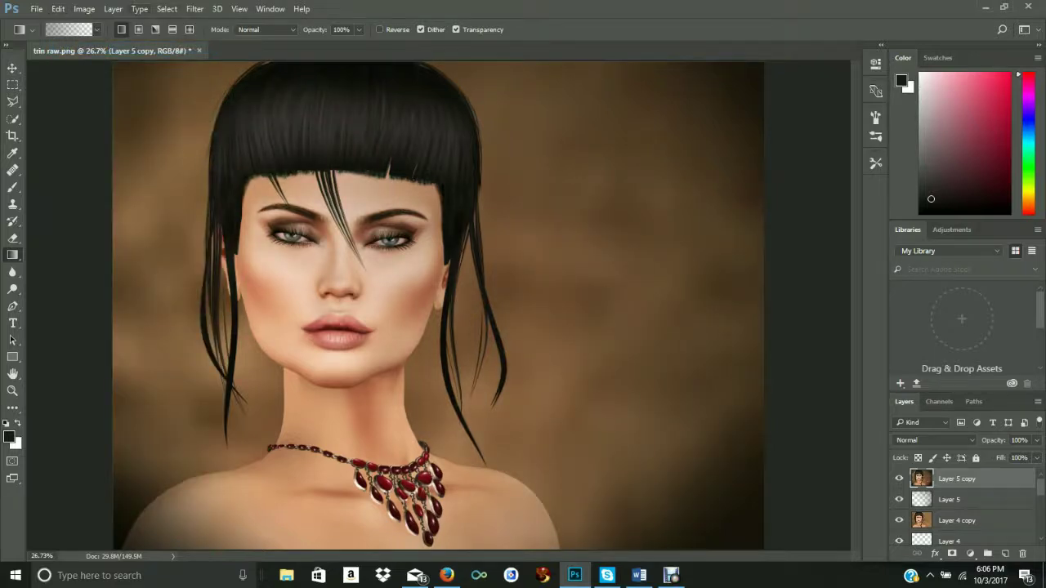
left_click(194, 9)
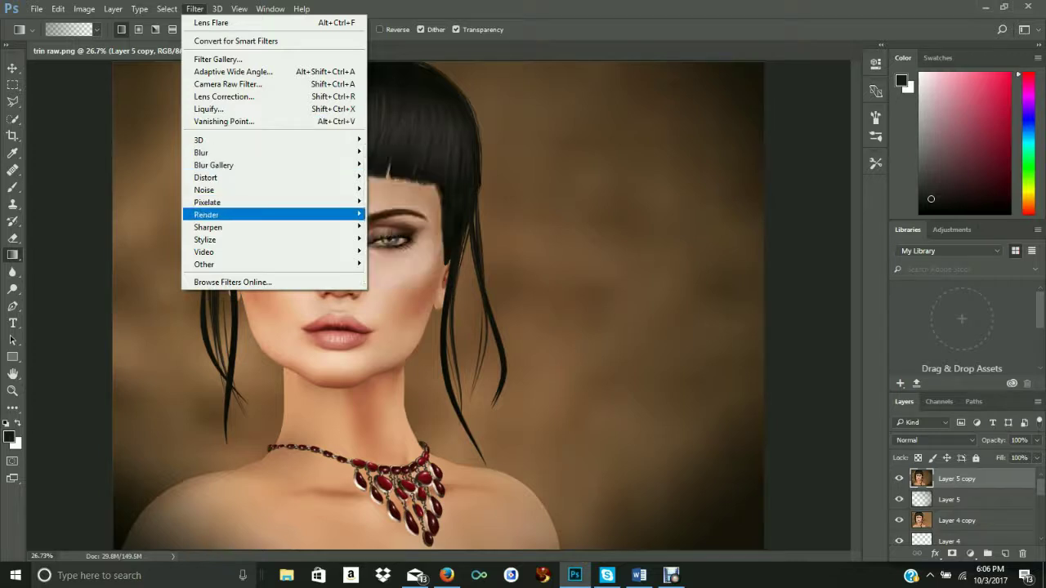
Step: Apply a 105mm Prime lens flare at 100% brightness to the background
mouse_move(269, 214)
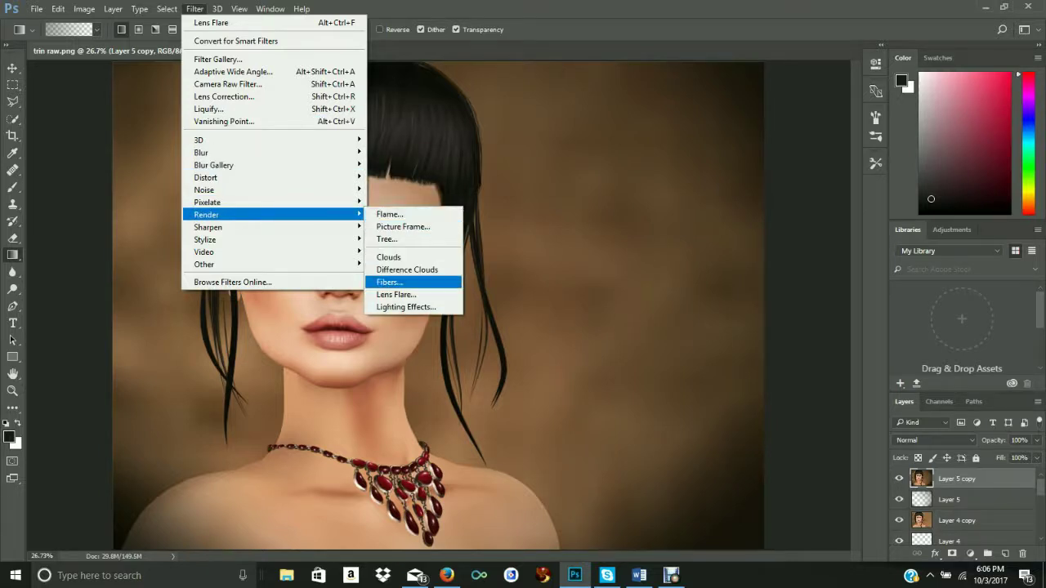
left_click(396, 294)
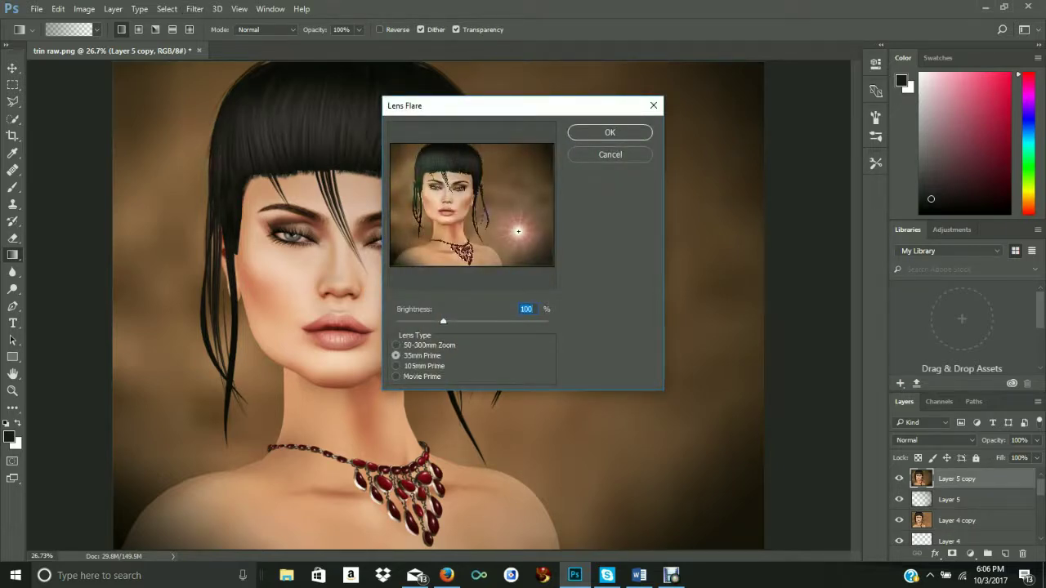
key("Tab")
key("Down")
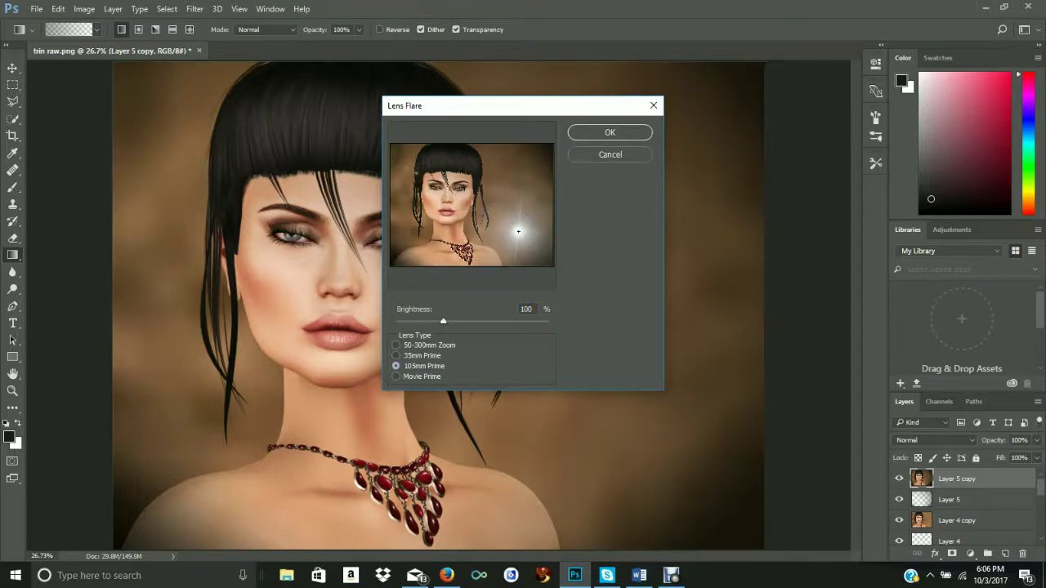
key("Return")
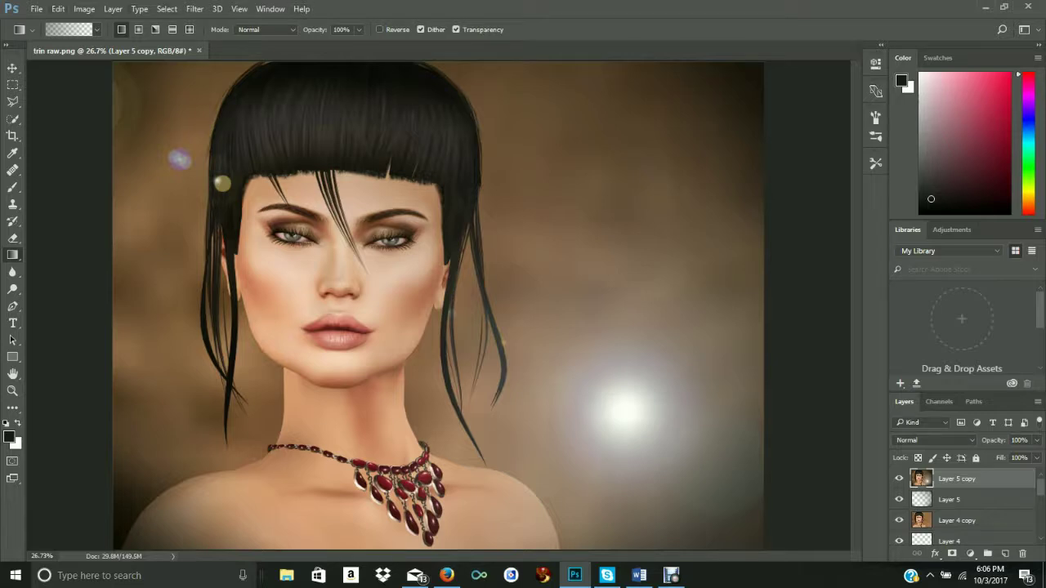
Step: Undo the 105mm Prime lens flare
left_click(58, 9)
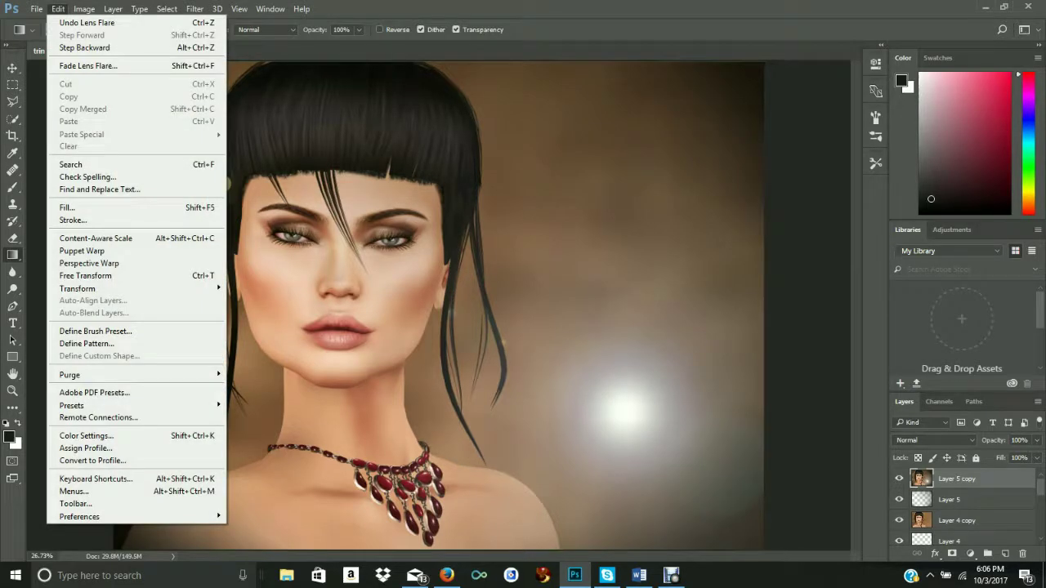
left_click(85, 22)
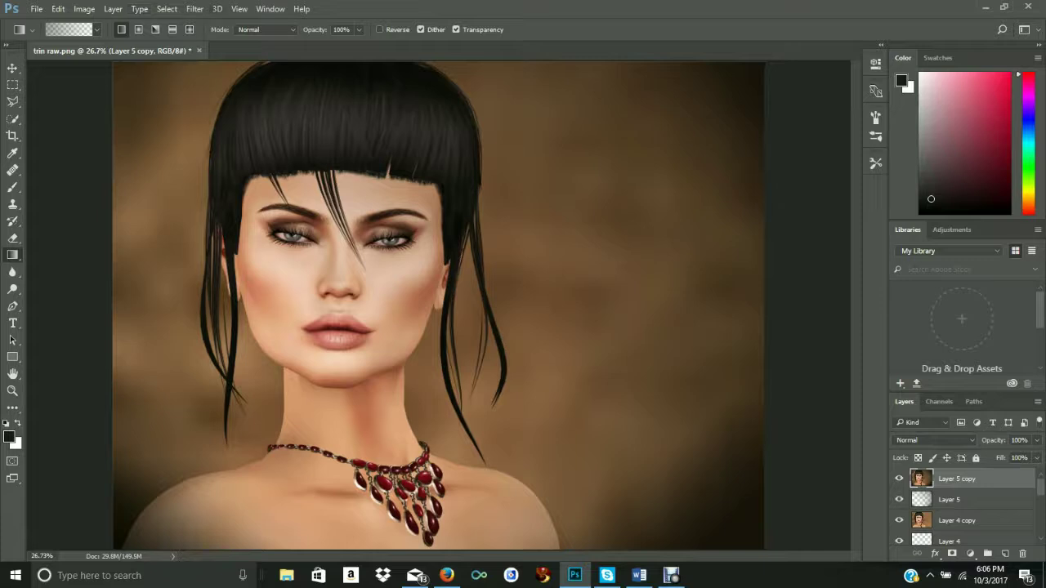
left_click(194, 9)
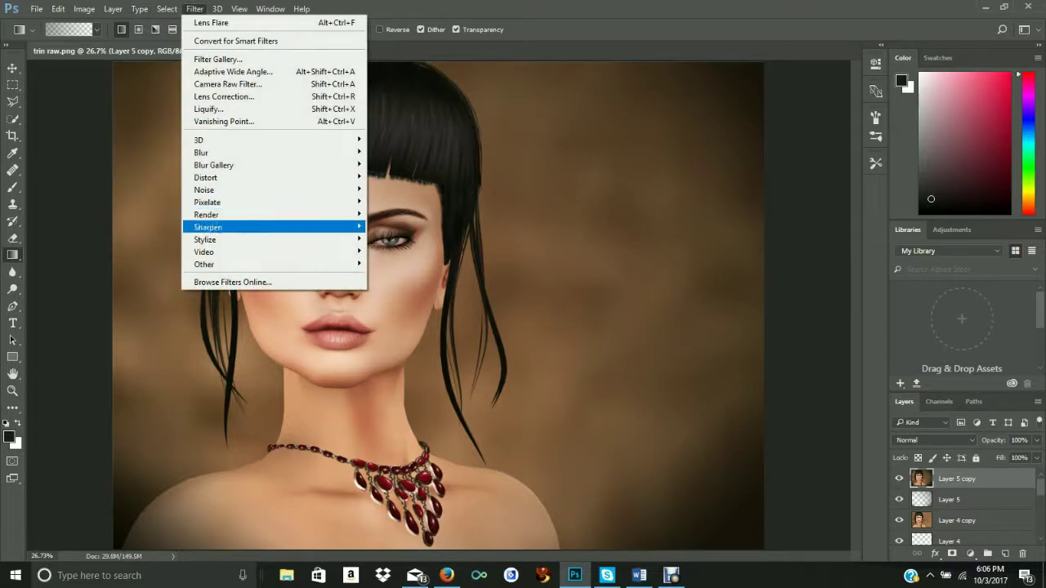
Step: Add a Movie Prime lens flare to the right of the woman's neck
key("Escape")
key("Escape")
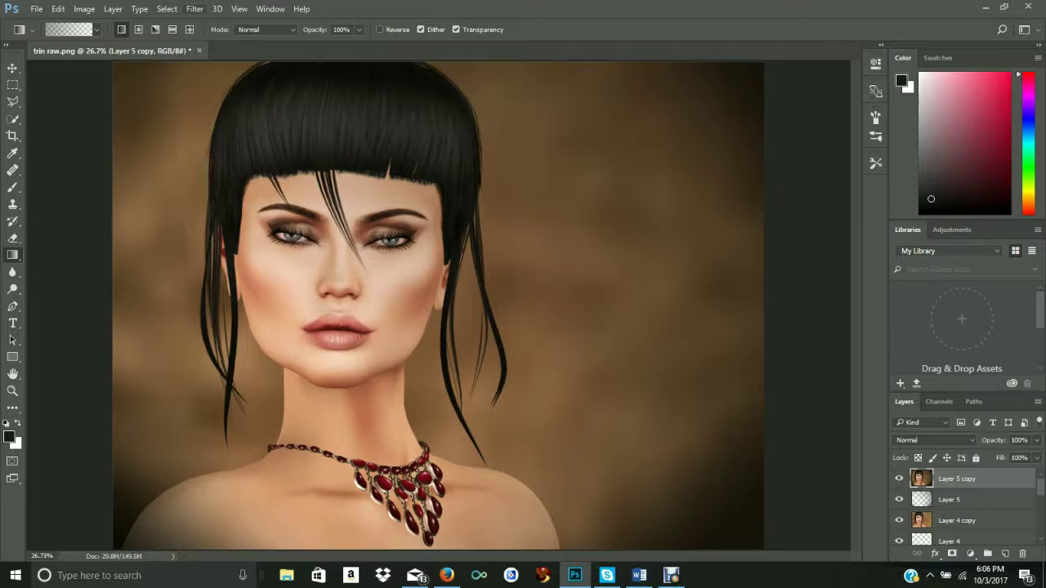
left_click(168, 9)
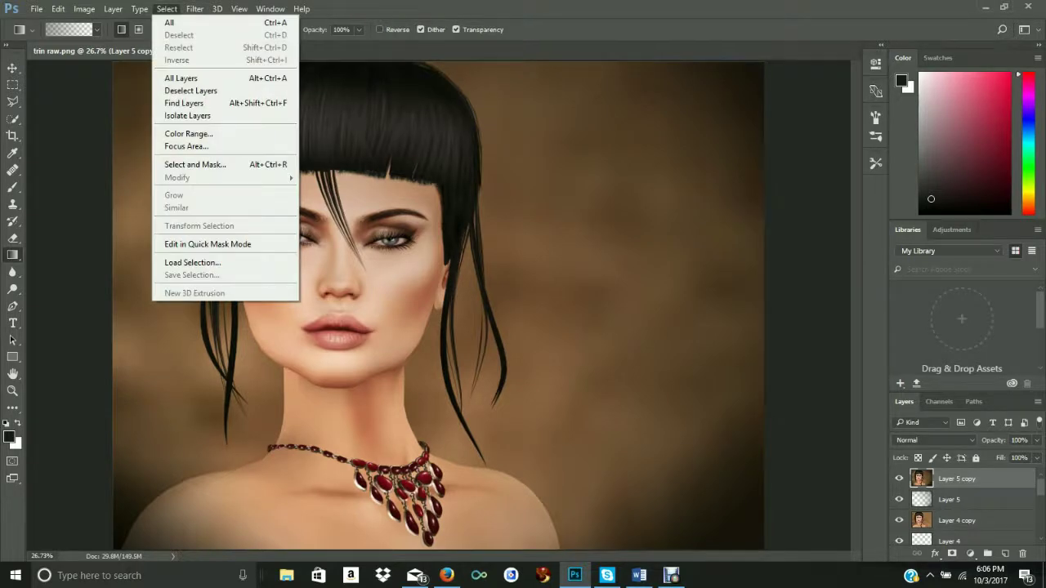
mouse_move(194, 9)
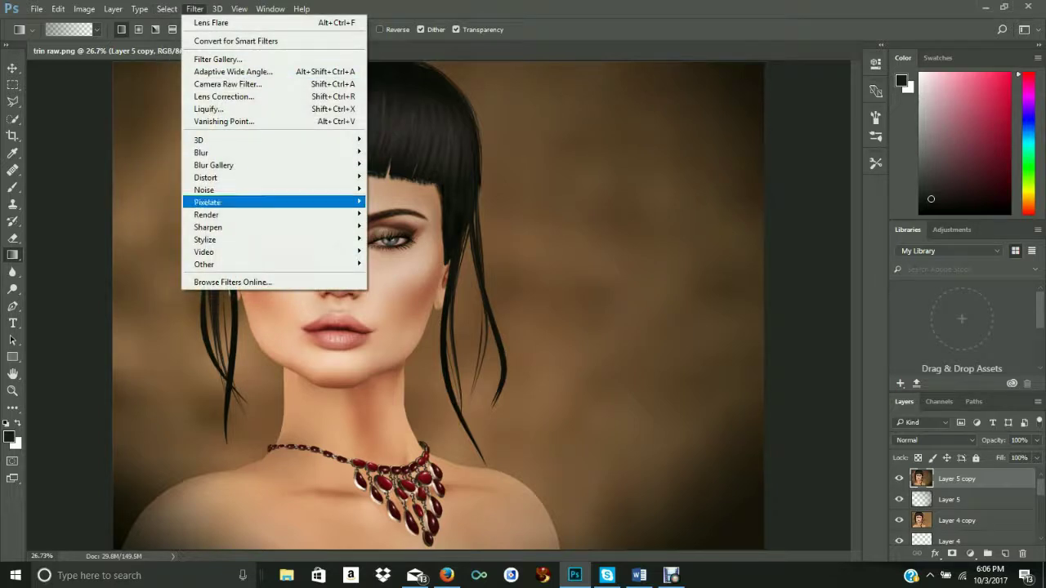
mouse_move(245, 252)
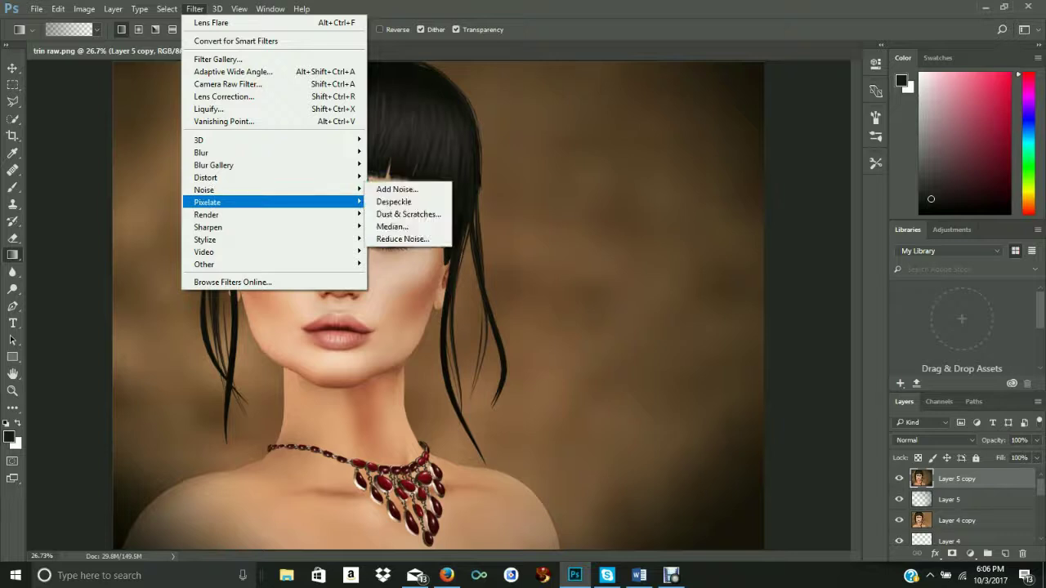
mouse_move(245, 214)
left_click(395, 294)
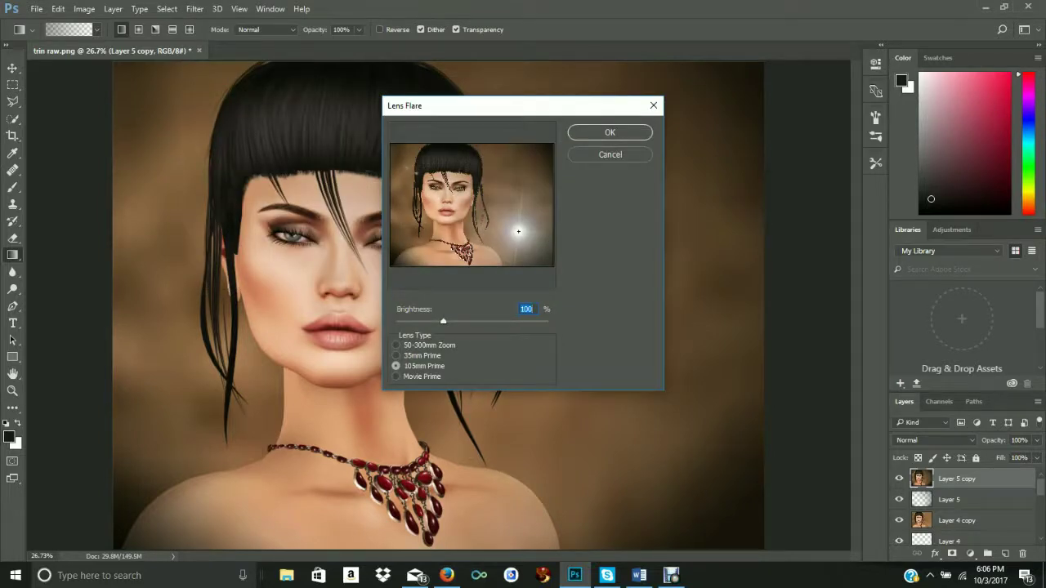
left_click(396, 377)
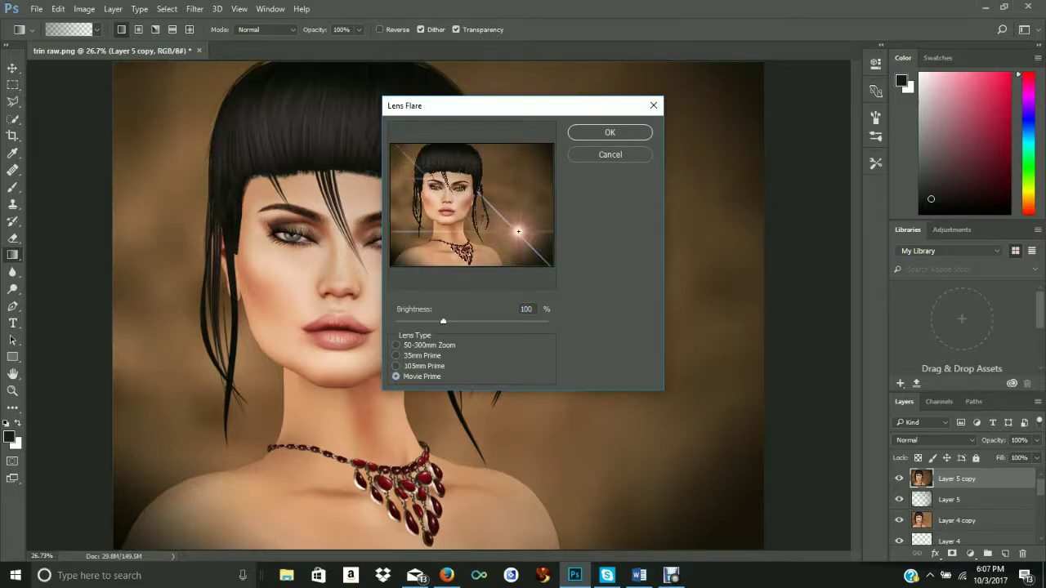
key("Return")
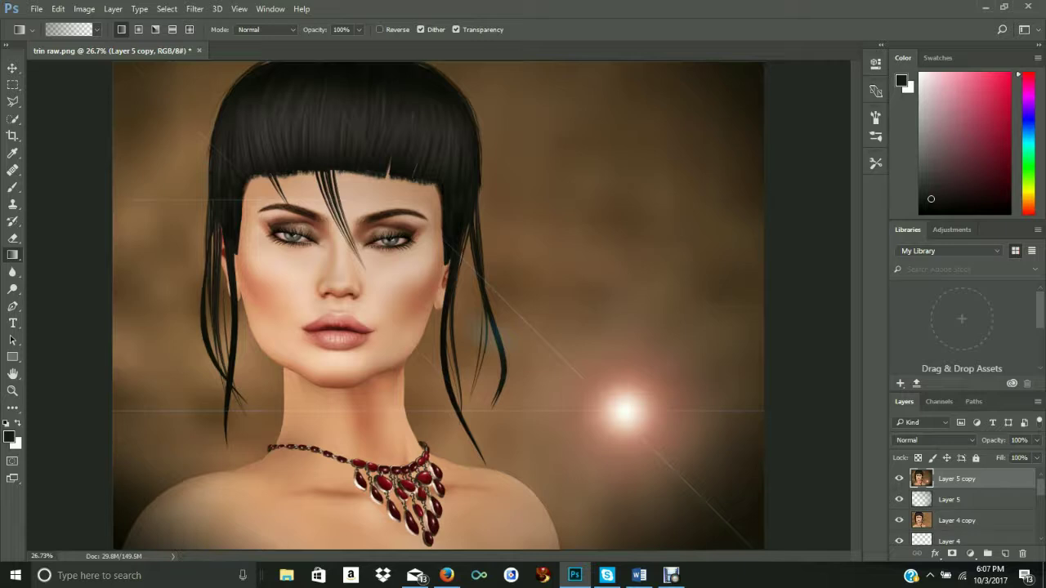
left_click(58, 8)
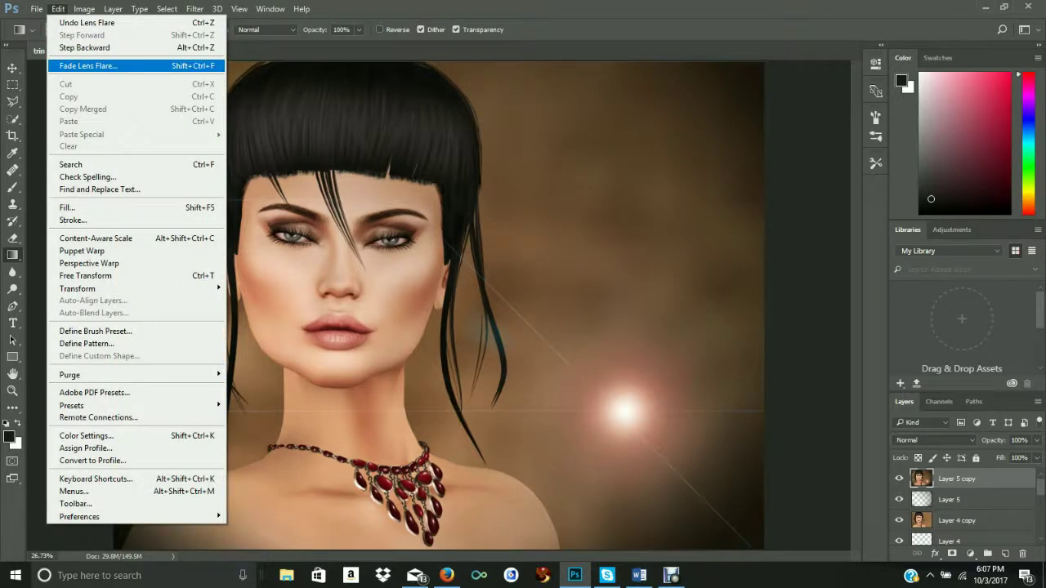
Step: Fade the lens flare to 72% opacity
left_click(88, 65)
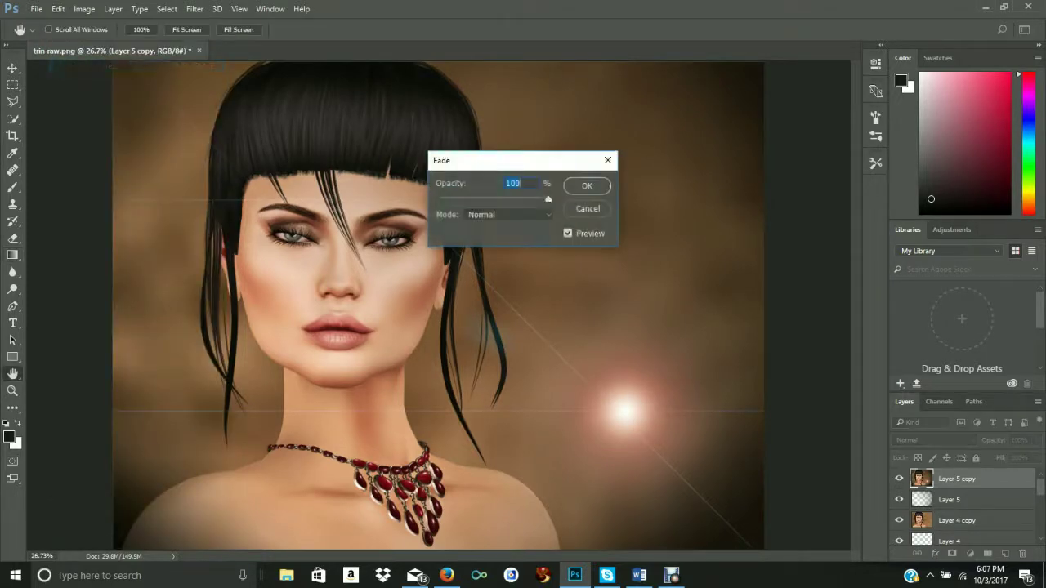
key("Return")
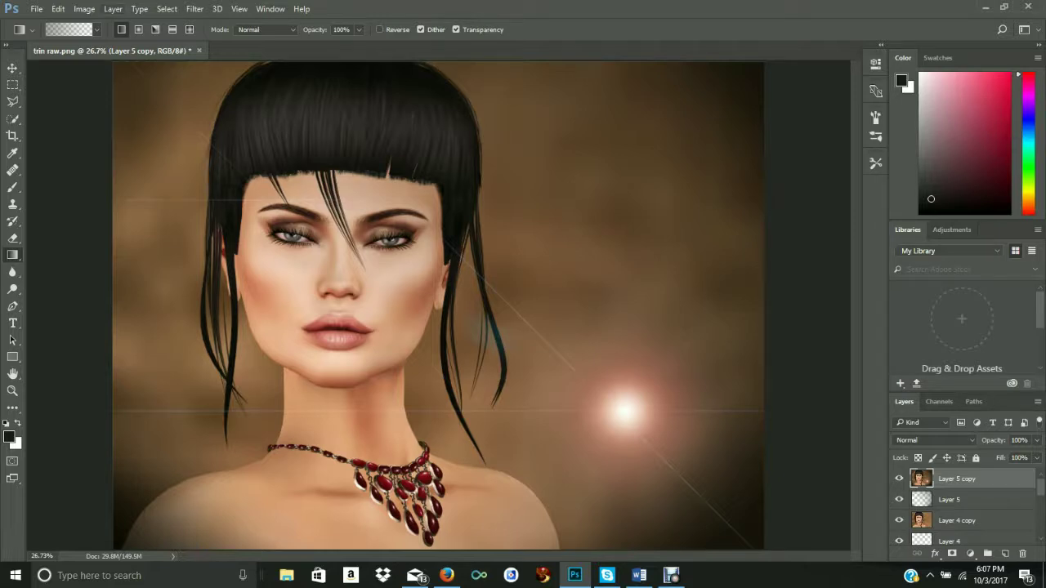
key("alt+e")
key("Down")
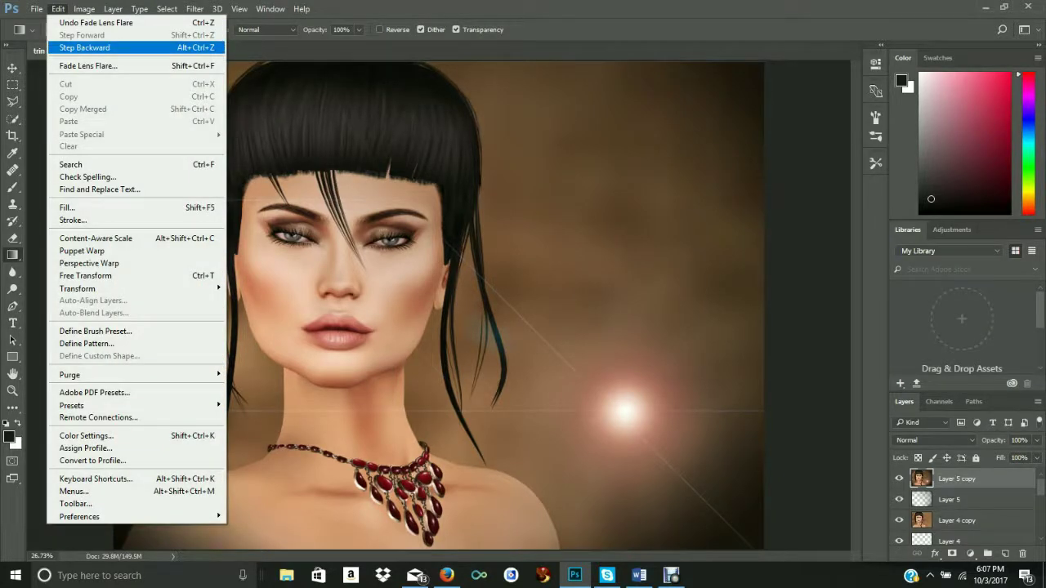
key("Down")
key("Return")
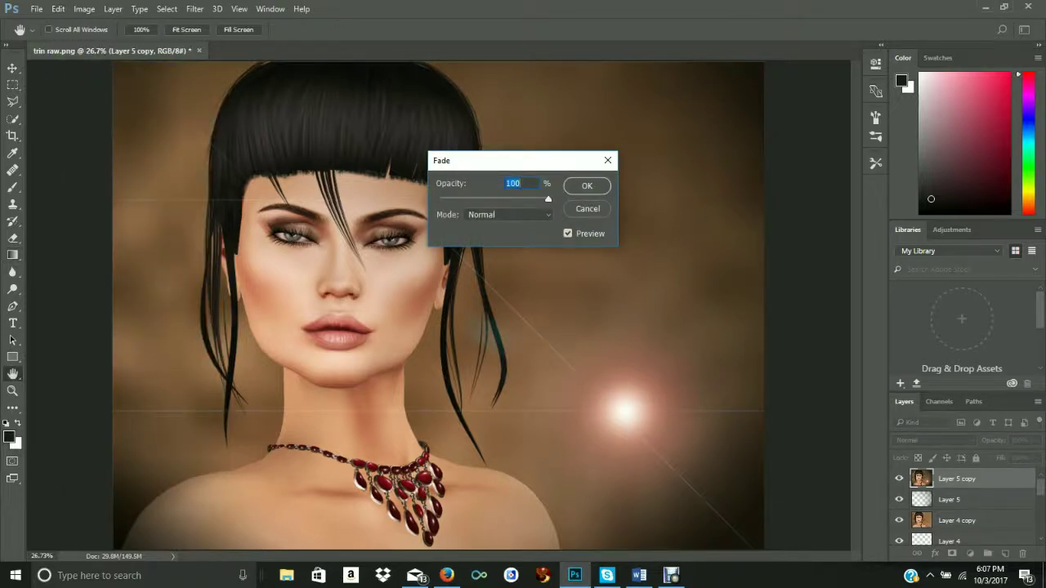
type("72")
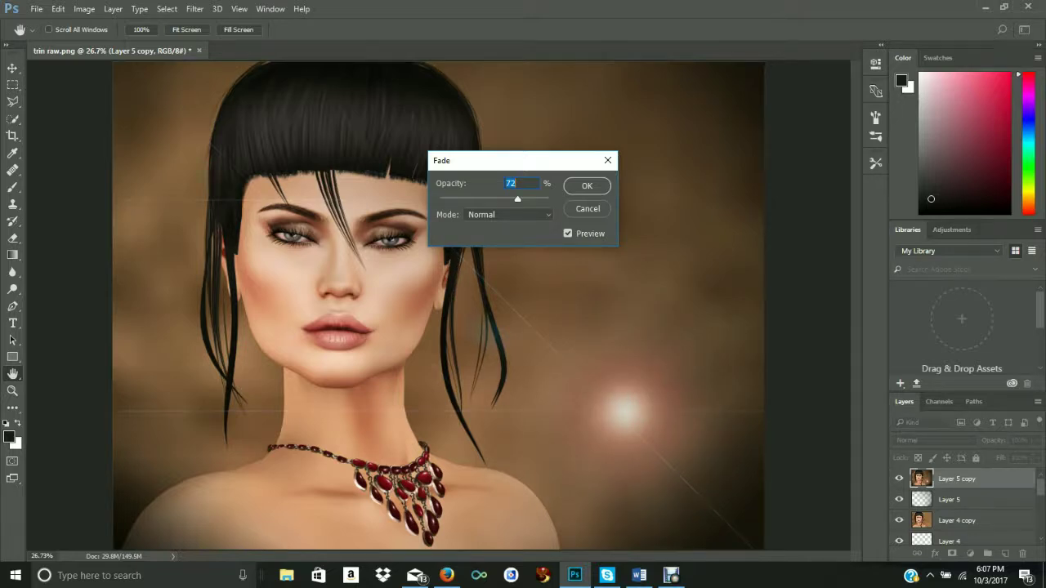
key("Return")
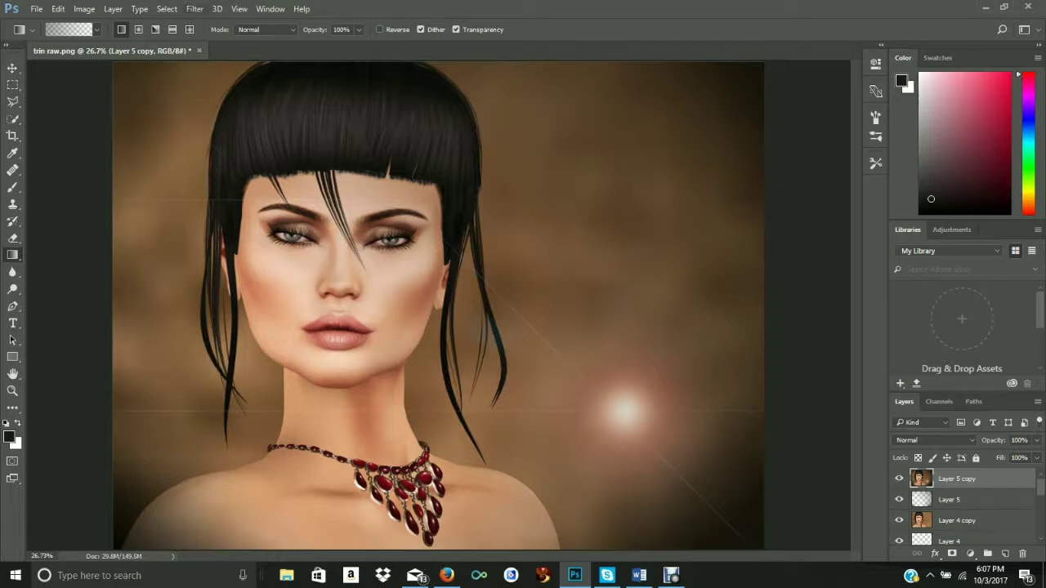
Step: Step back through the history with repeated undos until the flare is removed
key("alt+e")
key("Down")
key("Down")
key("Return")
key("alt+e")
key("Down")
key("Down")
key("Return")
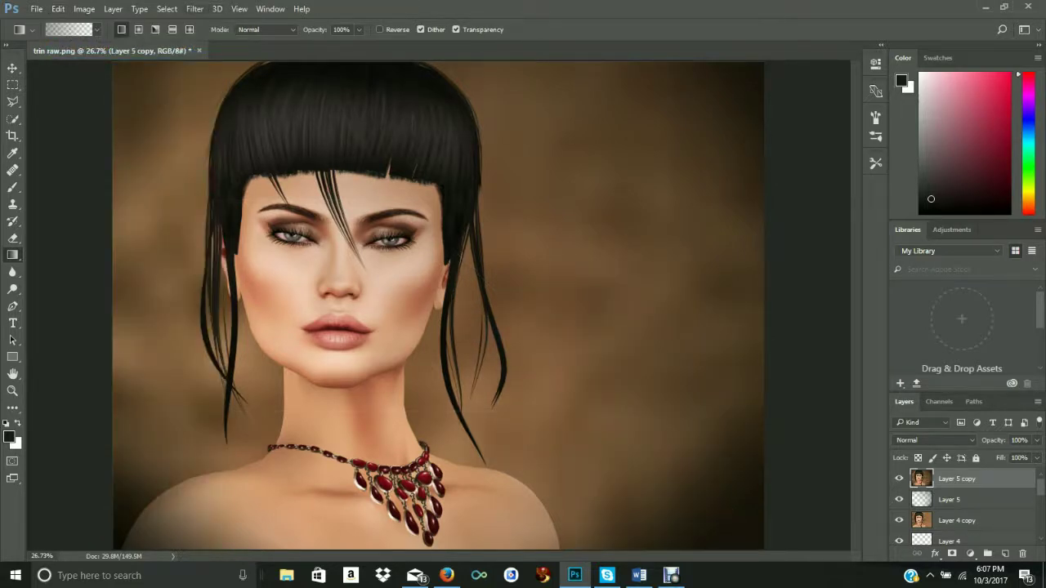
key("alt+t")
key("Down")
key("Down")
key("Down")
key("Down")
key("Down")
key("Down")
key("Down")
key("Down")
key("Down")
key("Down")
key("Down")
key("Down")
key("Down")
key("Down")
key("Down")
key("Down")
key("Right")
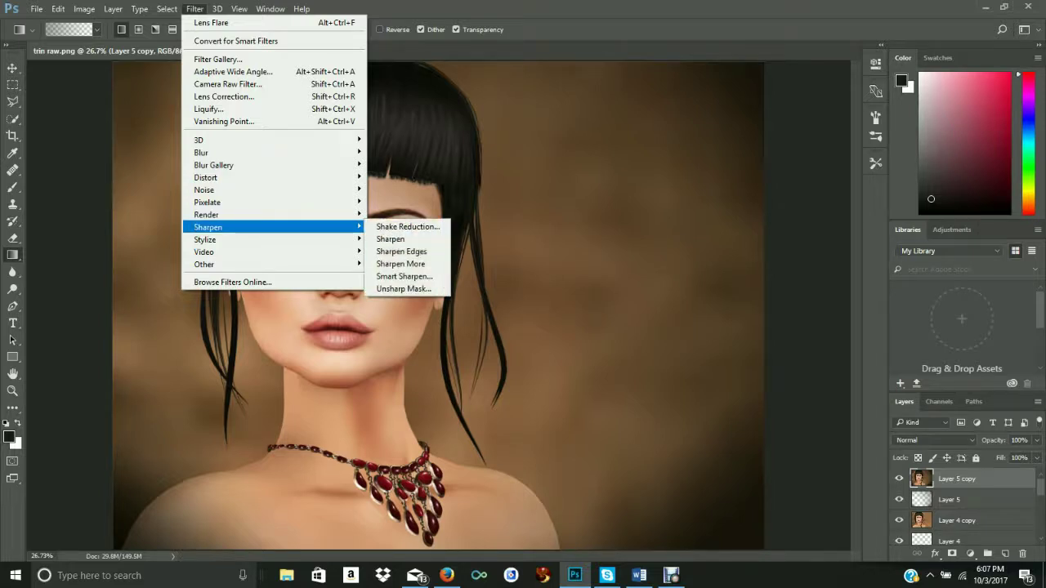
key("Down")
key("Down")
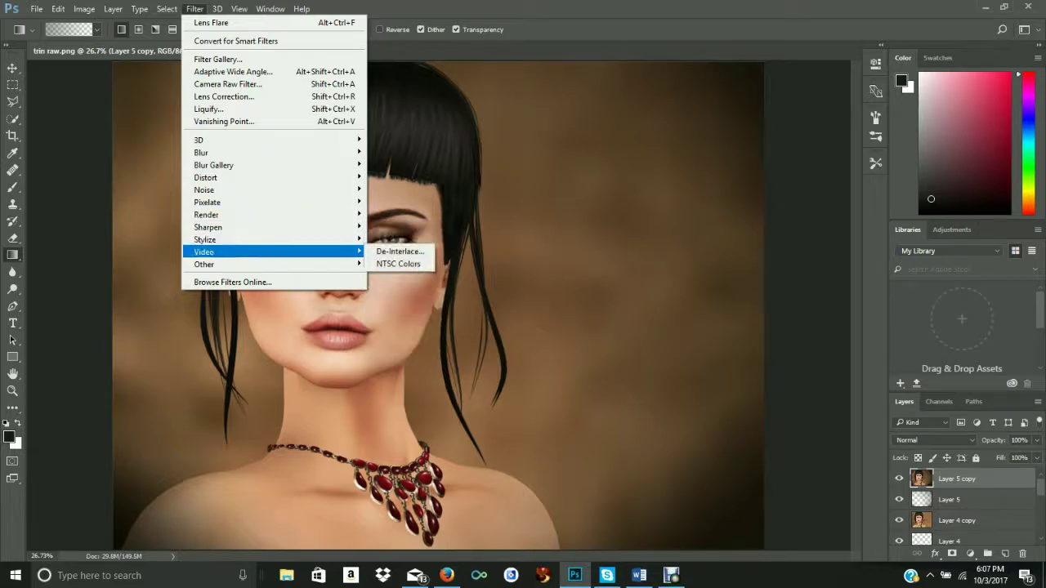
key("Up")
key("Up")
key("Up")
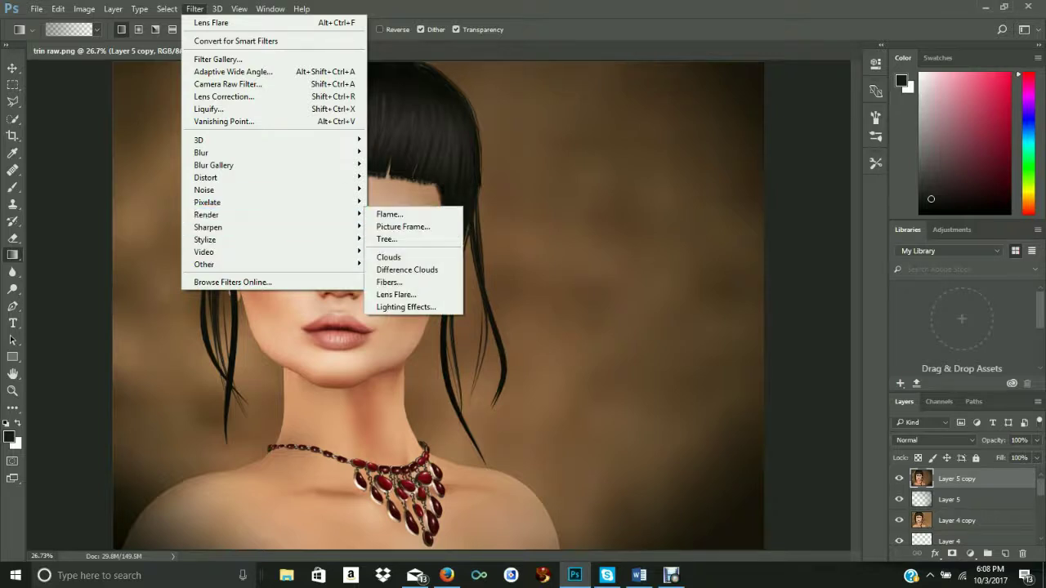
key("Return")
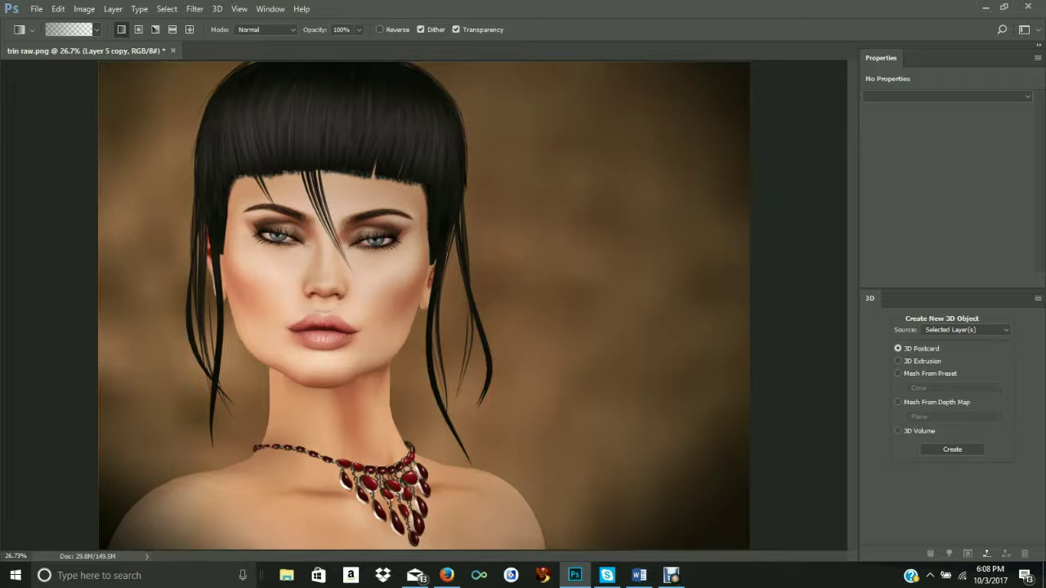
key("ctrl+alt+f")
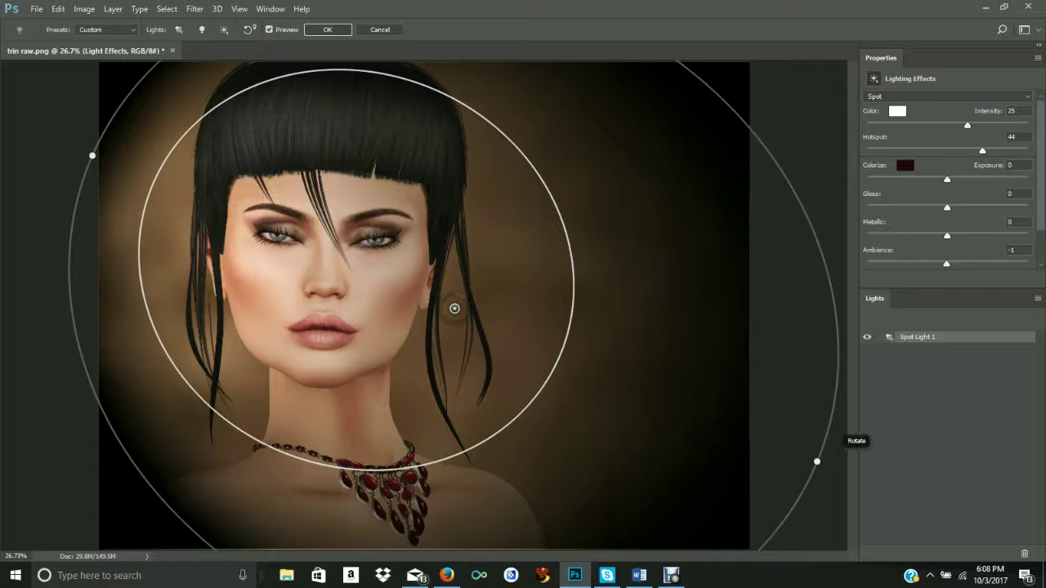
mouse_move(816, 461)
left_mouse_down()
mouse_move(795, 449)
mouse_move(779, 460)
mouse_move(784, 441)
mouse_move(812, 466)
left_mouse_up()
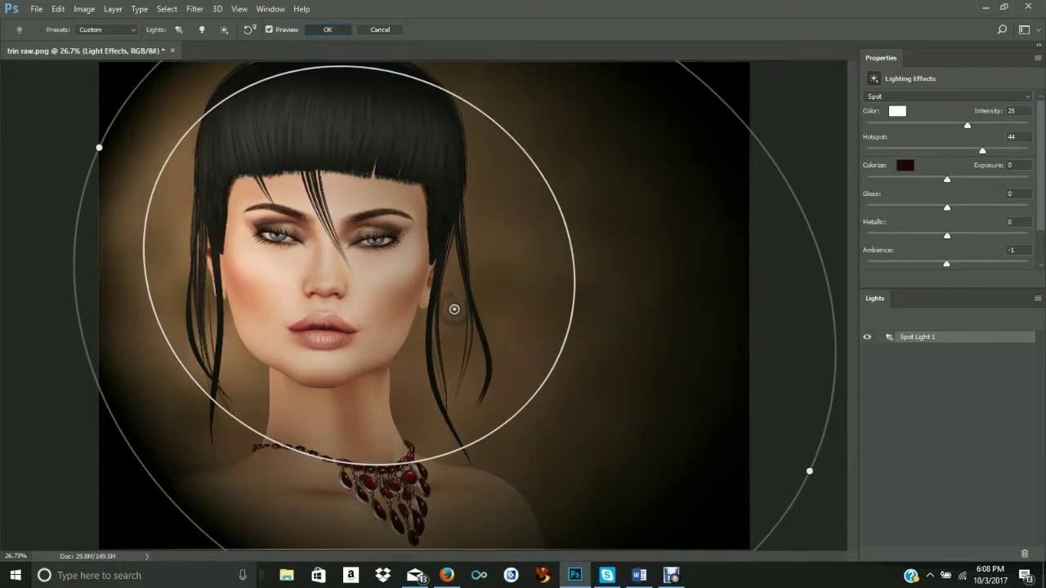
left_click(328, 29)
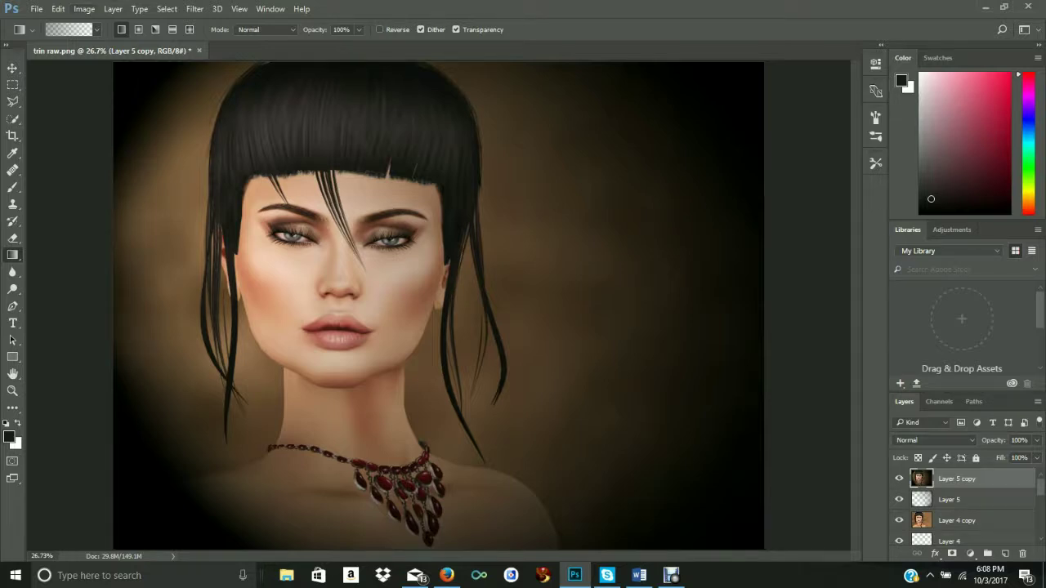
key("alt+e")
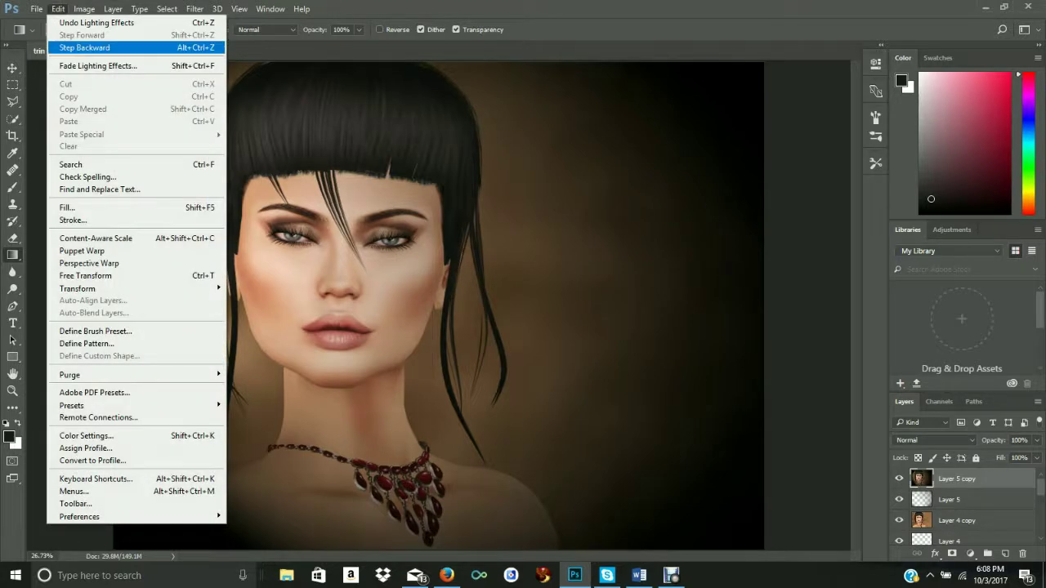
key("Return")
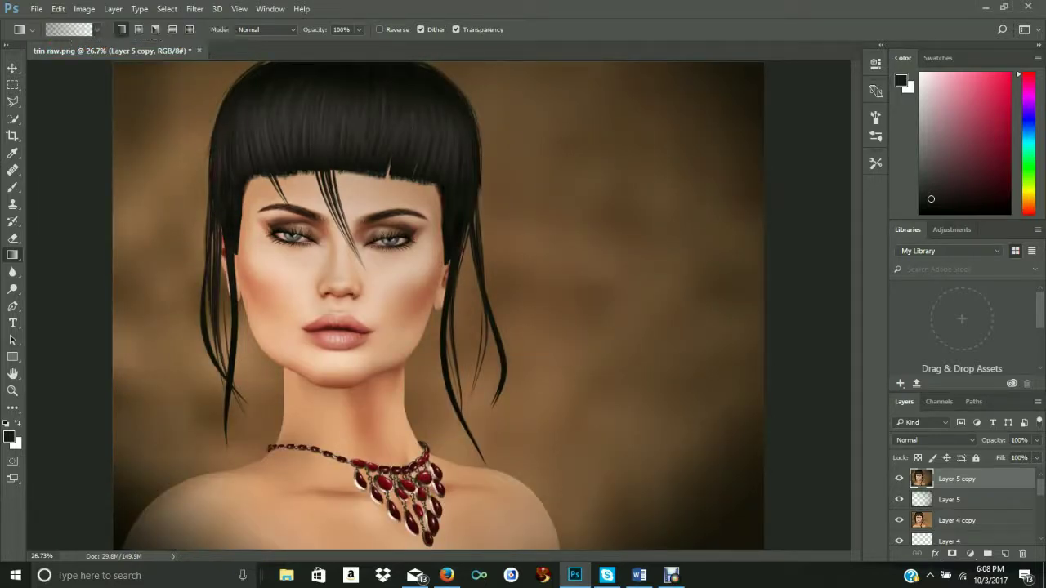
left_click(58, 9)
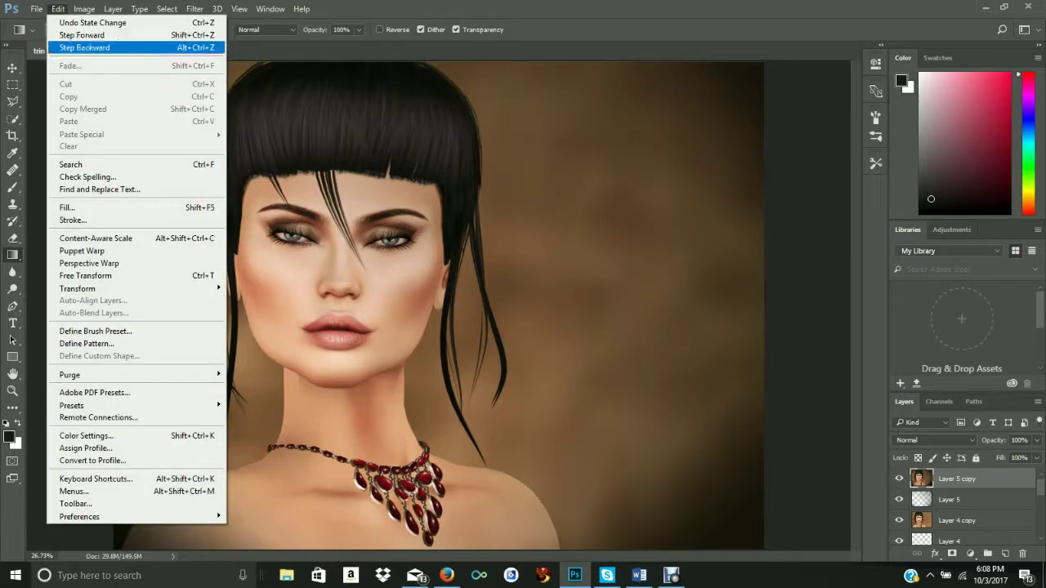
left_click(114, 35)
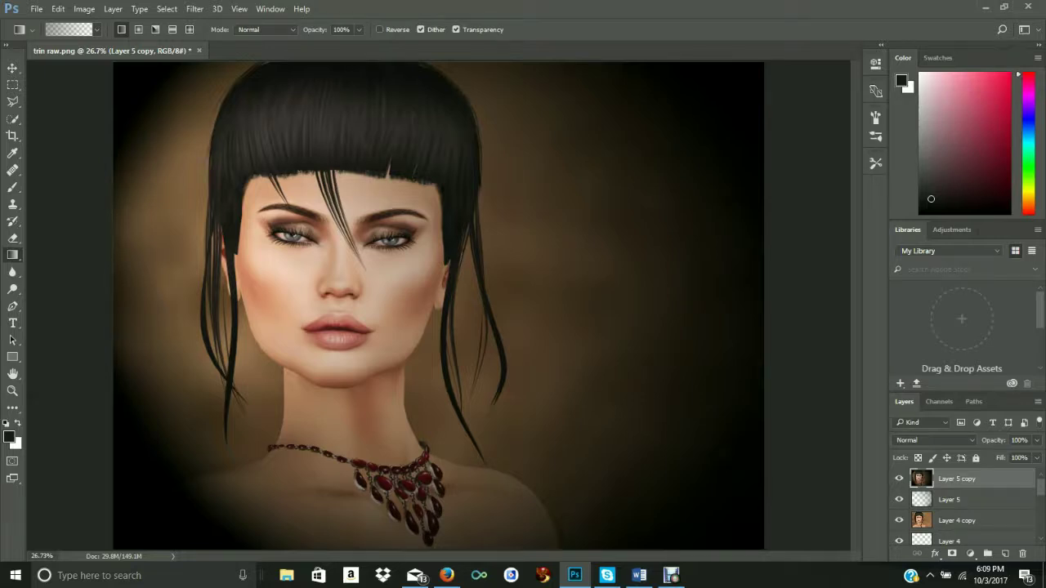
key("alt+e")
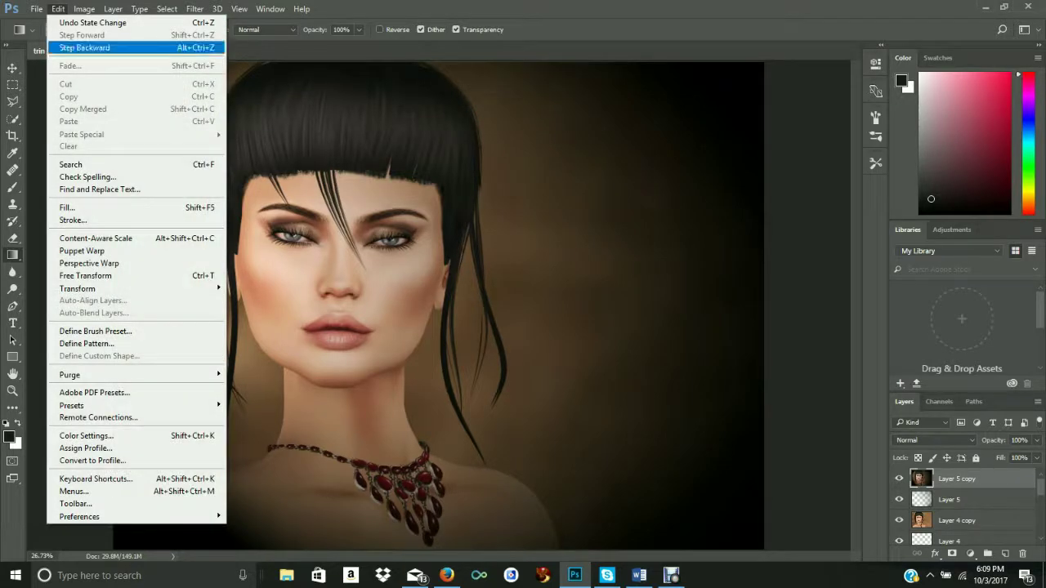
key("Return")
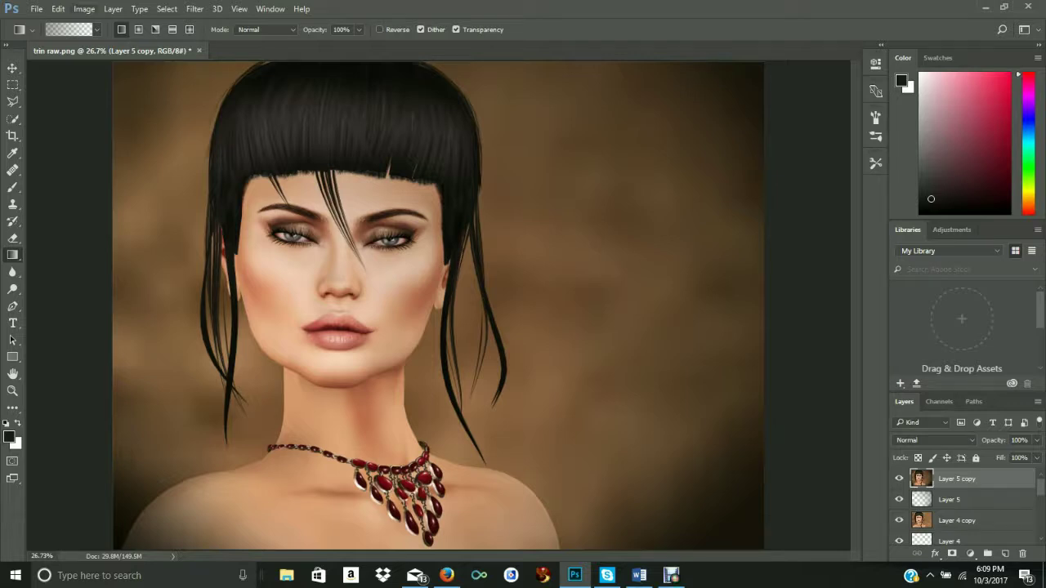
left_click(84, 8)
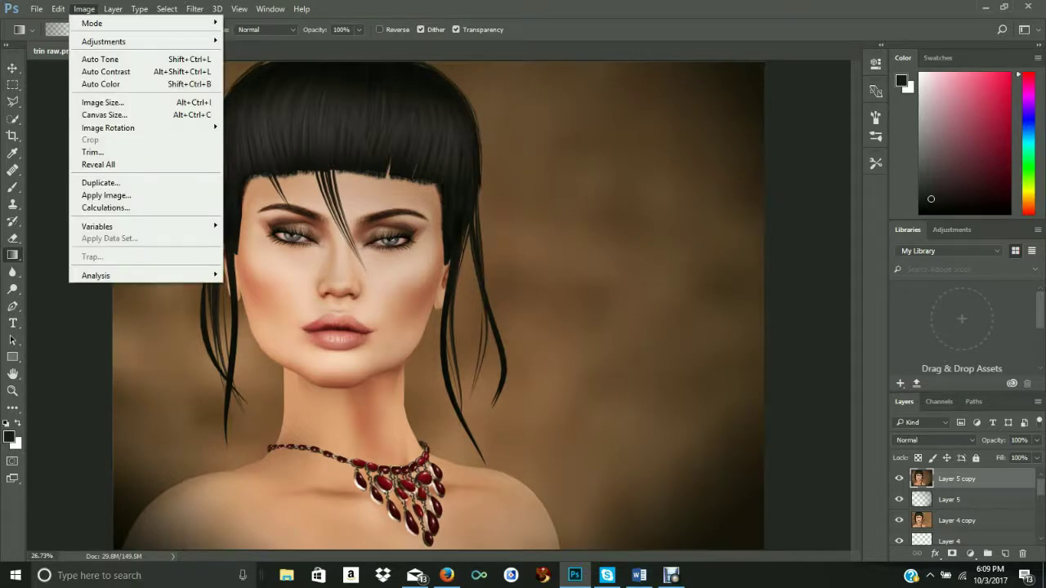
Step: Open Image > Adjustments > Vibrance and nudge the Vibrance value above zero
key("Escape")
key("Escape")
key("Right")
key("Left")
key("Down")
key("Right")
key("Down")
key("Down")
key("Down")
key("Down")
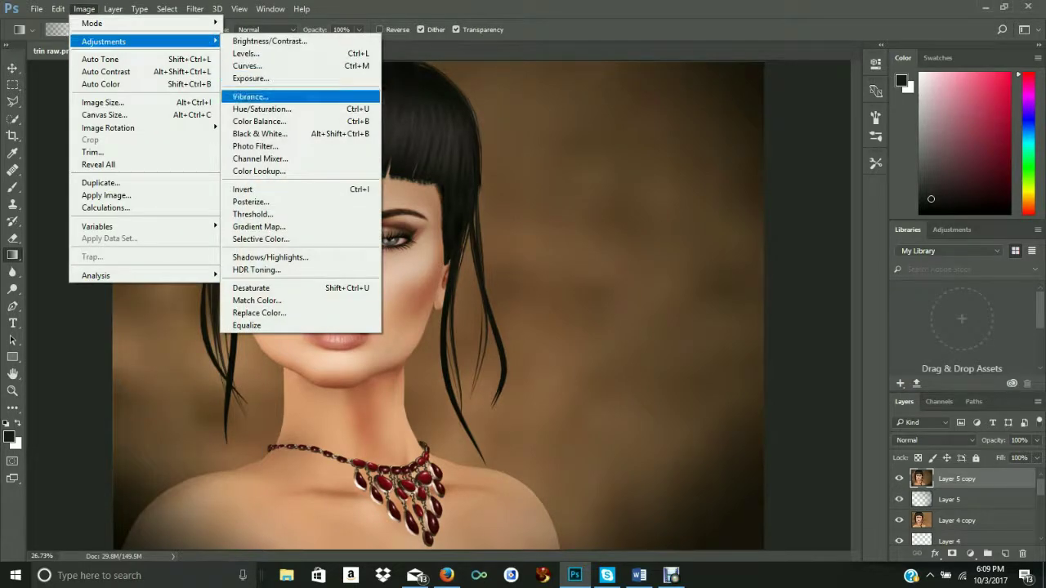
key("Down")
key("Up")
key("Return")
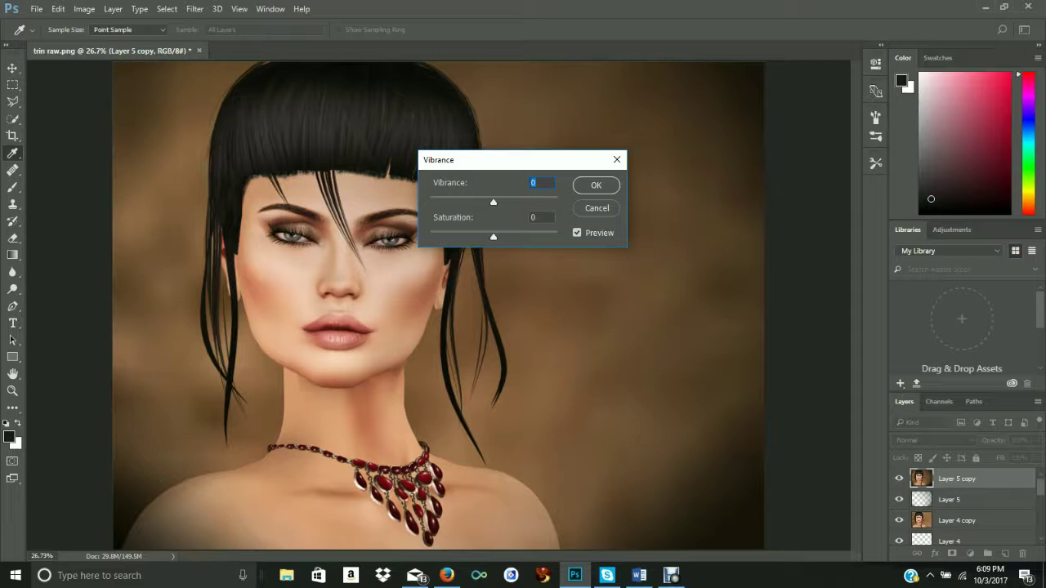
key("Up")
key("Up")
key("Up")
key("Up")
key("Up")
key("Up")
key("Up")
key("Up")
key("Up")
key("Up")
key("Up")
key("Up")
key("Up")
key("Up")
key("Up")
key("Up")
key("Up")
key("Up")
key("Up")
key("Up")
key("Up")
key("Up")
key("Up")
key("Up")
key("Up")
key("Up")
key("Up")
key("Up")
key("Up")
key("shift+Down")
key("shift+Down")
key("Down")
Step: Apply Vibrance +10 with Saturation left at 0 to Layer 5 copy
type("+10")
key("Tab")
key("shift+Tab")
key("Return")
key("g")
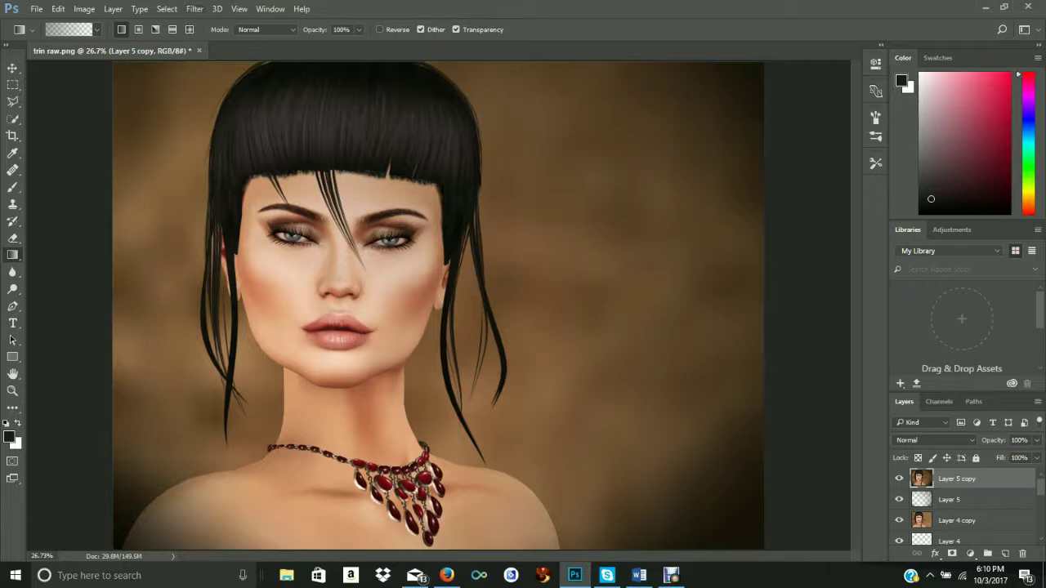
key("alt+t")
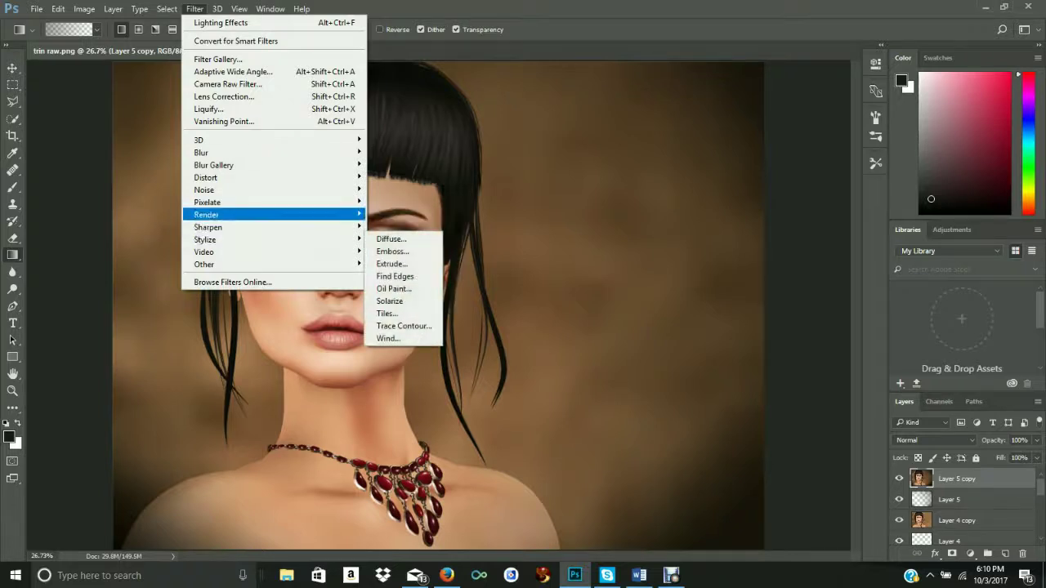
Step: Add a Movie Prime lens flare at 100% brightness right of the neck
mouse_move(245, 214)
key("Down")
key("Down")
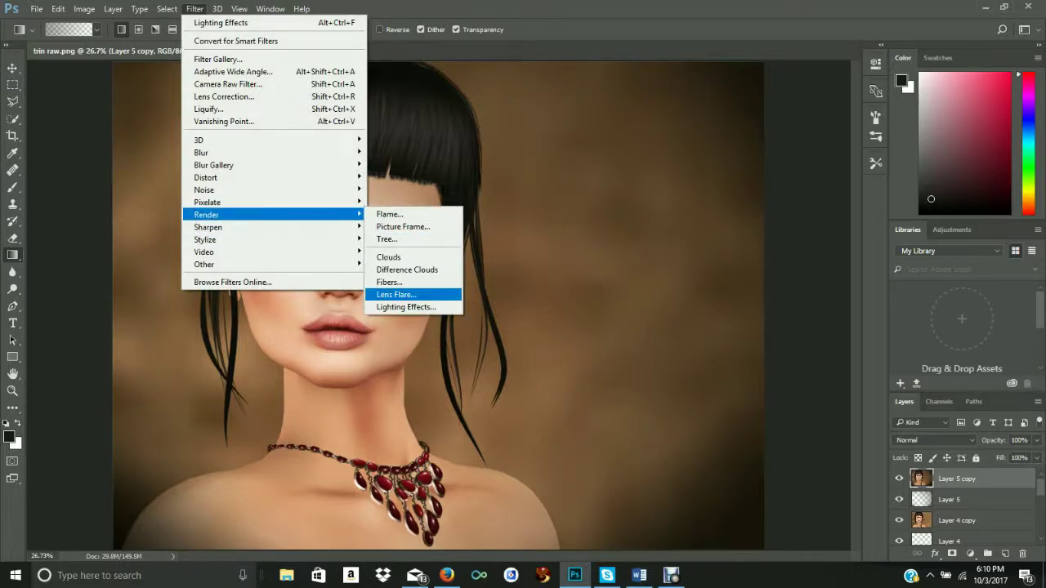
key("Return")
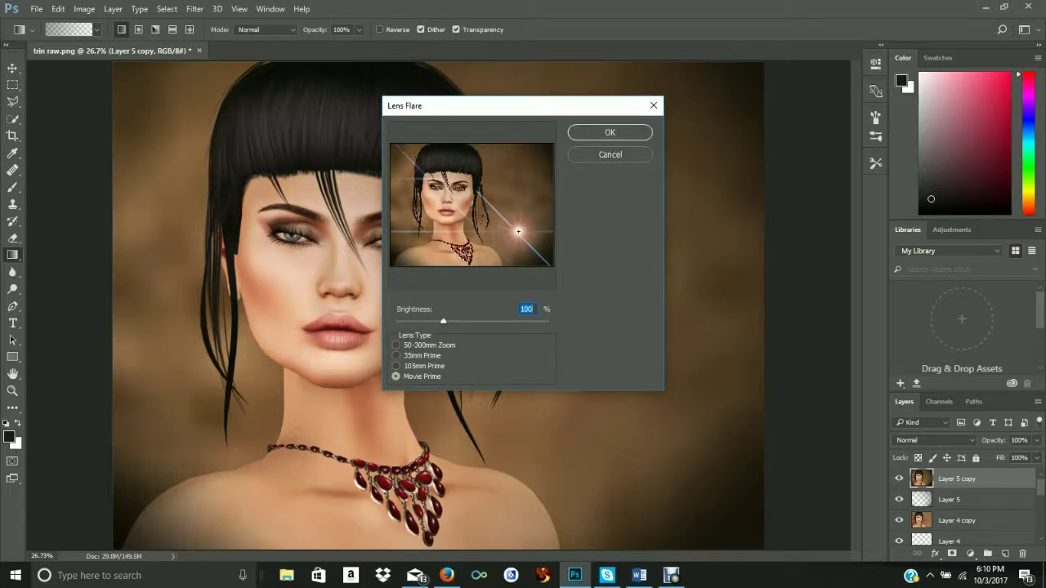
key("Return")
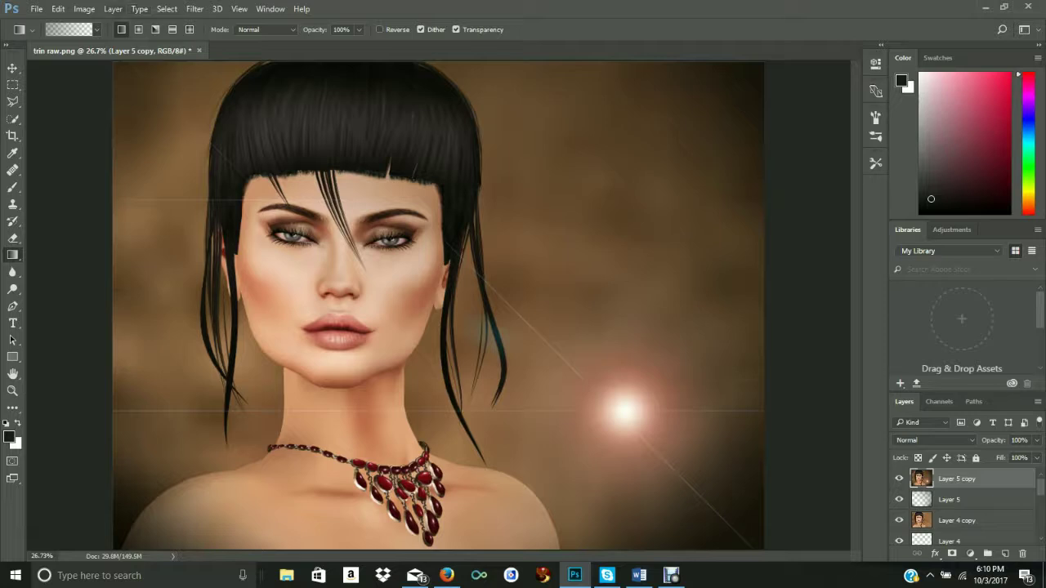
Step: Fade the lens flare to 95% opacity
key("alt+e")
key("Down")
key("Down")
key("Return")
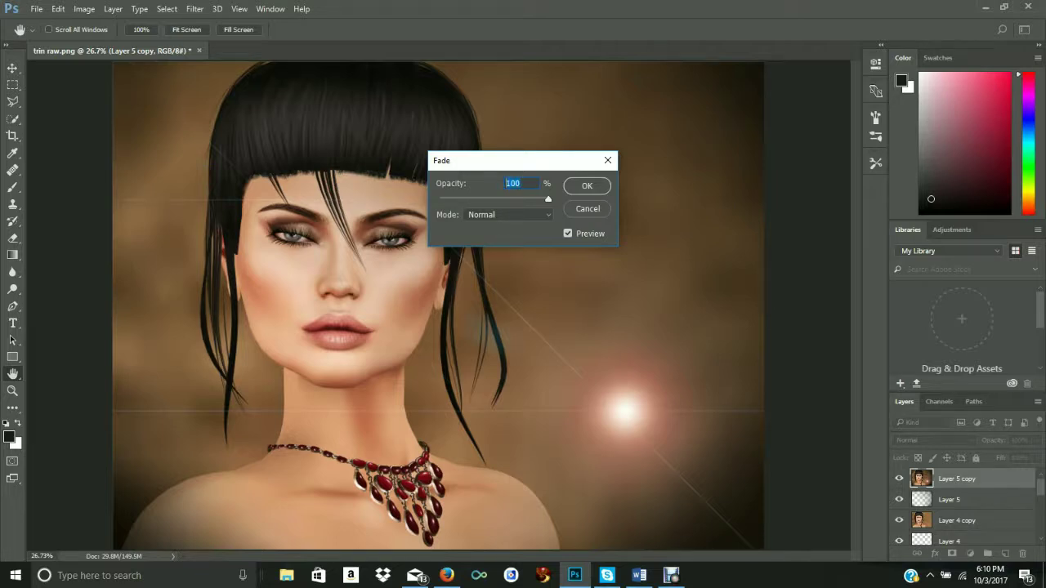
type("95")
key("Return")
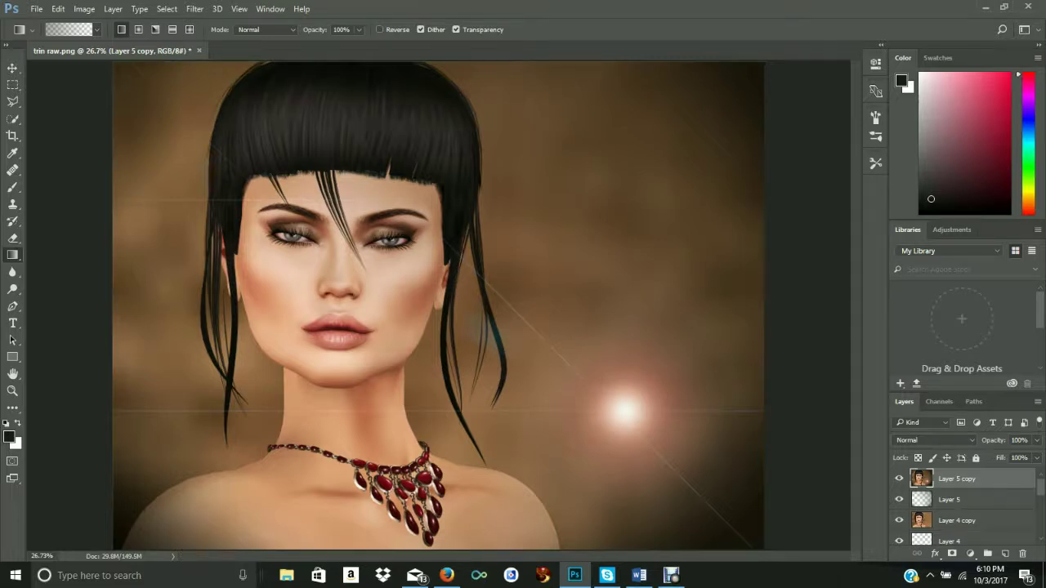
Step: Save the portrait to the Desktop as PNG 'trin final' with default PNG options
left_click(31, 9)
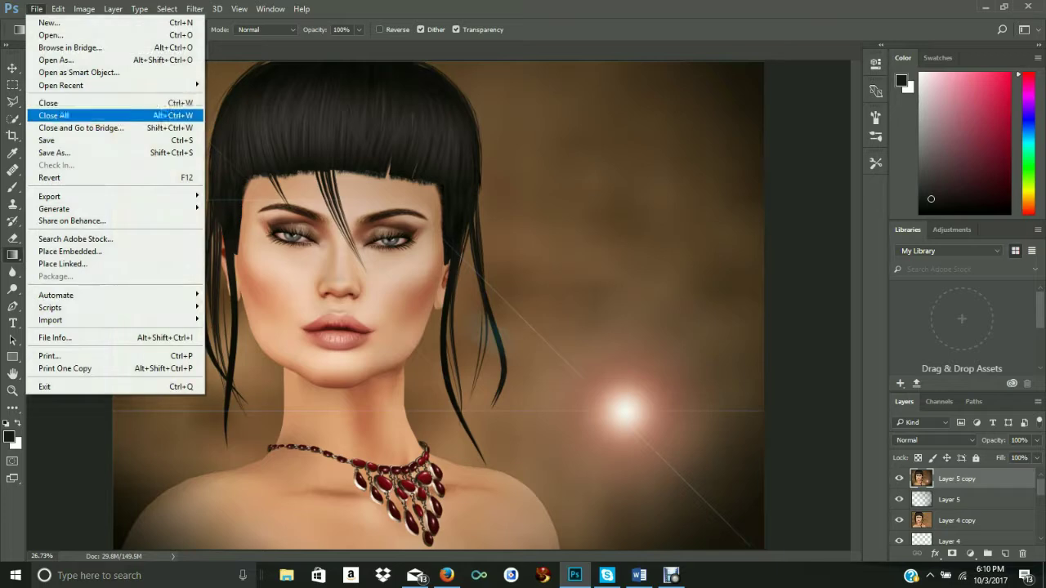
left_click(54, 152)
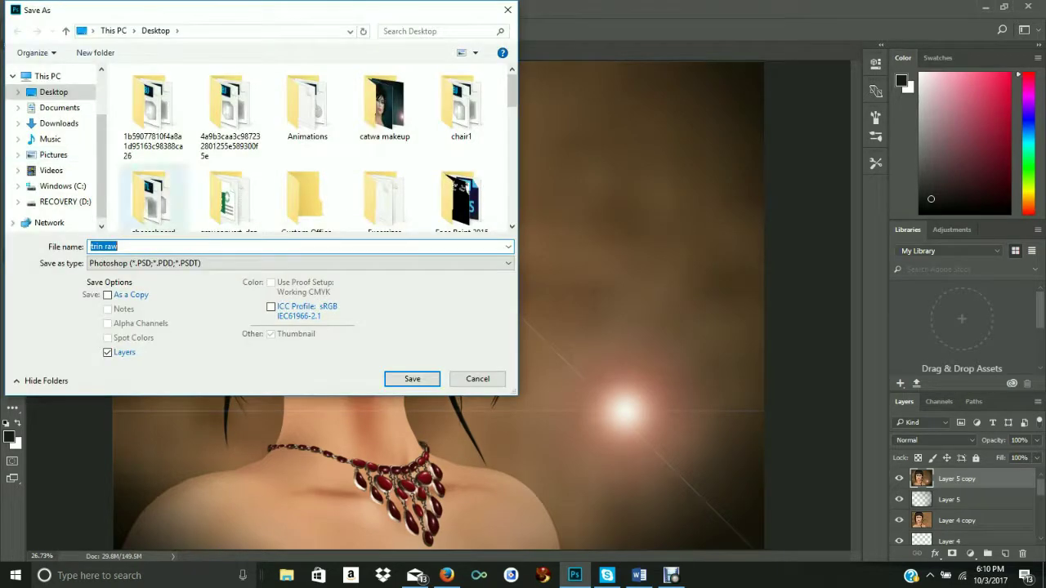
left_click(118, 246)
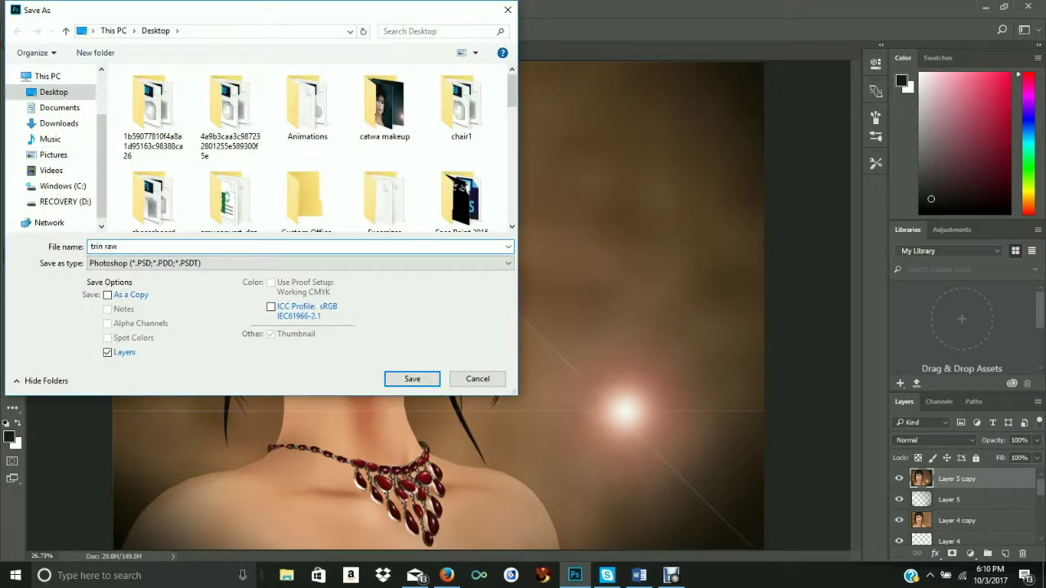
key("BackSpace")
key("BackSpace")
key("BackSpace")
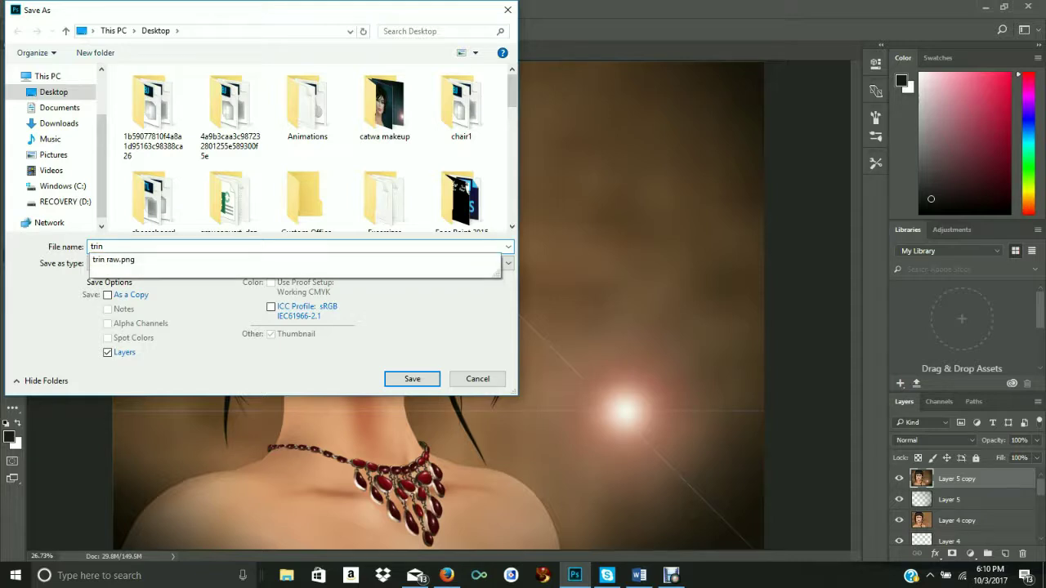
type("final")
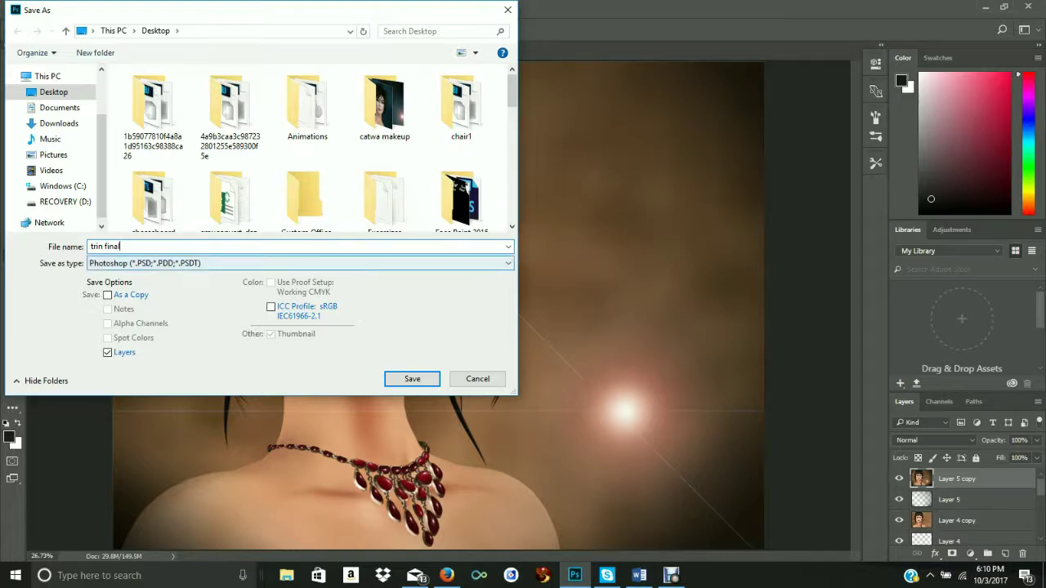
left_click(299, 263)
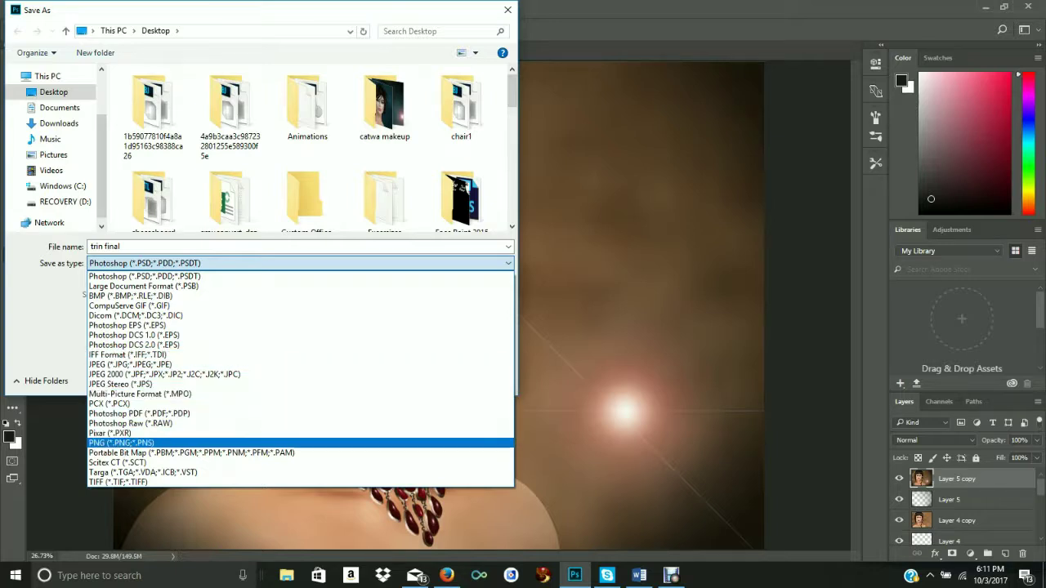
key("Return")
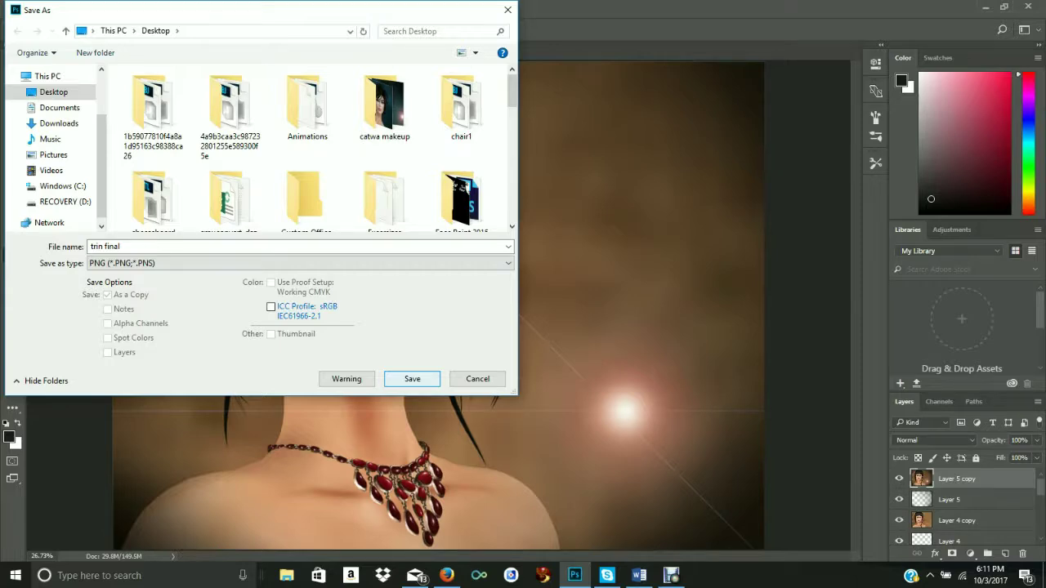
key("Return")
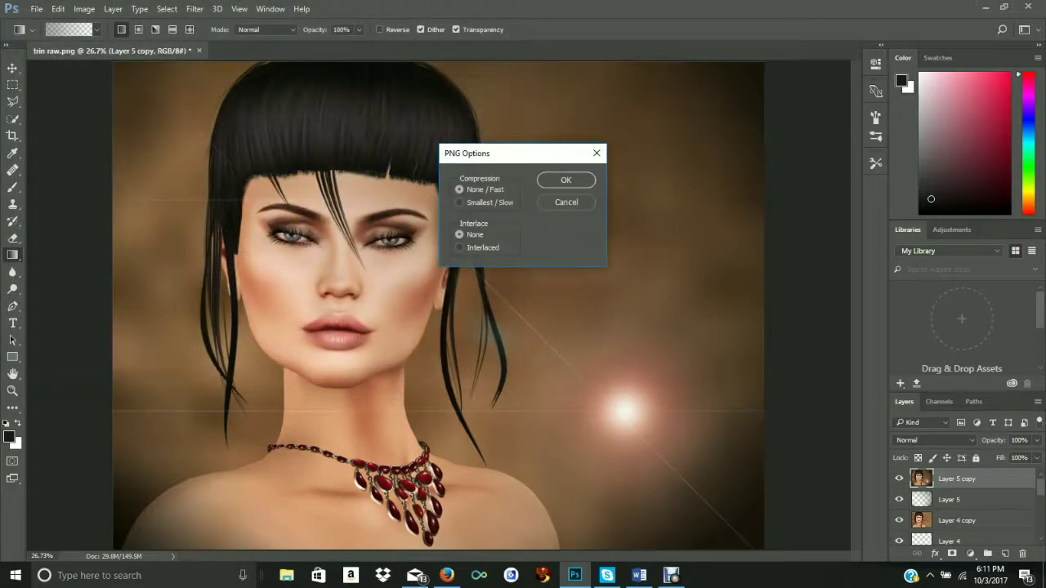
key("Return")
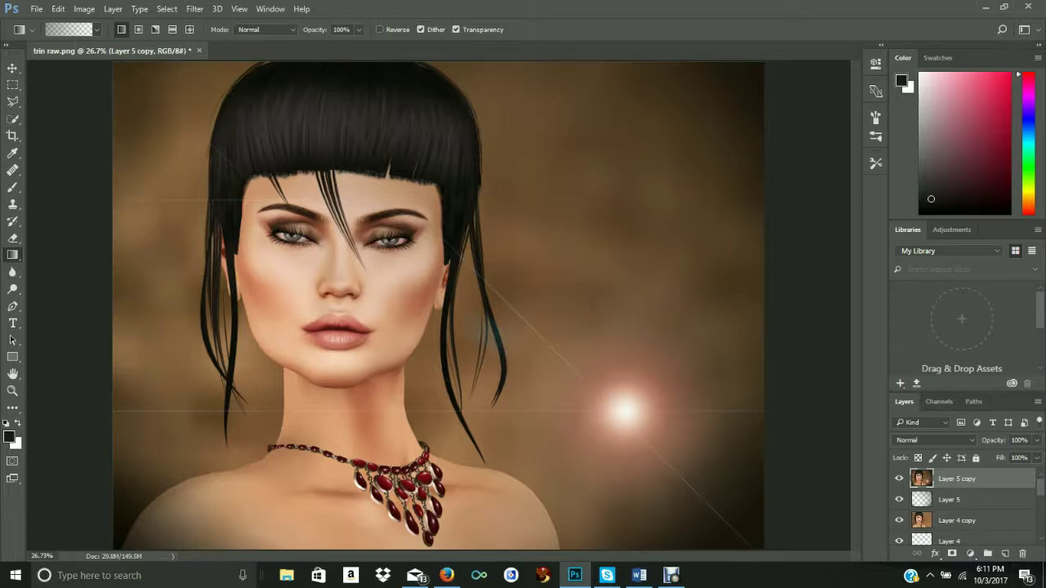
scroll(964, 506, "down", 5)
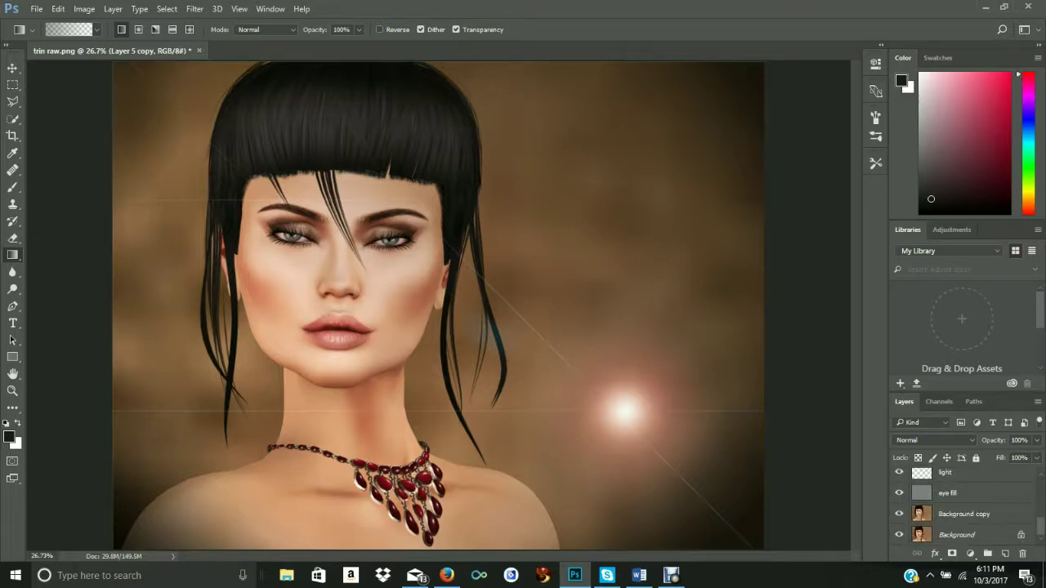
left_click(36, 8)
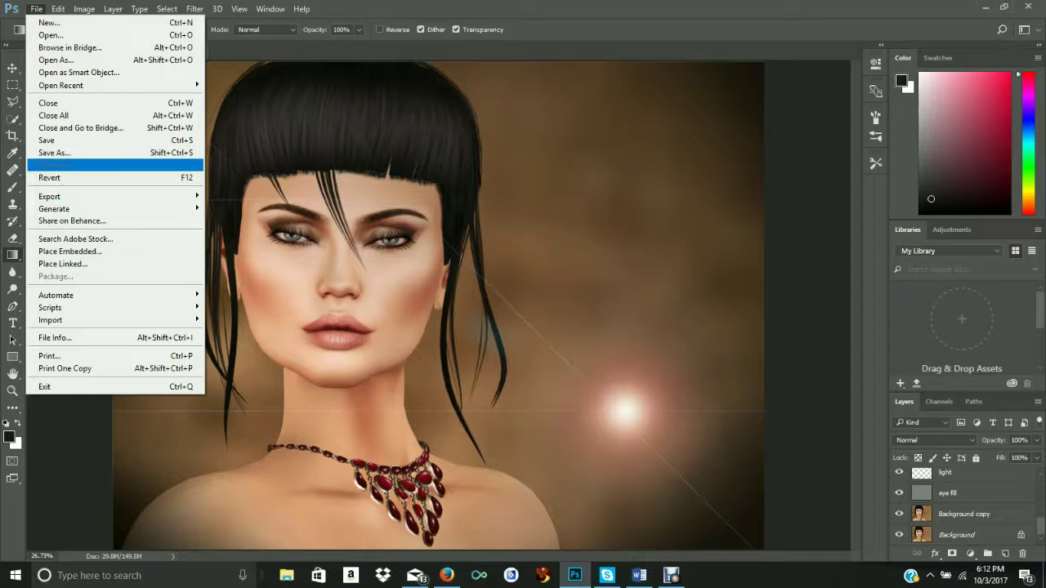
Step: Save a layered copy as 'trin final working.psd' in the Desktop's PSD Files folder, keeping Maximize Compatibility
left_click(54, 153)
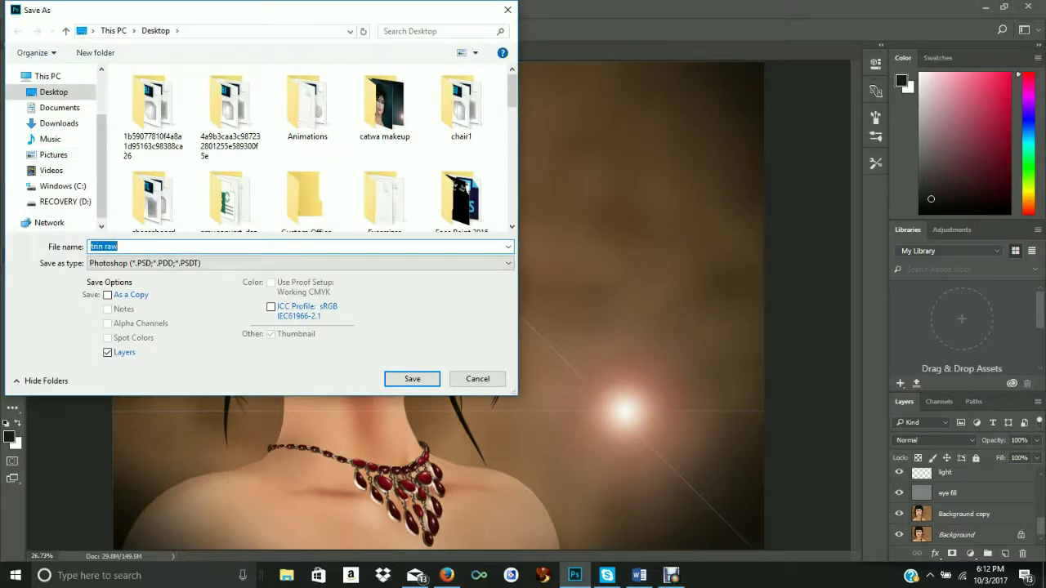
left_click(118, 246)
key("BackSpace")
key("BackSpace")
key("BackSpace")
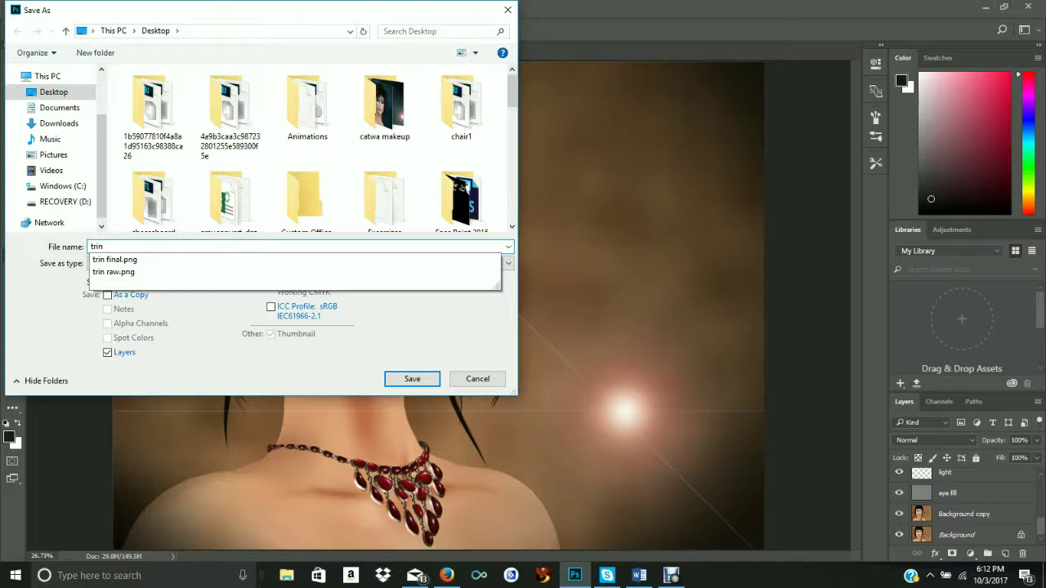
type("fin")
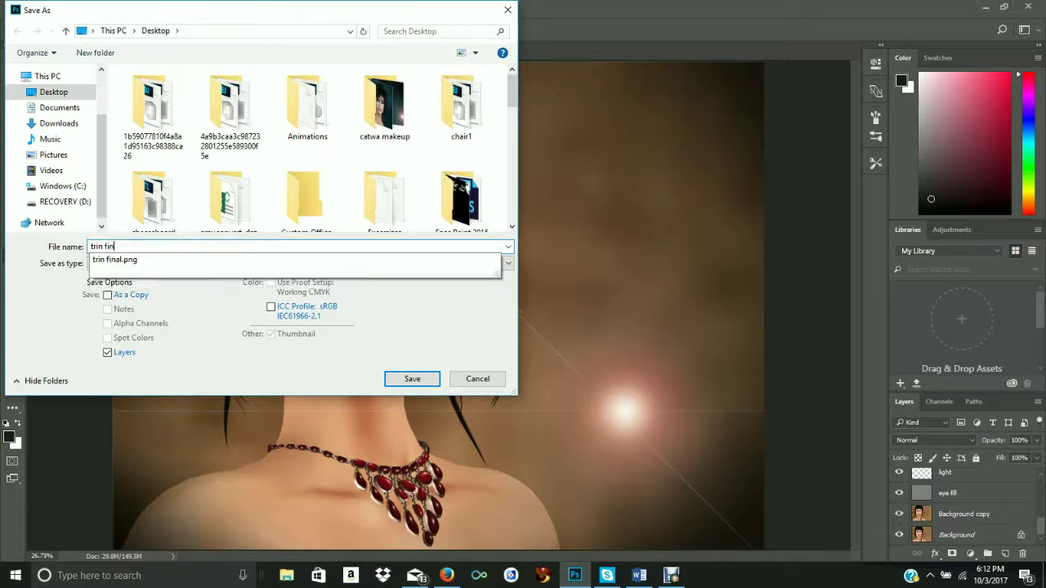
type("al working")
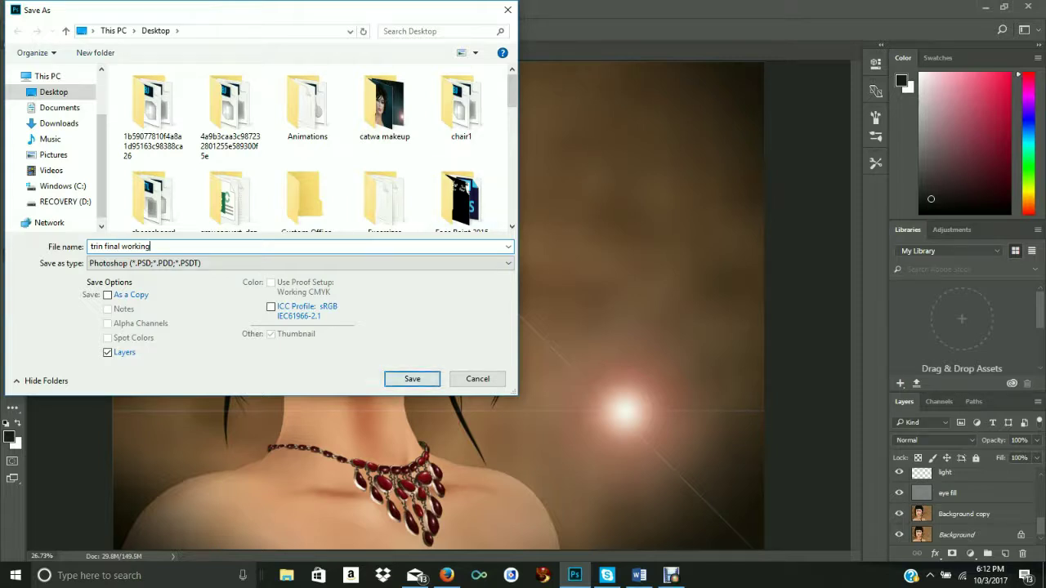
left_click(511, 227)
scroll(306, 147, "down", 6)
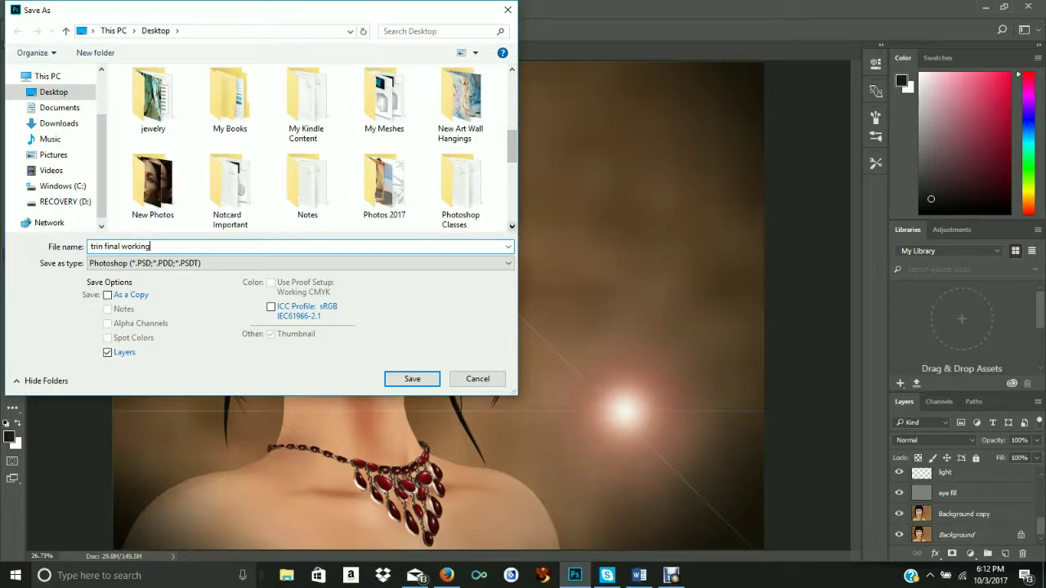
left_click(512, 227)
left_click(512, 227)
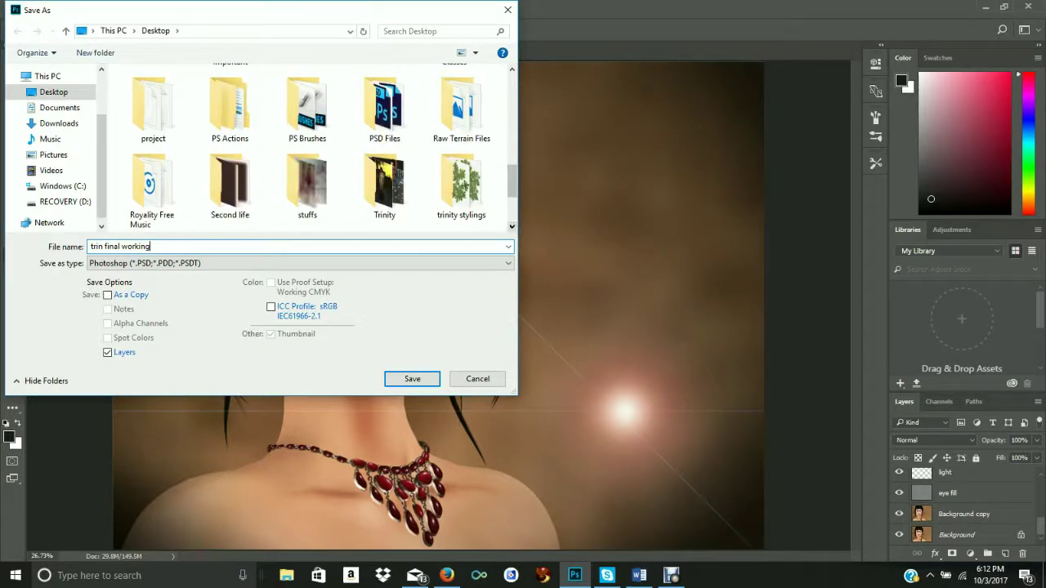
double_click(384, 106)
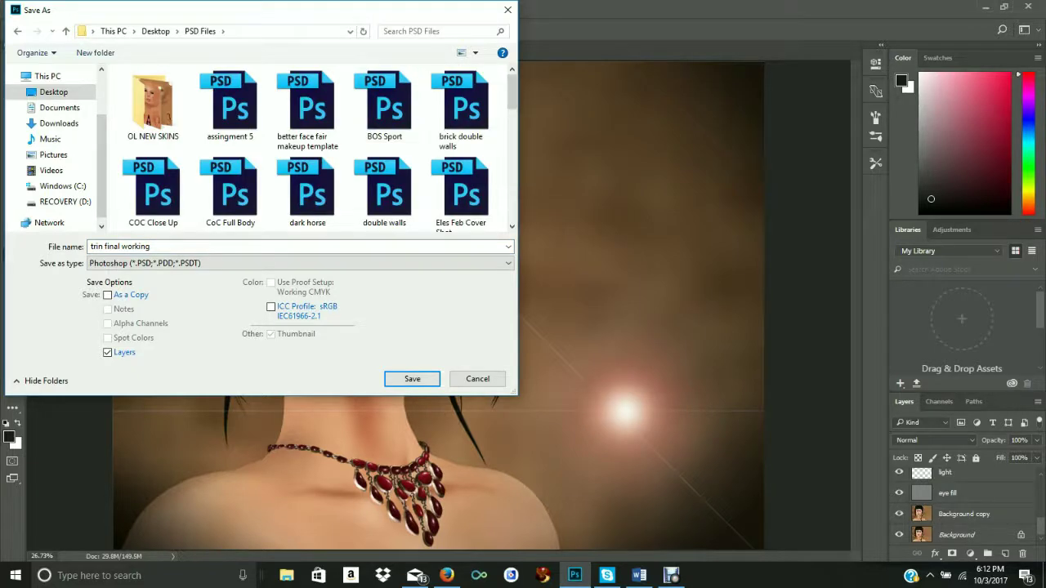
left_click(412, 378)
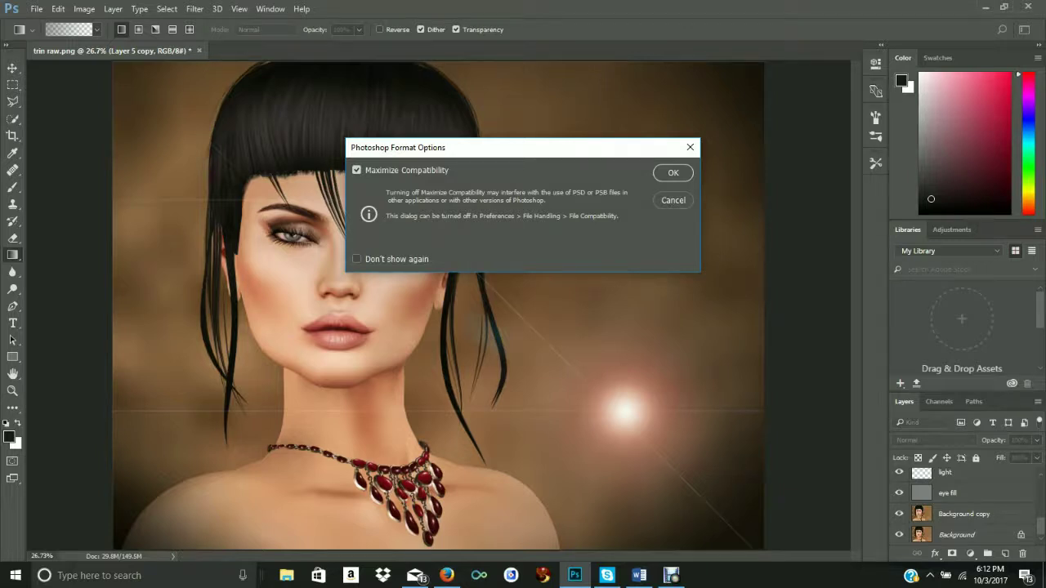
key("Return")
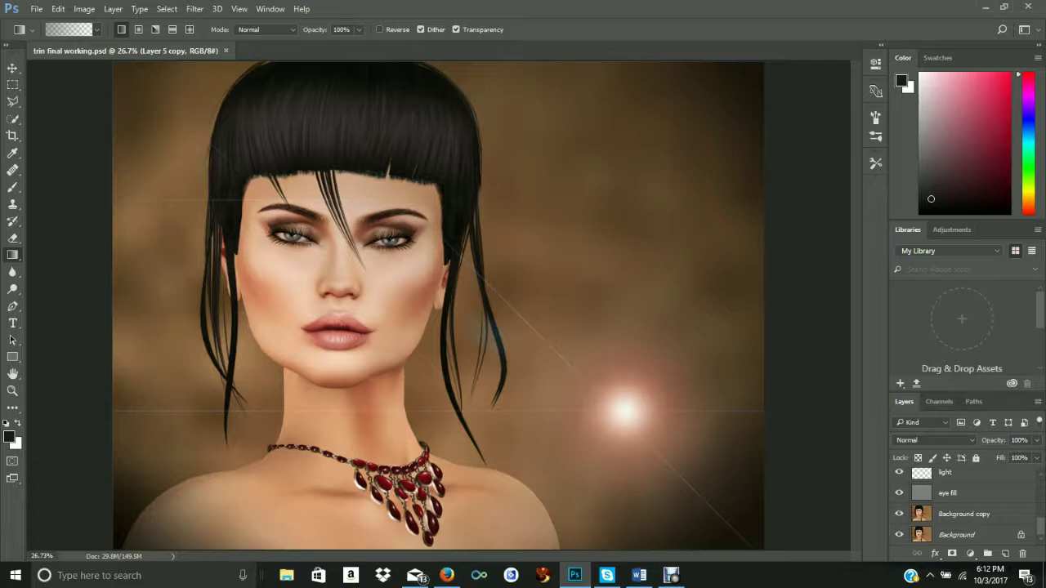
Step: Close the working PSD and open trin raw.png from the desktop beside trin final.png
left_click(225, 51)
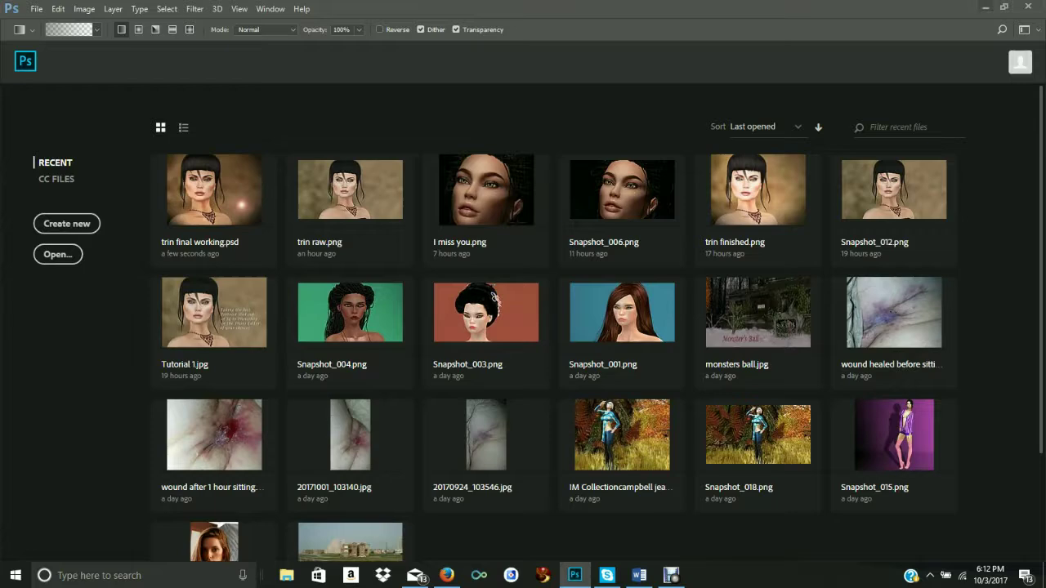
left_click(985, 7)
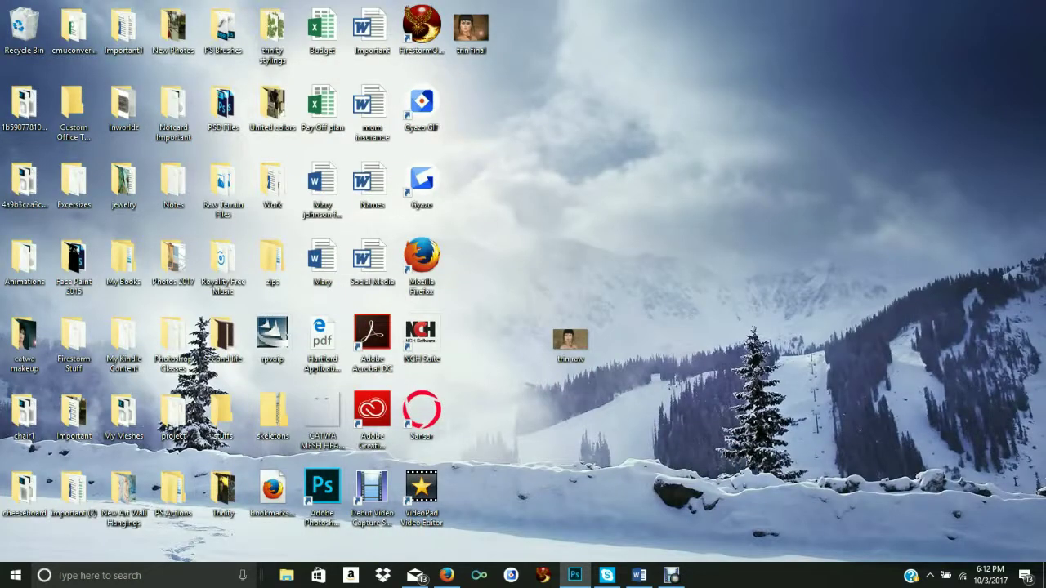
double_click(570, 342)
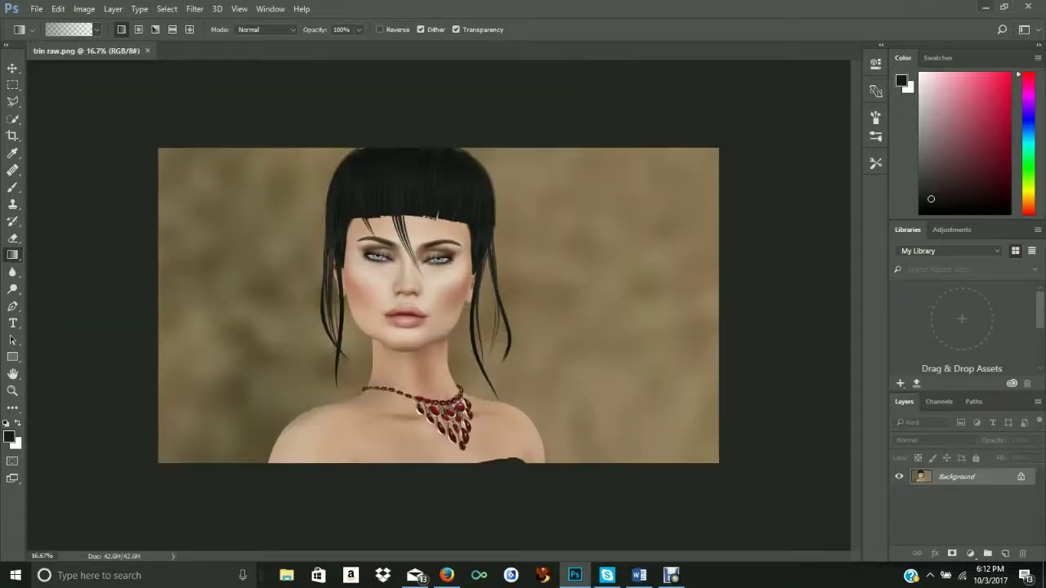
left_click(984, 6)
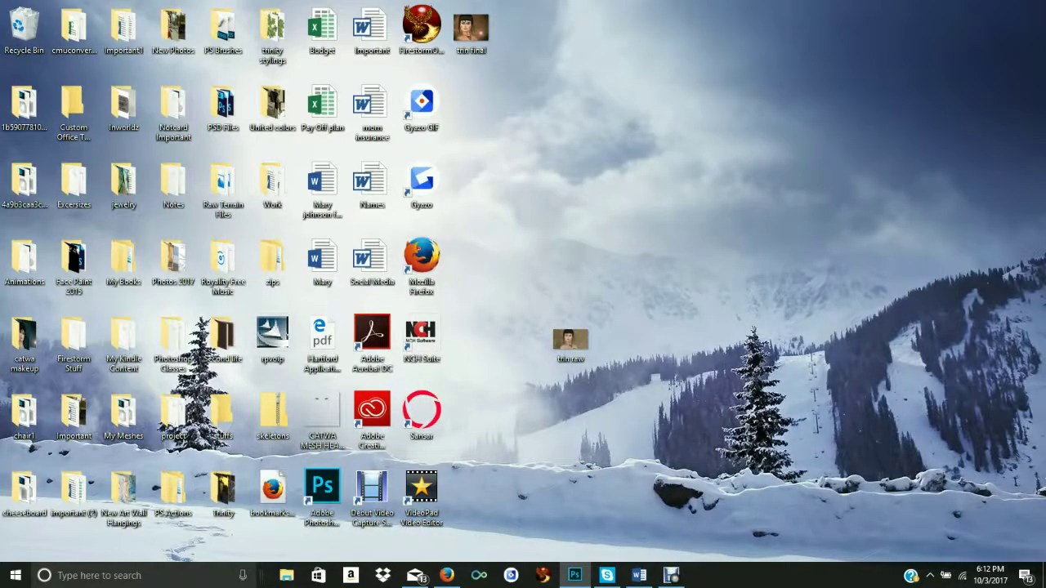
left_click(575, 575)
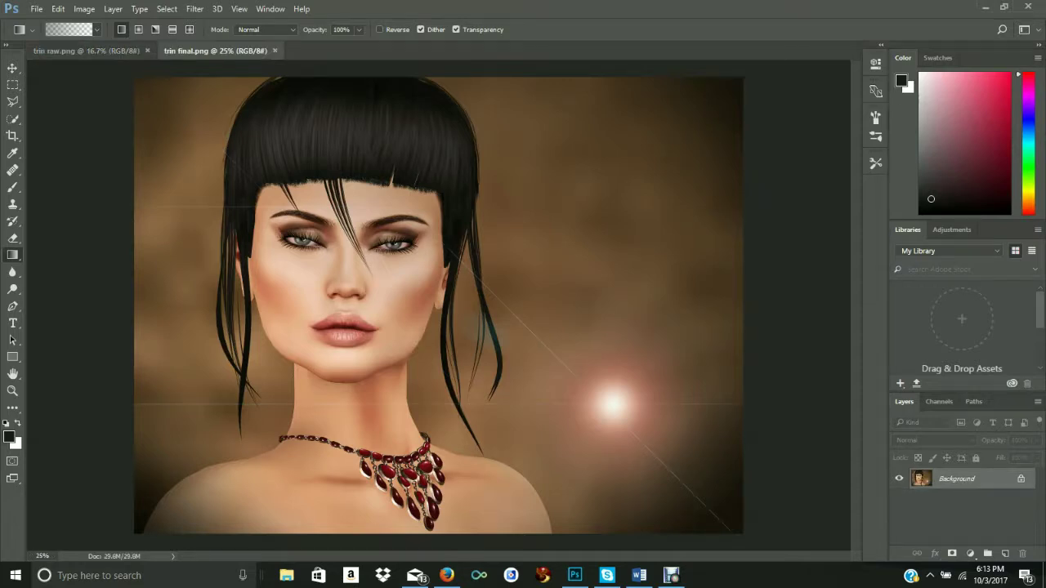
key("ctrl+Tab")
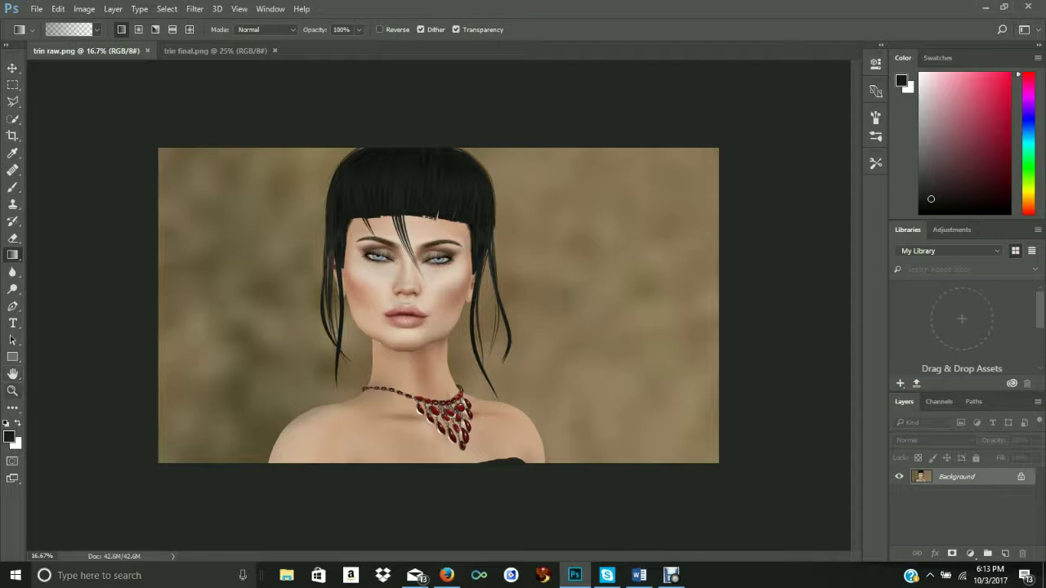
left_click(13, 390)
left_click(367, 30)
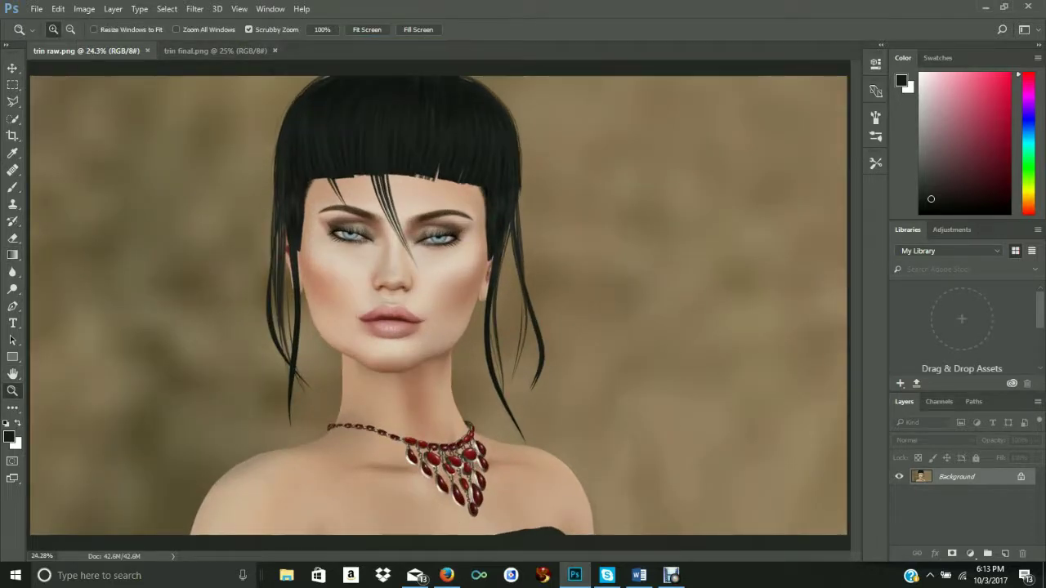
left_click(215, 51)
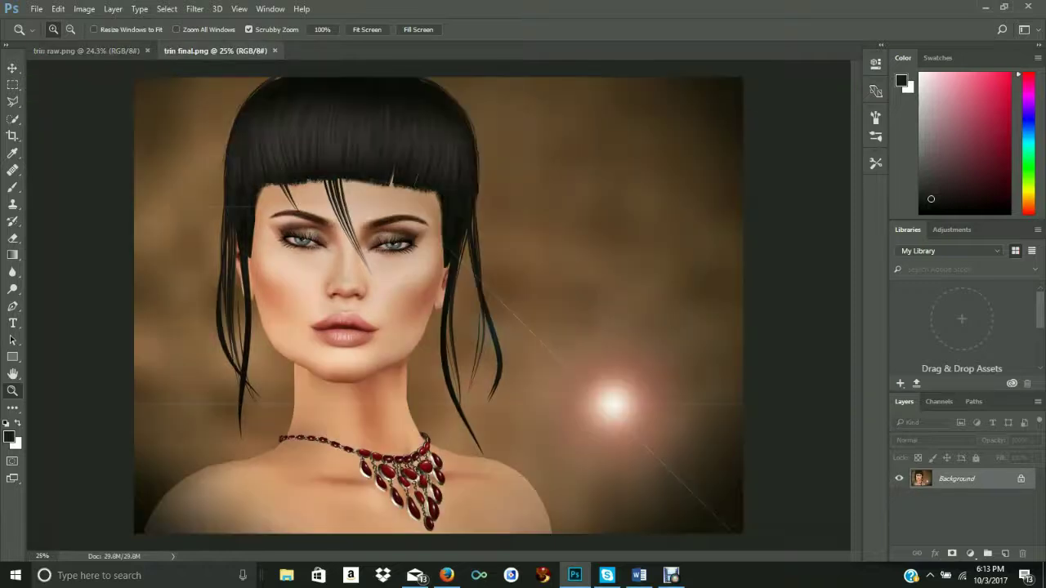
left_click(90, 50)
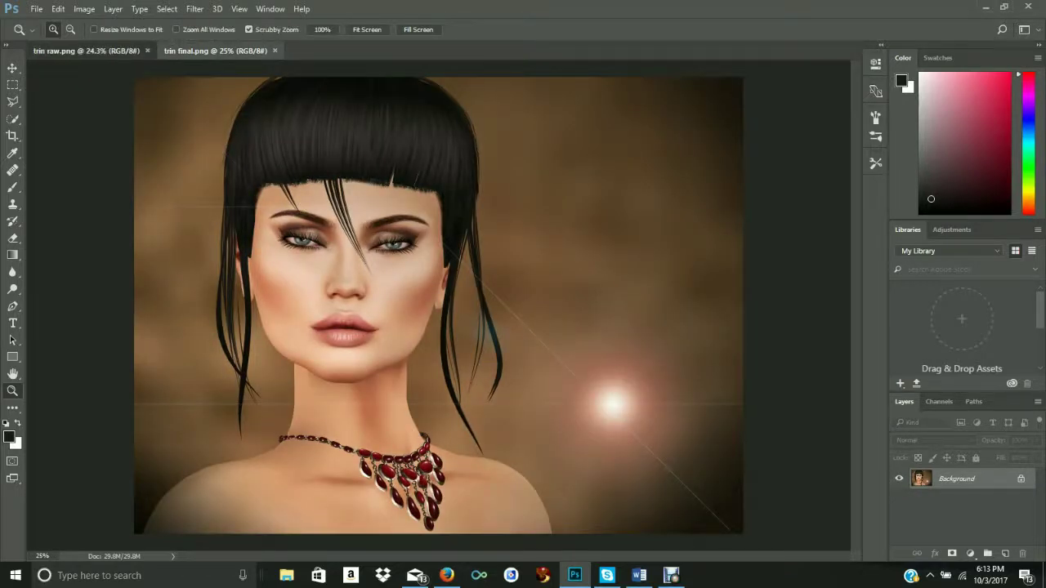
left_click(211, 51)
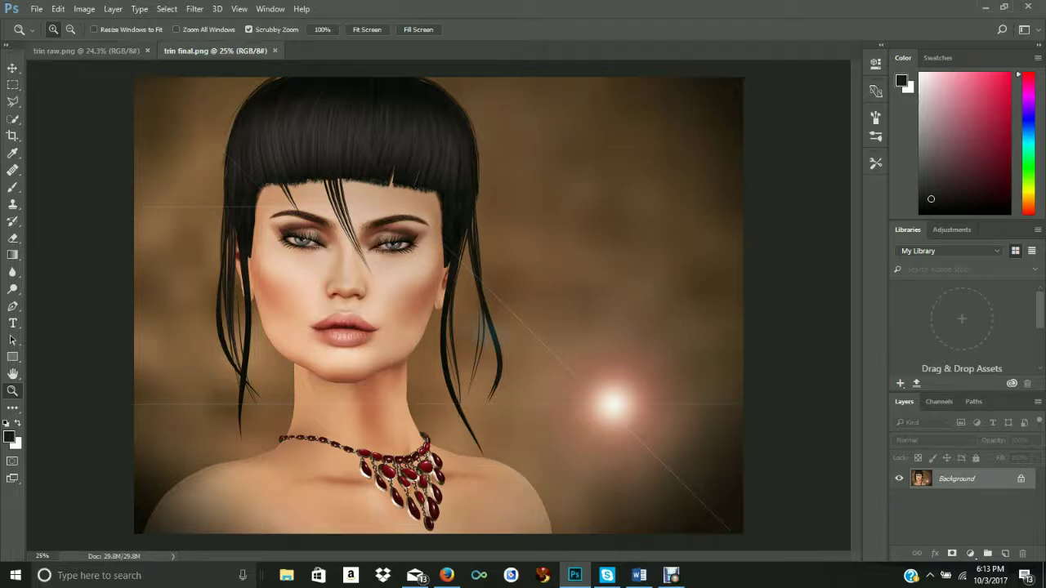
left_click(90, 51)
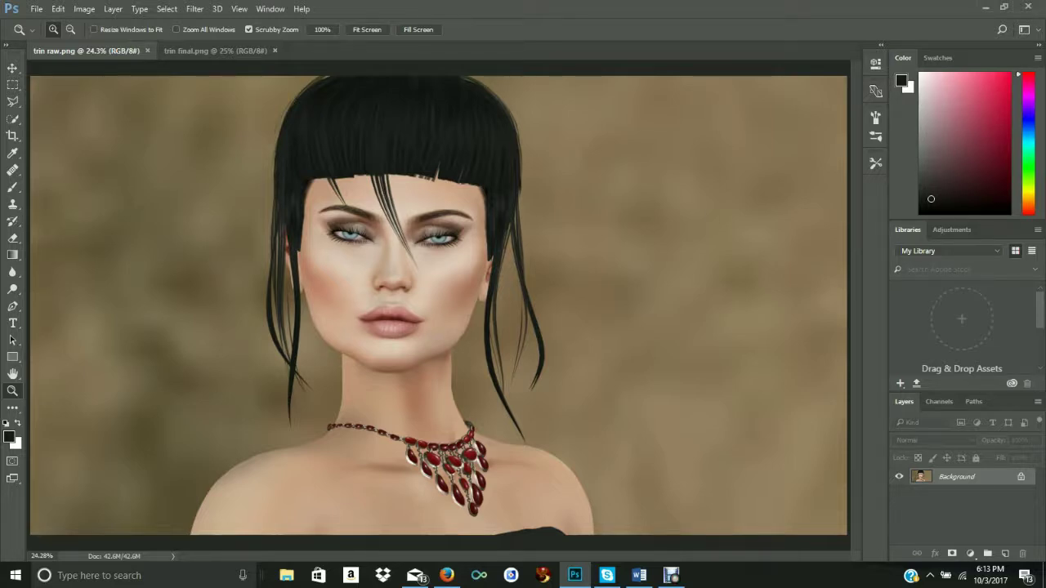
key("ctrl+Tab")
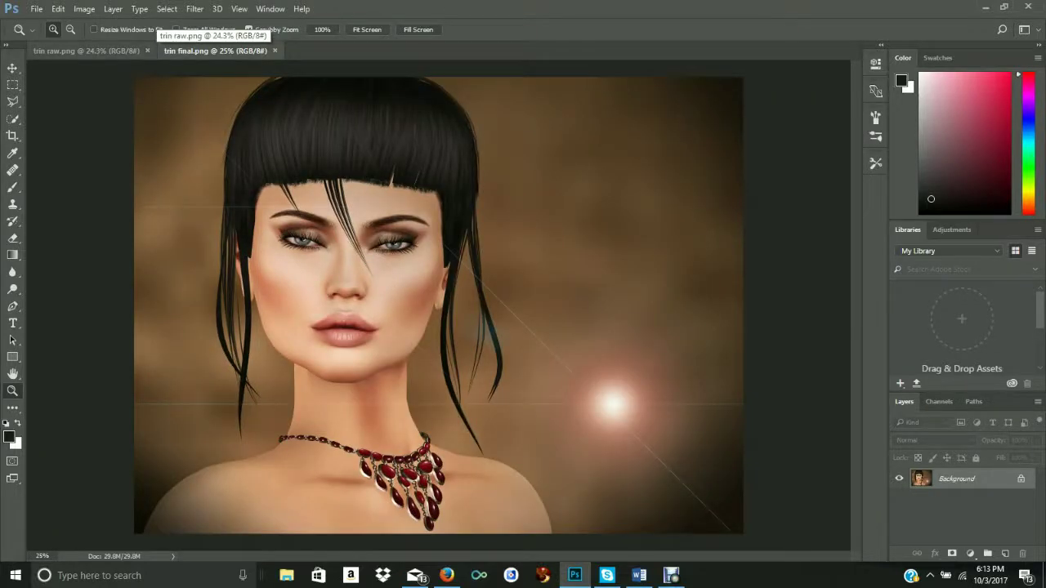
left_click(138, 51)
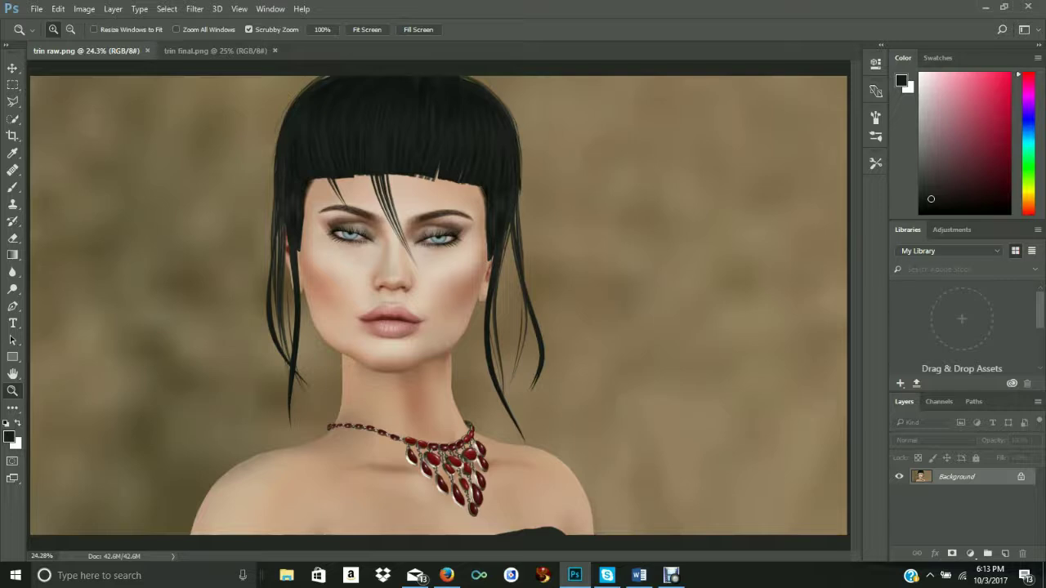
left_click(215, 51)
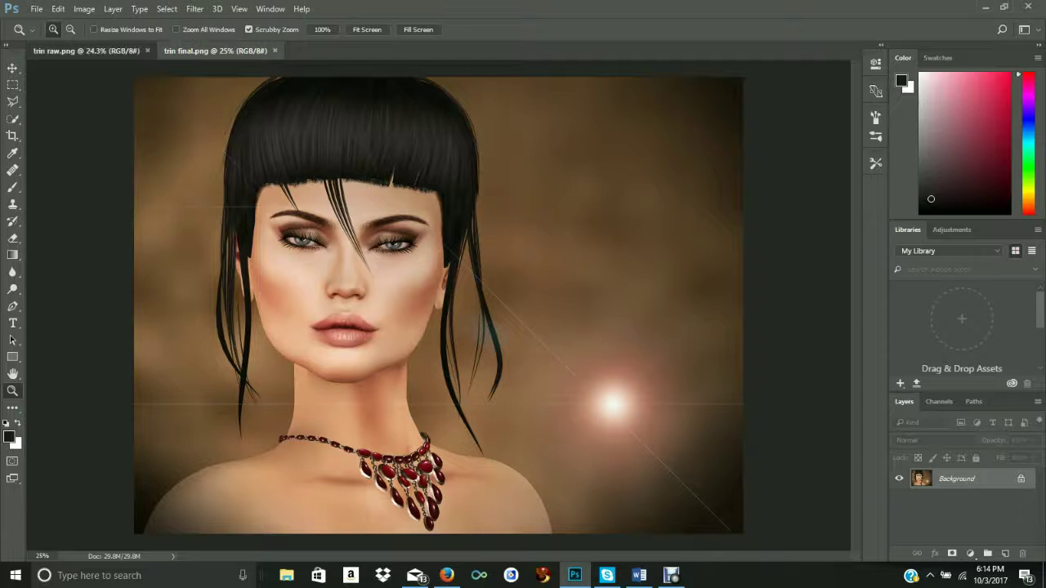
left_click(86, 51)
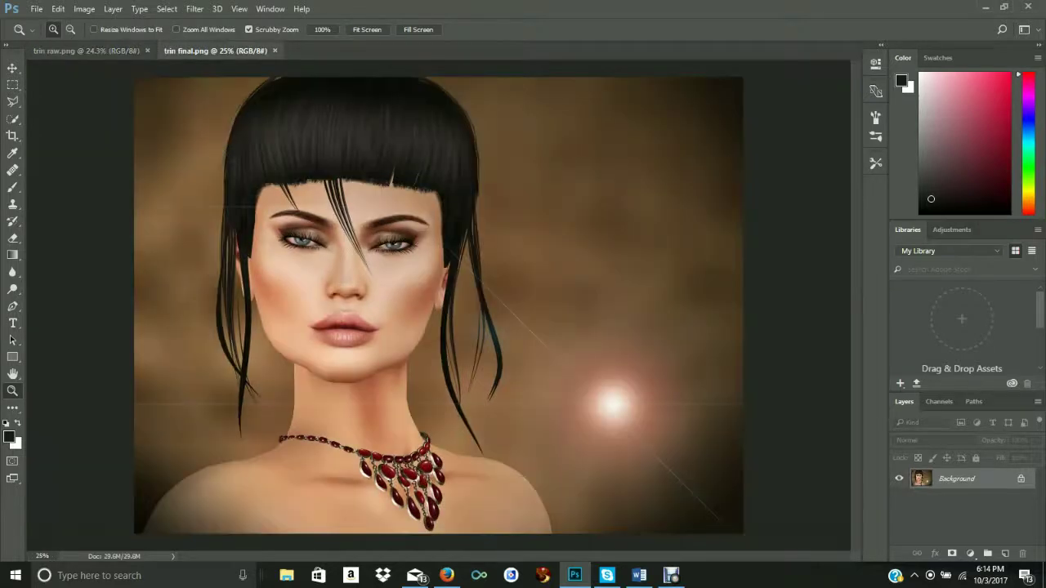
left_click(215, 50)
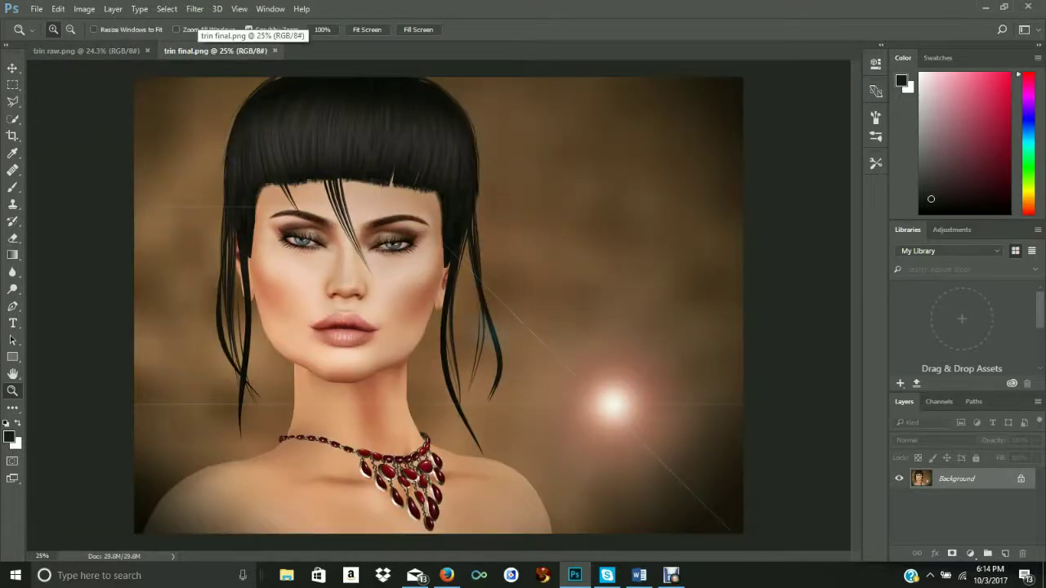